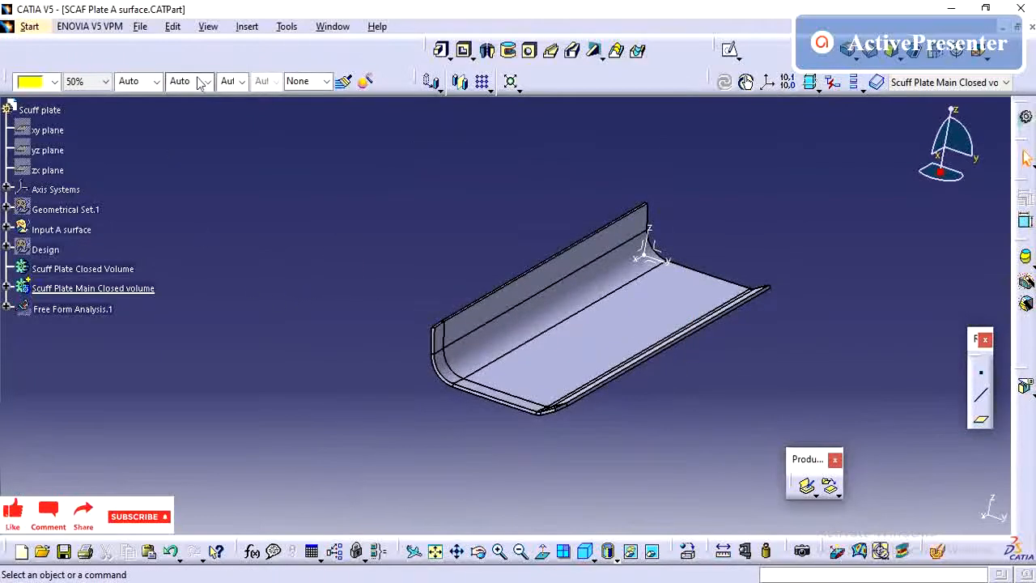
Insert a geometrical set named "Dlip Tower" with Design as its father, collapsing the subsets under Design.
left_click(247, 26)
left_click(267, 103)
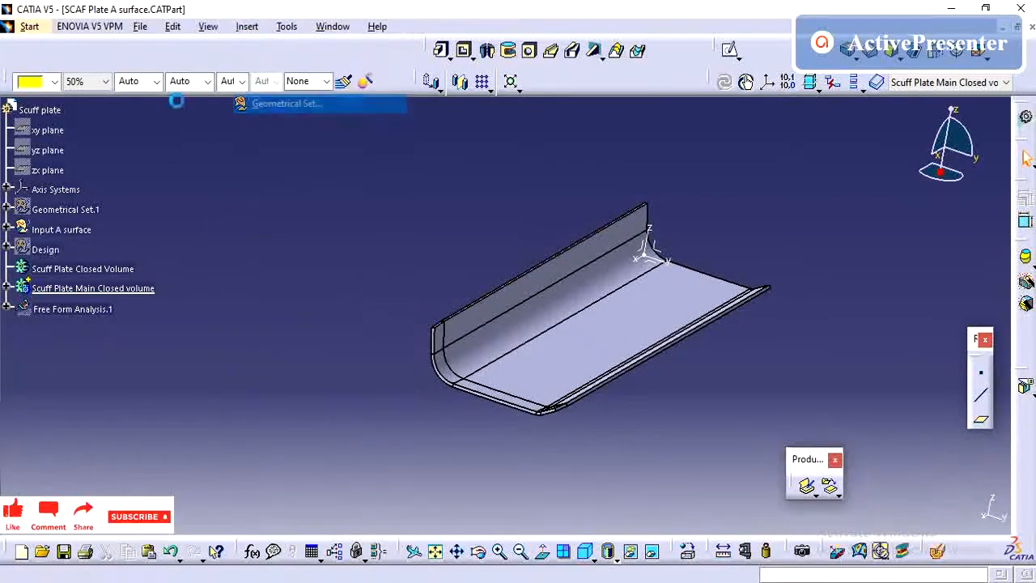
left_click(59, 110)
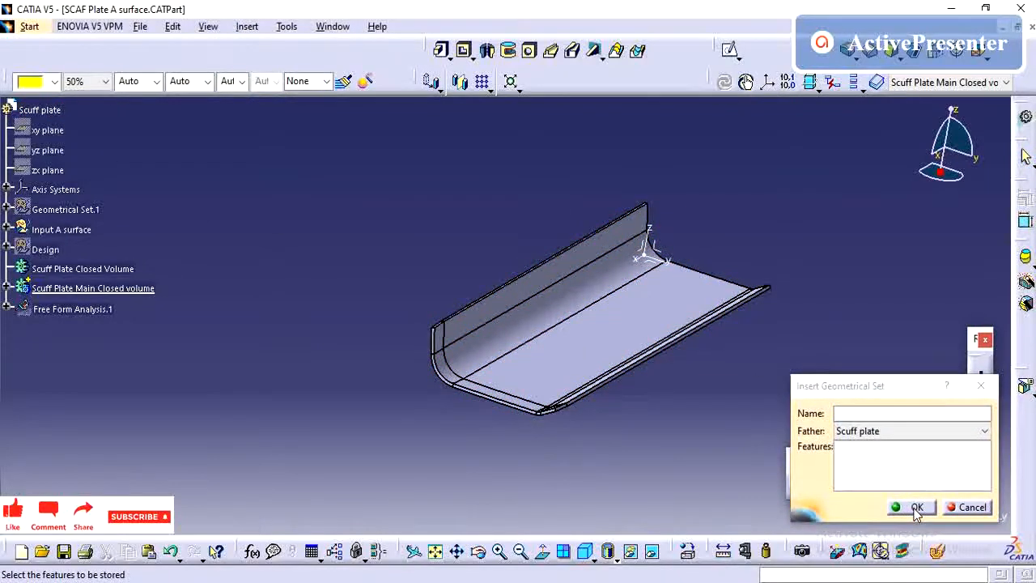
left_click(896, 430)
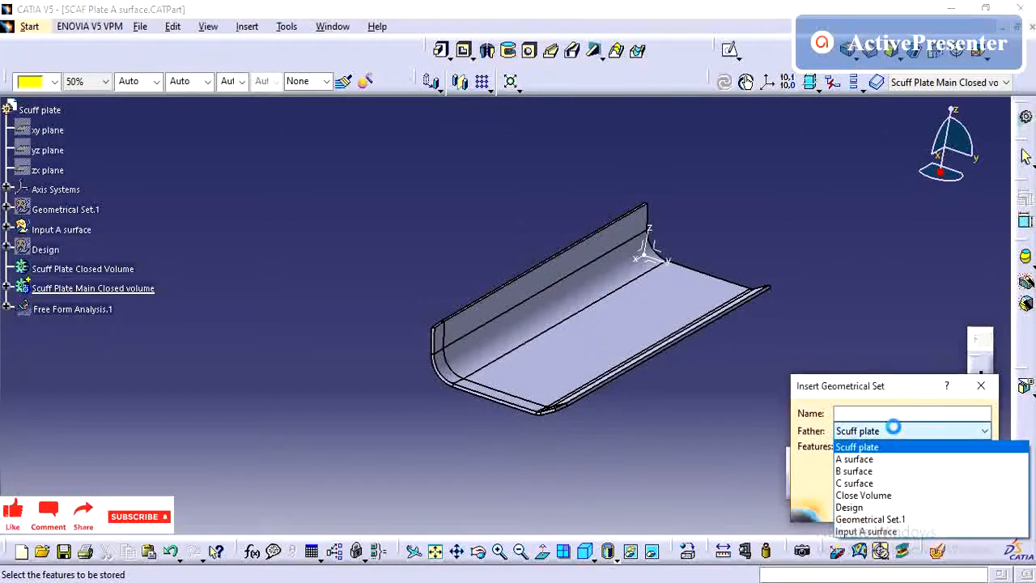
left_click(878, 506)
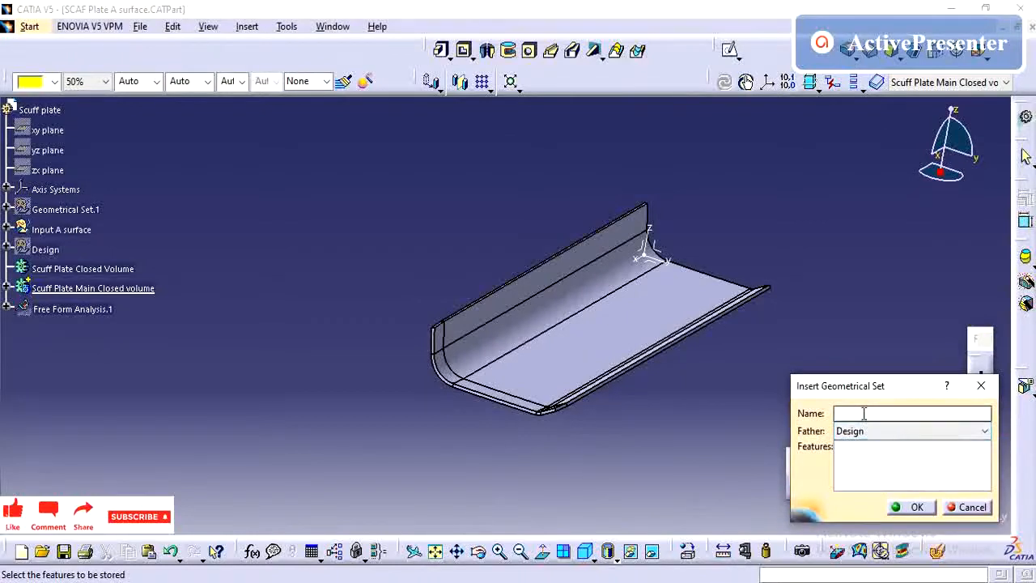
left_click(6, 247)
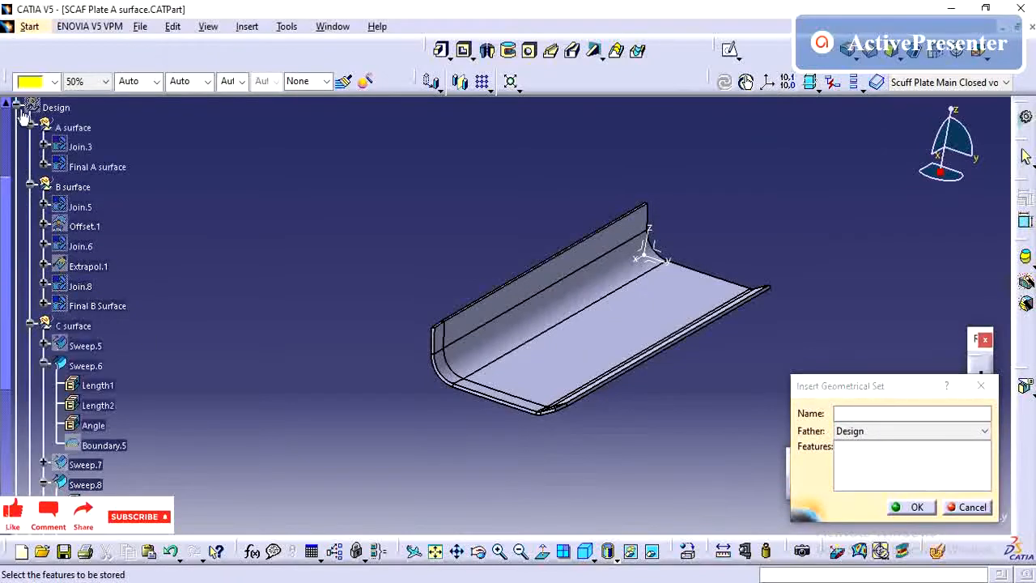
left_click(30, 123)
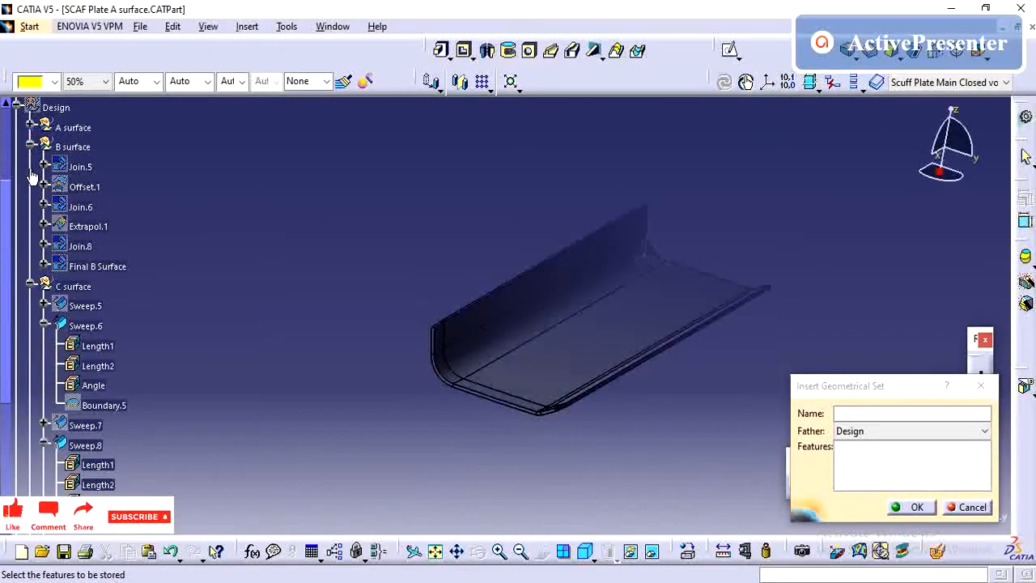
left_click(29, 144)
left_click(30, 165)
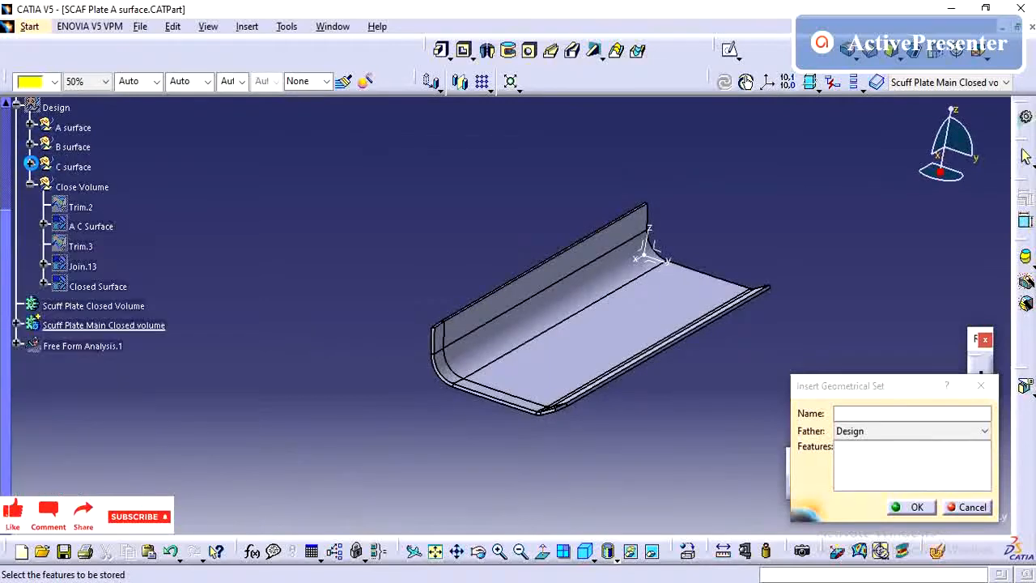
left_click(31, 187)
scroll(89, 242, "up", 2)
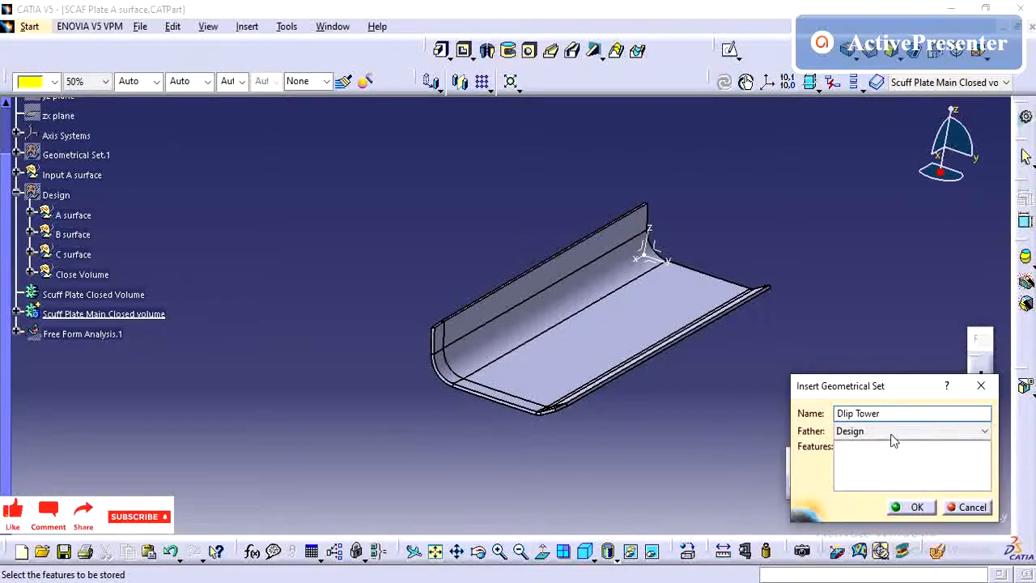
left_click(912, 508)
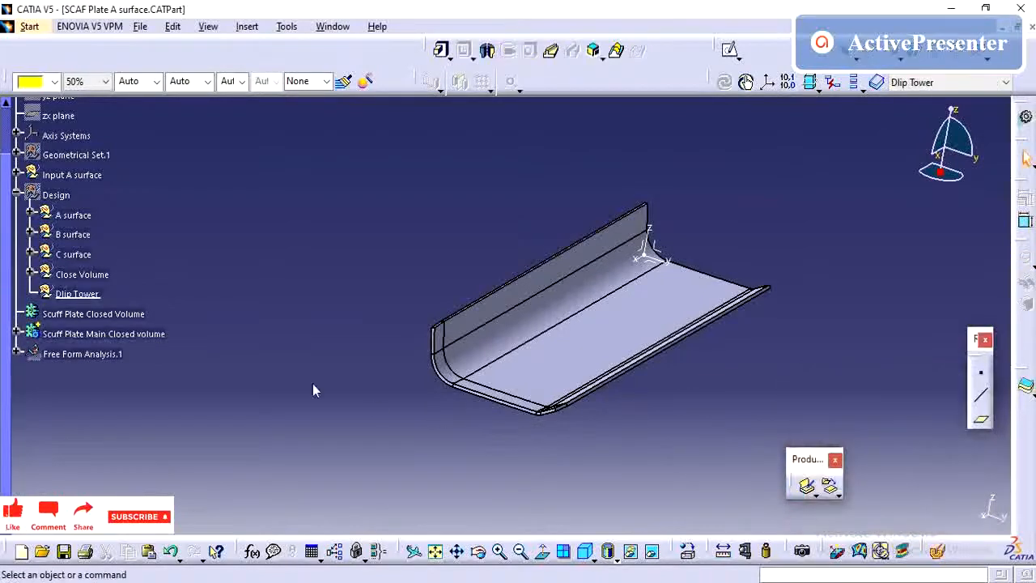
Duplicate the Dlip Tower set by pasting five copies of it inside itself.
left_click(79, 296)
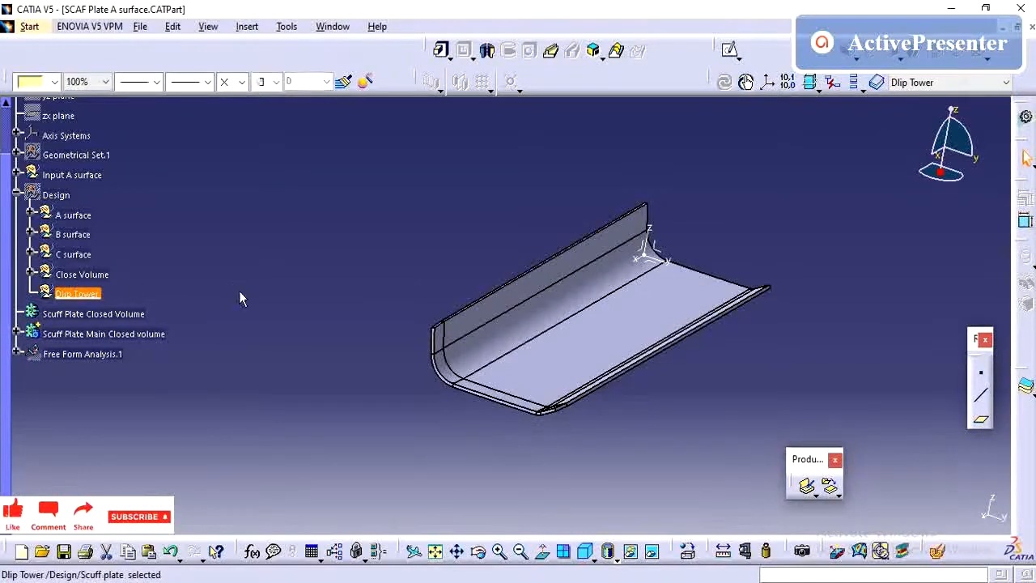
left_click(188, 298)
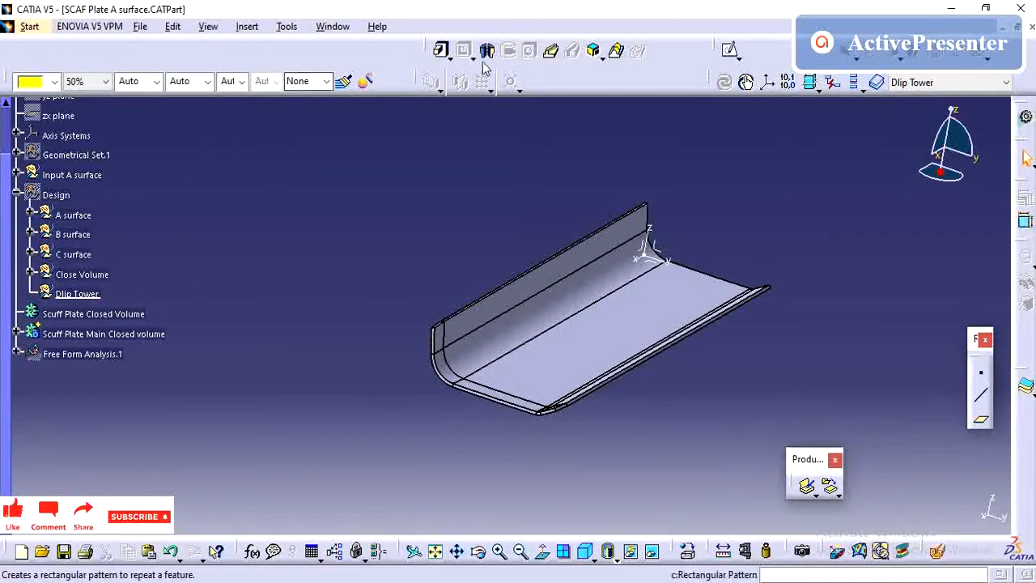
left_click(87, 294)
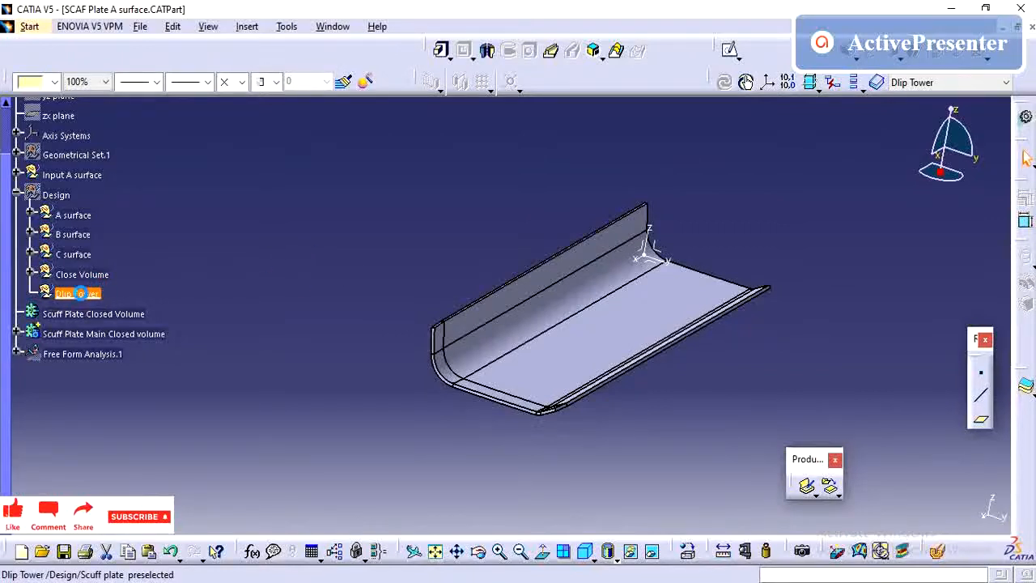
key("ctrl+v")
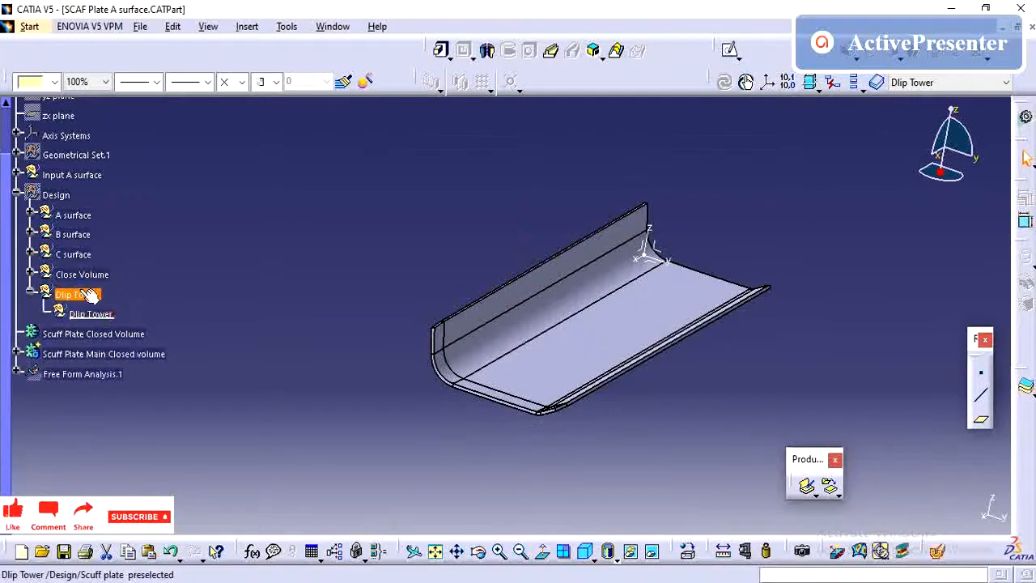
key("ctrl+v")
left_click(84, 295)
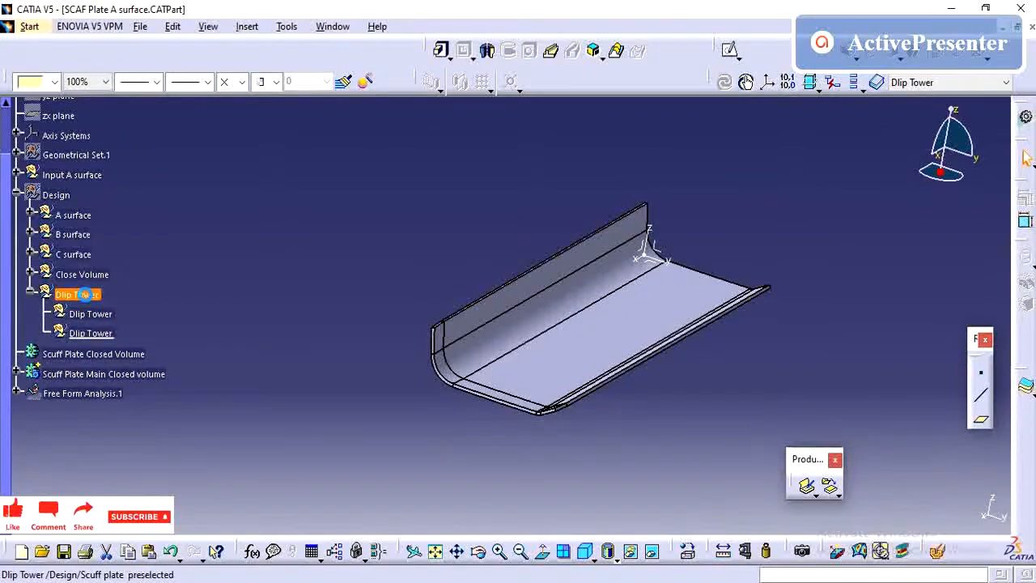
key("ctrl+v")
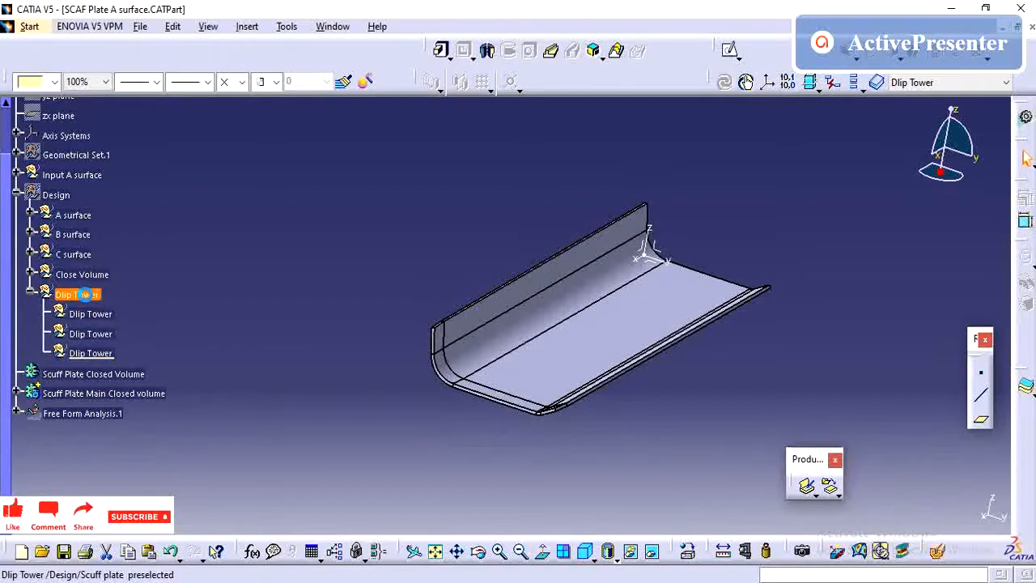
key("ctrl+v")
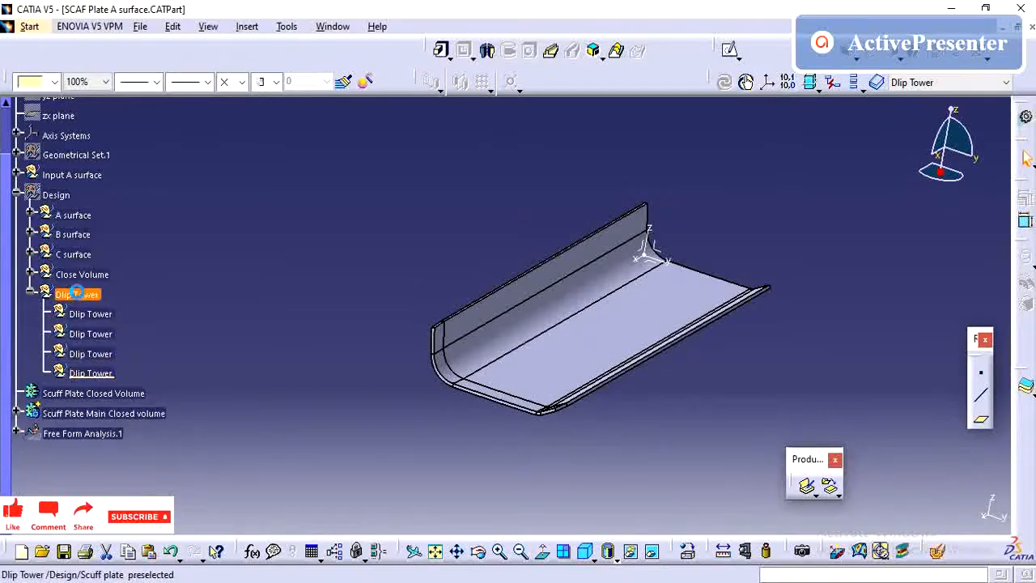
key("ctrl+v")
Rename the first nested Dlip Tower set as "Dlip Tower 1".
scroll(112, 296, "down", 2)
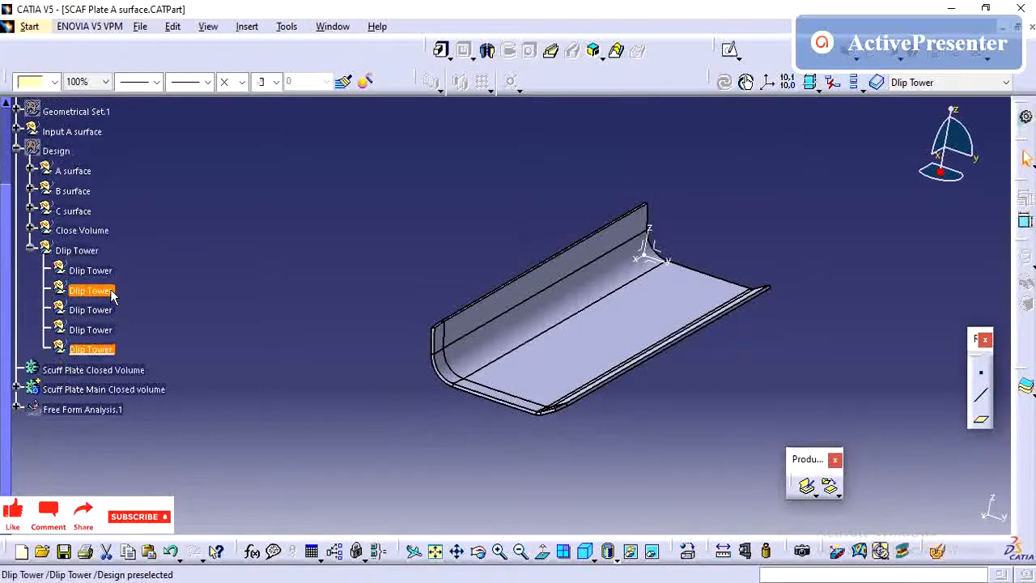
right_click(92, 271)
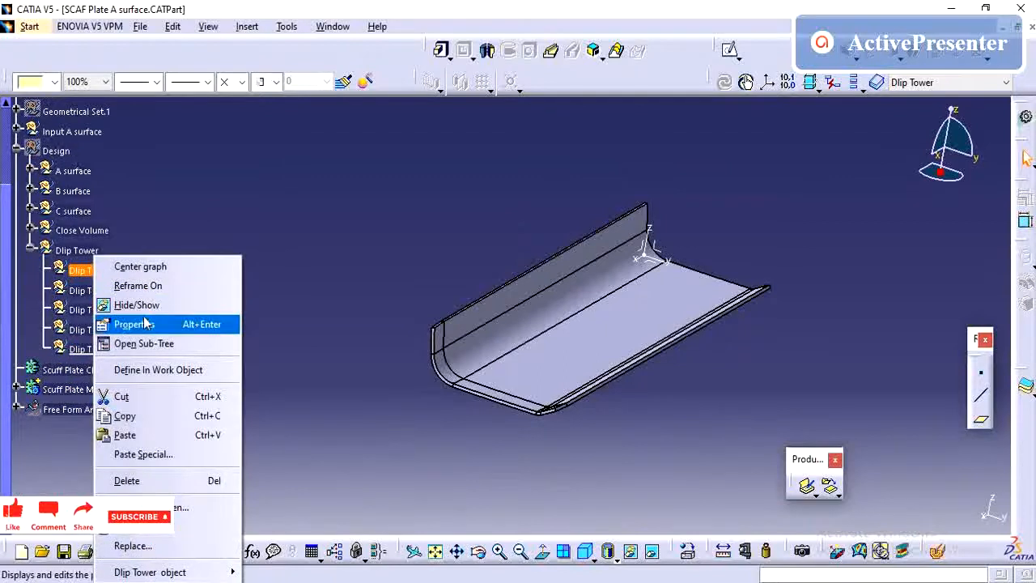
left_click(134, 324)
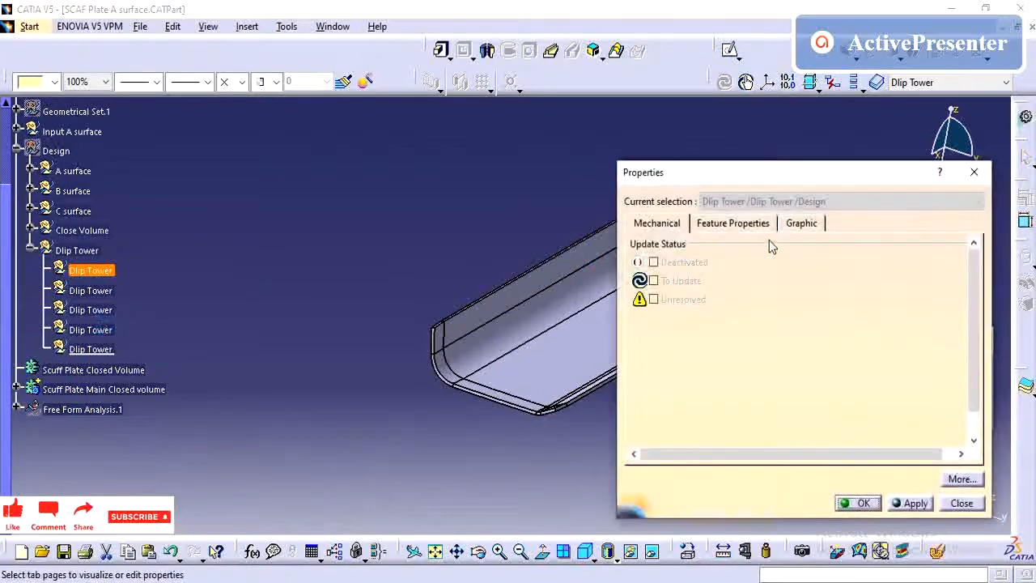
left_click(747, 224)
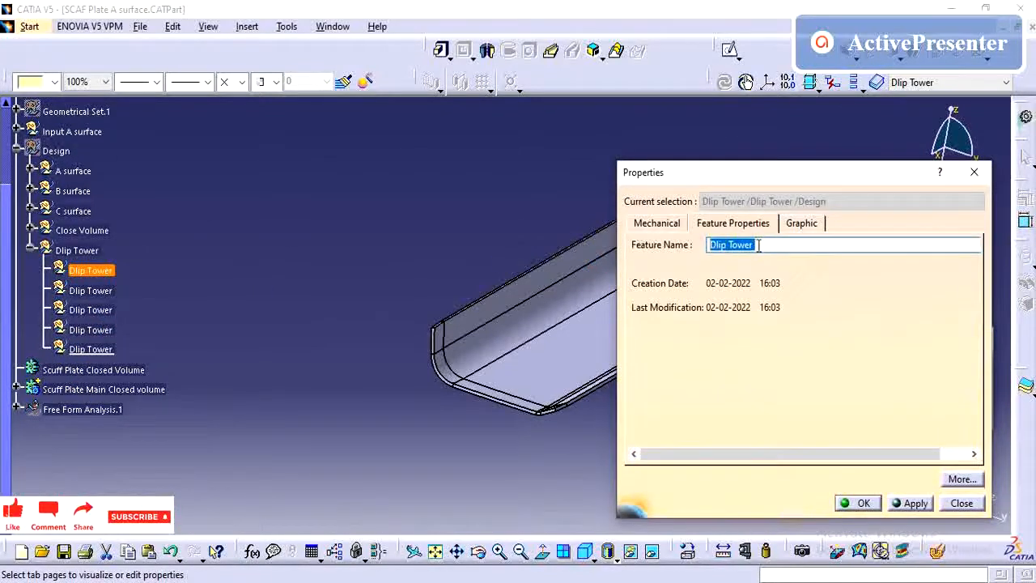
left_click(773, 246)
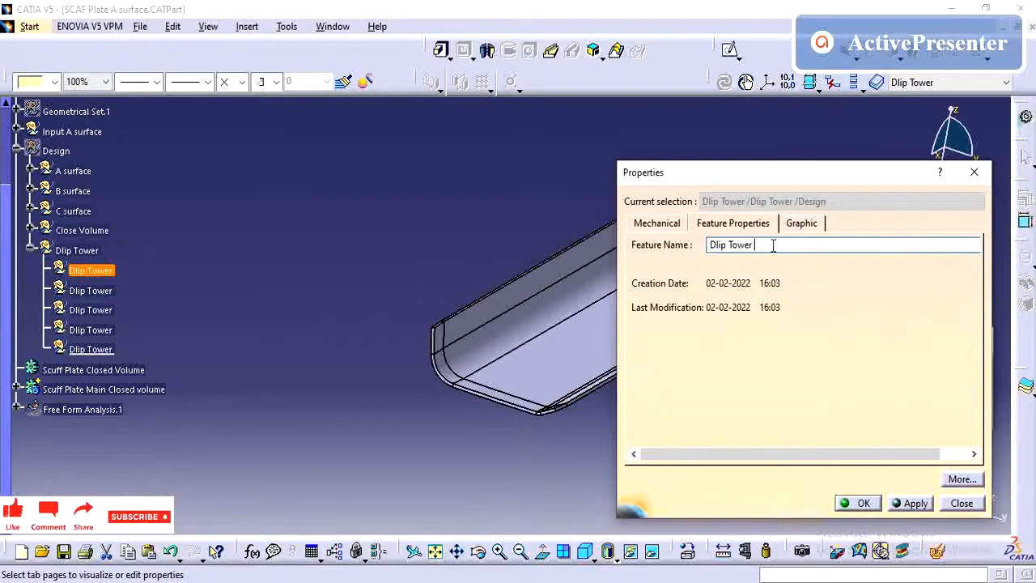
type("1")
left_click(861, 503)
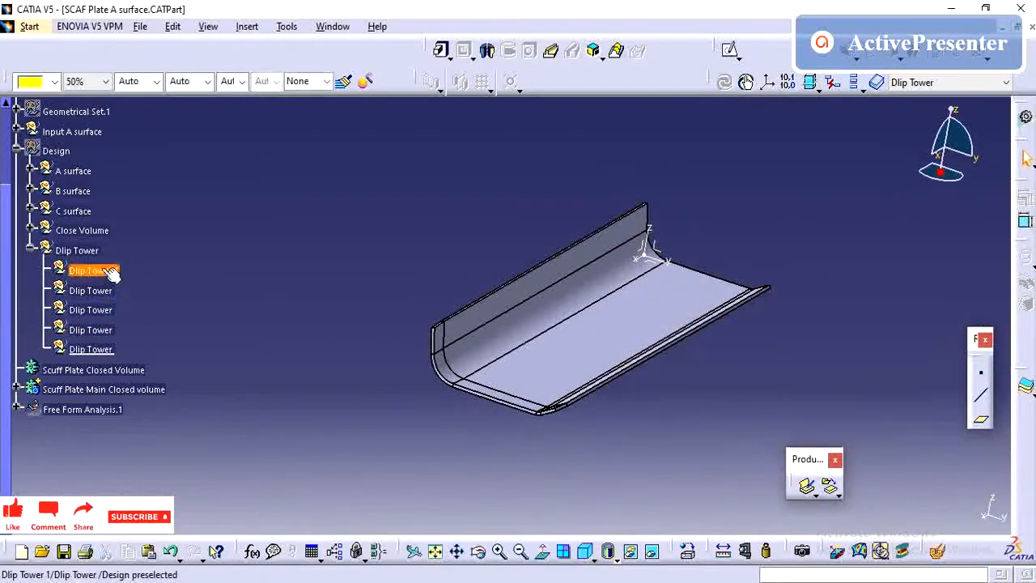
Define Dlip Tower 1 as the in-work object.
middle_click_drag(593, 366, 397, 373)
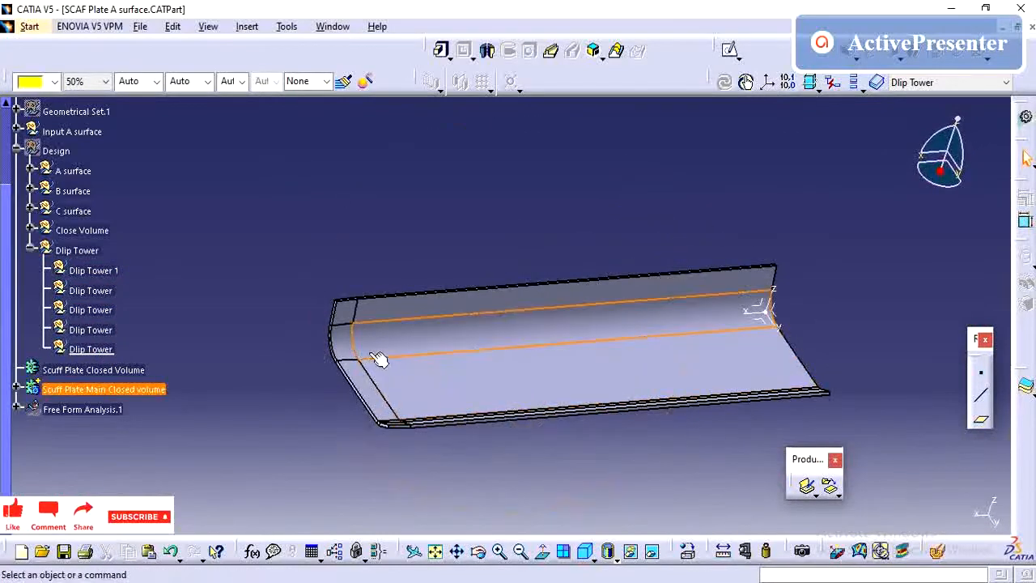
left_click(621, 354)
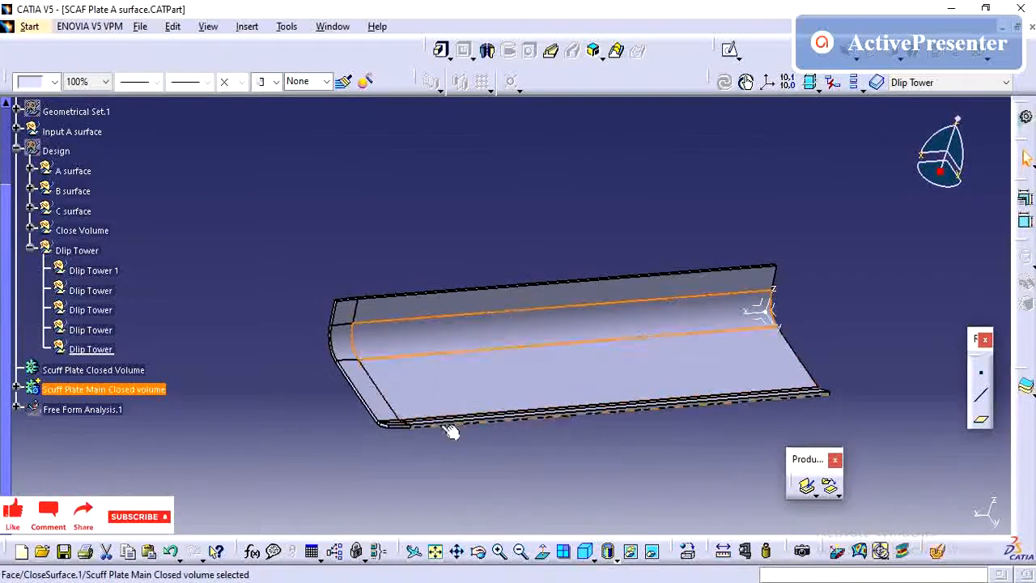
left_click(294, 410)
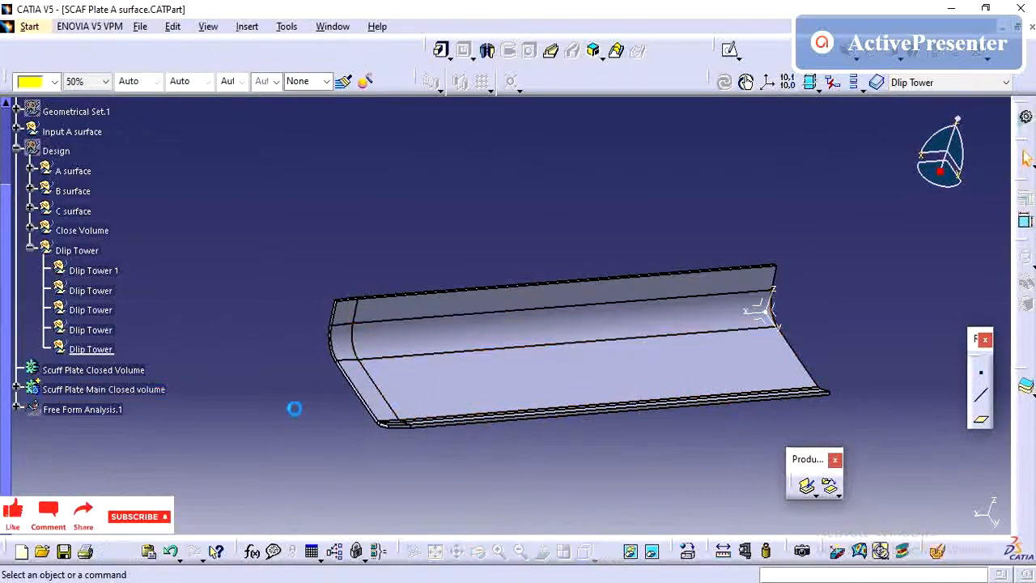
middle_click_drag(294, 410, 407, 430)
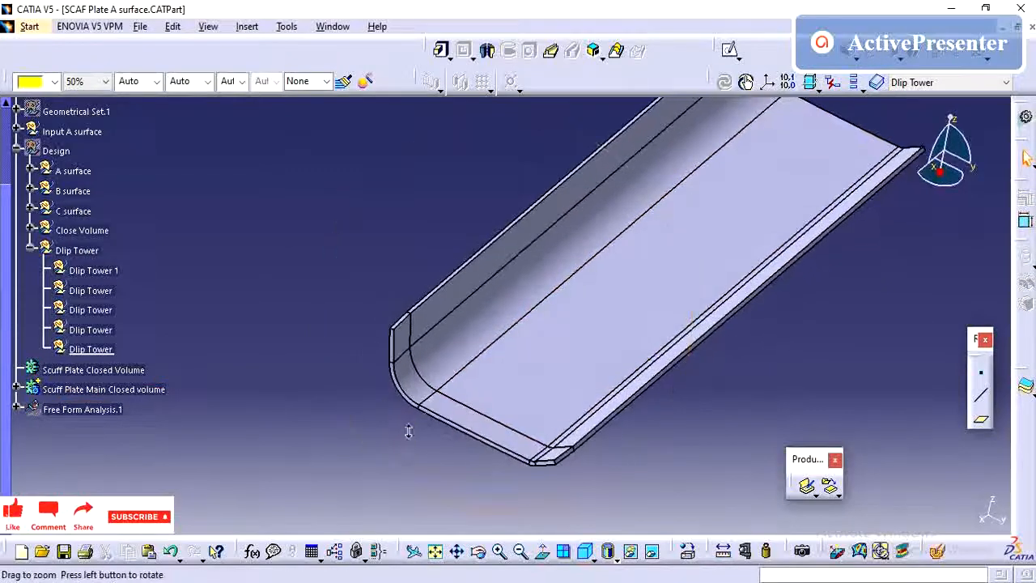
right_click(91, 272)
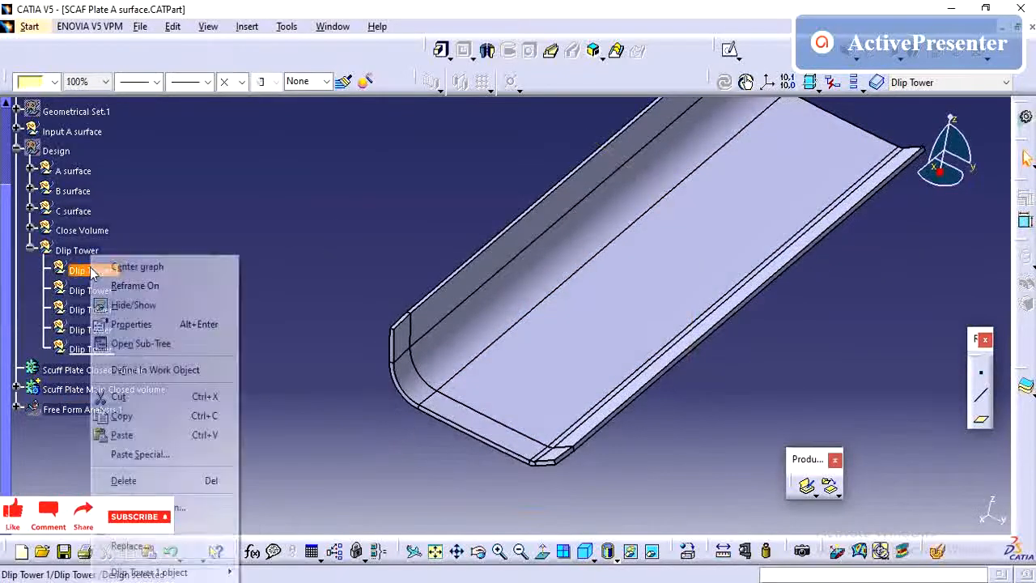
left_click(182, 369)
middle_click_drag(496, 415, 396, 420)
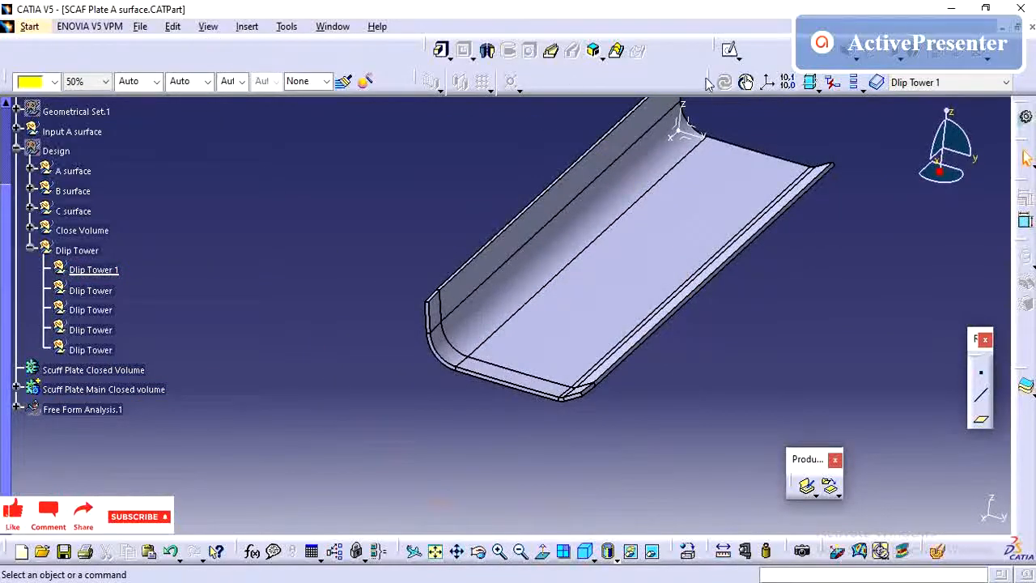
left_click(981, 373)
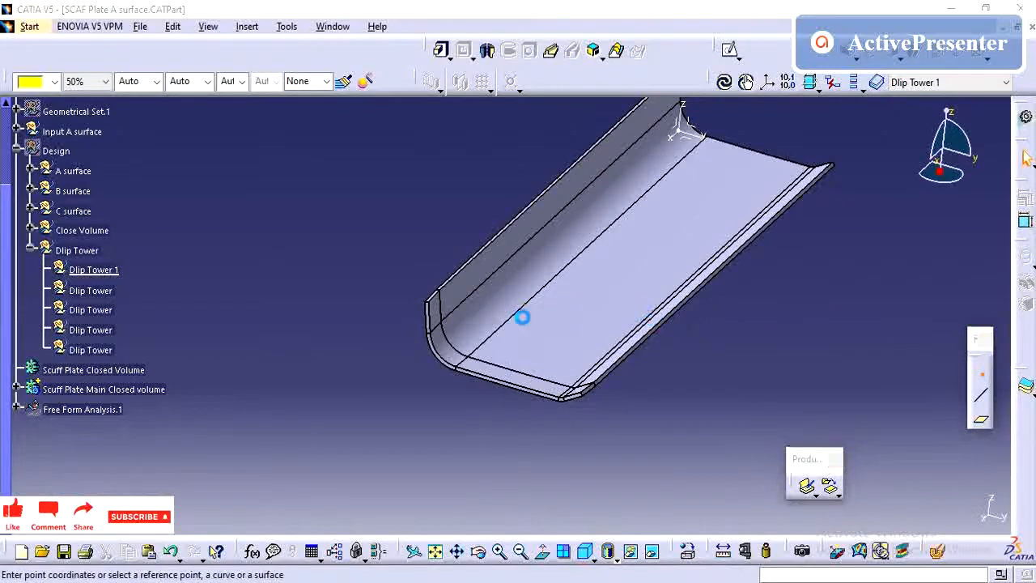
middle_click_drag(527, 375, 590, 318)
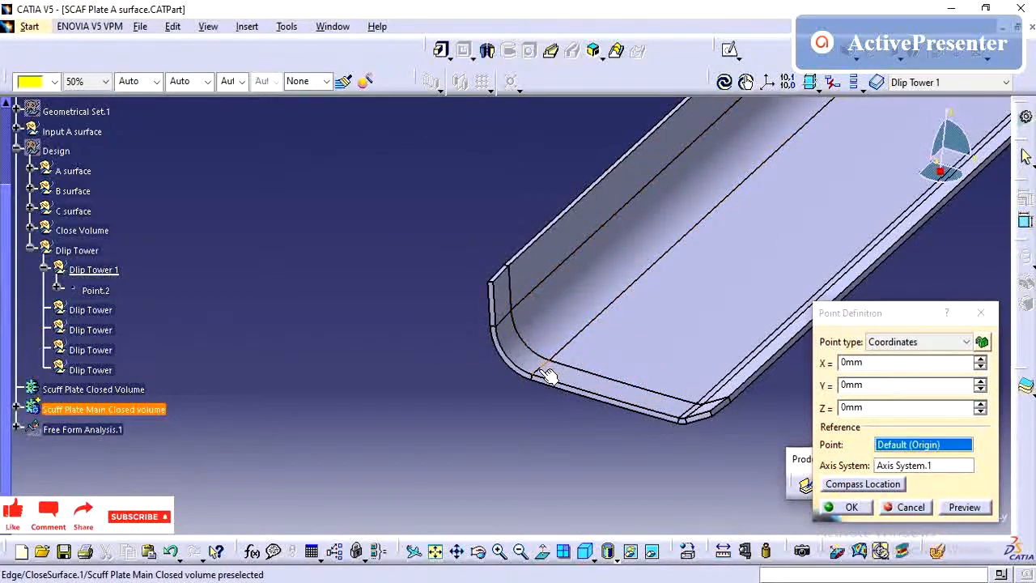
middle_click_drag(542, 372, 537, 263)
left_click(523, 345)
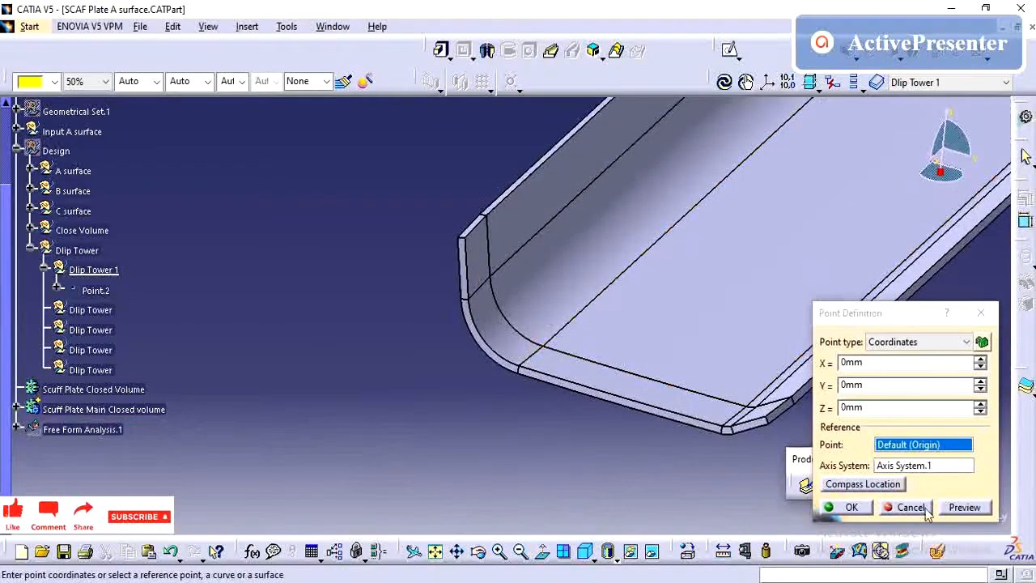
left_click(887, 343)
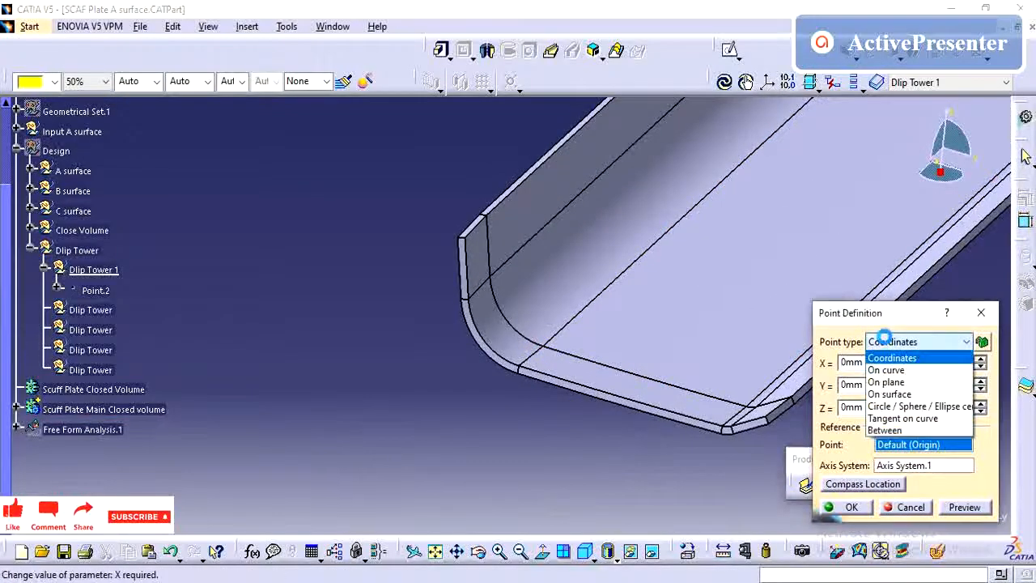
left_click(889, 383)
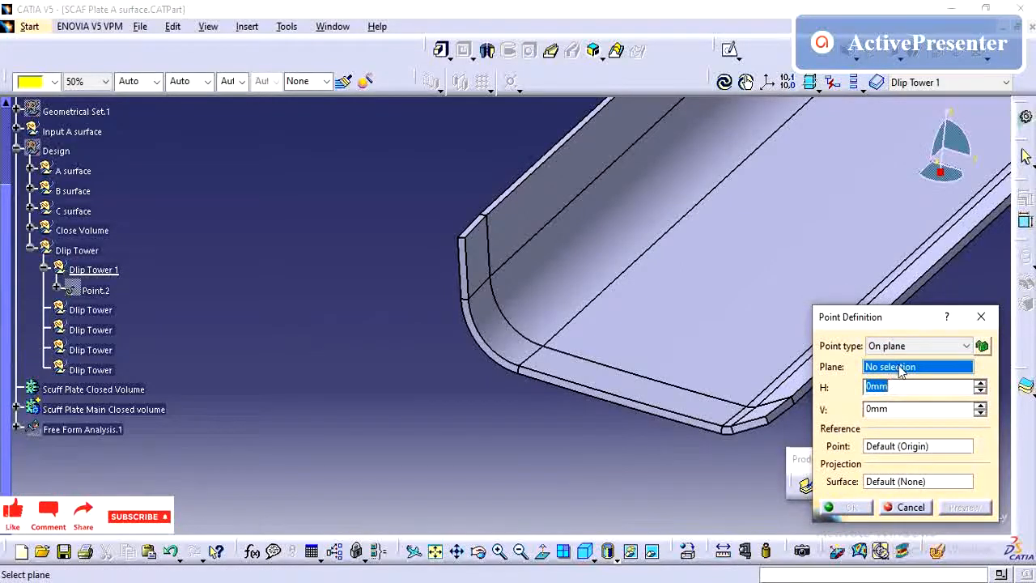
right_click(899, 368)
left_click(885, 366)
left_click(891, 348)
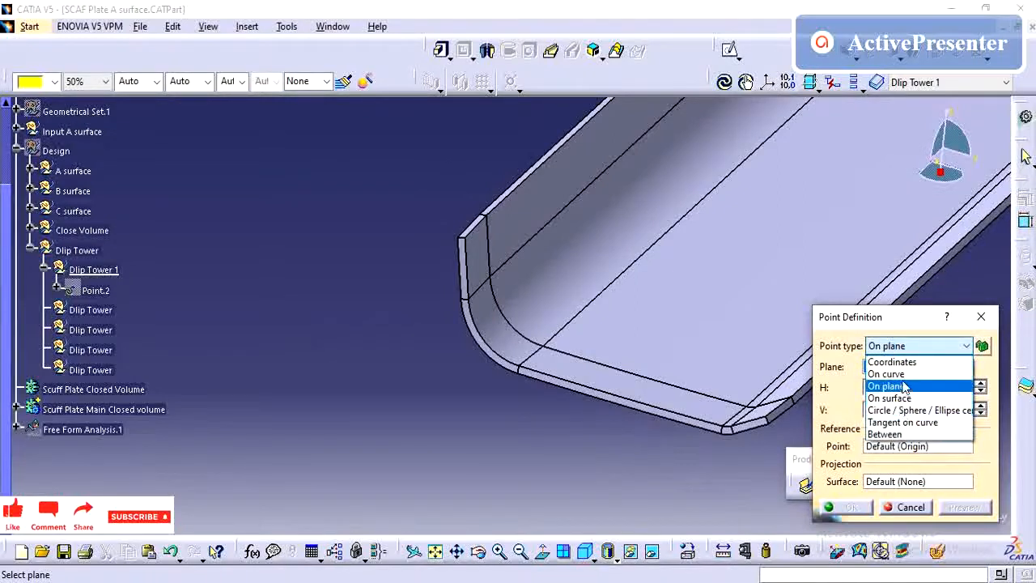
left_click(904, 377)
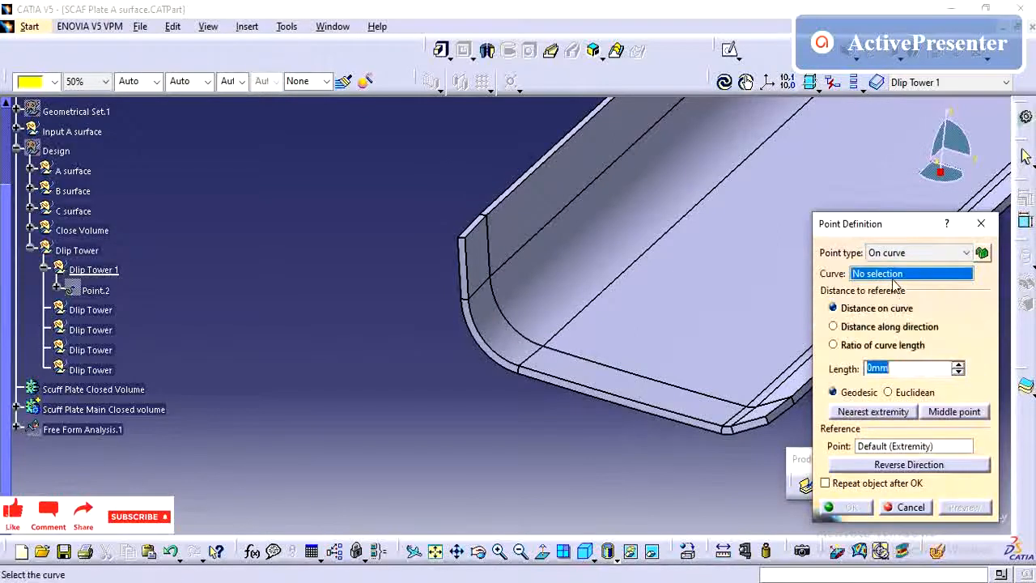
right_click(896, 282)
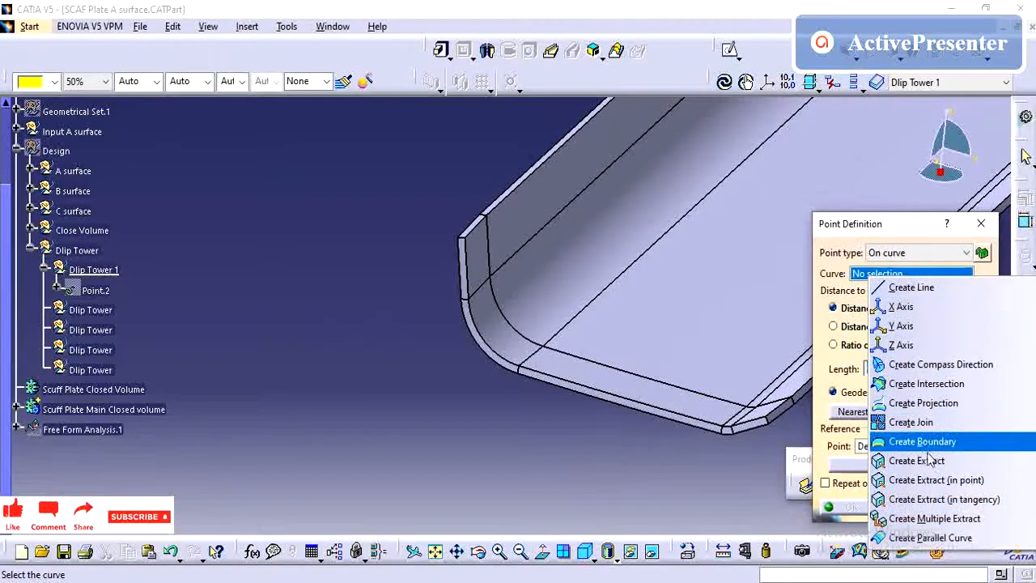
left_click(936, 518)
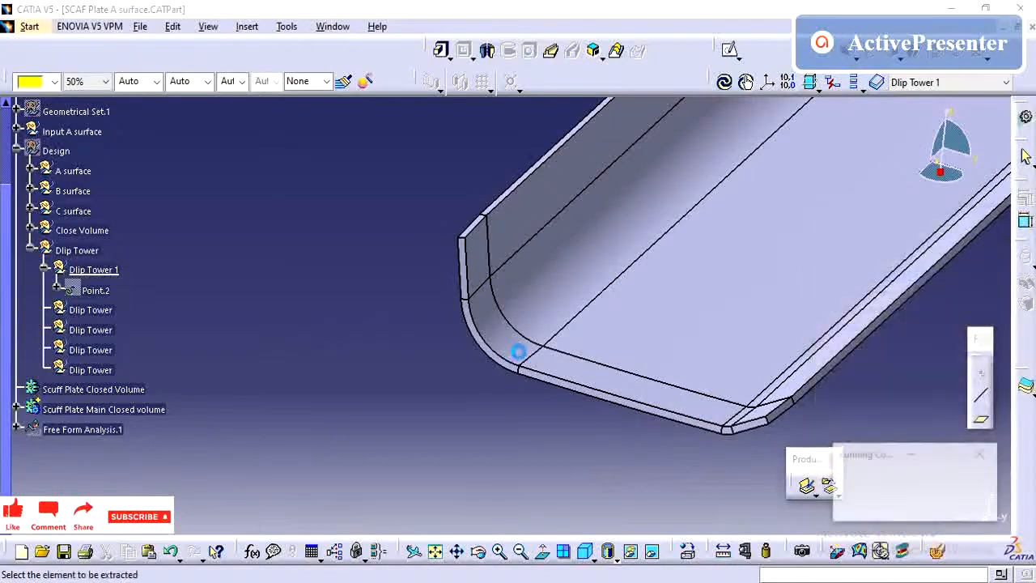
left_click_drag(613, 191, 678, 255)
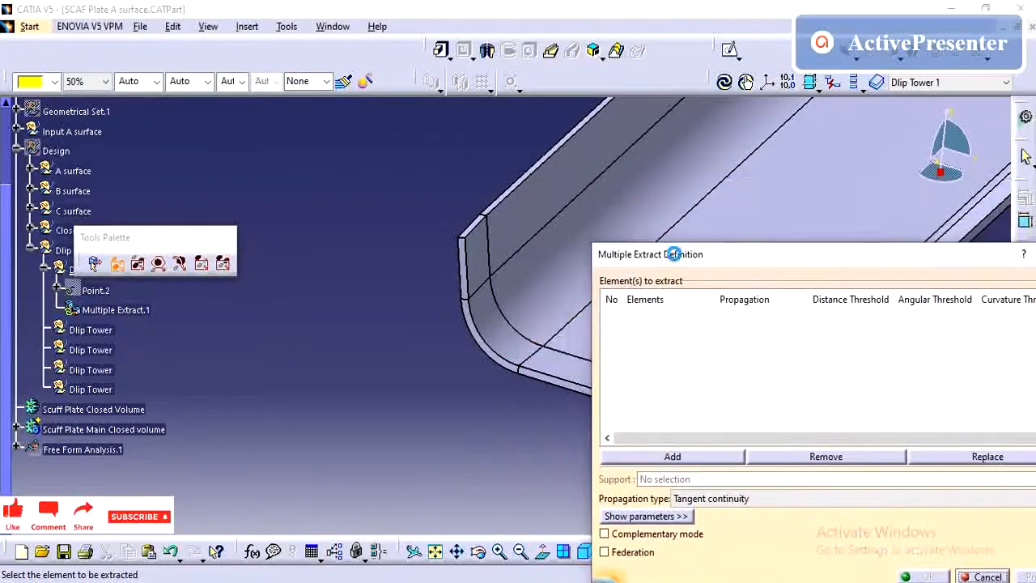
left_click(531, 361)
middle_click_drag(458, 375, 277, 378)
left_click(383, 329)
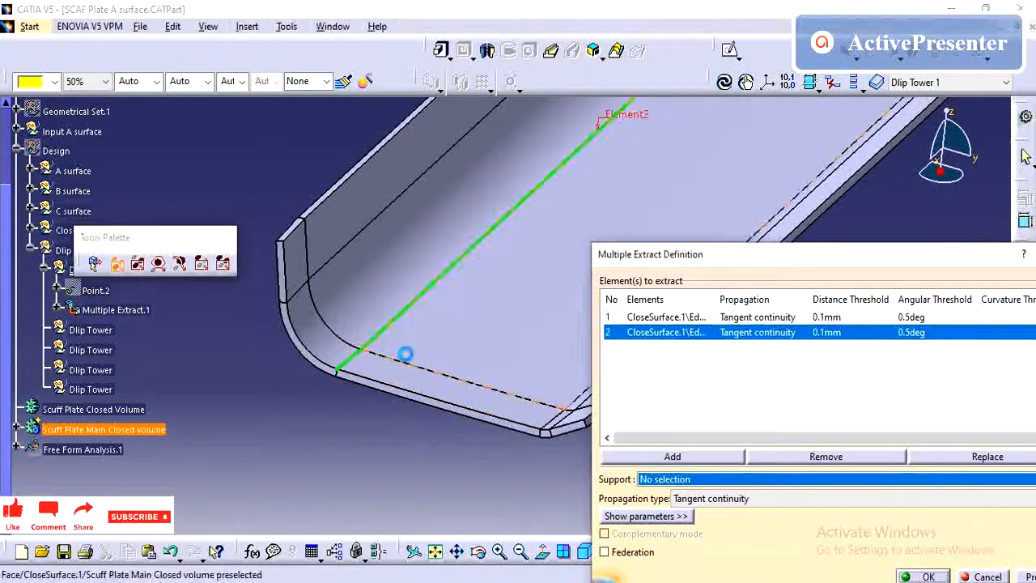
middle_click_drag(405, 354, 577, 380)
left_click(928, 576)
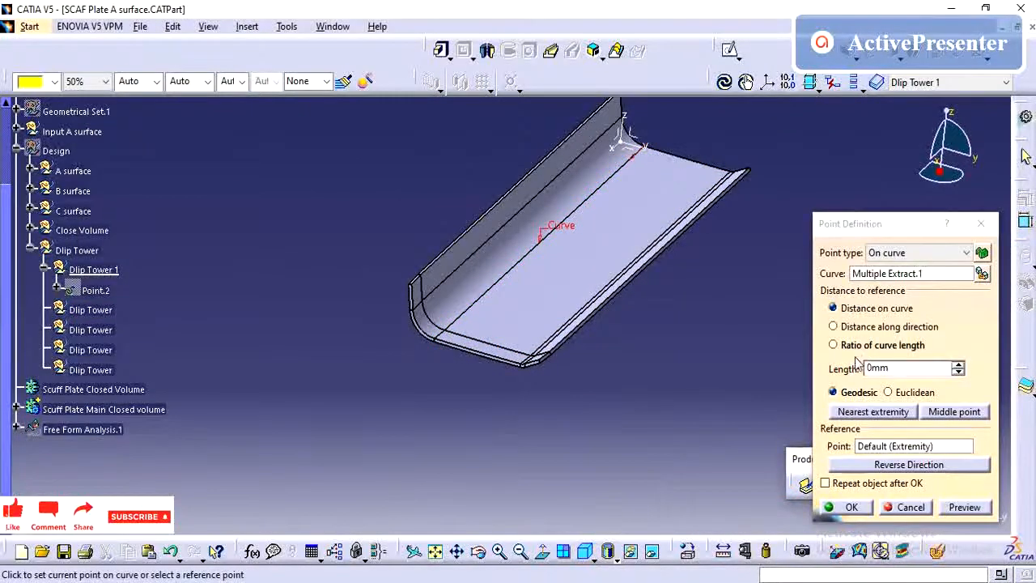
left_click(884, 275)
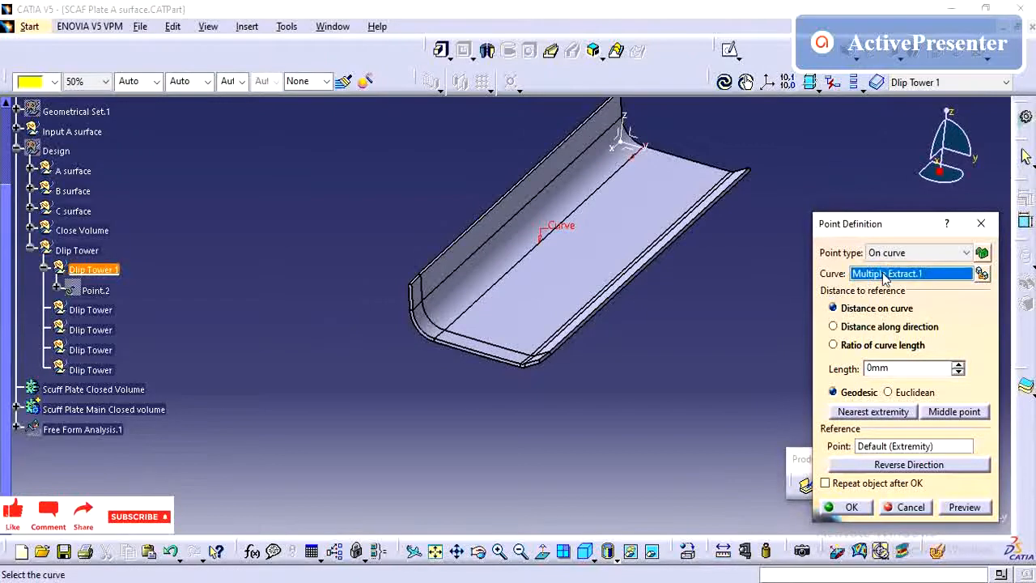
left_click(882, 346)
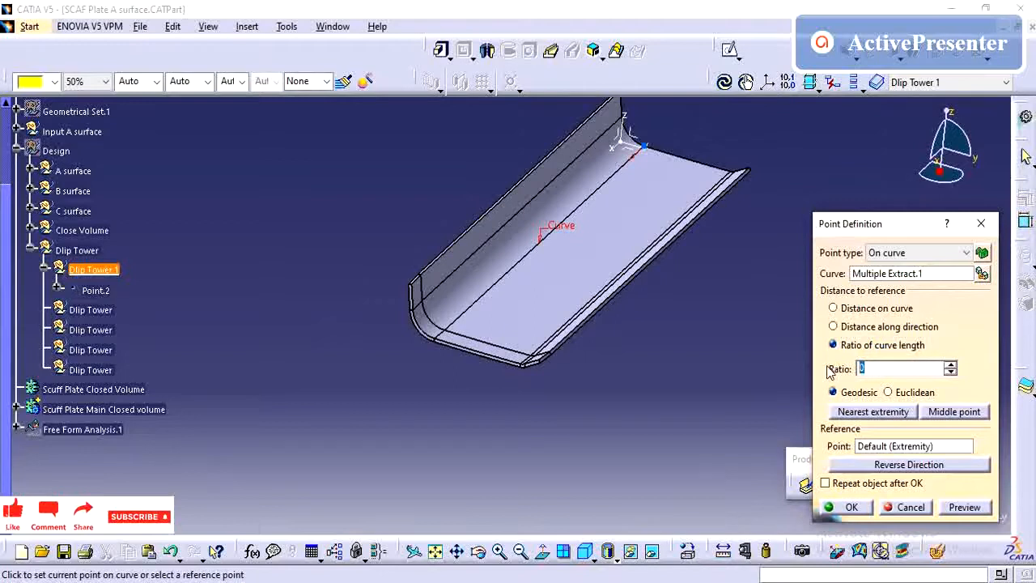
left_click(872, 274)
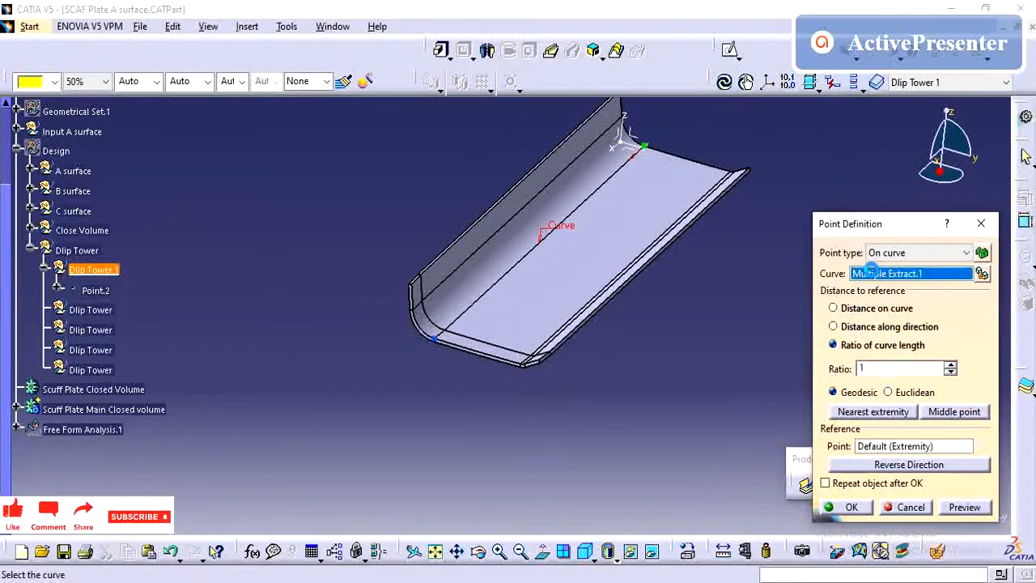
left_click(888, 310)
left_click_drag(920, 369, 860, 361)
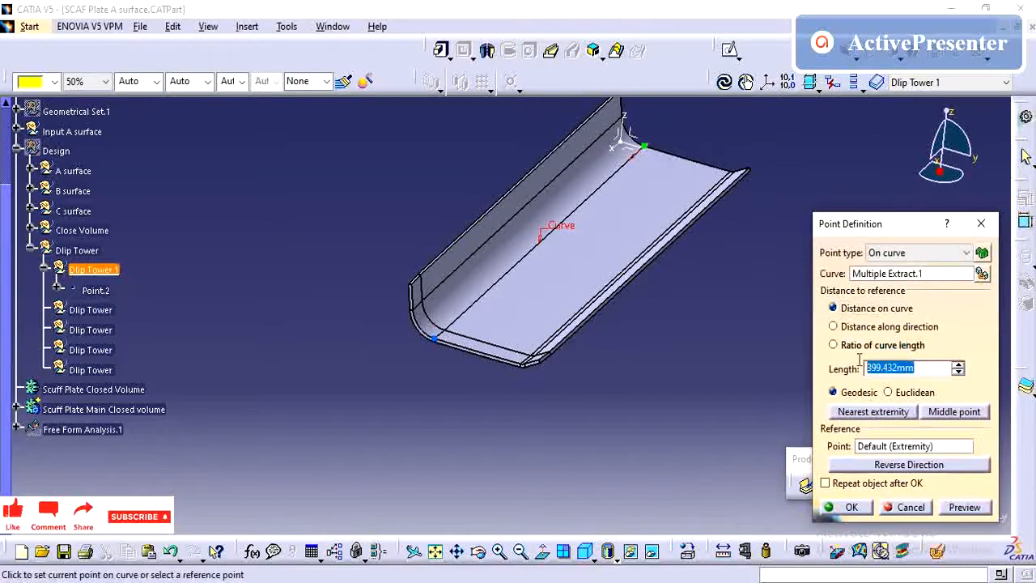
left_click(915, 465)
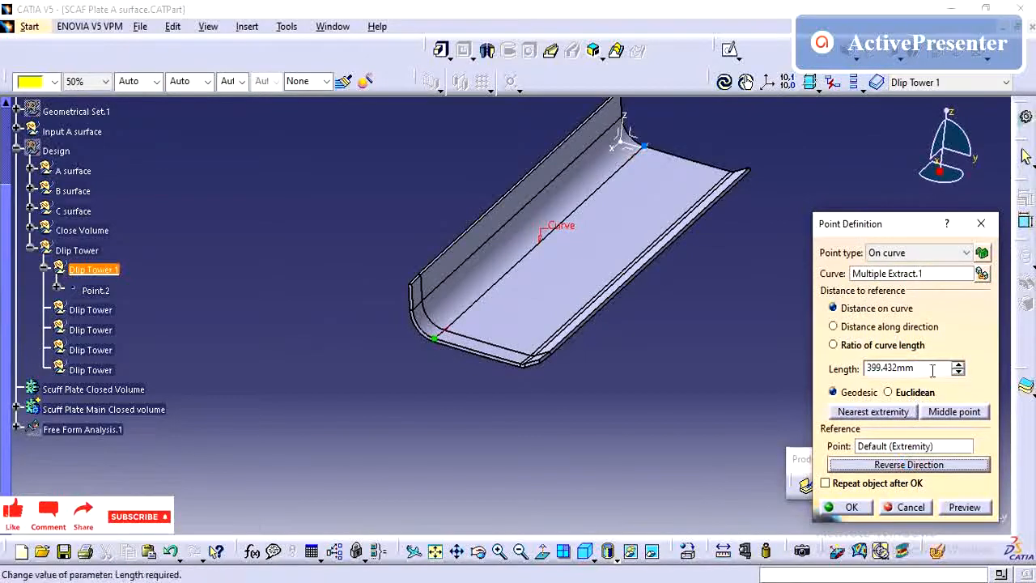
type("20")
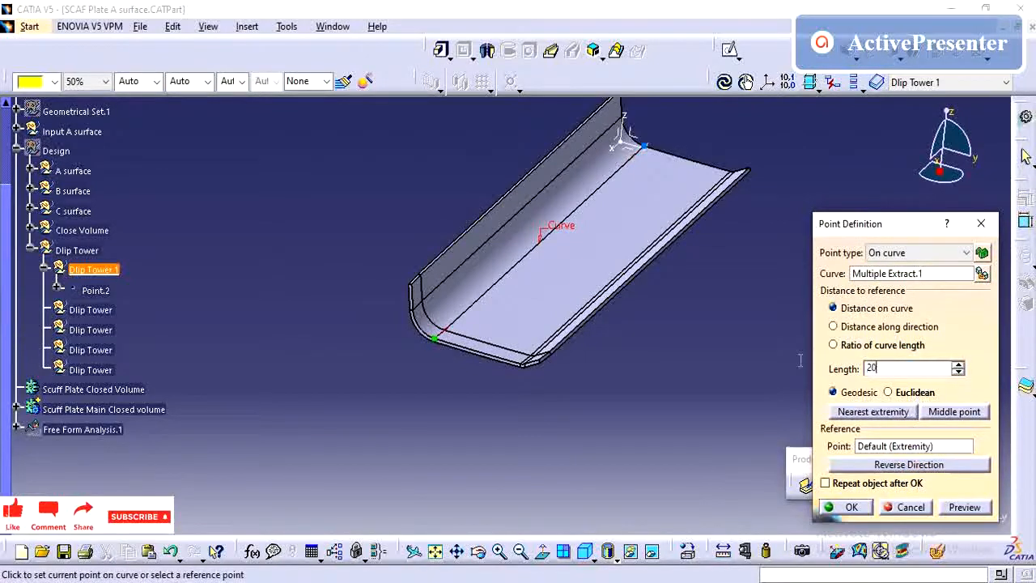
left_click(974, 507)
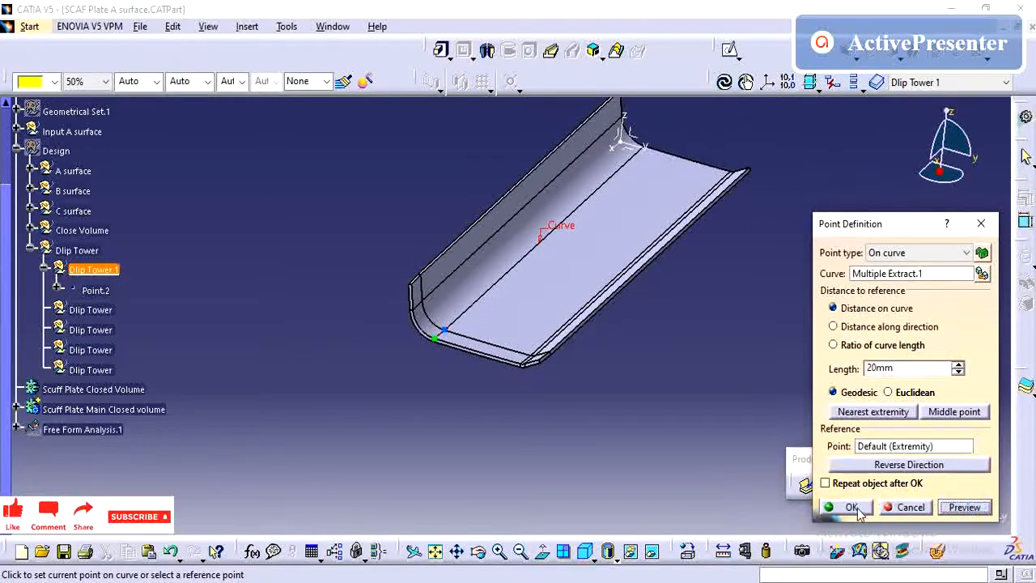
left_click(913, 253)
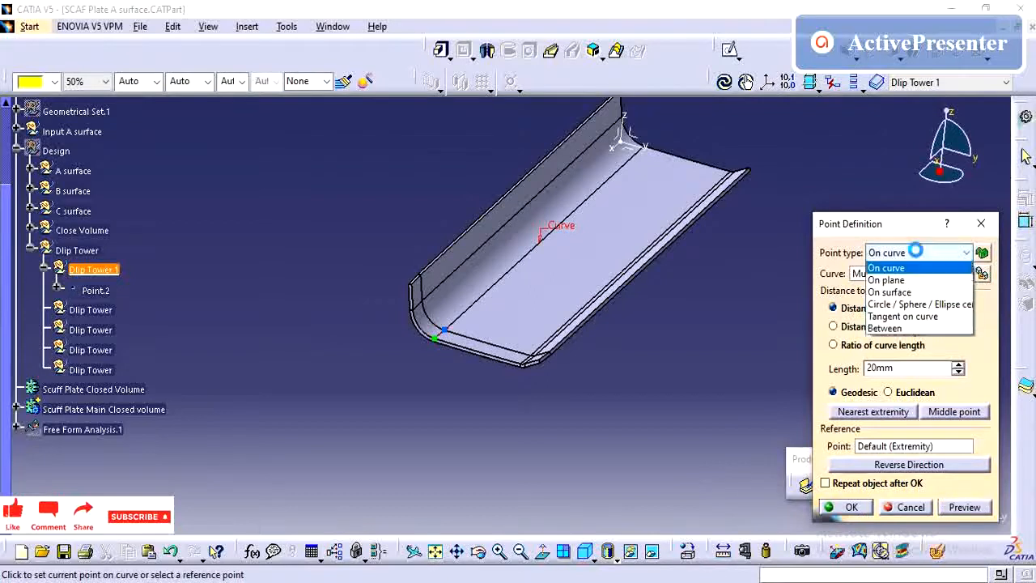
left_click(910, 270)
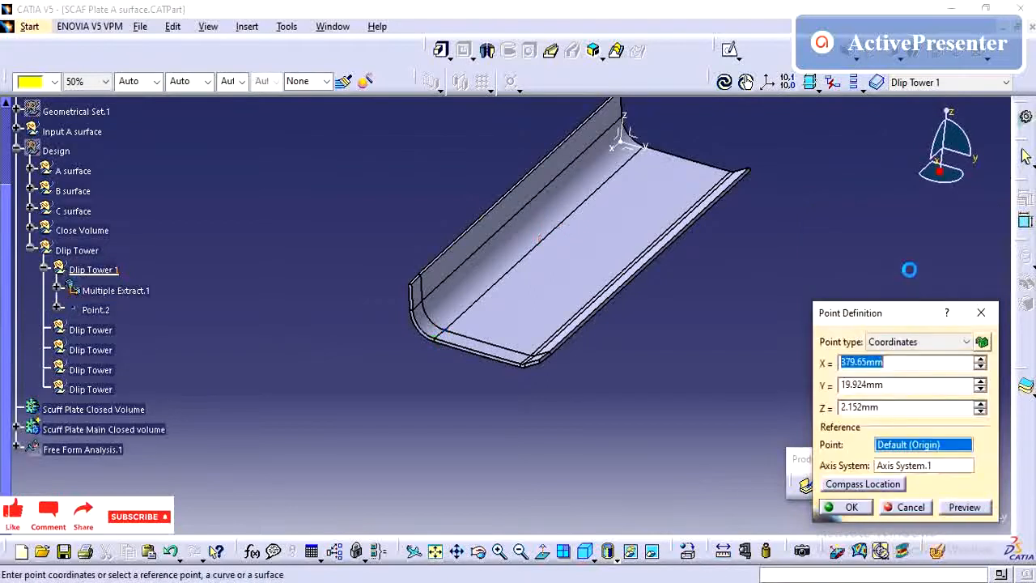
left_click(909, 507)
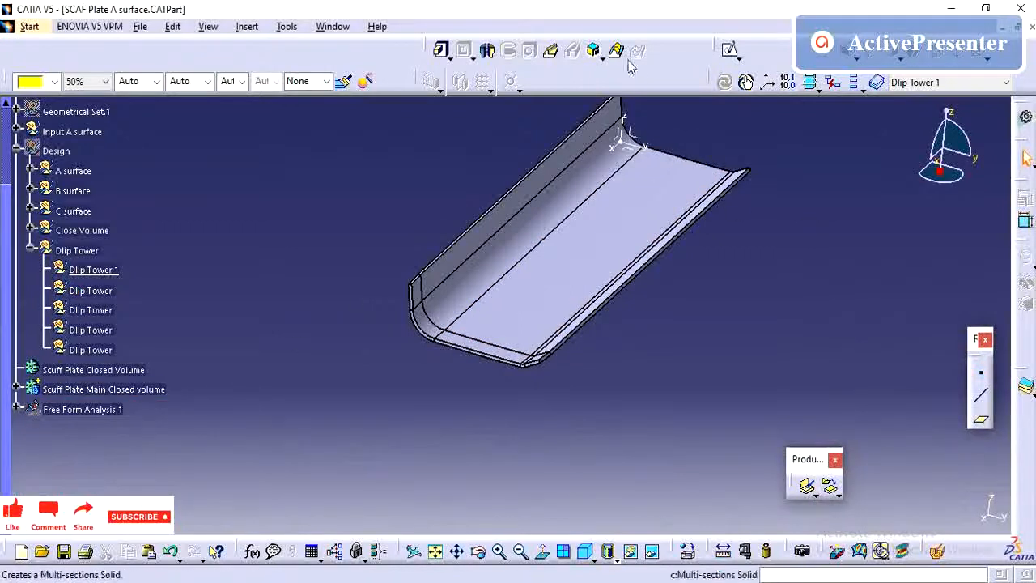
Begin an On curve point, using a Multiple Extract of the short and long tangent edges between the curved wall and flat floor as its curve.
left_click(981, 378)
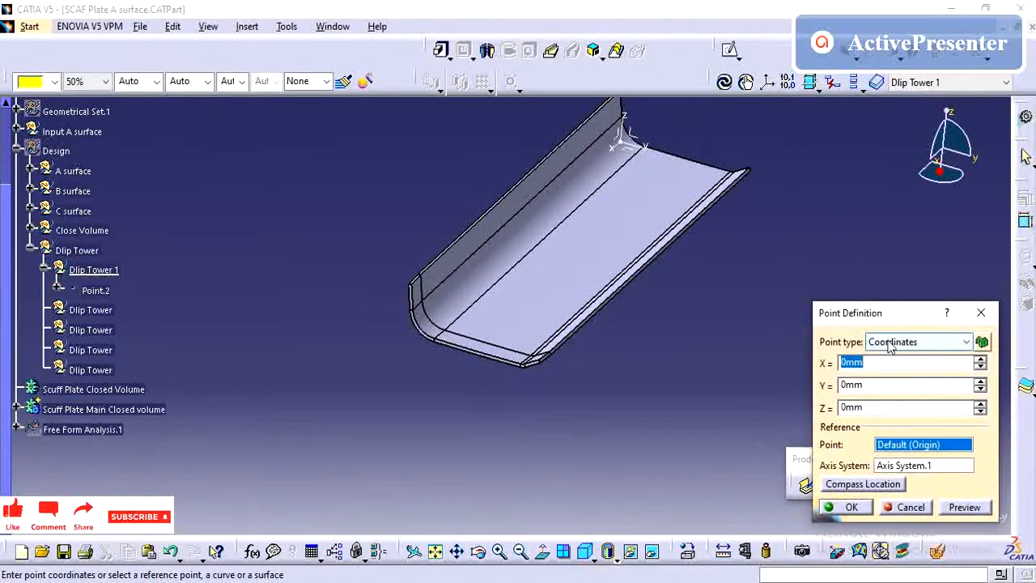
left_click(890, 343)
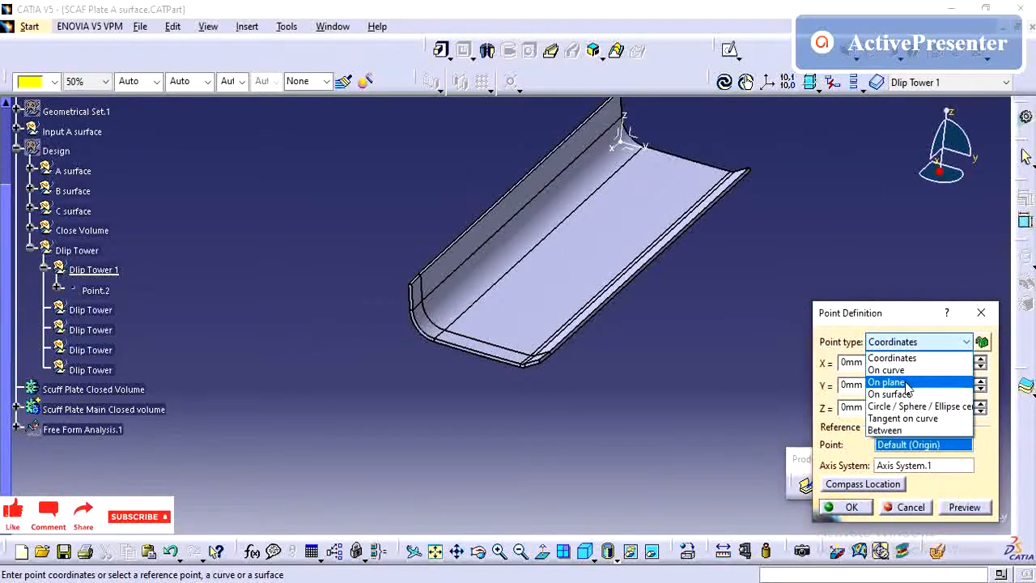
left_click(899, 382)
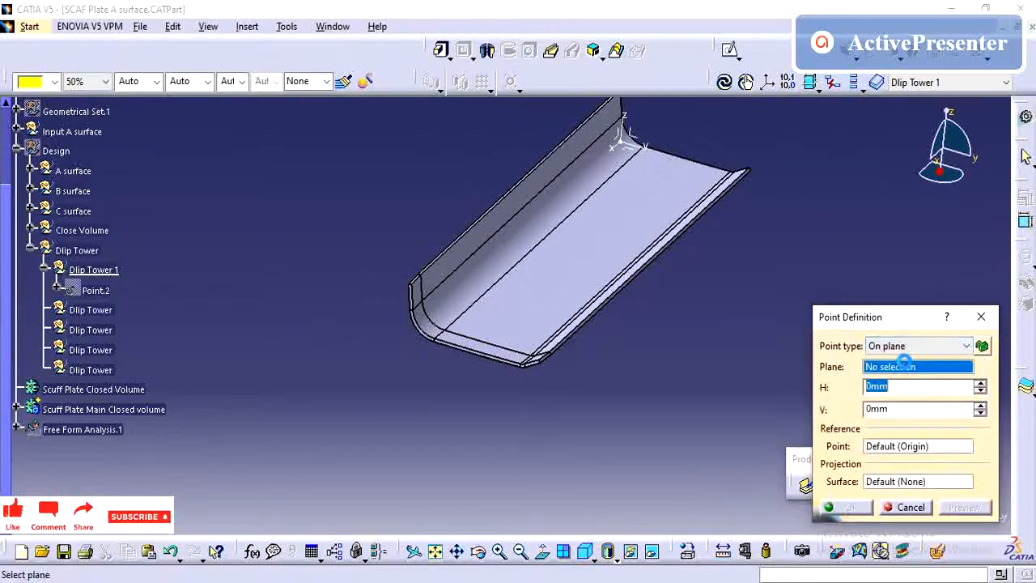
left_click(901, 349)
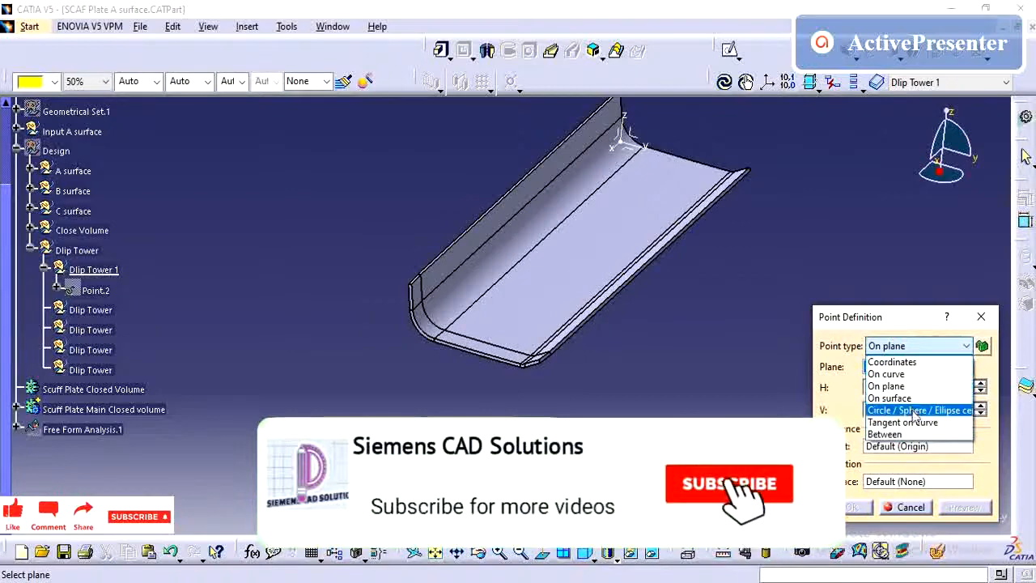
left_click(905, 377)
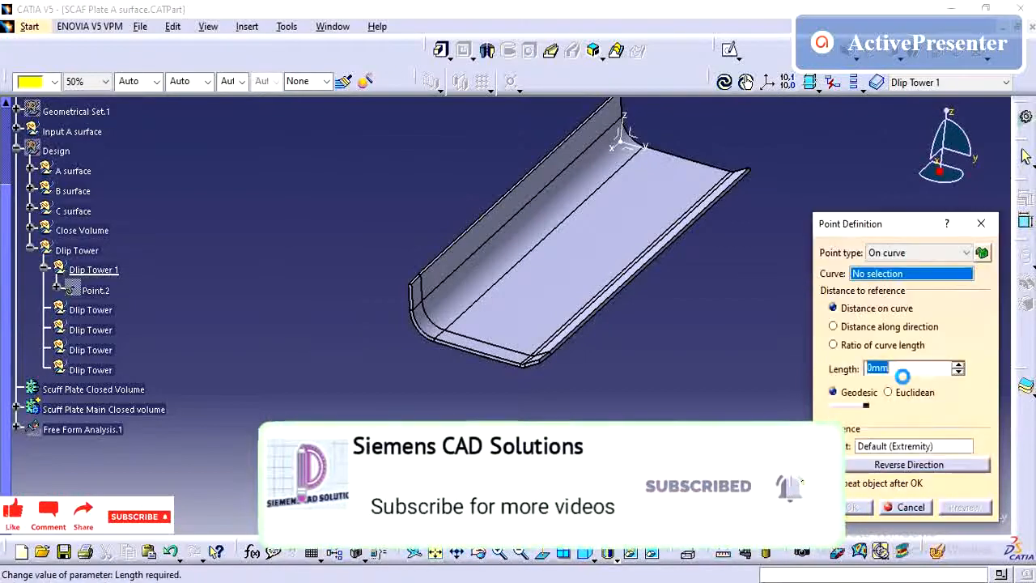
right_click(883, 276)
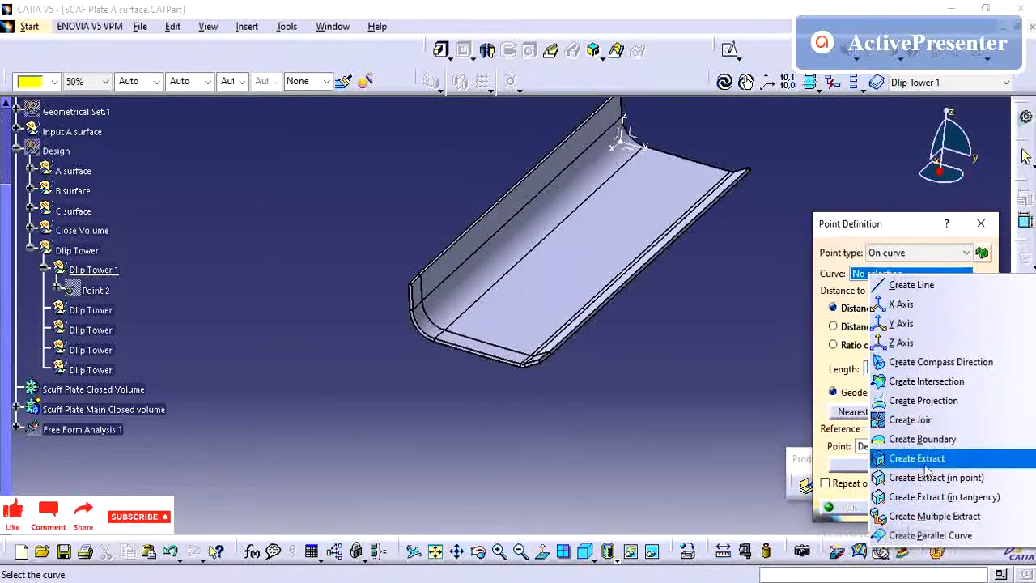
left_click(932, 518)
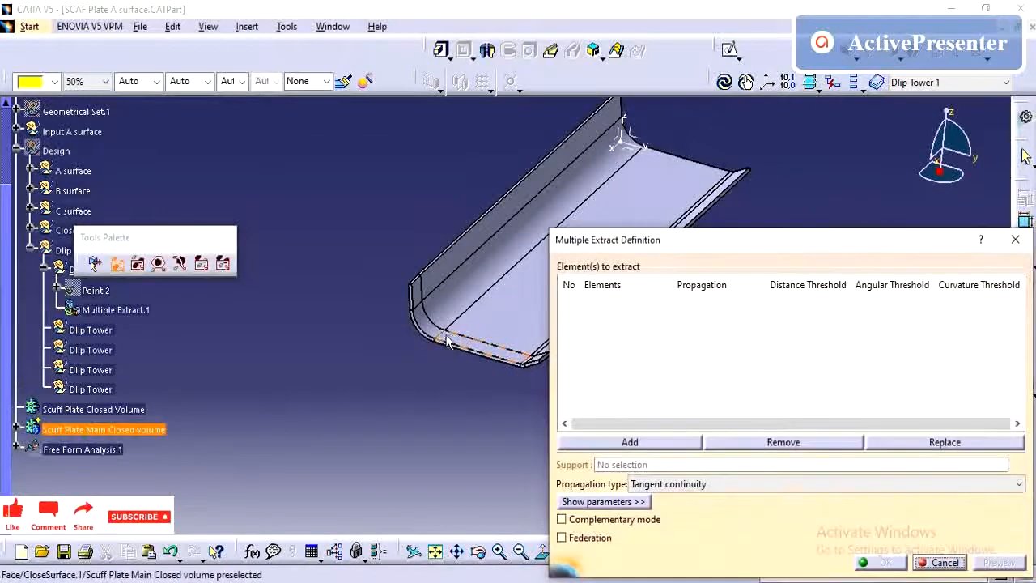
left_click(450, 340)
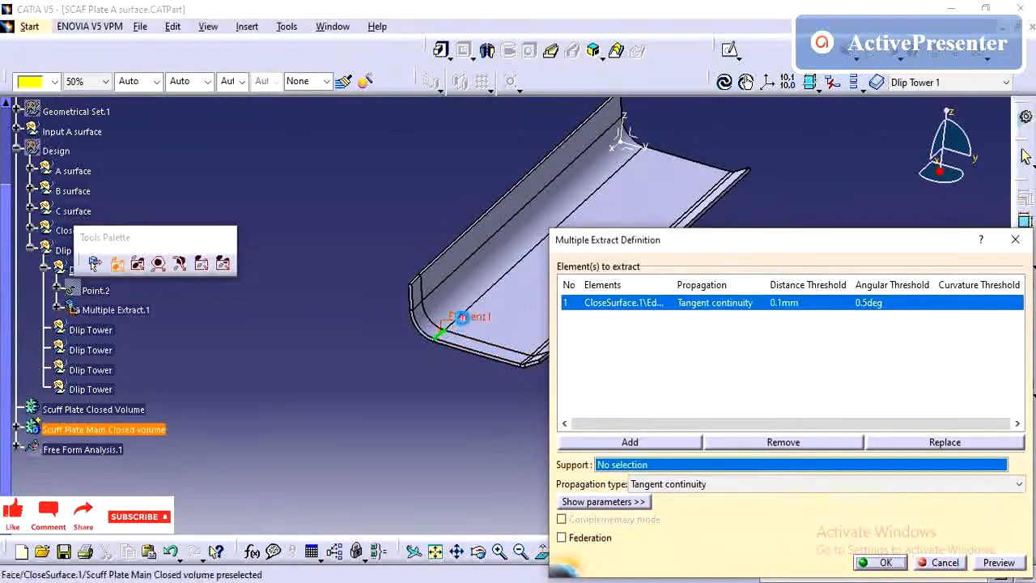
left_click(497, 300)
left_click(886, 564)
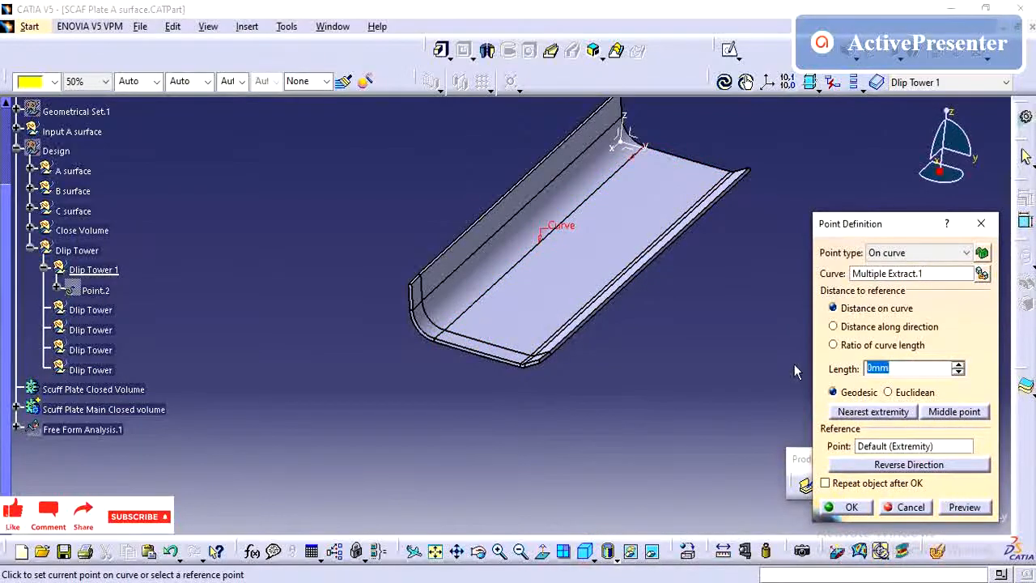
Place the point 20 mm along the extracted curve, reversing the direction so it is measured from the near end.
left_click(887, 274)
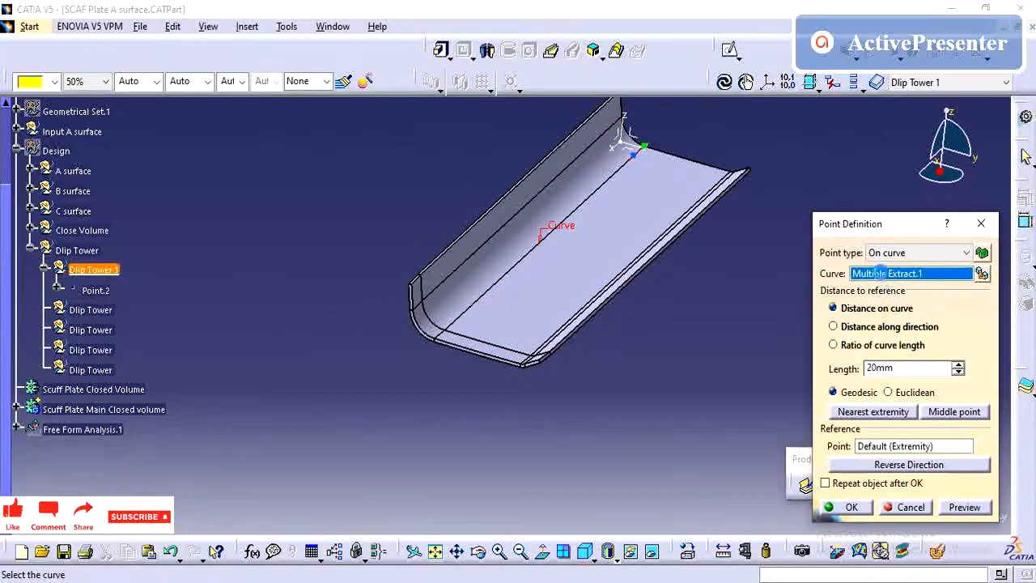
left_click(915, 468)
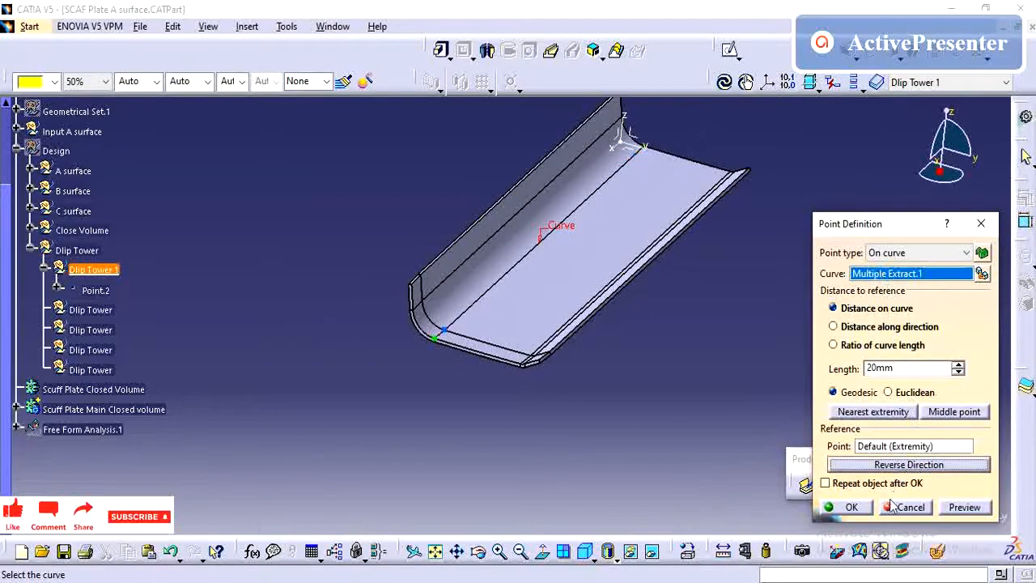
left_click(851, 507)
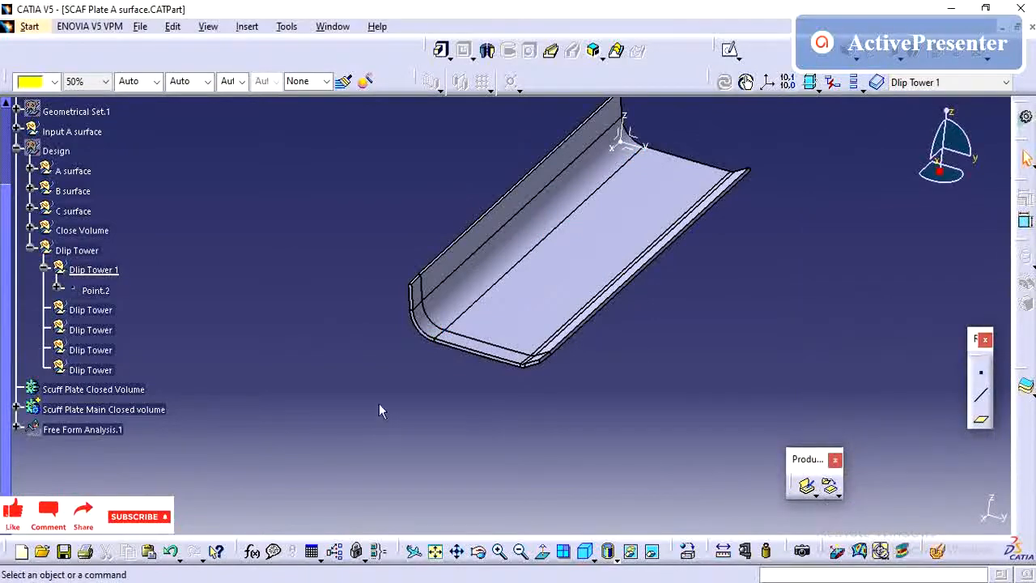
Check the definition of the On curve point in Dlip Tower 1 without changing it.
left_click(103, 294)
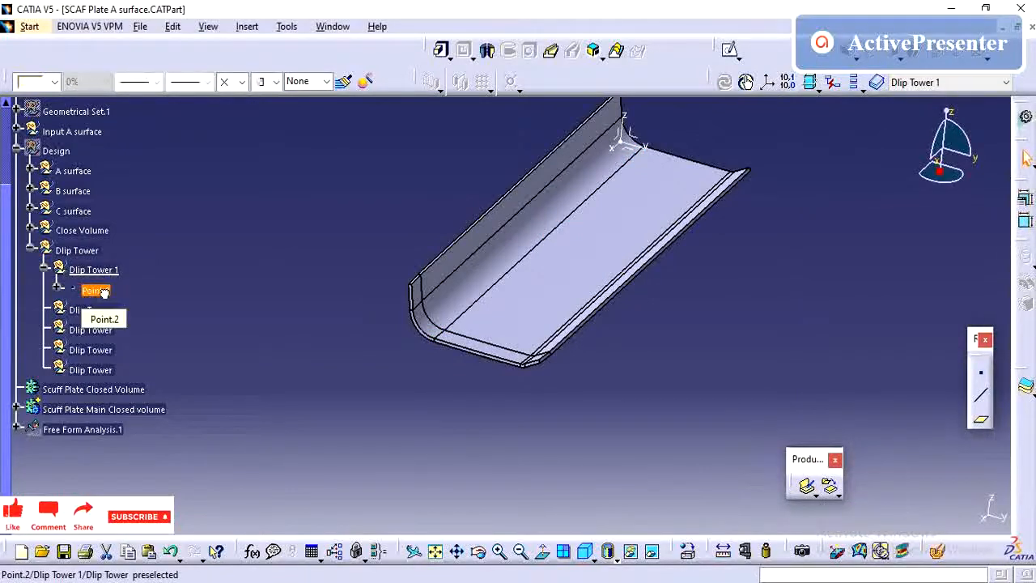
double_click(89, 289)
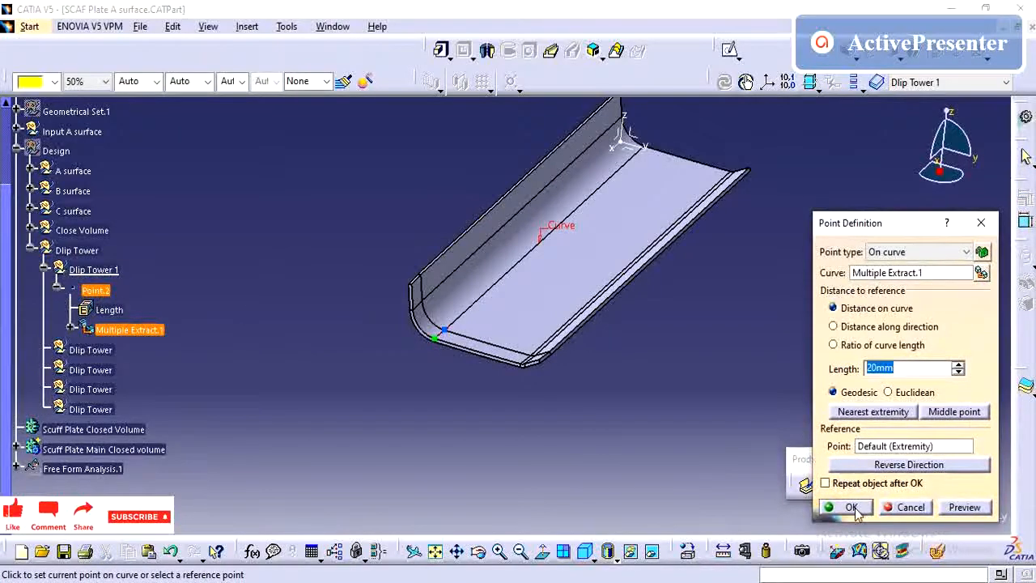
left_click(850, 507)
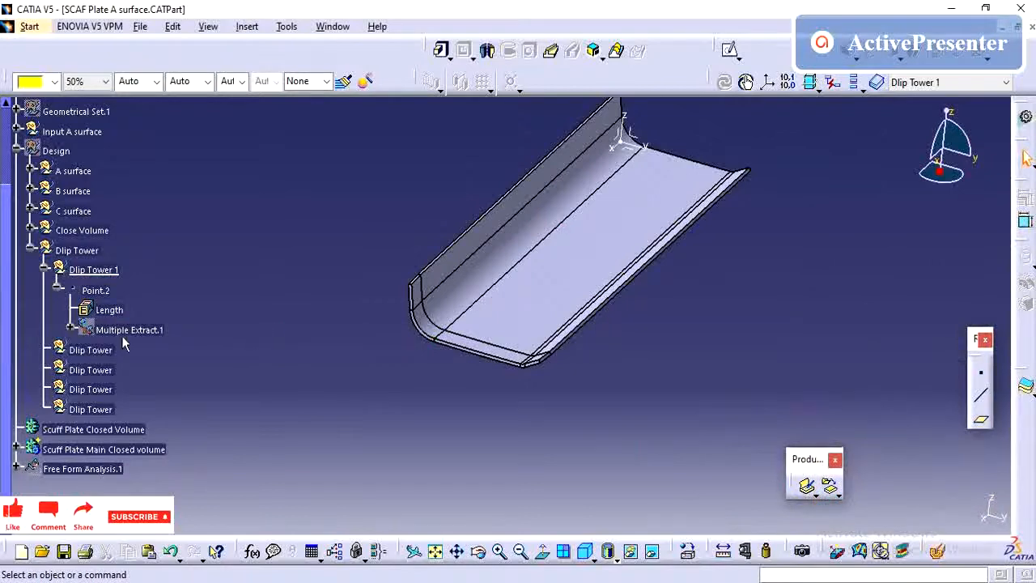
left_click(95, 290)
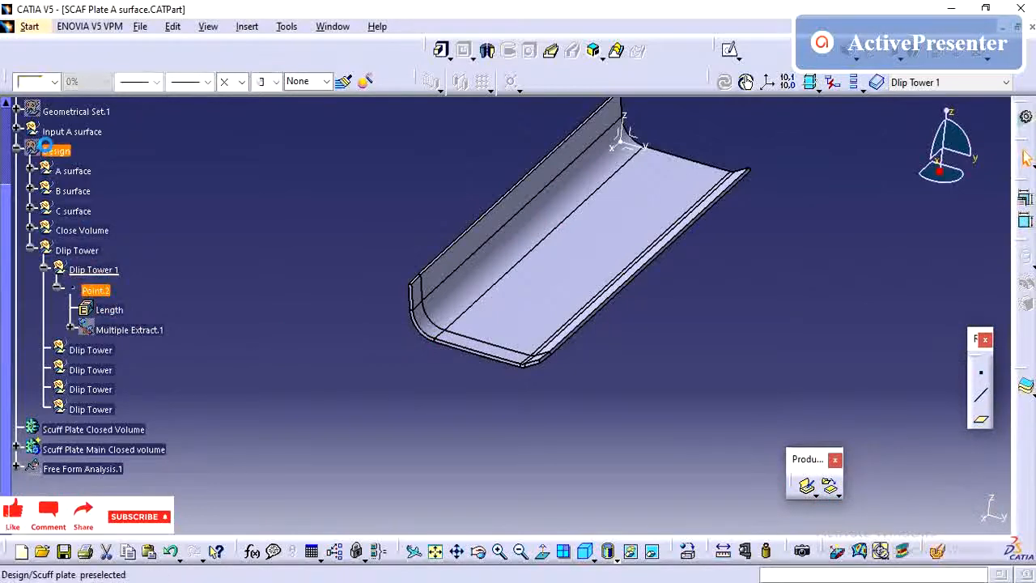
Show the Design set and hide its A surface, B surface, C surface and Close Volume sets.
right_click(55, 151)
left_click(95, 203)
left_click(75, 172)
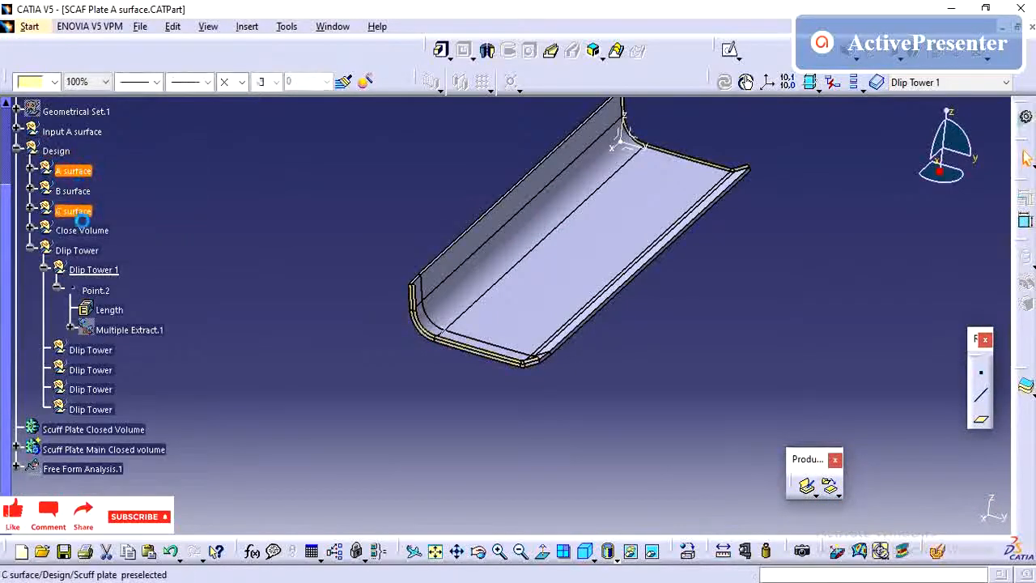
left_click(81, 234, "shift")
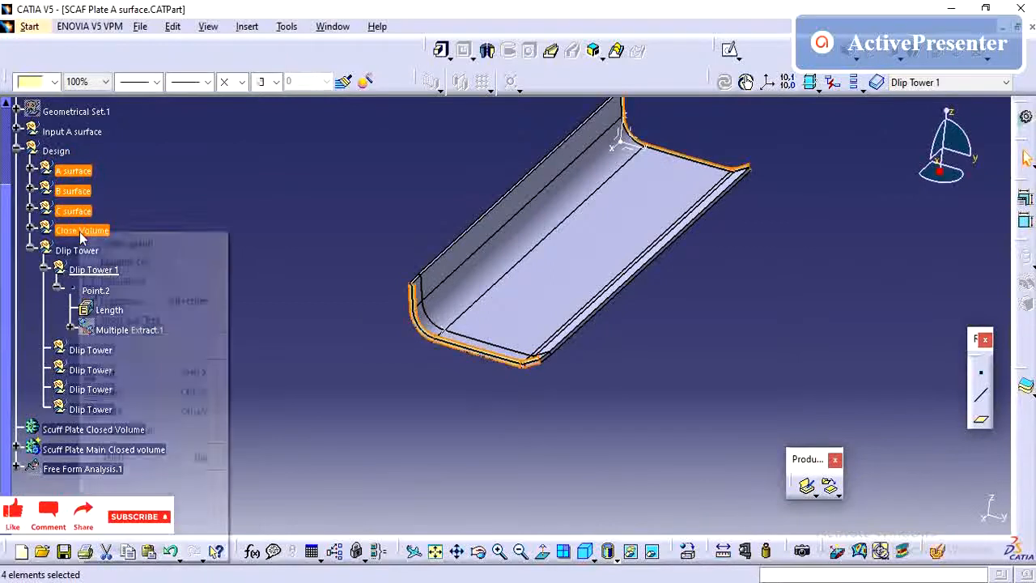
right_click(81, 234)
left_click(204, 282)
middle_click_drag(278, 294, 278, 273)
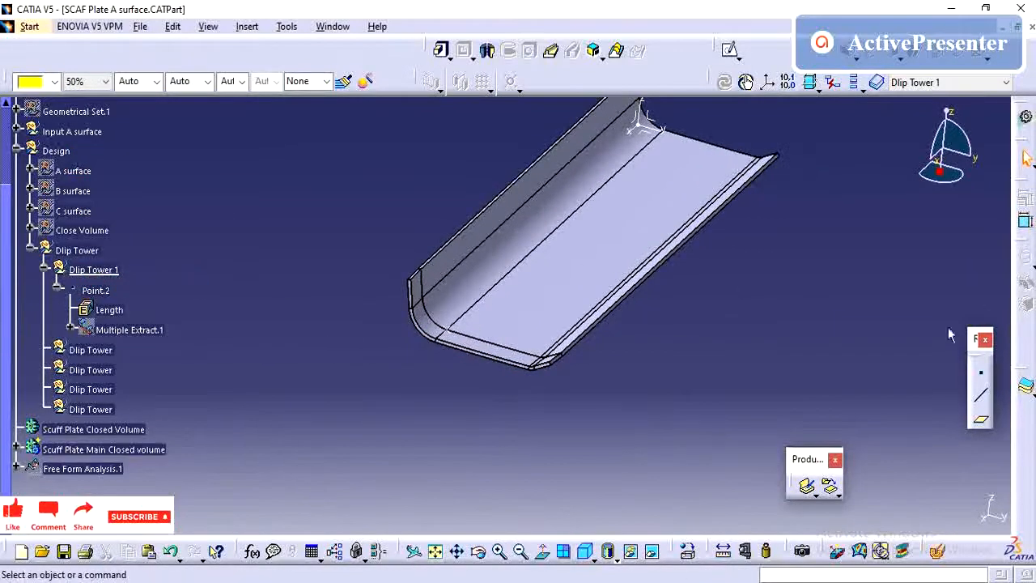
left_click(96, 290)
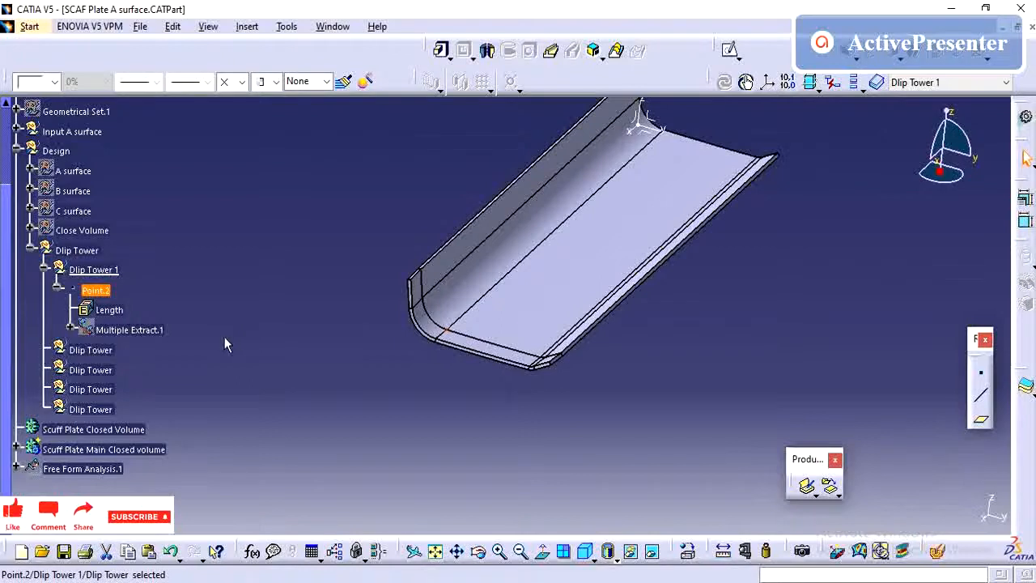
left_click(73, 349)
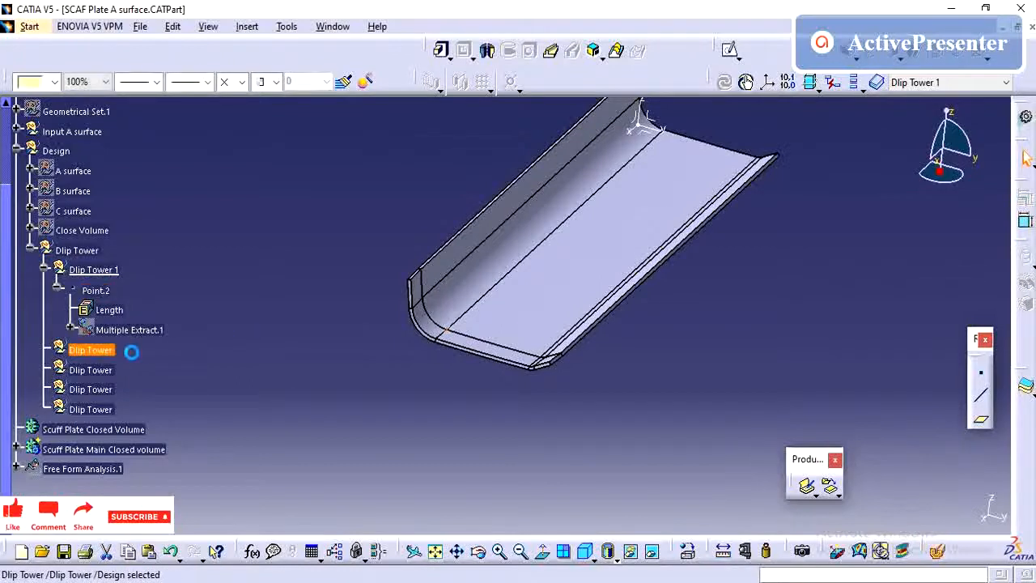
left_click(240, 319)
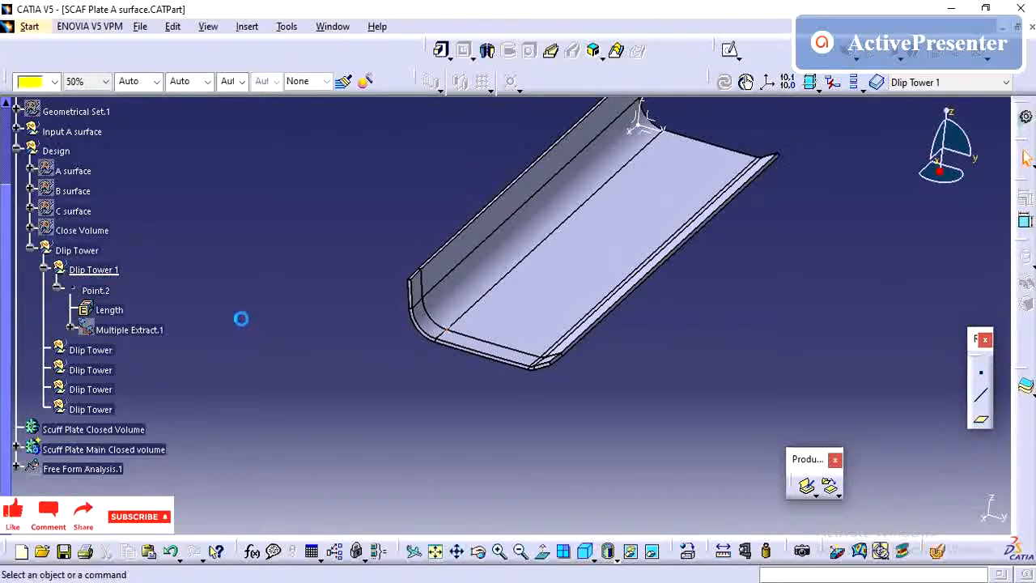
left_click(58, 287)
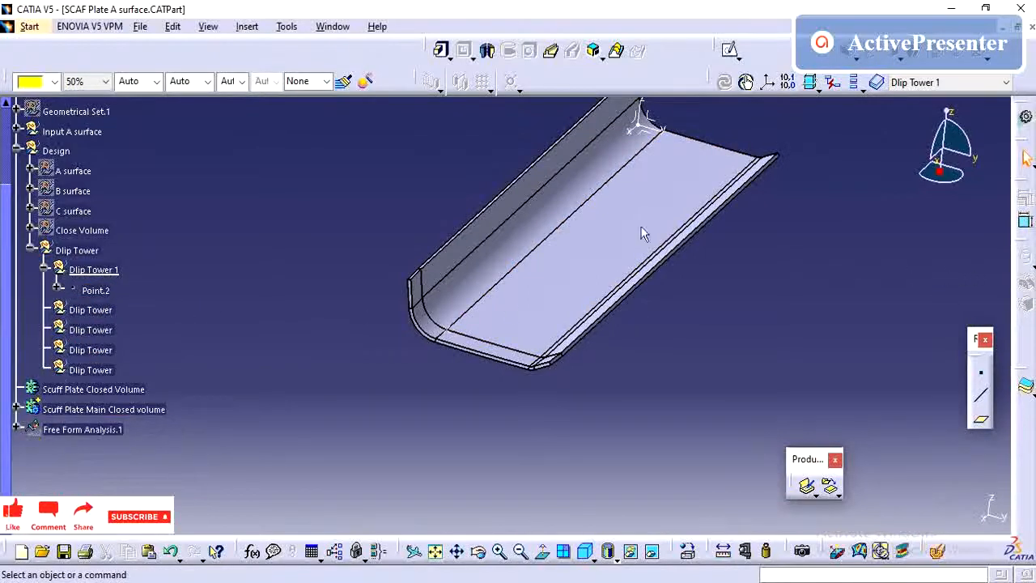
Change the On curve point in Dlip Tower 1 to the Coordinates type and set its Z value to 20 mm.
double_click(110, 296)
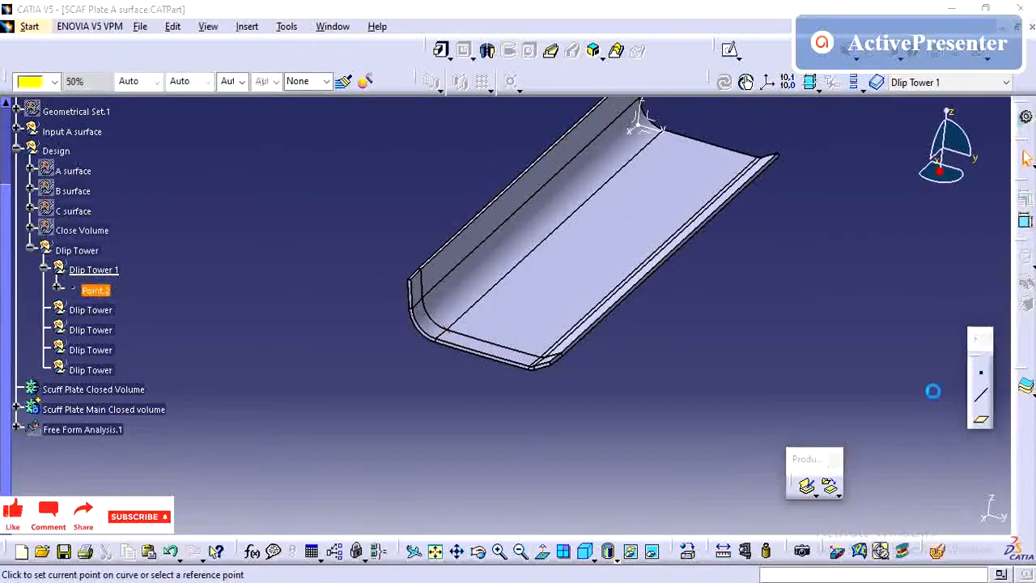
left_click(894, 251)
left_click(894, 267)
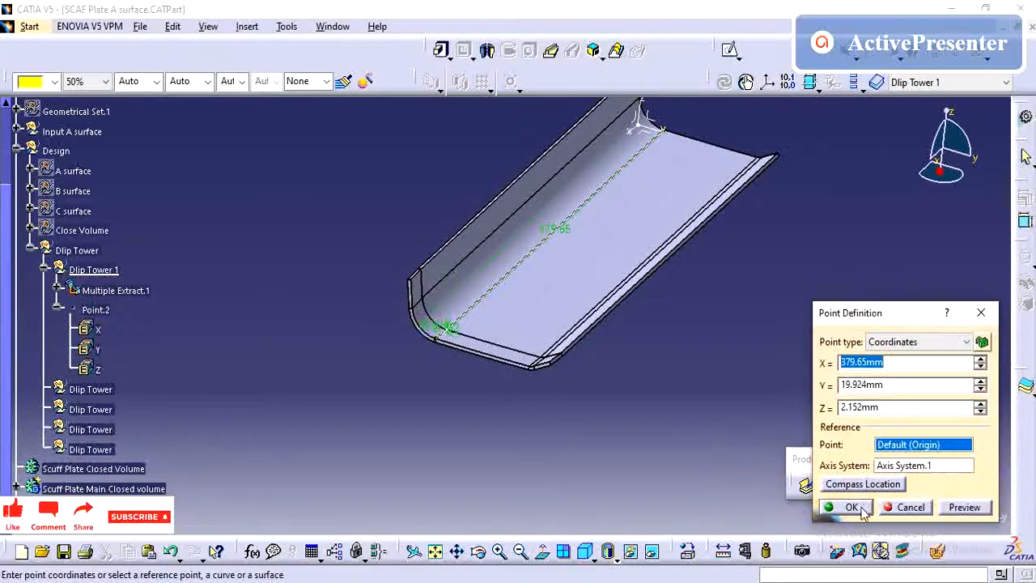
middle_click_drag(551, 375, 619, 298)
left_click_drag(894, 407, 791, 389)
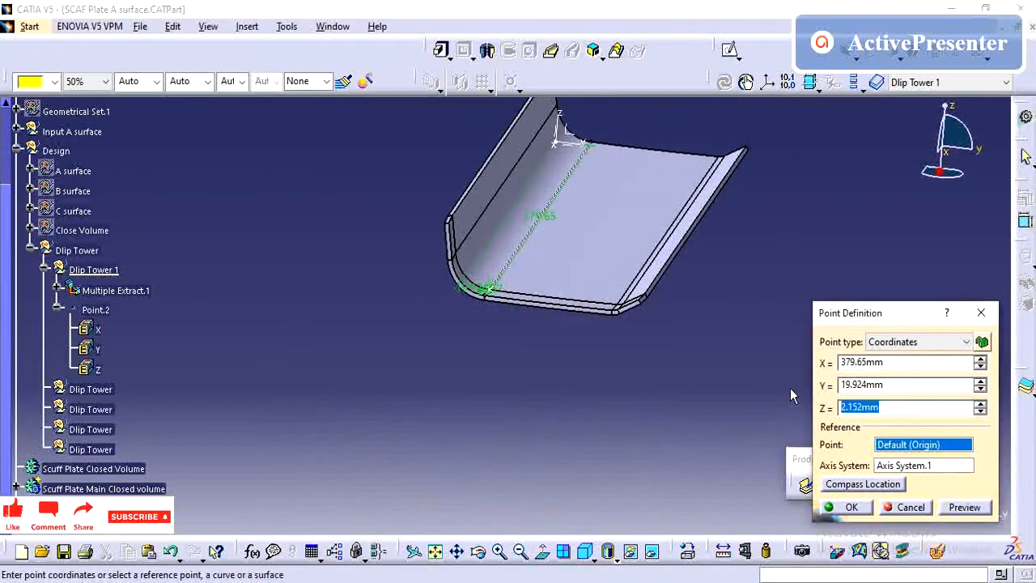
type("20")
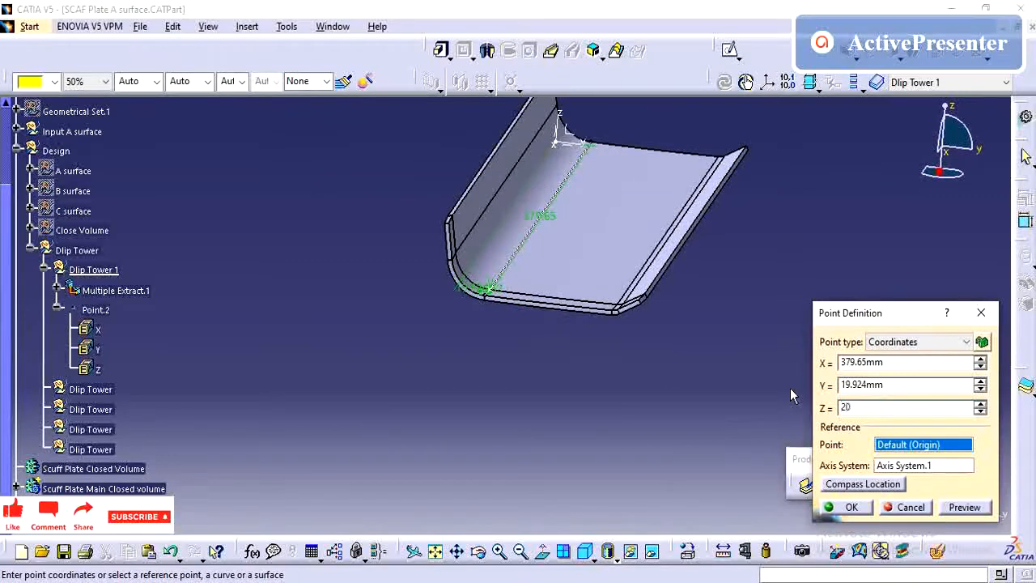
key("Return")
Insert a Standard axis system with its origin at the coordinate point, and hide that axis system.
middle_click_drag(567, 357, 489, 339)
scroll(419, 333, "up", 1)
middle_click_drag(420, 333, 467, 377)
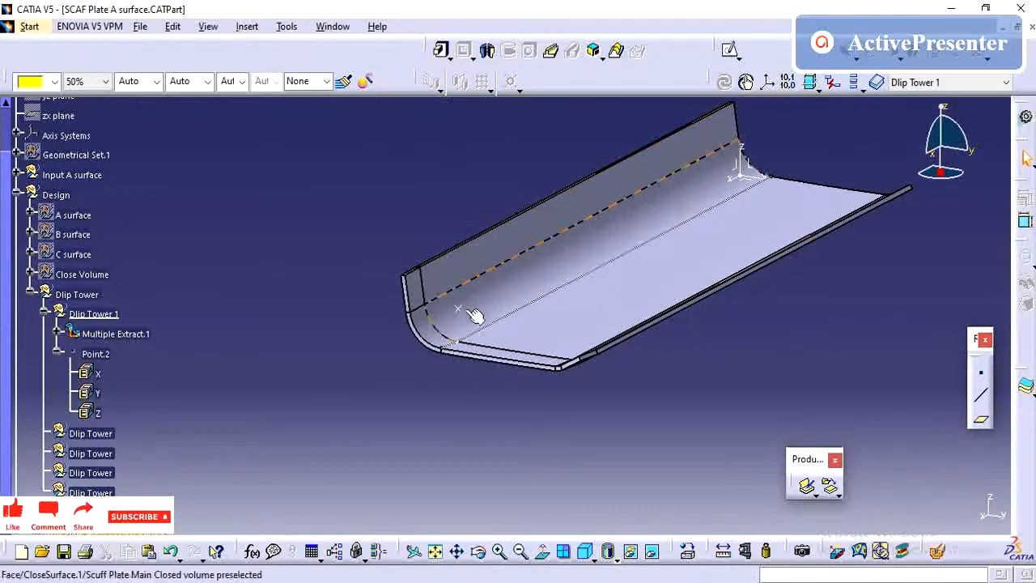
left_click(247, 27)
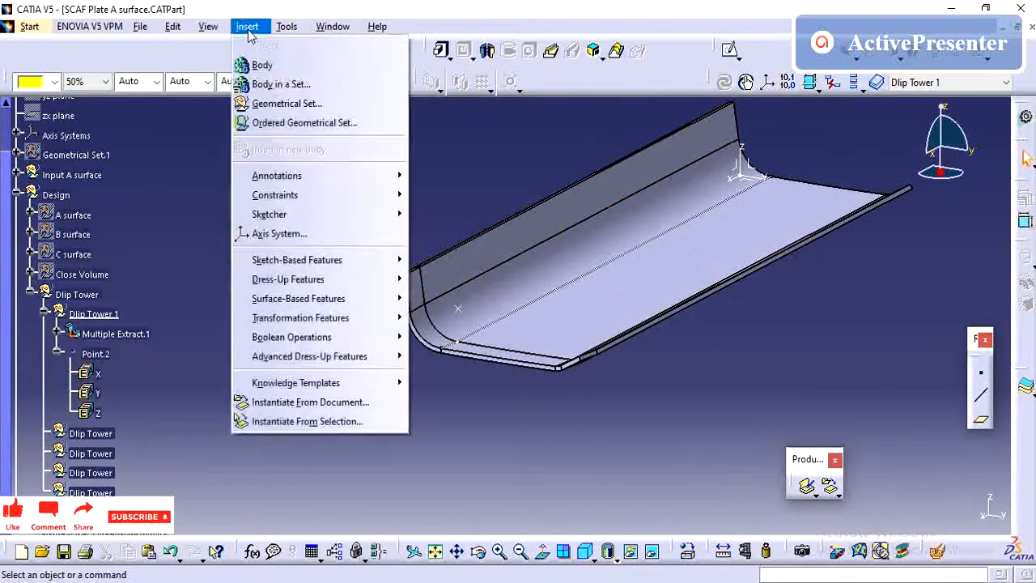
left_click(296, 234)
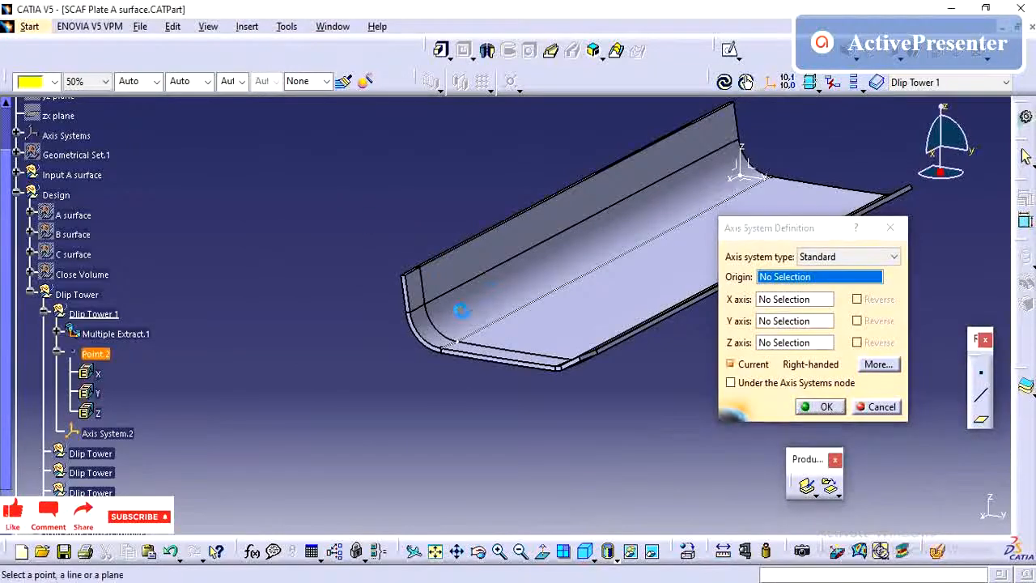
left_click(463, 311)
middle_click_drag(616, 298, 654, 287)
middle_click_drag(566, 296, 582, 370)
key("Return")
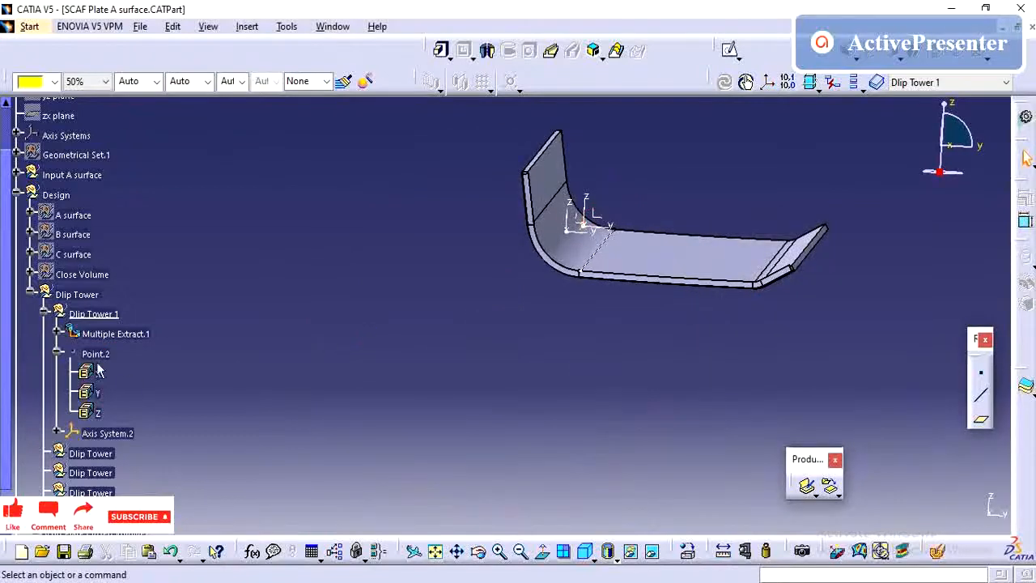
right_click(103, 433)
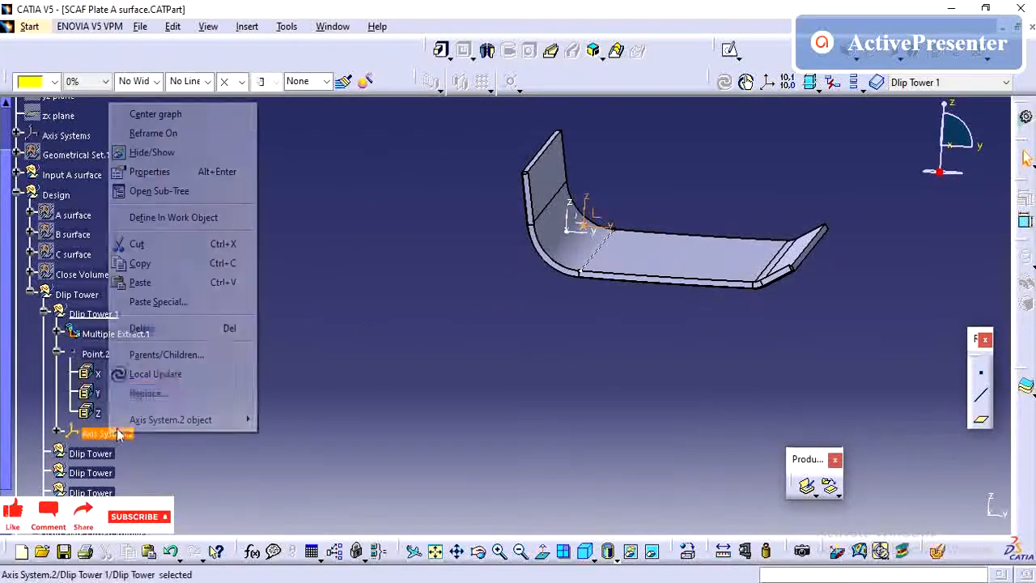
left_click(163, 154)
Begin a Point-Direction line starting from the coordinate point in Dlip Tower 1.
left_click(985, 399)
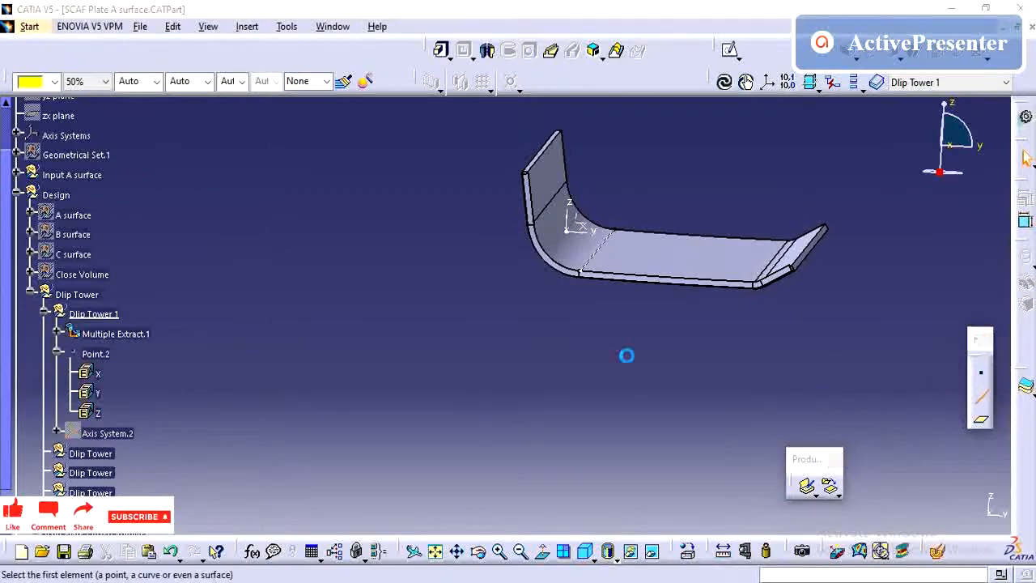
scroll(560, 350, "up", 5)
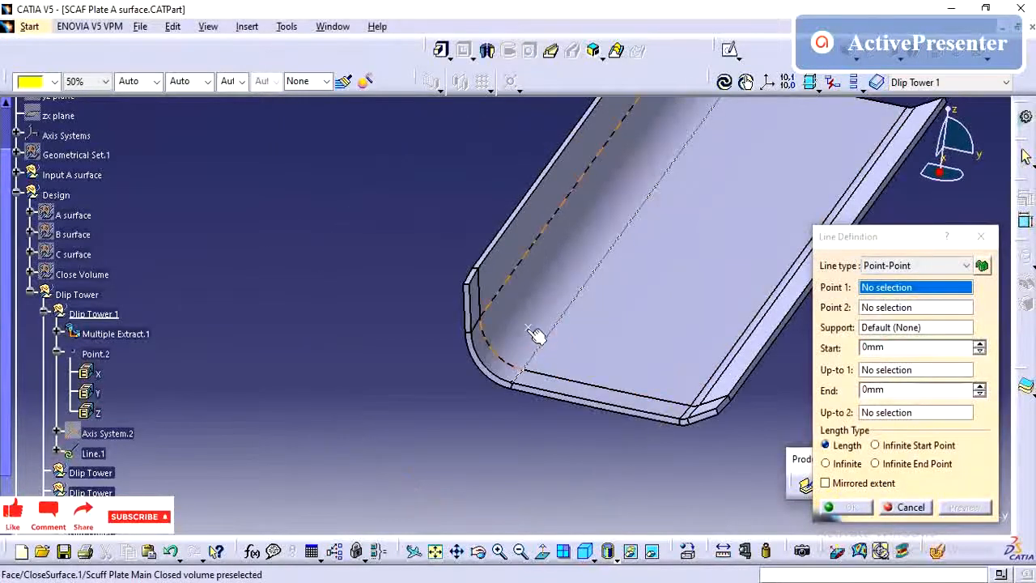
left_click(528, 327)
left_click(921, 266)
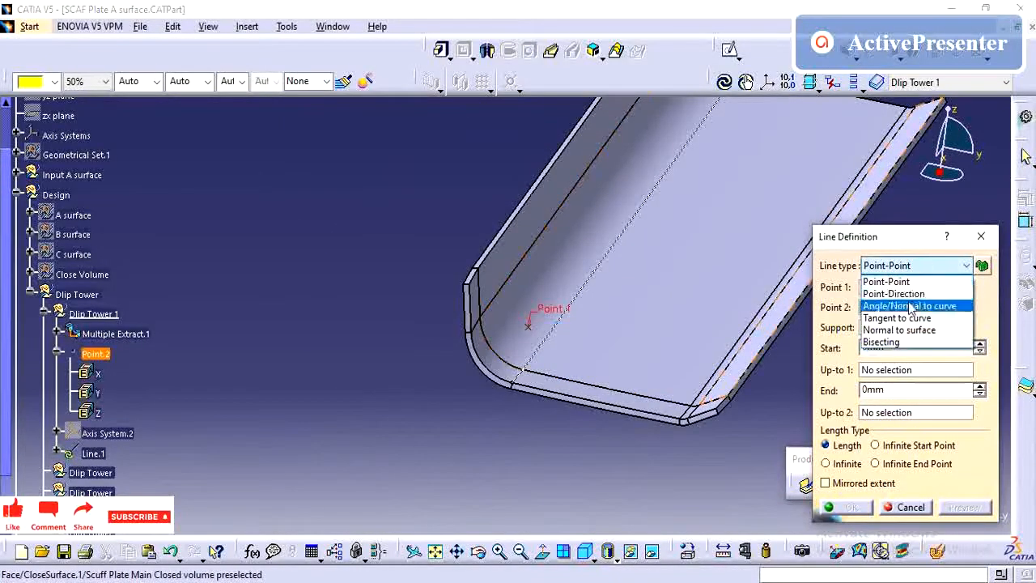
left_click(900, 291)
left_click(902, 296)
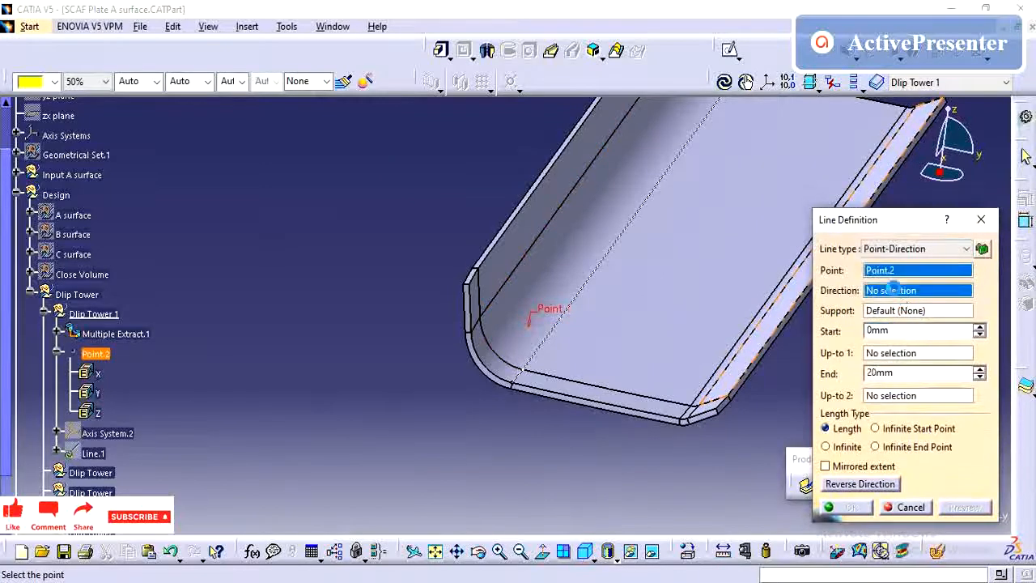
right_click(898, 295)
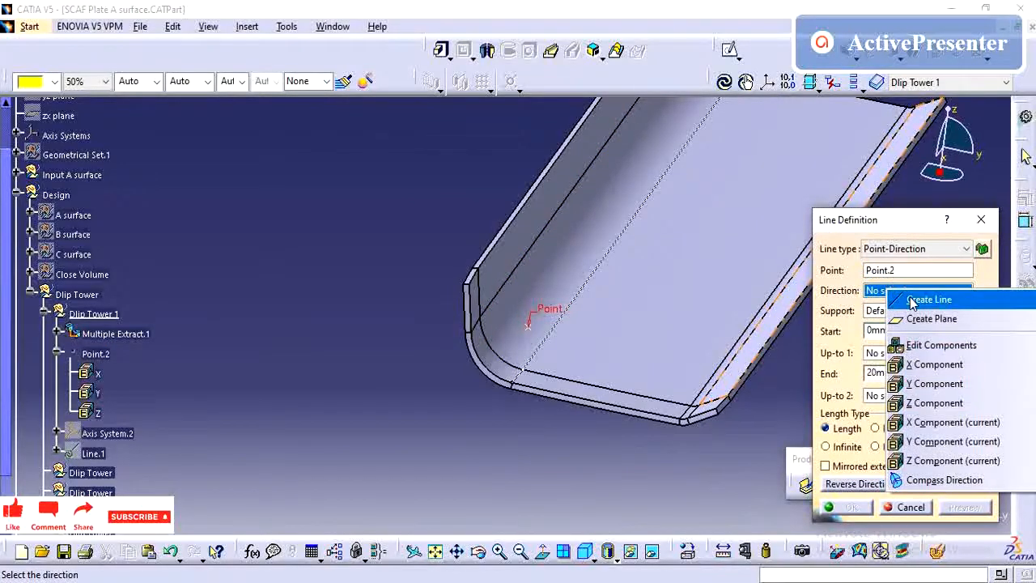
Create a nested Point-Direction line from the same point along the Z Component, 20 mm long, as the direction, and finish both lines.
left_click(908, 299)
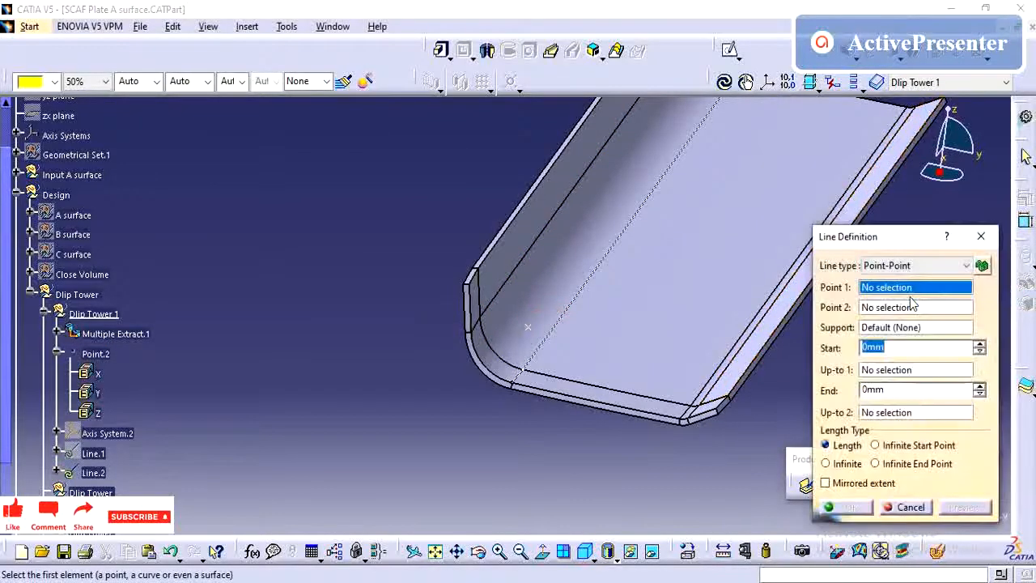
left_click(905, 272)
left_click(904, 291)
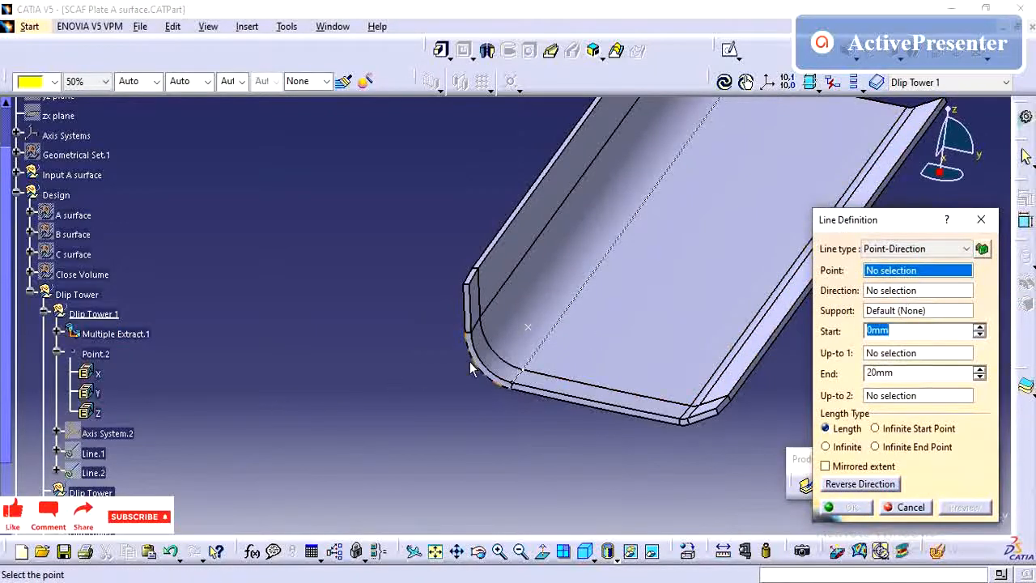
left_click(530, 328)
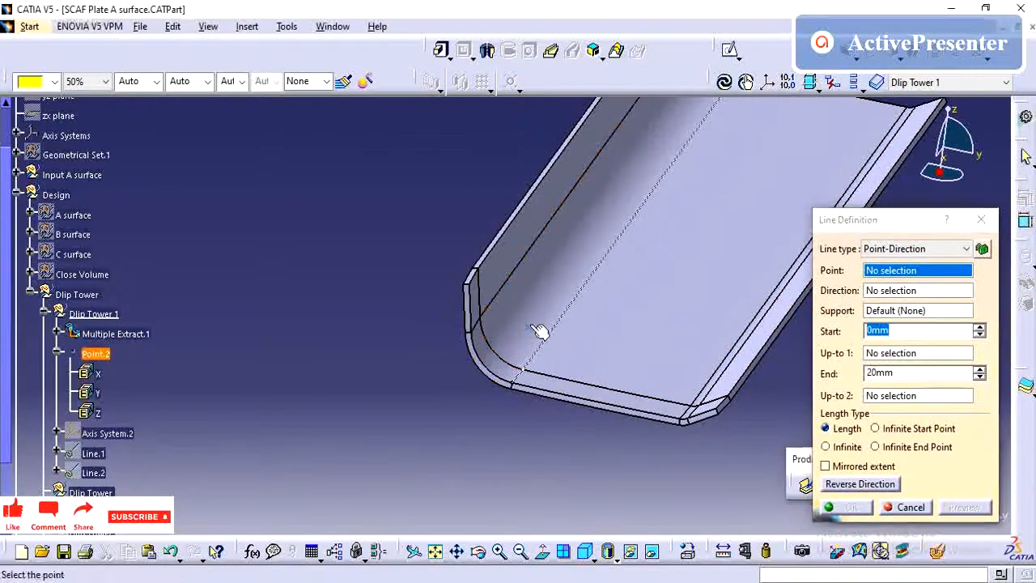
right_click(926, 298)
left_click(935, 405)
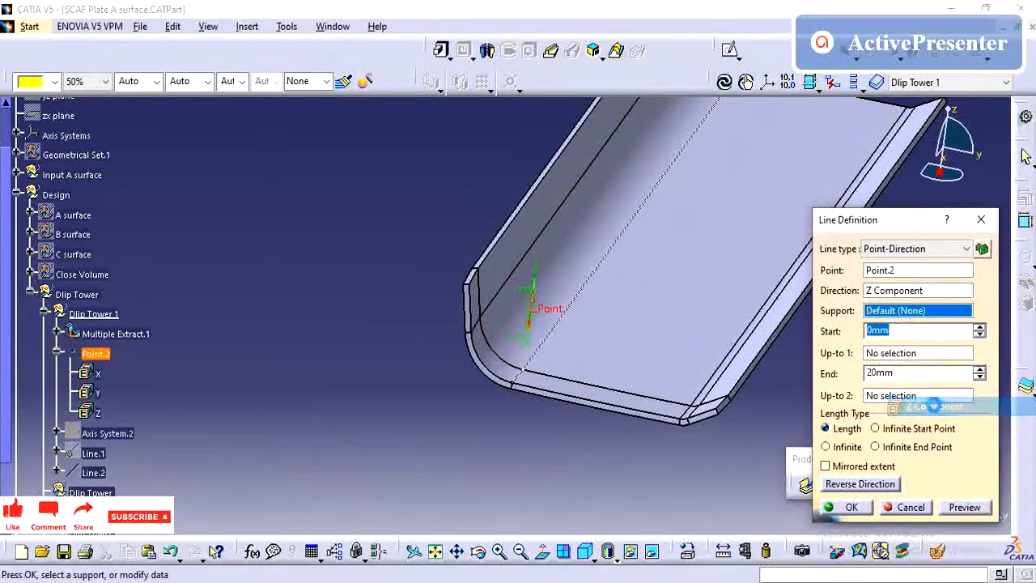
middle_click_drag(660, 468, 685, 422)
left_click(849, 508)
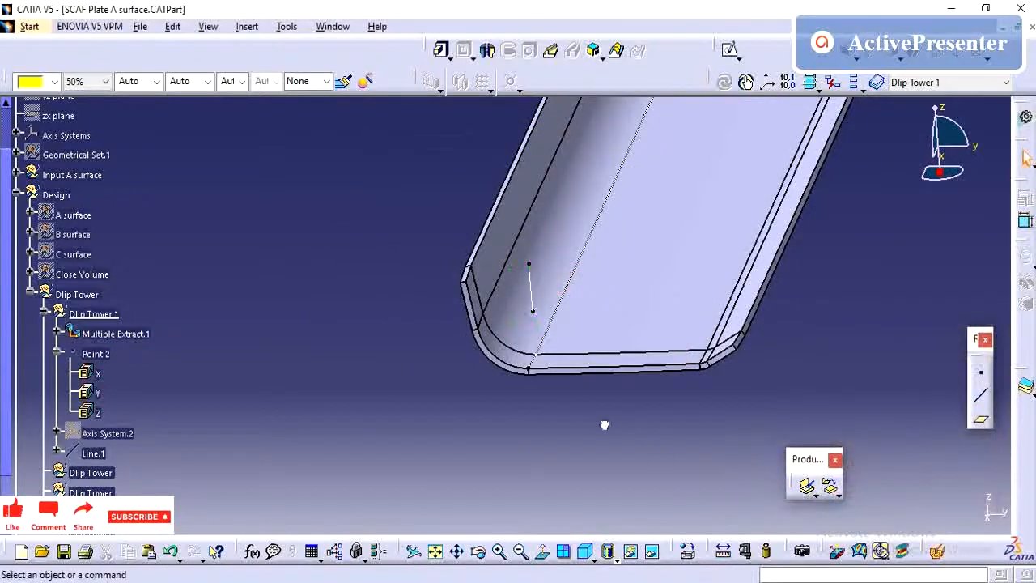
middle_click_drag(604, 425, 604, 415)
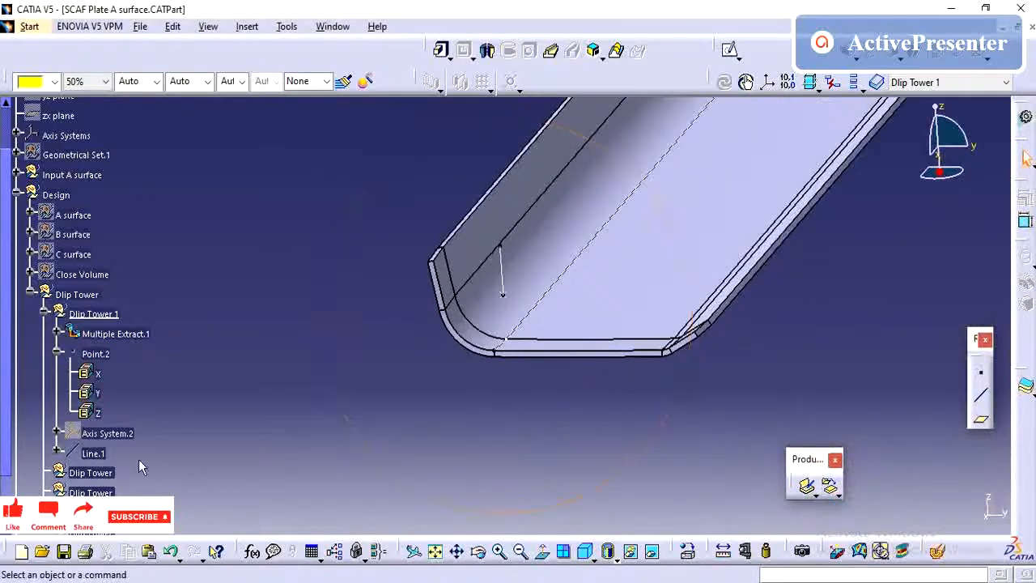
Check the definition of the Z-direction line, and collapse the point and line branches in the tree.
double_click(96, 453)
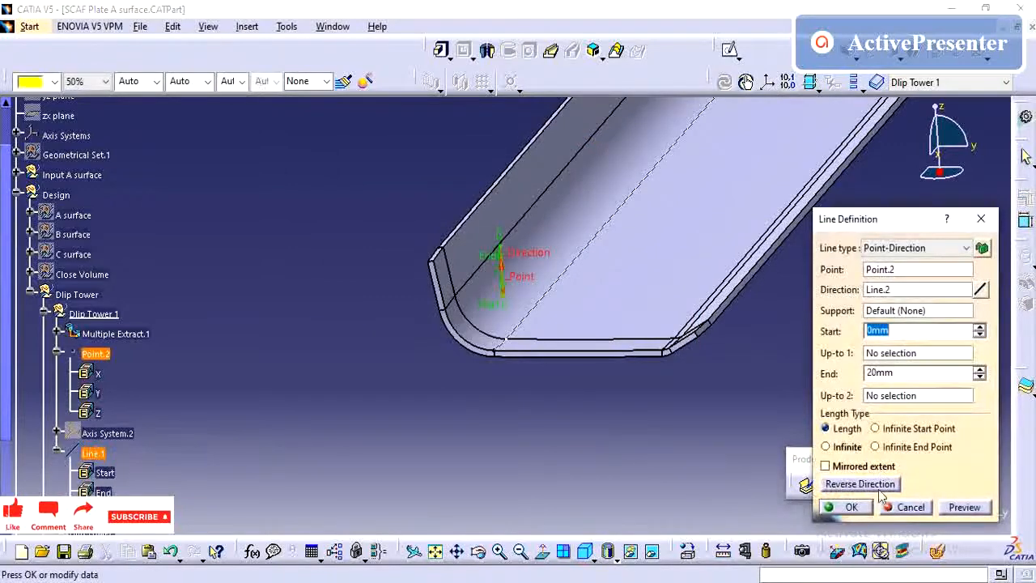
left_click(851, 508)
middle_click_drag(768, 340, 729, 356)
left_click(60, 355)
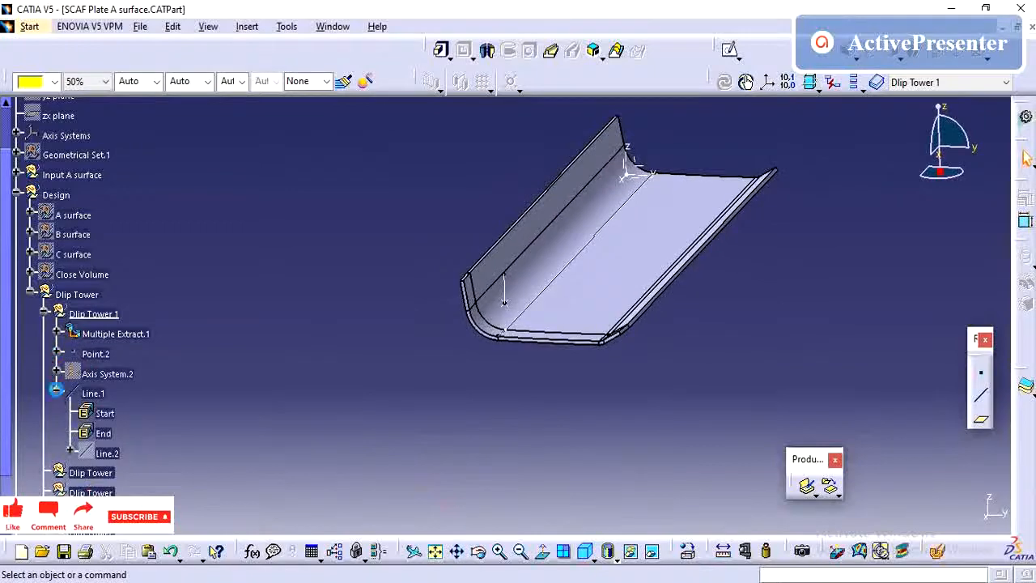
left_click(55, 389)
Set the second Dlip Tower geometrical set, directly below Dlip Tower 1, as the in-work object.
scroll(91, 327, "down", 2)
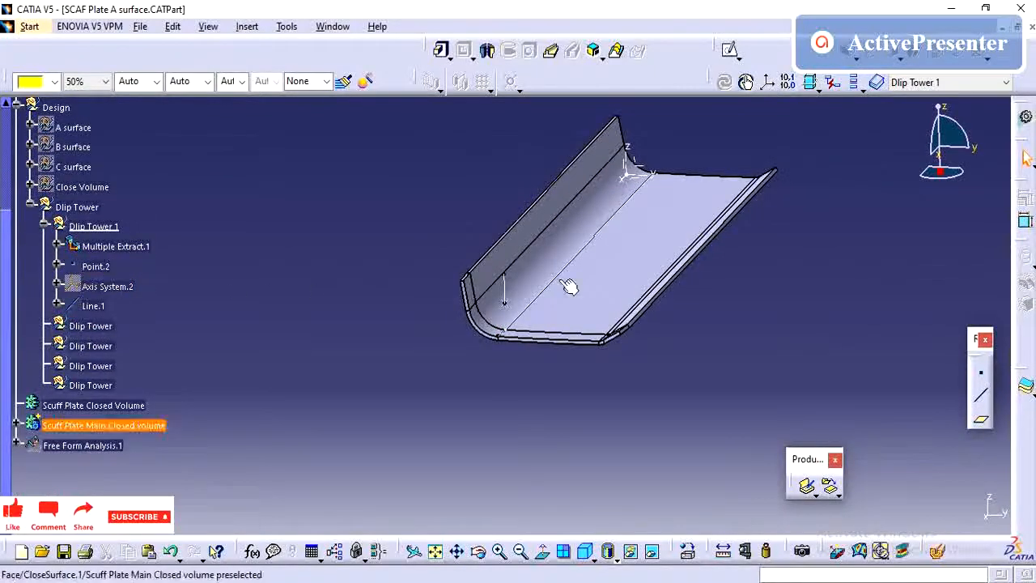
middle_click_drag(567, 287, 567, 294)
right_click(101, 325)
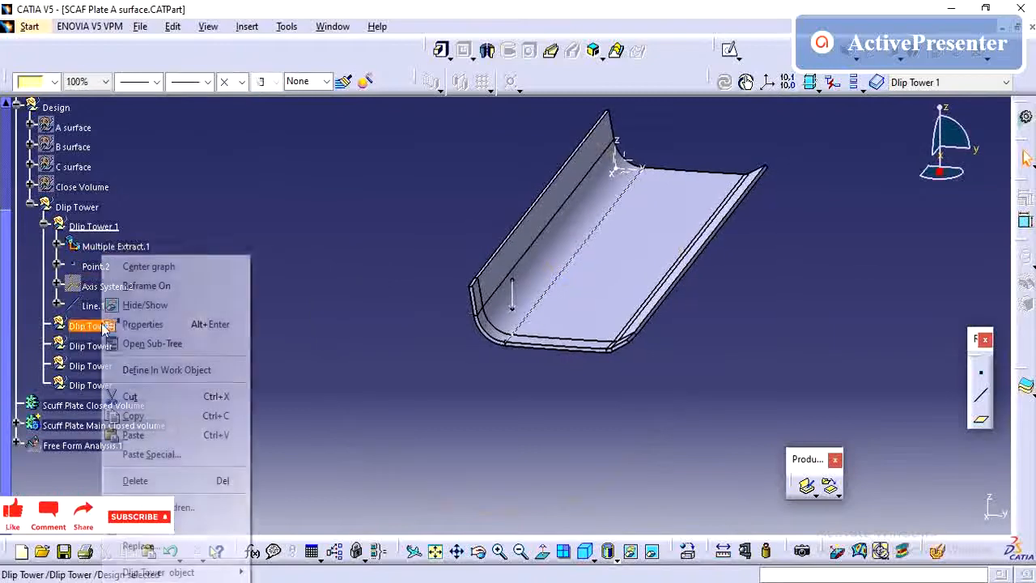
left_click(166, 370)
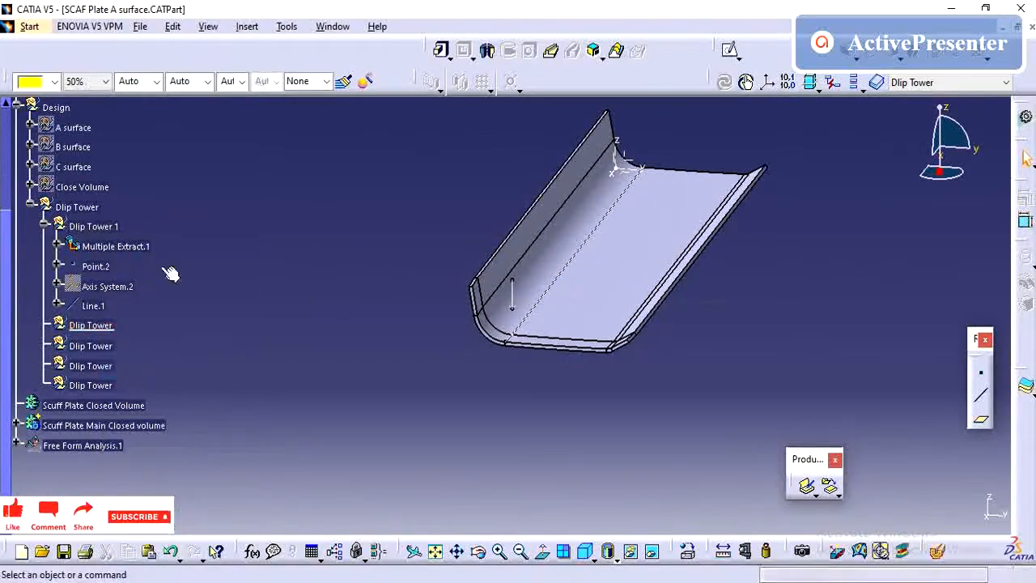
middle_click_drag(659, 331, 632, 367)
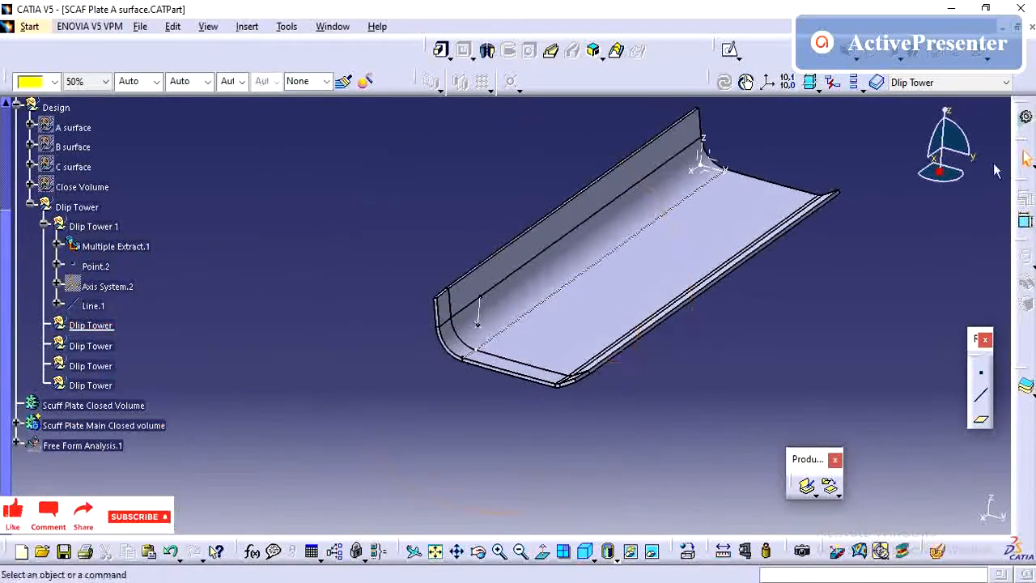
Create an On curve point on Multiple Extract.1 at a geodesic length of 20 mm from the curve's far end.
left_click(981, 383)
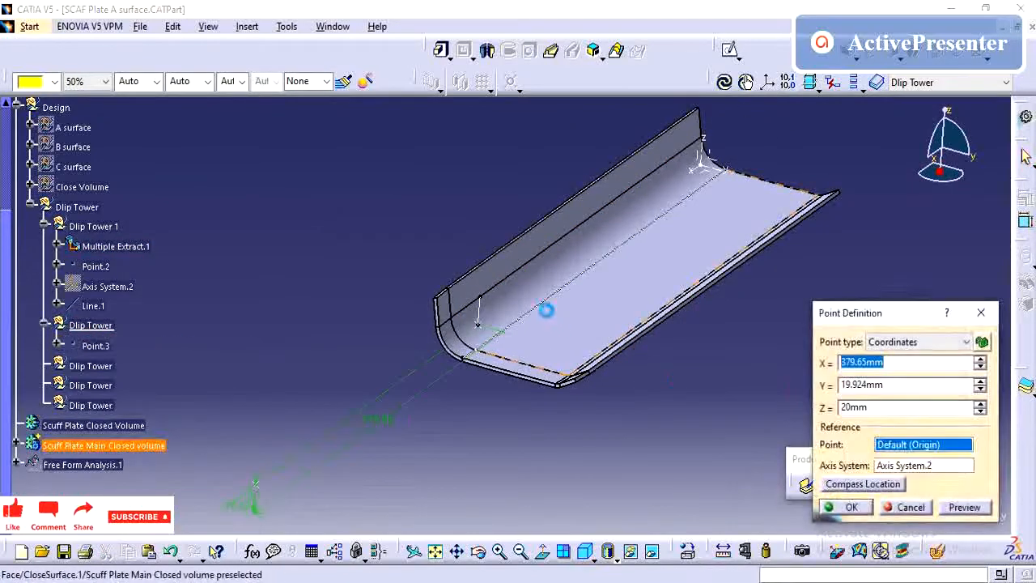
left_click(919, 342)
left_click(901, 367)
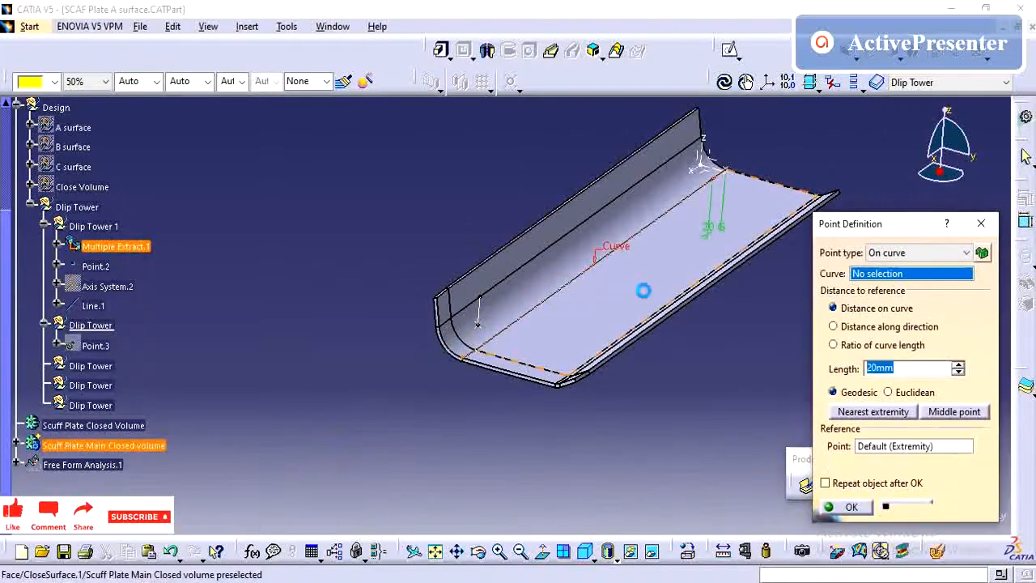
left_click(585, 270)
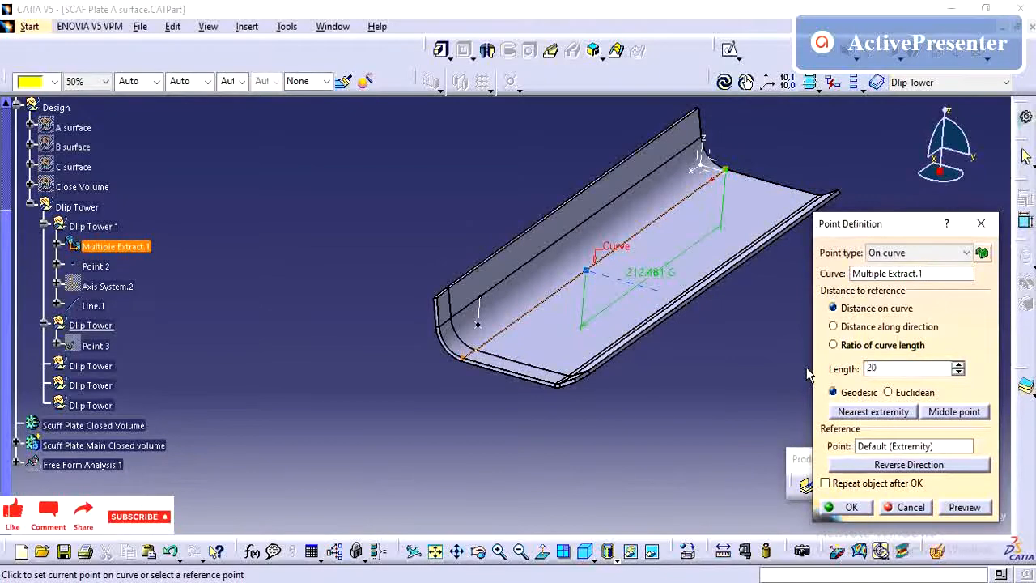
key("Return")
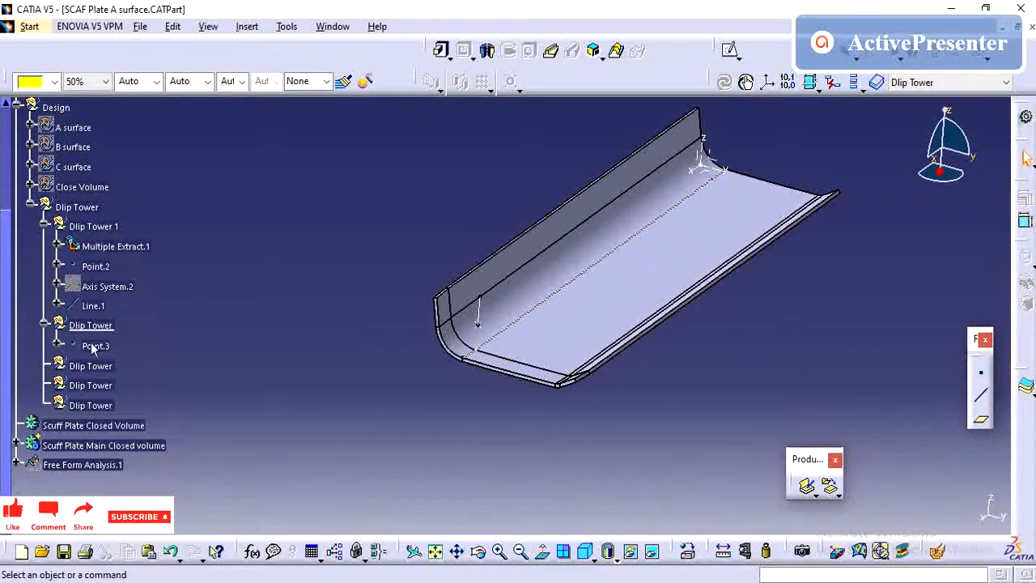
Convert the second tower's curve point to the Coordinates type and set its Z coordinate to 0 mm.
double_click(93, 346)
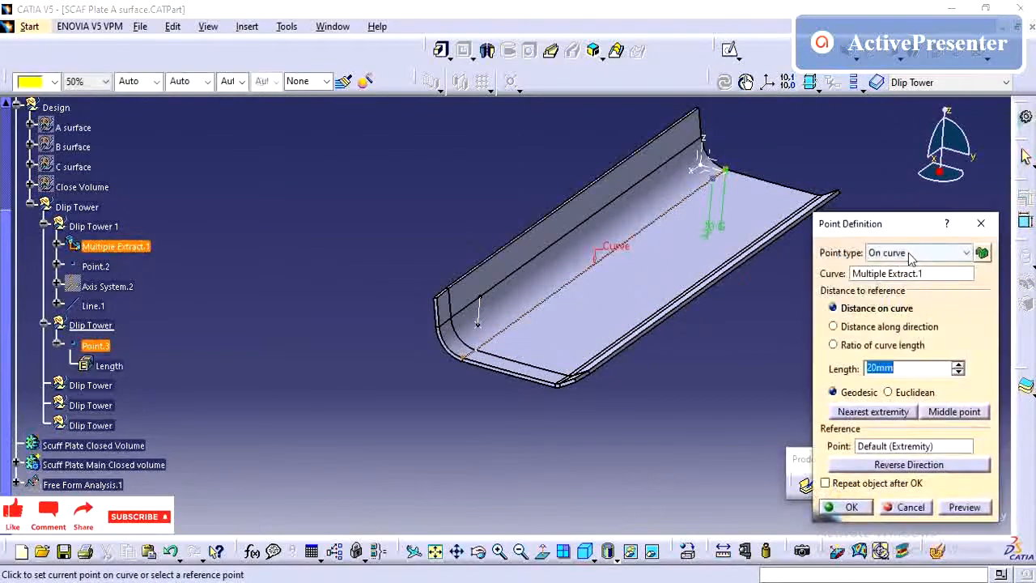
left_click(912, 254)
left_click(894, 268)
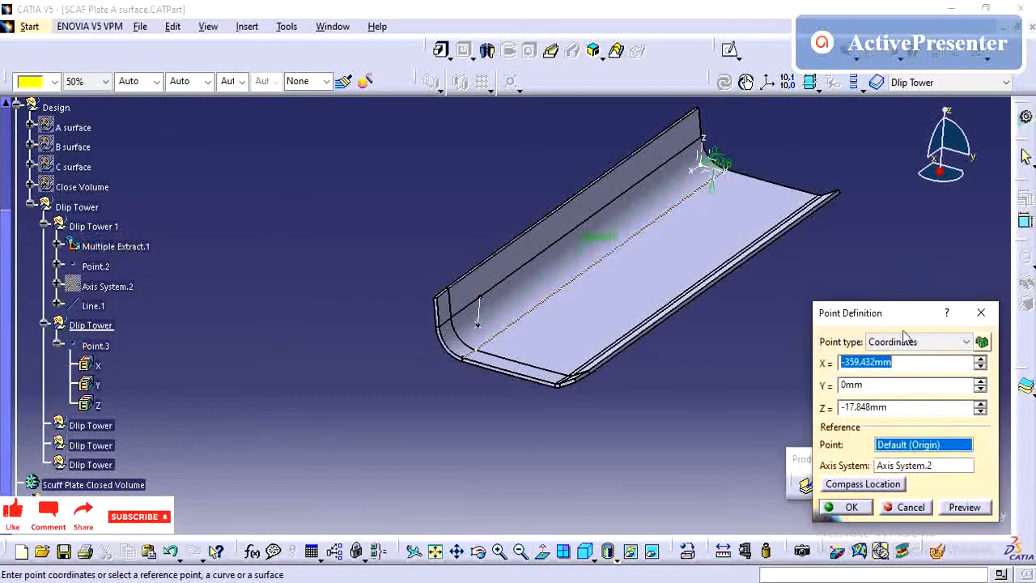
middle_click_drag(586, 340, 620, 308)
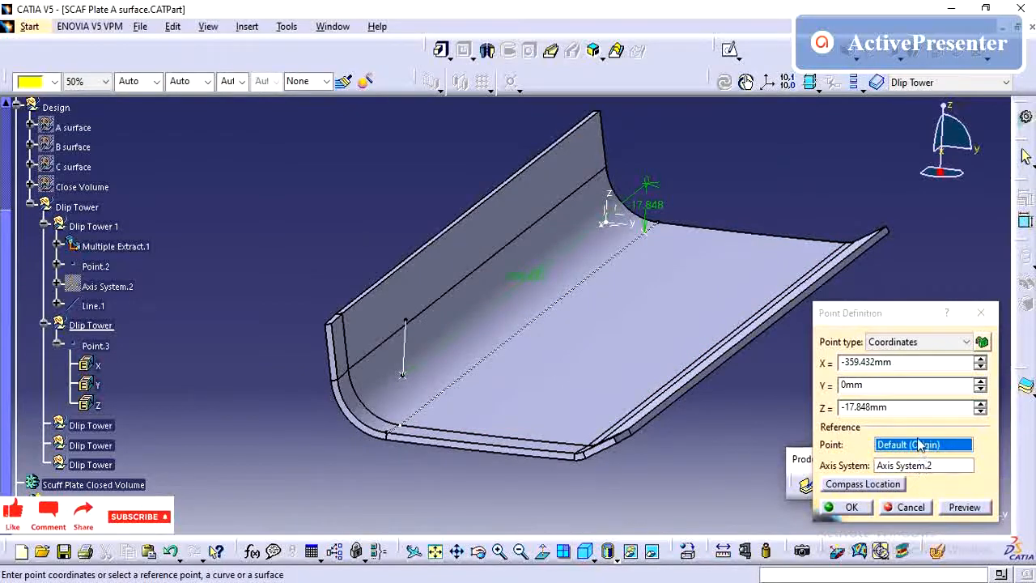
left_click_drag(910, 409, 829, 405)
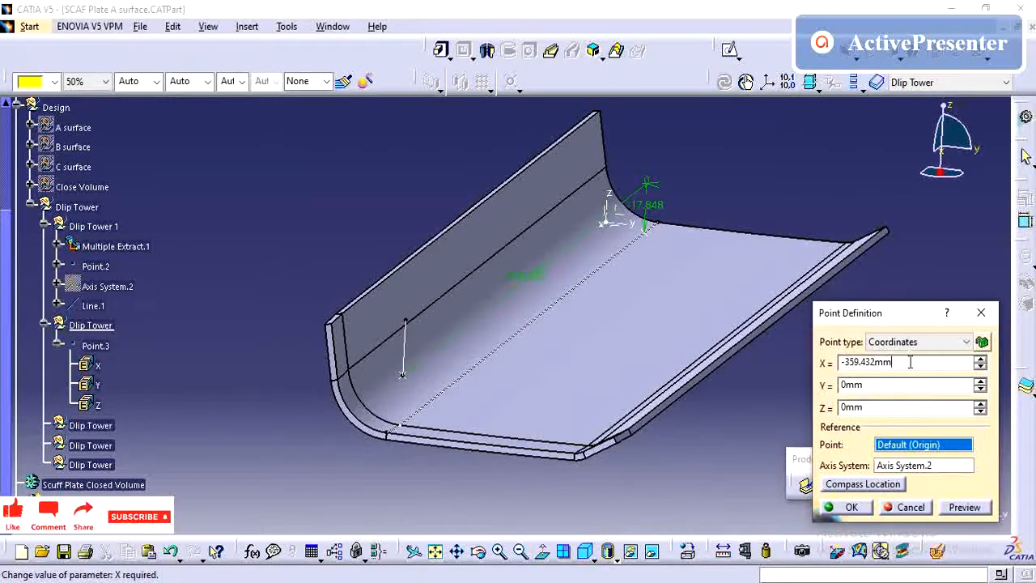
left_click(860, 510)
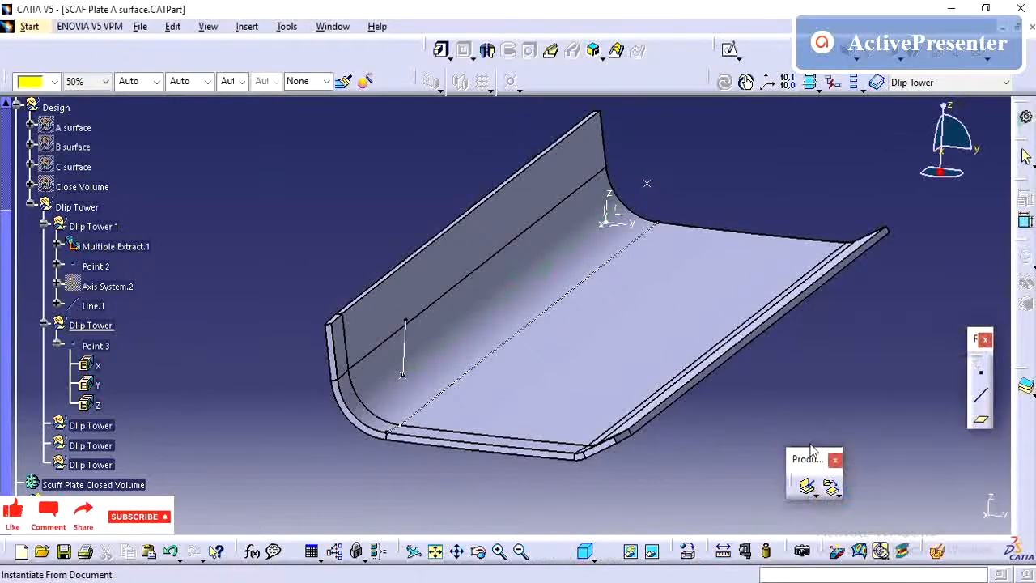
Insert an axis system with its origin at the second tower's coordinate point.
middle_click_drag(675, 302, 678, 382)
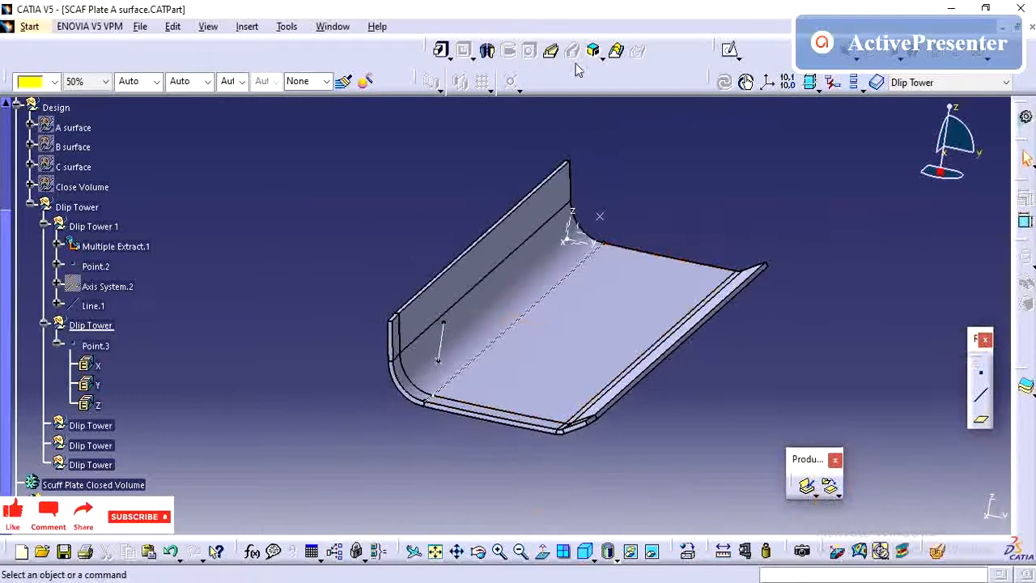
left_click(768, 82)
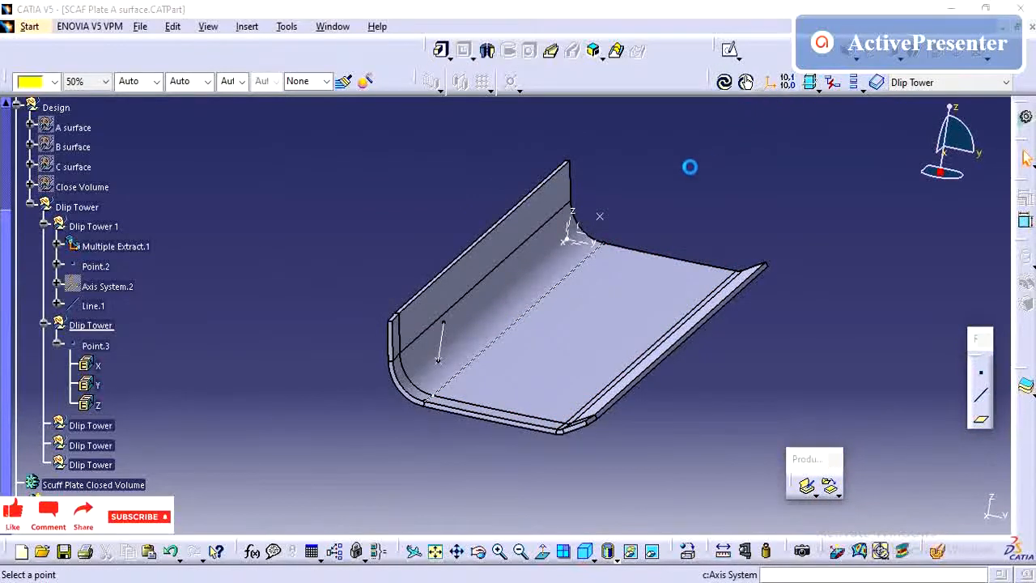
left_click(610, 225)
middle_click_drag(578, 300, 599, 301)
left_click(818, 407)
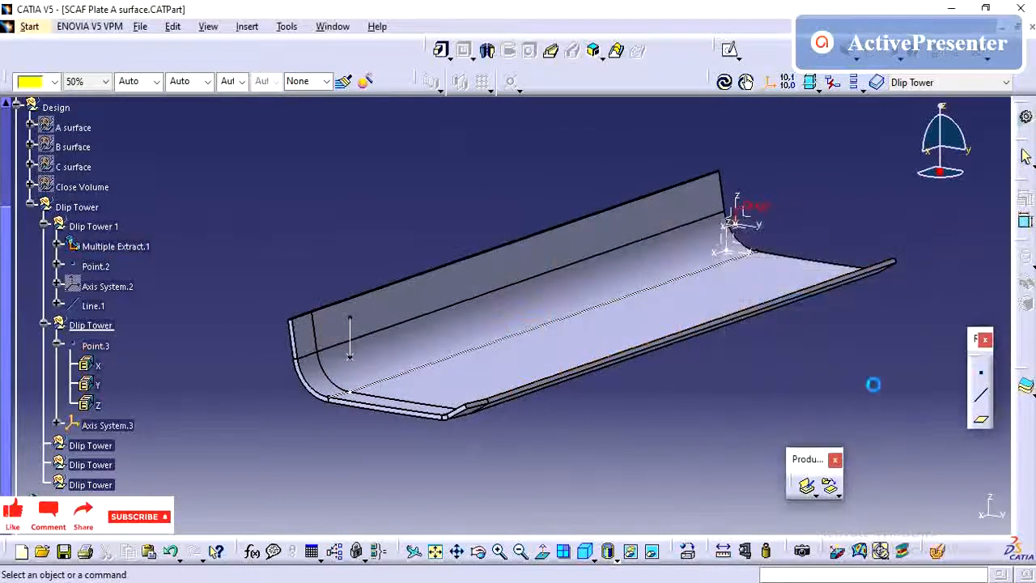
Create a 20 mm Point-Direction line from the second tower's point along the Z Component.
left_click(982, 396)
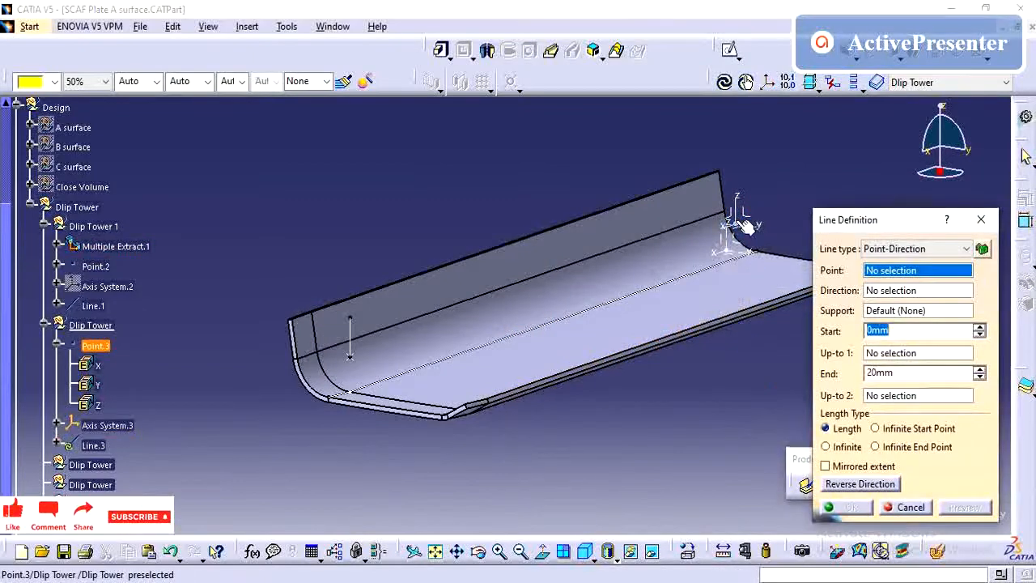
left_click(743, 230)
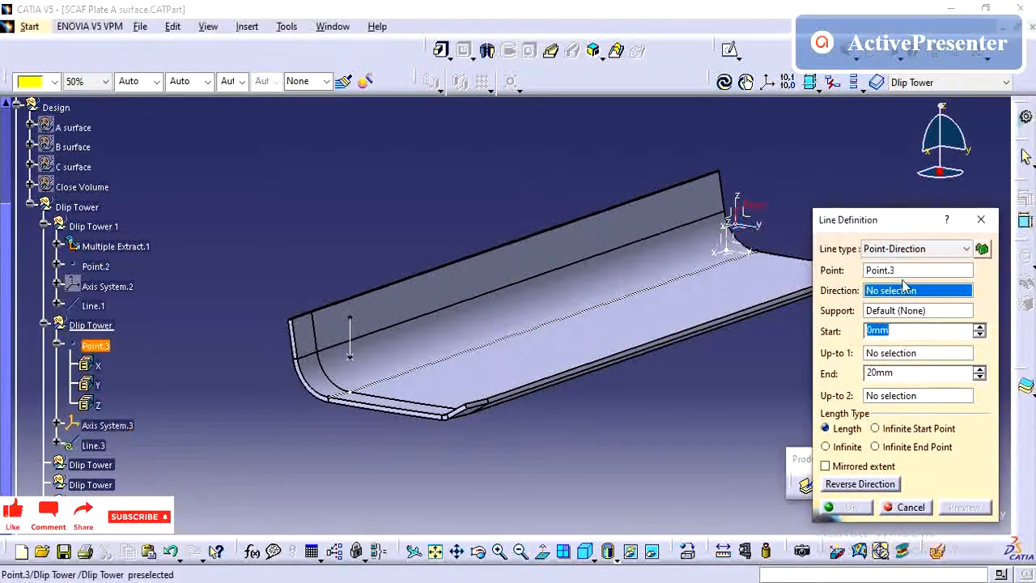
right_click(894, 293)
left_click(931, 407)
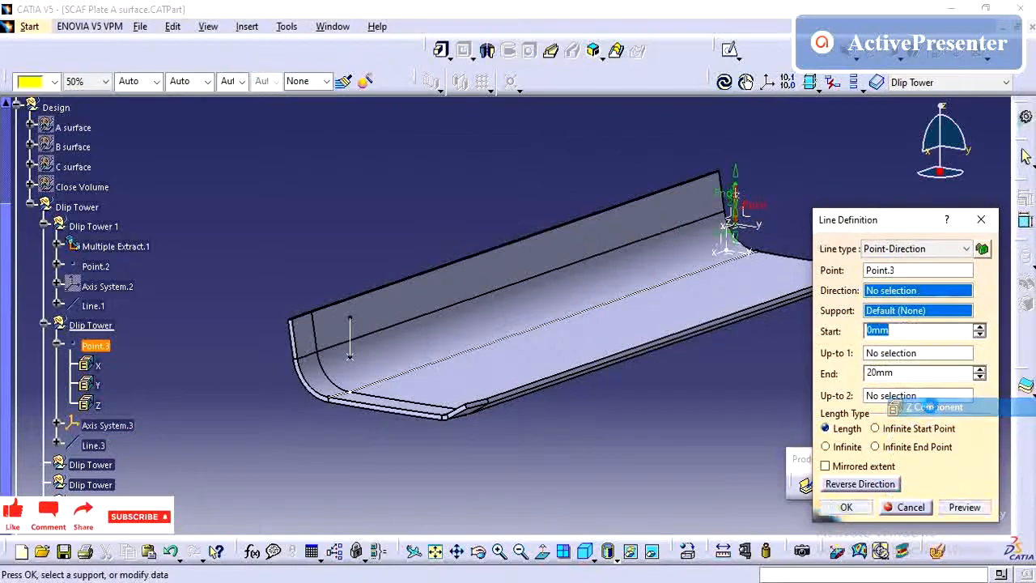
left_click(853, 509)
middle_click_drag(632, 416, 613, 375)
scroll(168, 368, "down", 2)
scroll(166, 356, "down", 1)
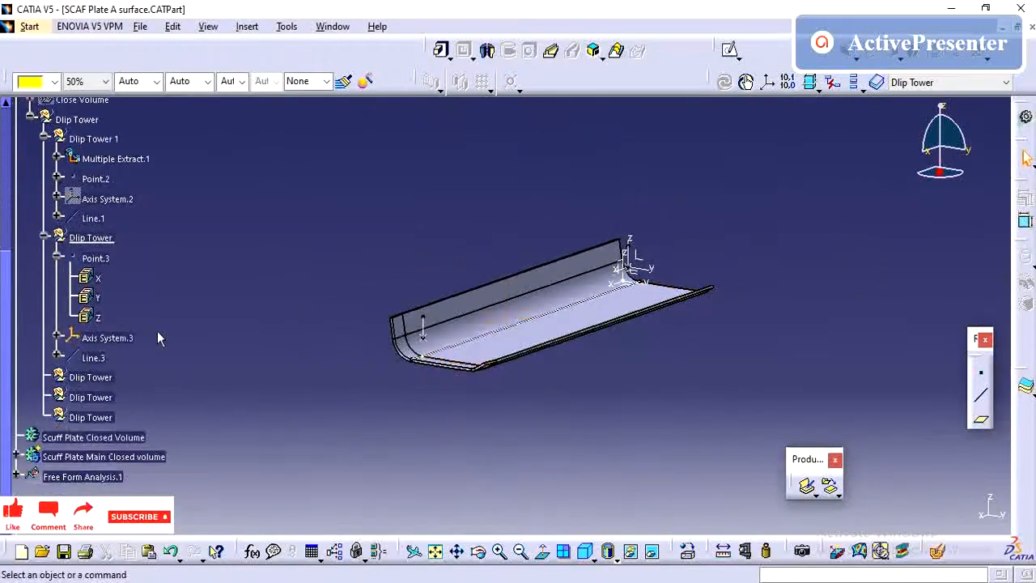
Set the third Dlip Tower geometrical set as the in-work object and turn the model towards its opposite long edge.
right_click(101, 382)
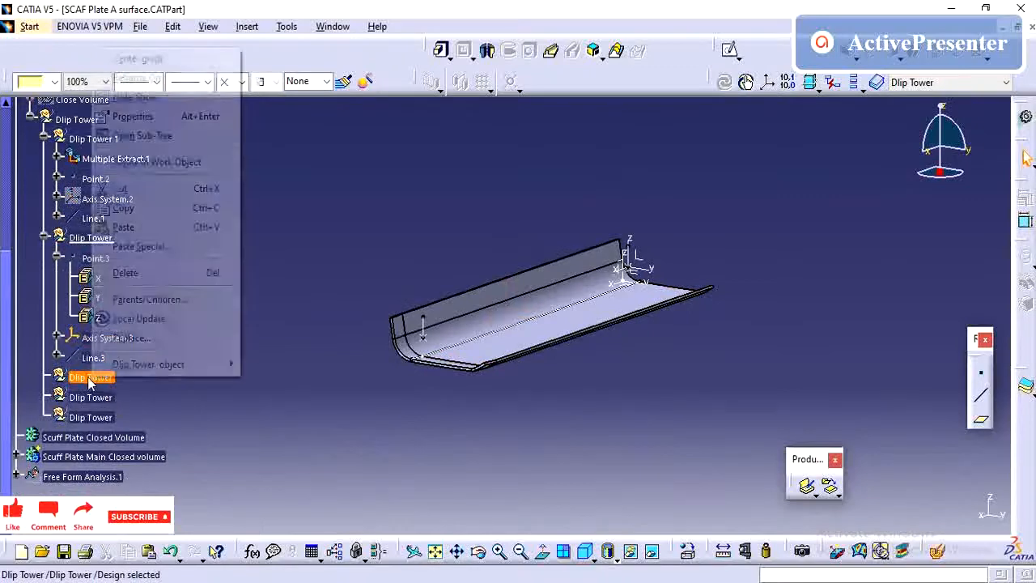
left_click(150, 160)
middle_click_drag(395, 243, 463, 313)
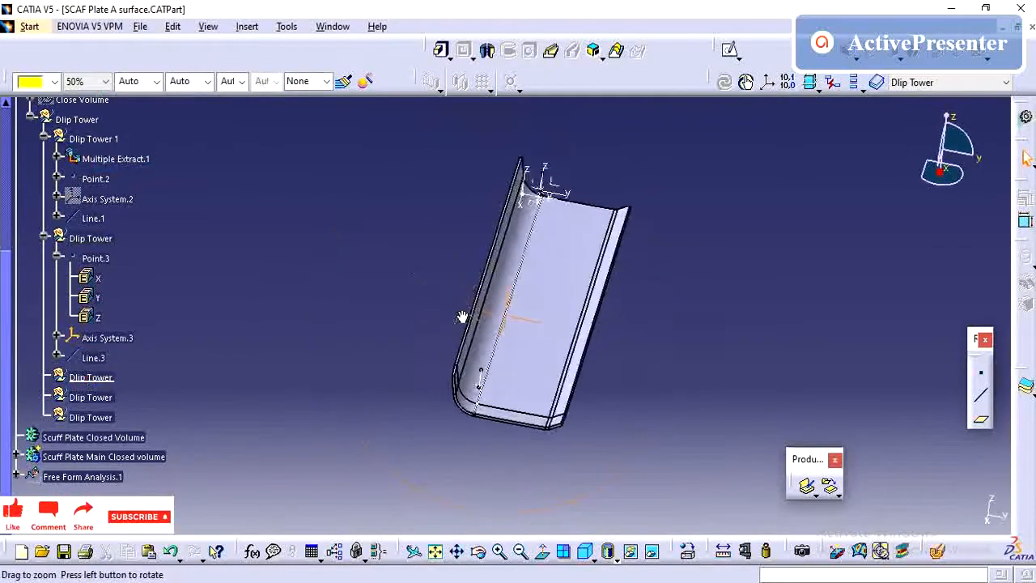
middle_click_drag(652, 353, 645, 298)
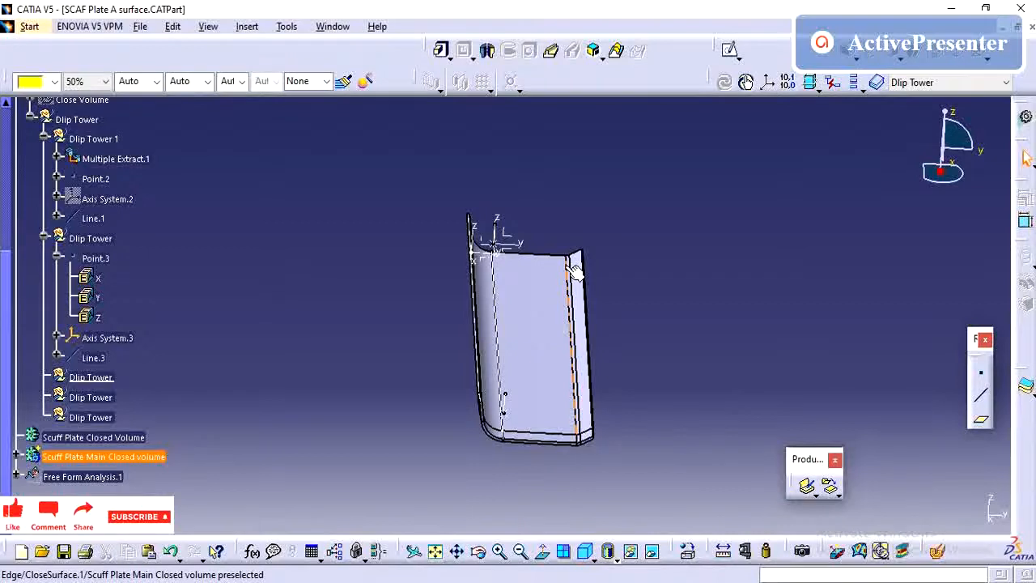
middle_click_drag(483, 349, 556, 351)
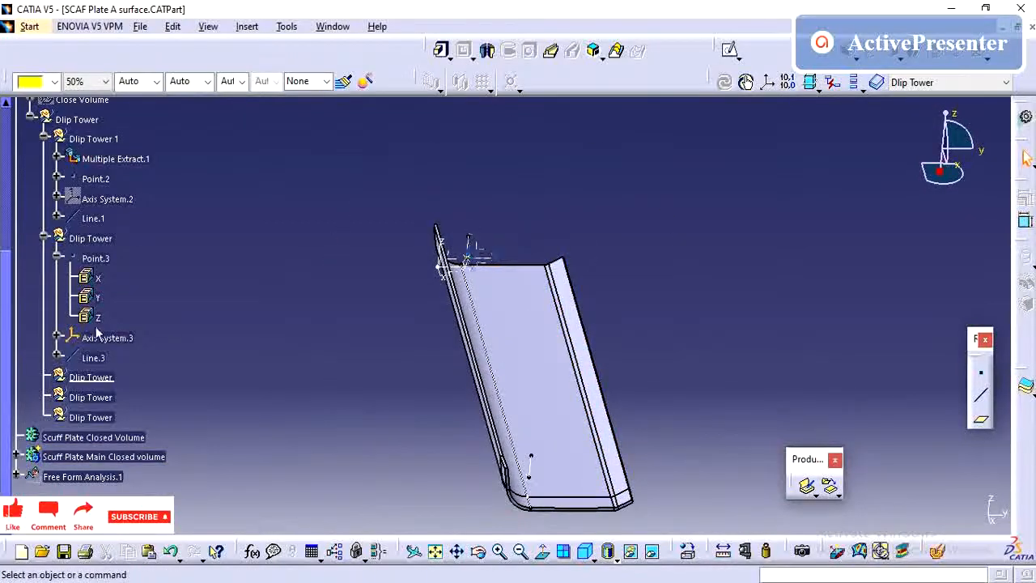
Begin an On curve point in the third Dlip Tower set.
left_click(980, 385)
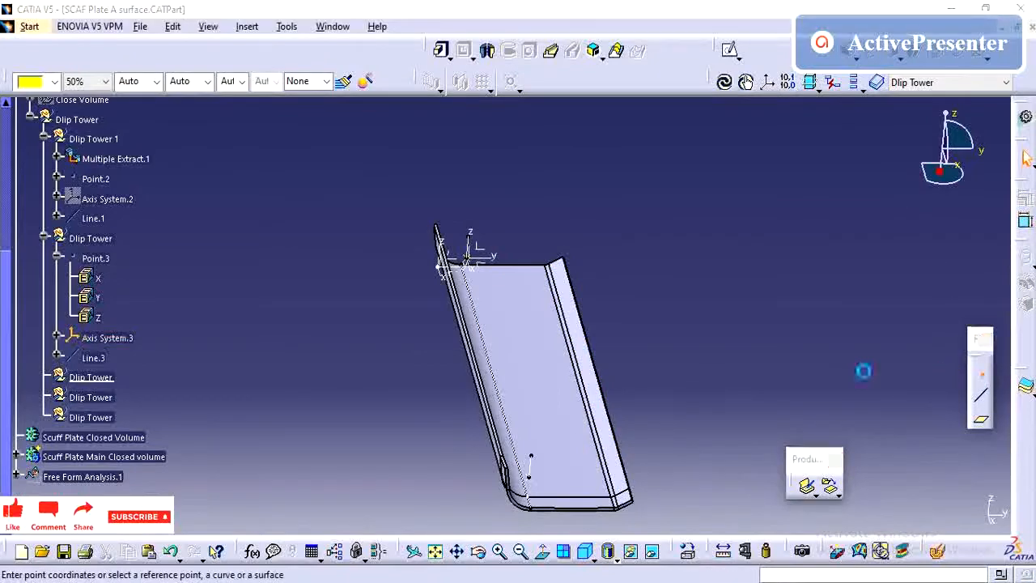
left_click(895, 343)
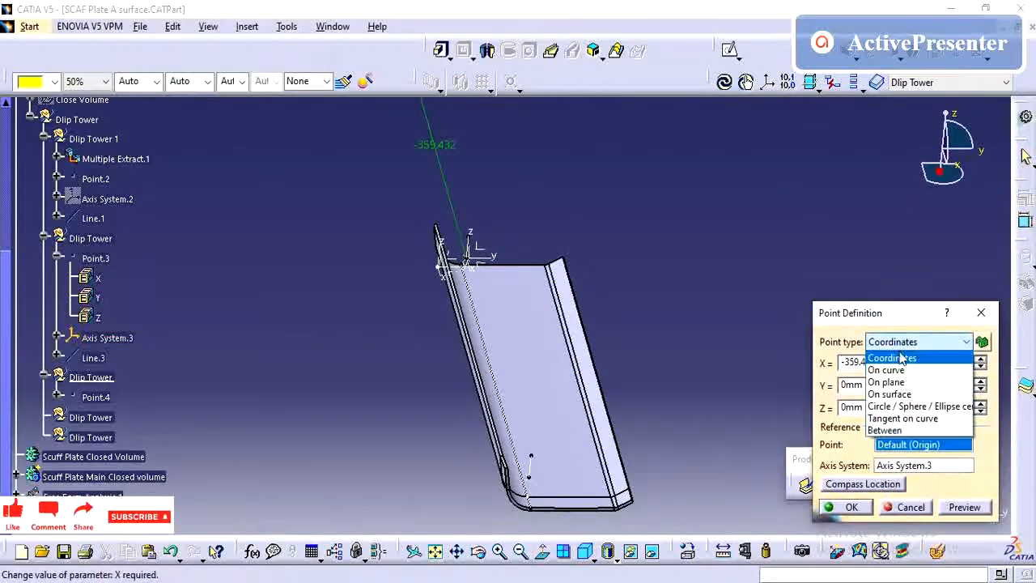
left_click(886, 371)
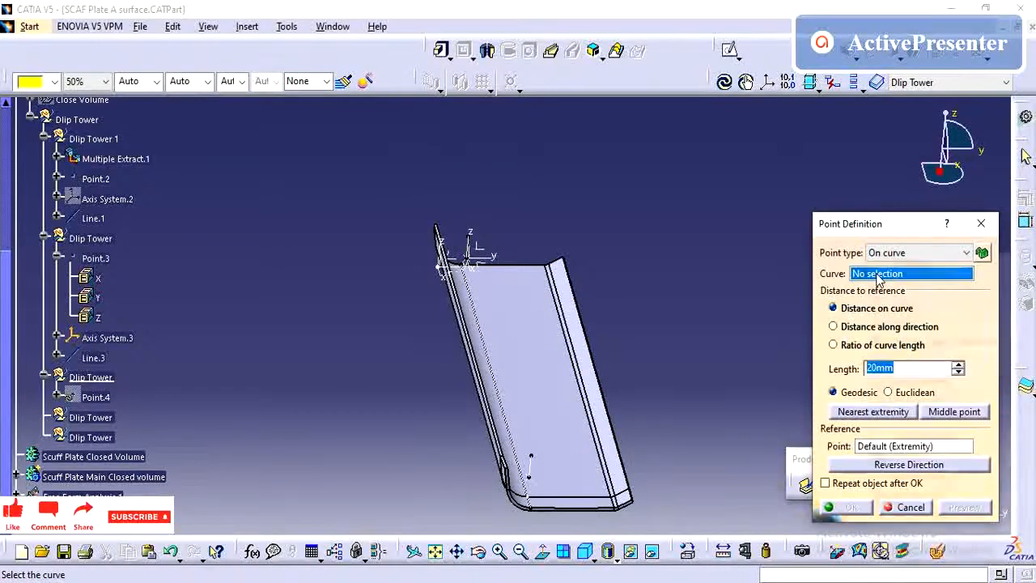
Create a nested Multiple Extract of the long flange edge and its short end segment with Tangent continuity as the point's curve.
right_click(874, 275)
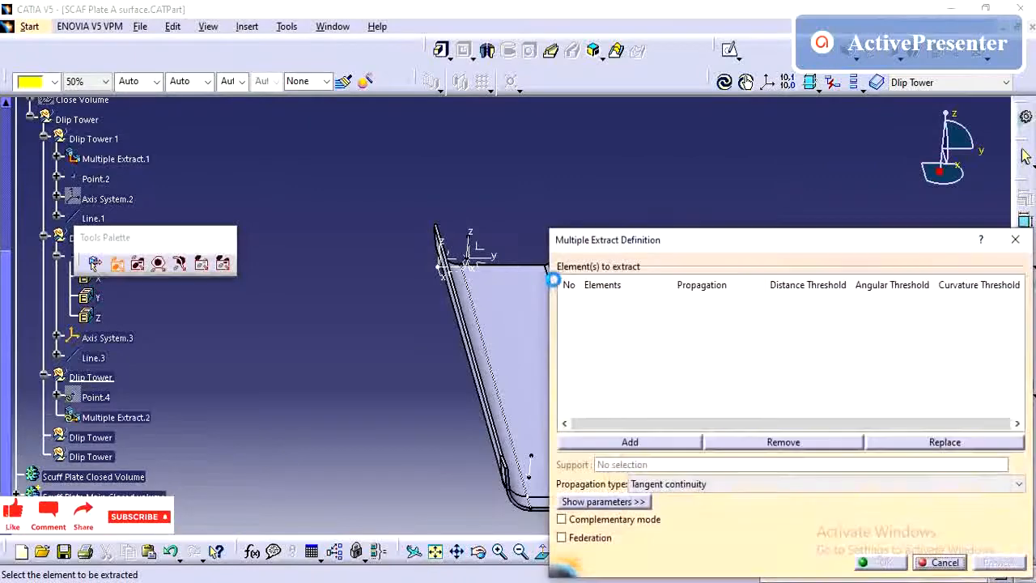
left_click_drag(589, 249, 655, 269)
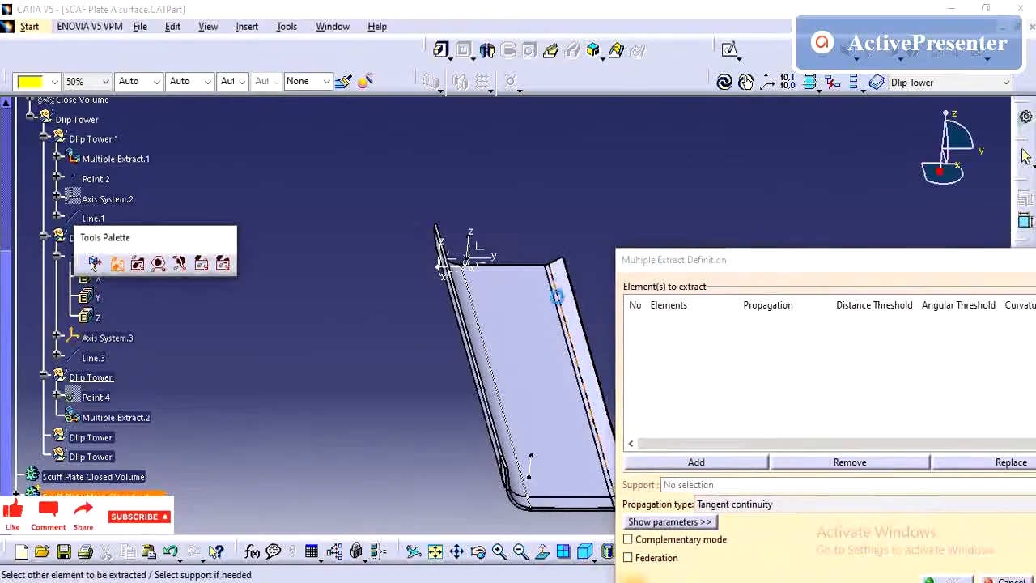
left_click(566, 316)
middle_click(577, 426)
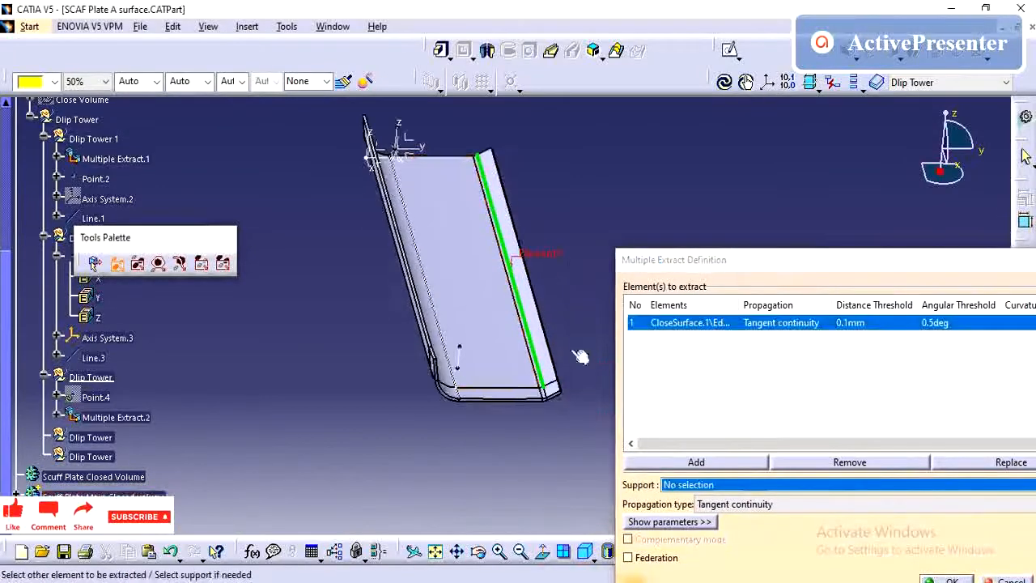
left_click(554, 397)
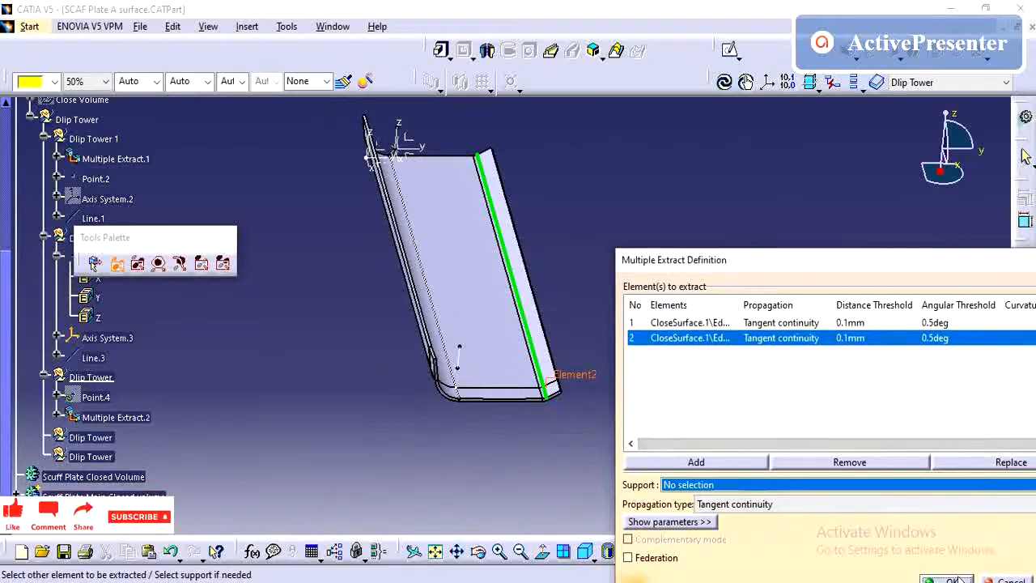
left_click(941, 579)
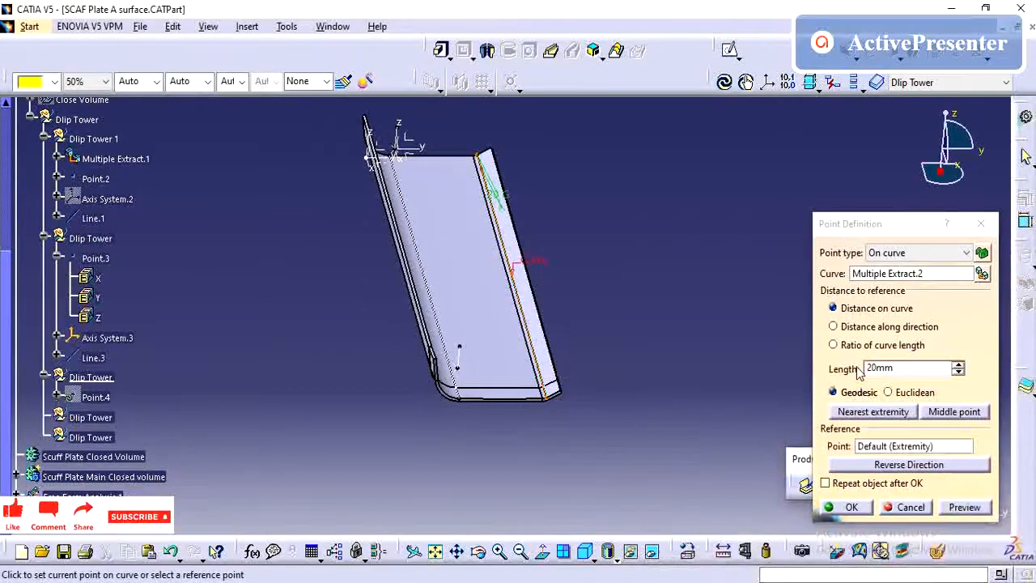
Place the third tower's point on the extracted edge at a geodesic distance of 20 mm from the end nearest the existing axis systems.
left_click(418, 392)
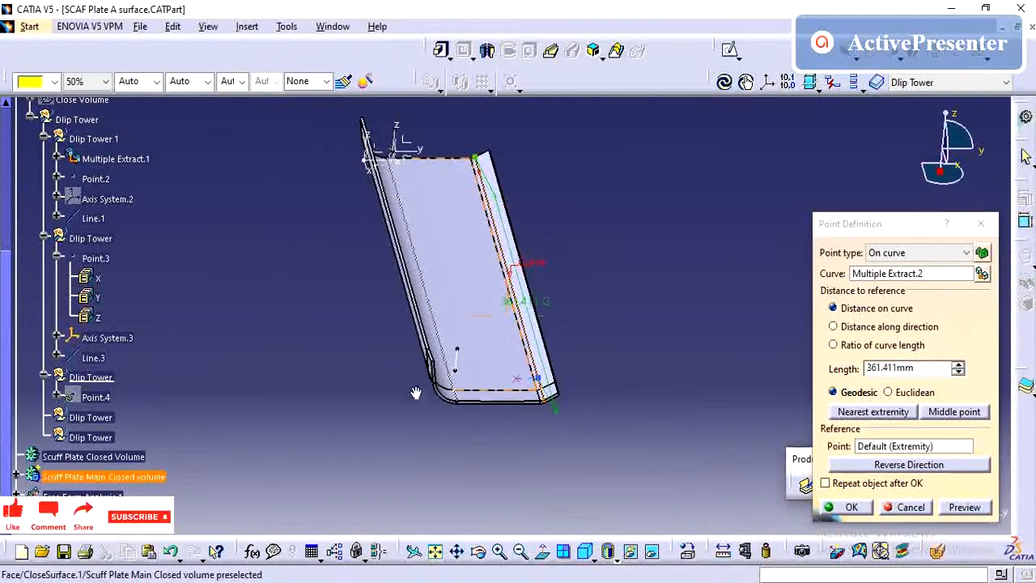
middle_click_drag(418, 392, 483, 427)
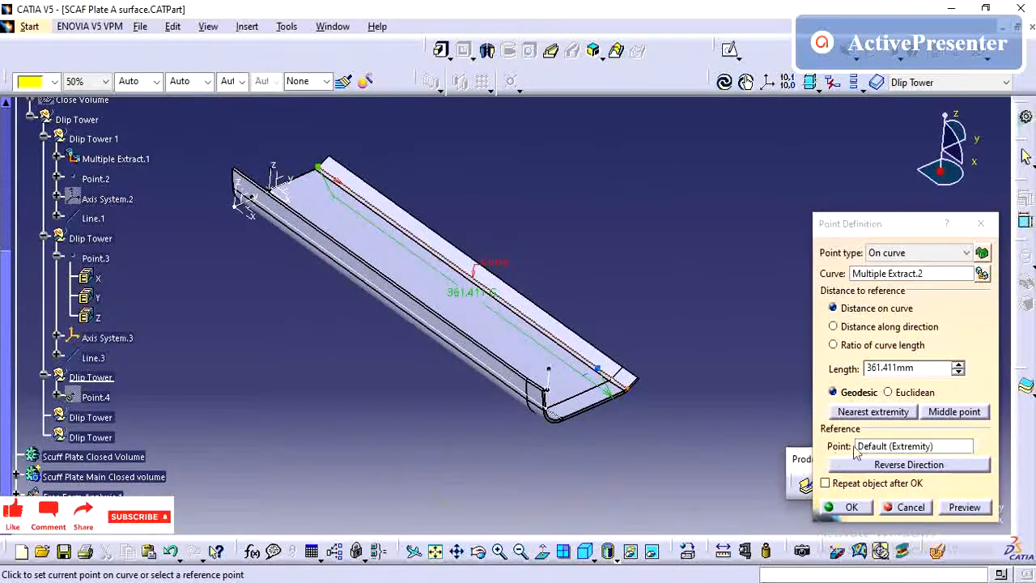
left_click(894, 467)
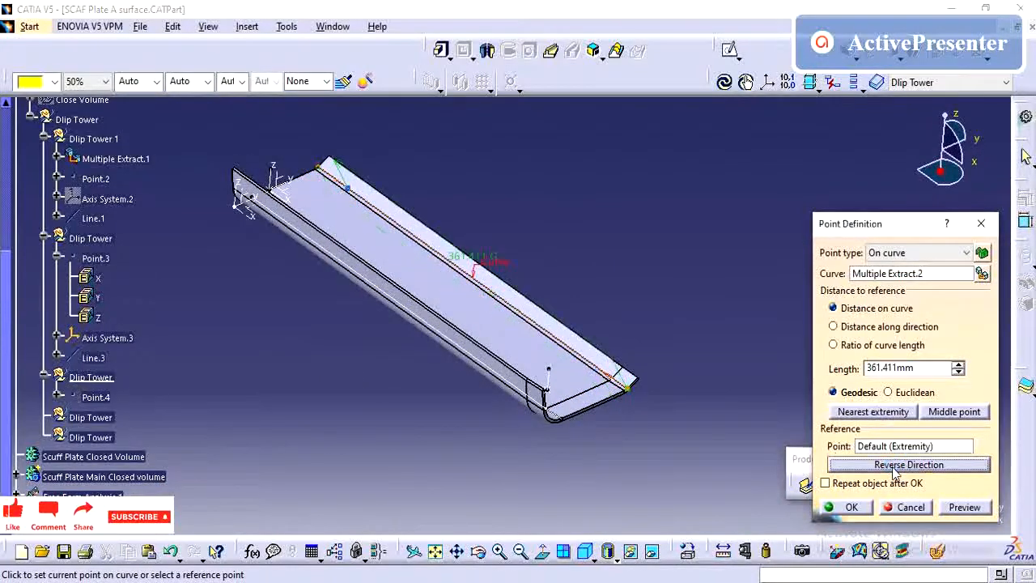
left_click(893, 467)
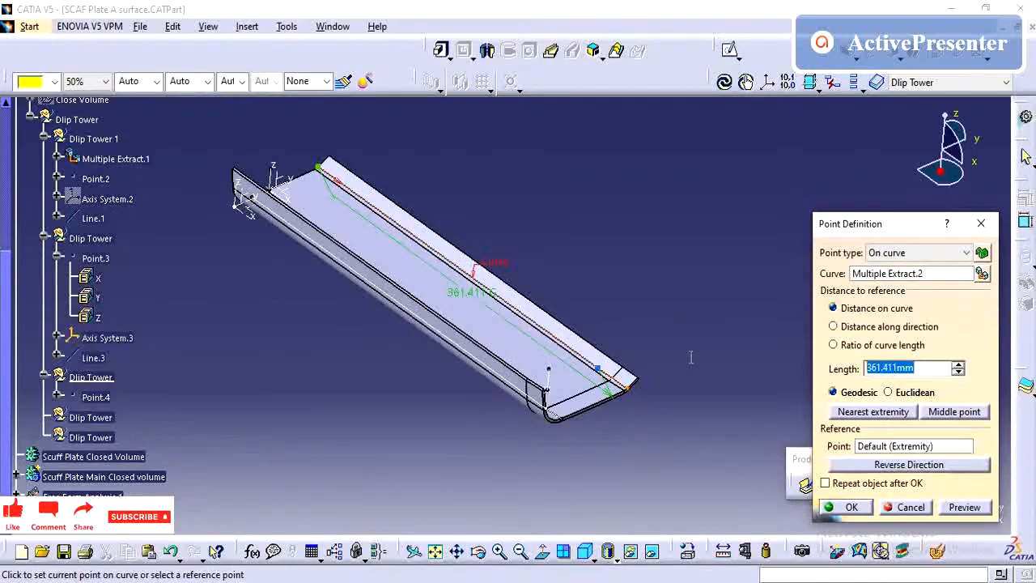
left_click(873, 273)
left_click(850, 507)
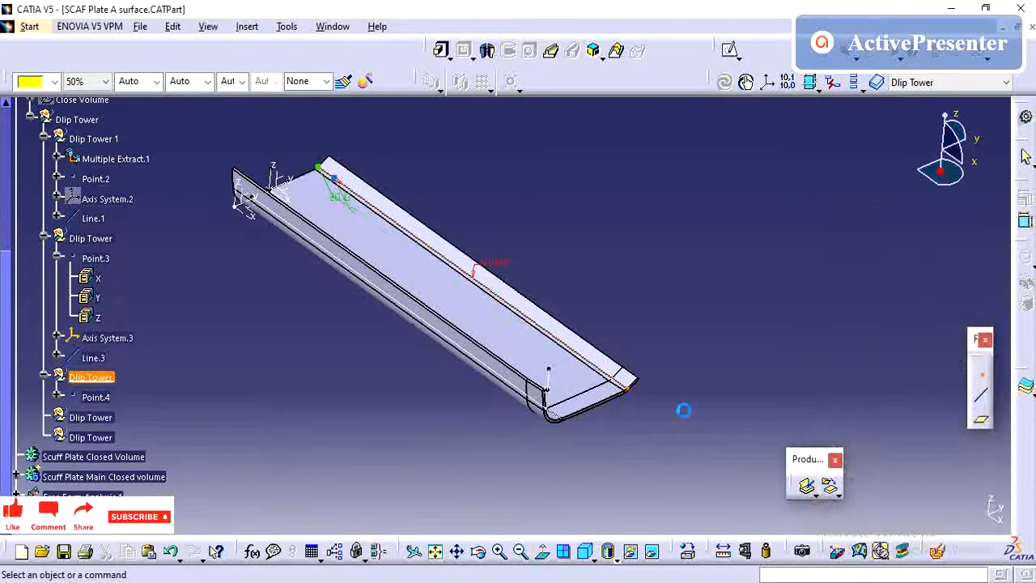
Create a Standard axis system in the third Dlip Tower set with its origin on the third tower's point.
middle_click_drag(519, 273, 312, 289)
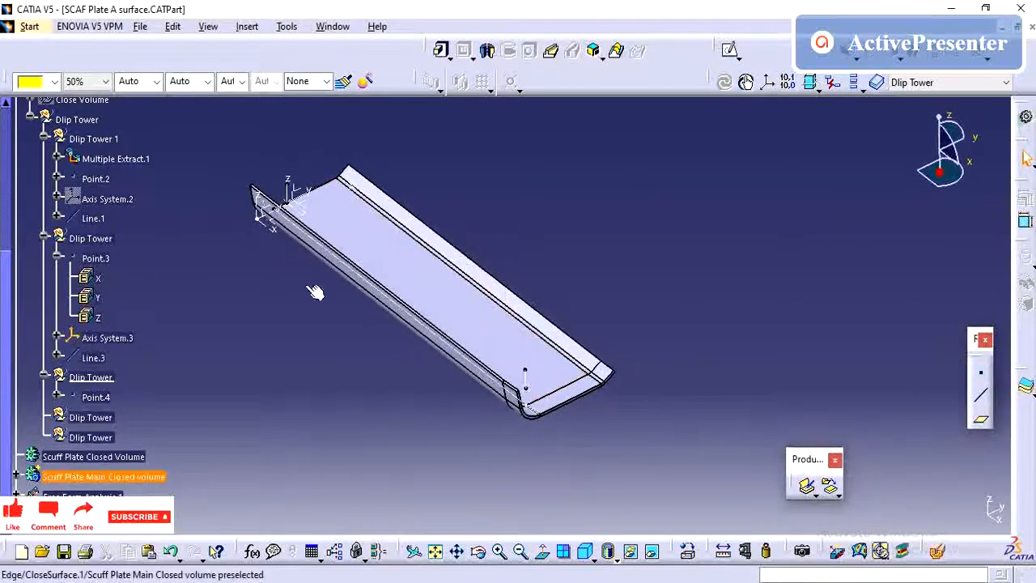
left_click(767, 85)
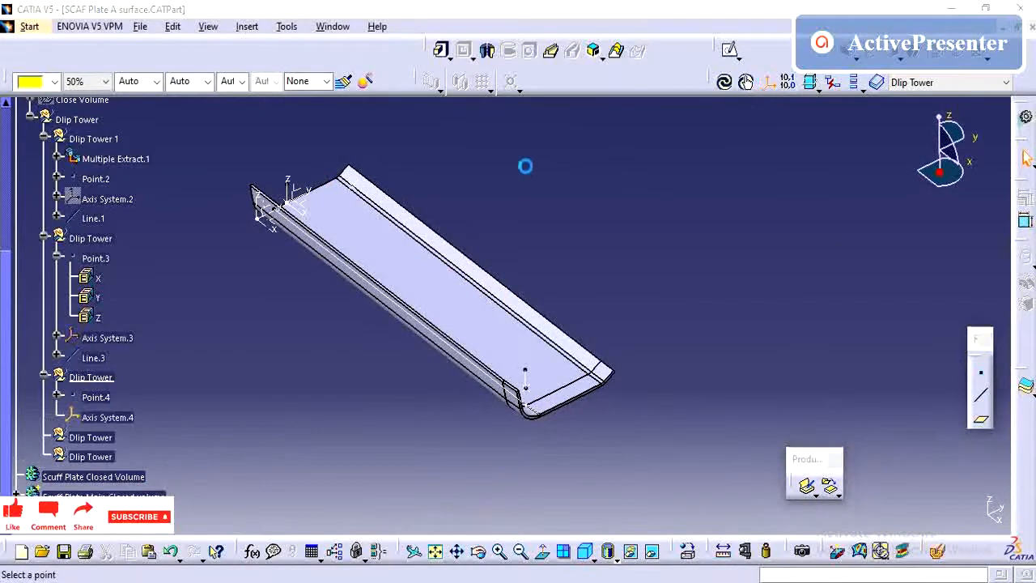
left_click(355, 176)
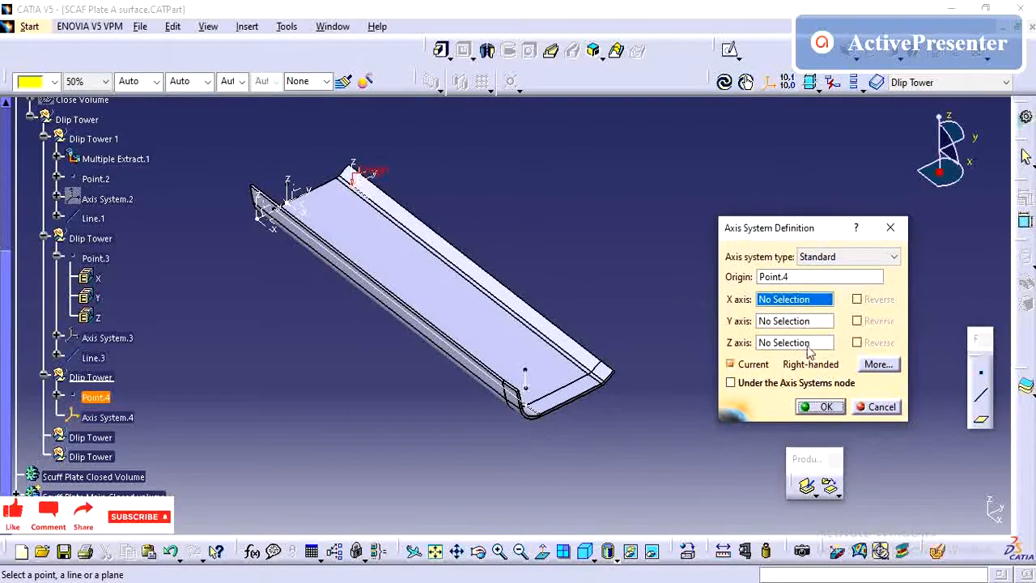
left_click(820, 408)
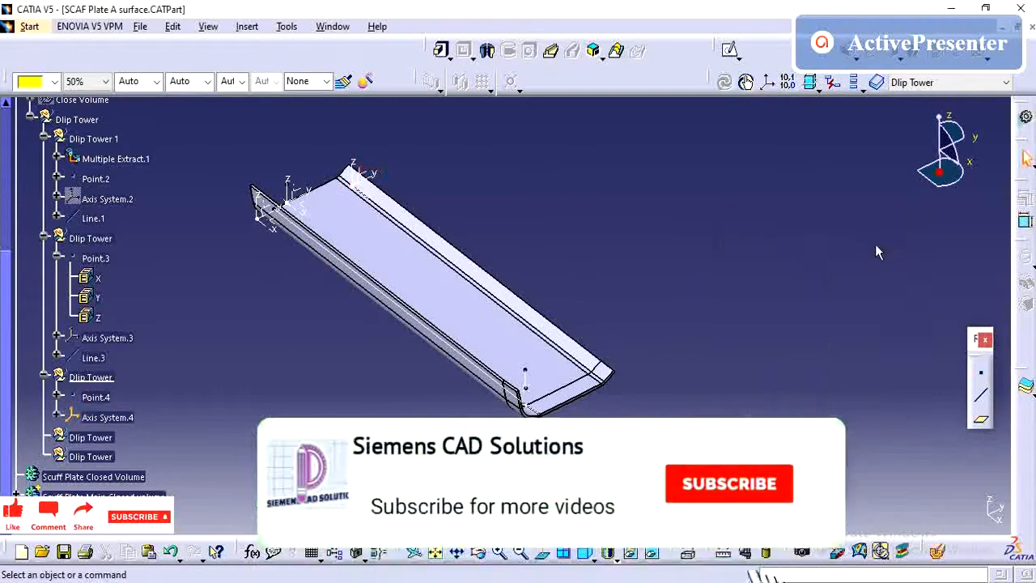
Create a 20 mm Point-Direction line from the third tower's point along the Z Component.
left_click(980, 394)
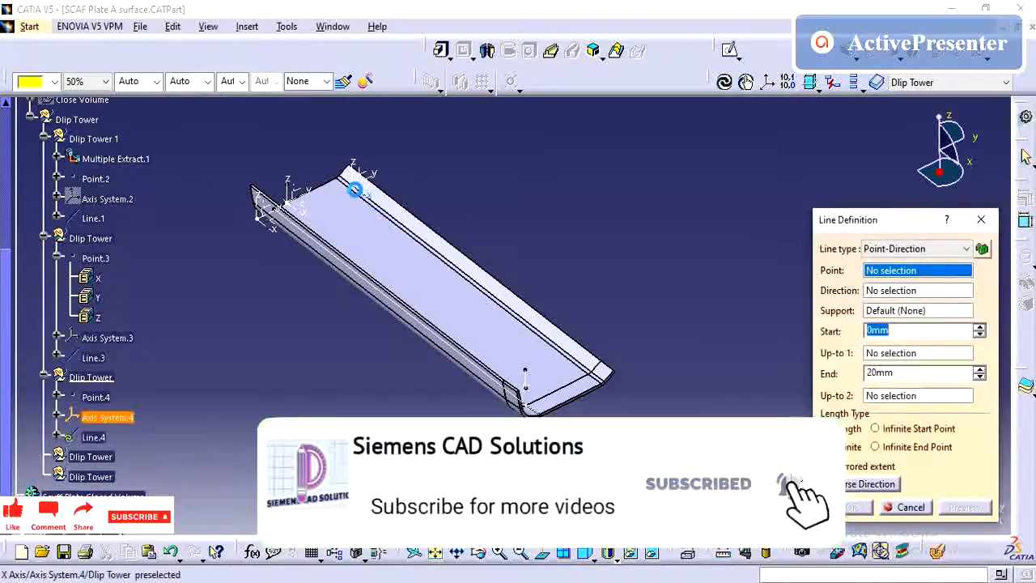
left_click(357, 179)
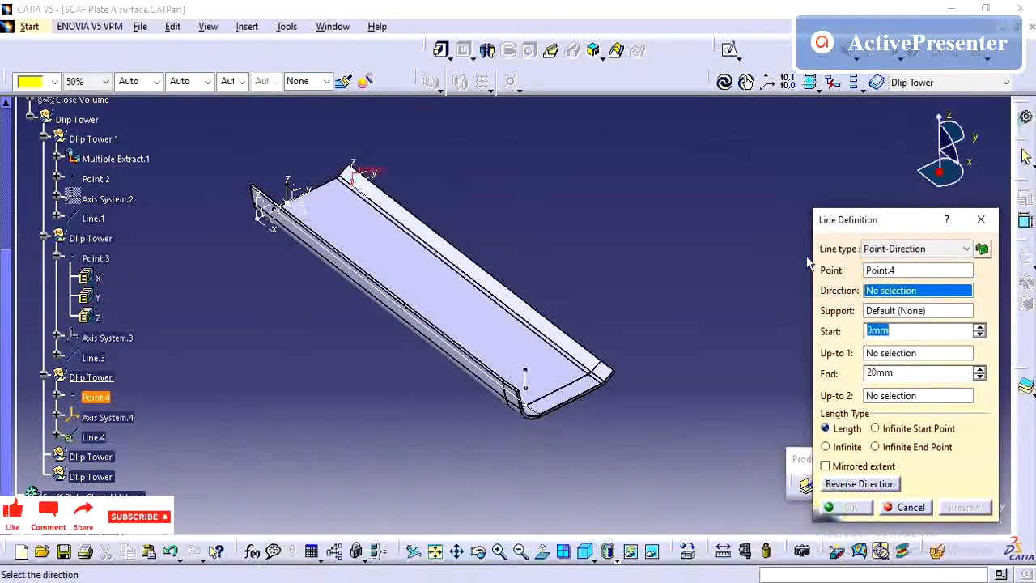
right_click(897, 293)
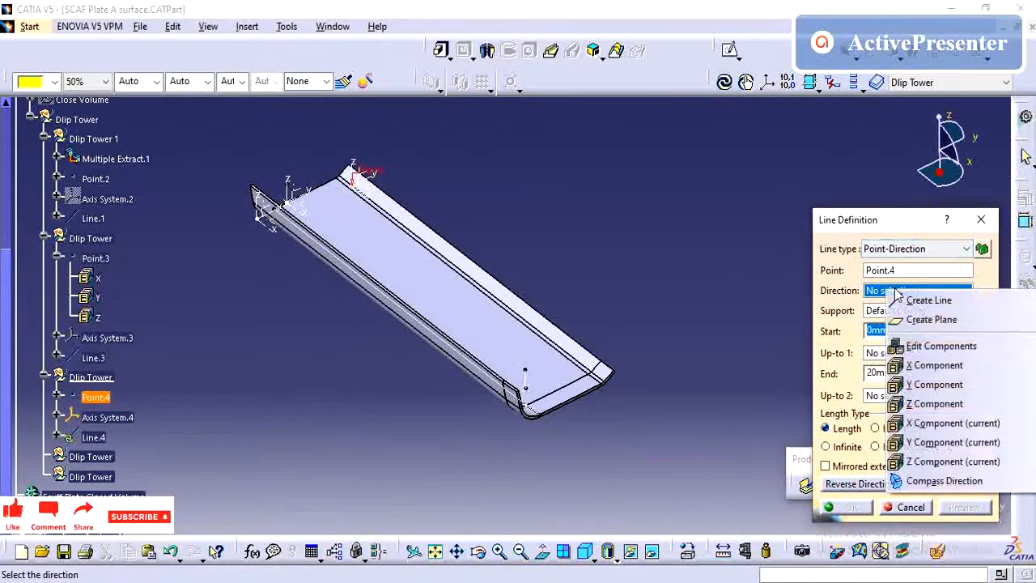
left_click(935, 403)
left_click(846, 510)
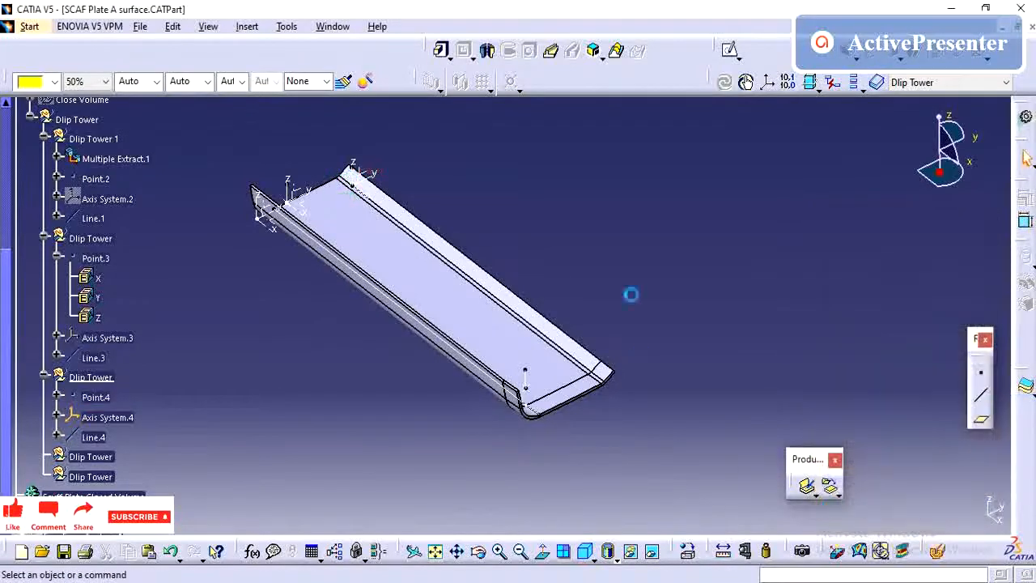
Set the fourth Dlip Tower geometrical set as the in-work object.
left_click(92, 457)
right_click(94, 462)
left_click(159, 247)
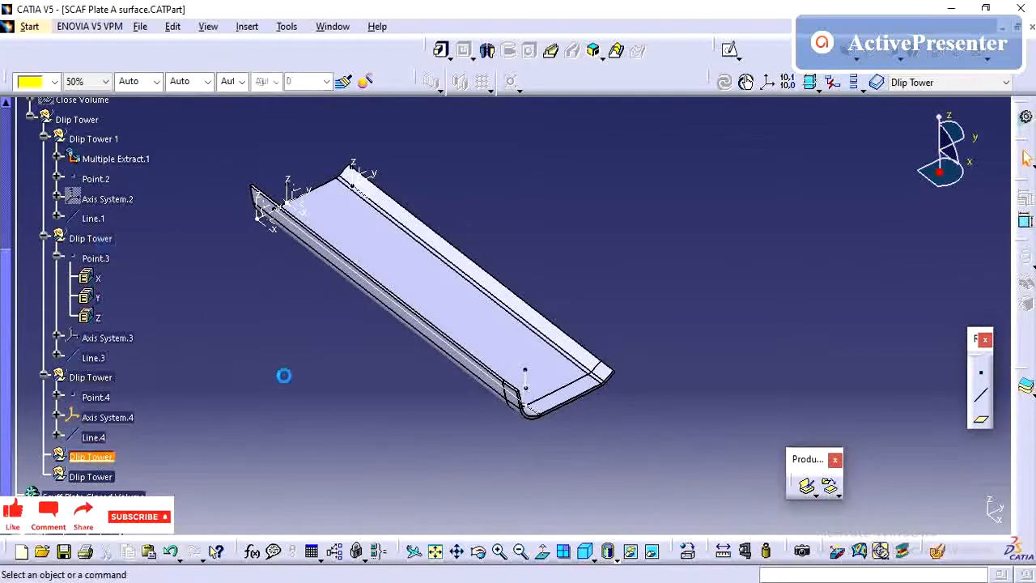
Change the third tower's point type to Coordinates so its nested Multiple Extract becomes a separate, selectable feature in the tree.
middle_click_drag(364, 352, 349, 314)
scroll(107, 411, "down", 2)
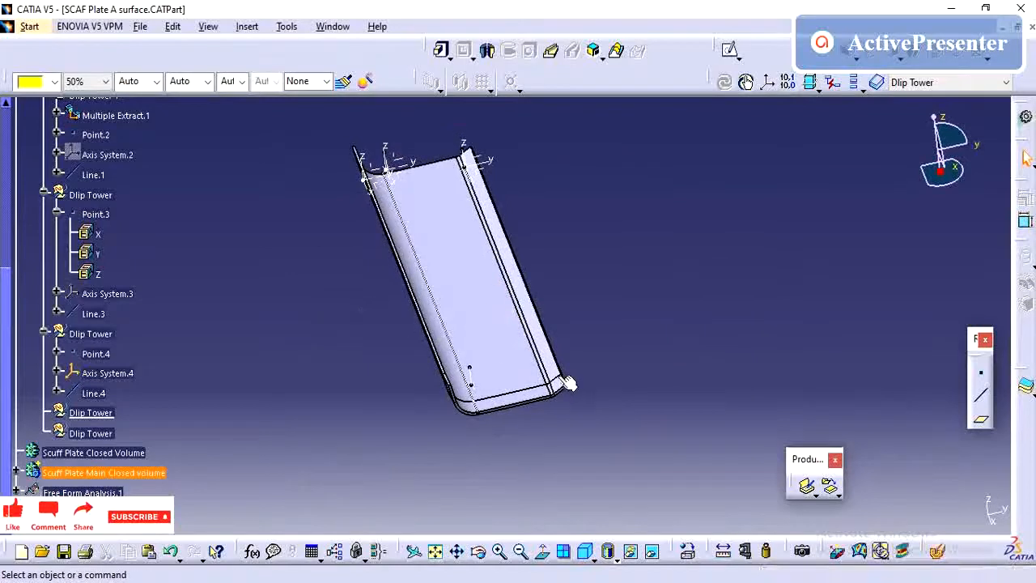
left_click(95, 352)
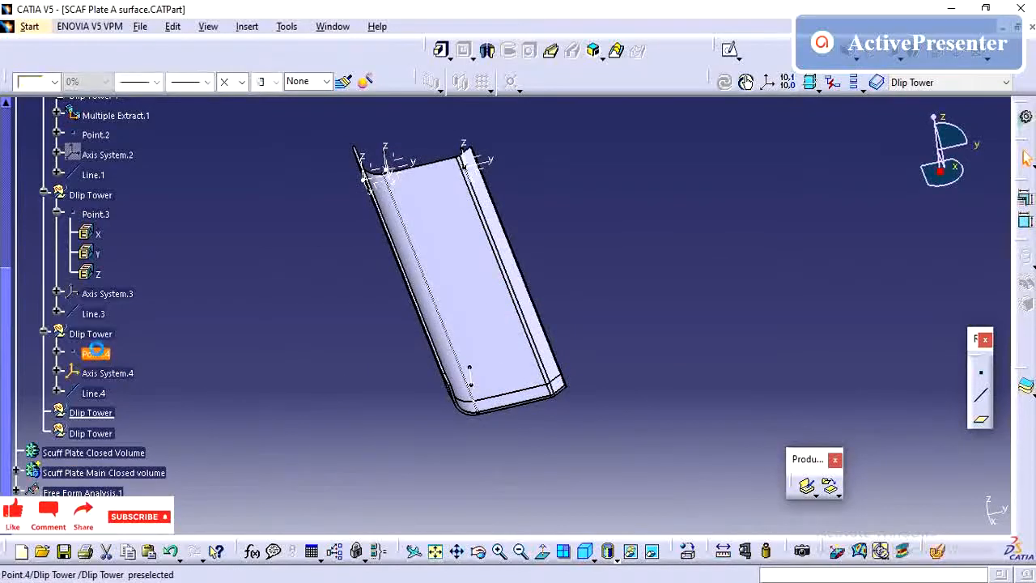
left_click(889, 253)
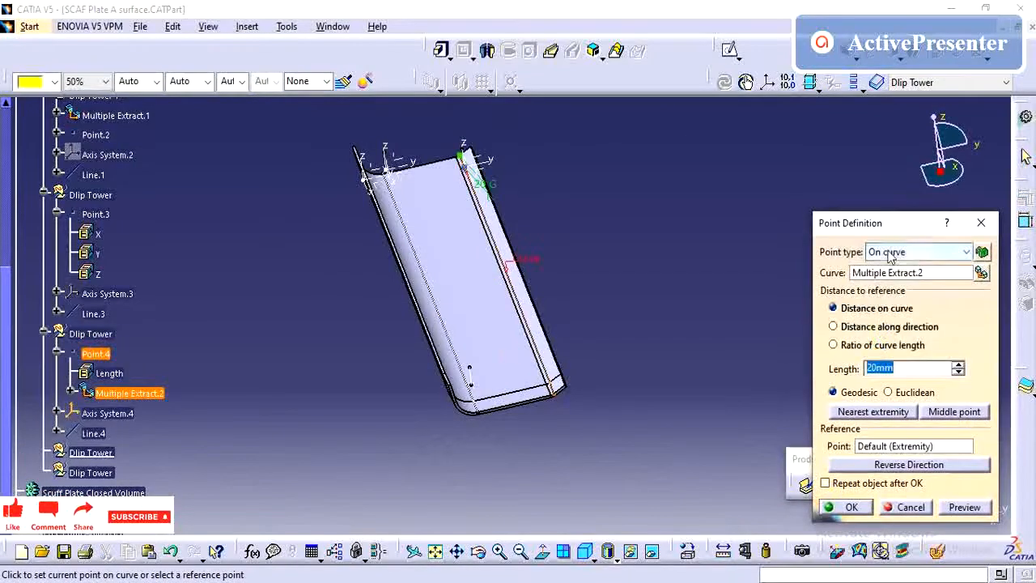
left_click(890, 270)
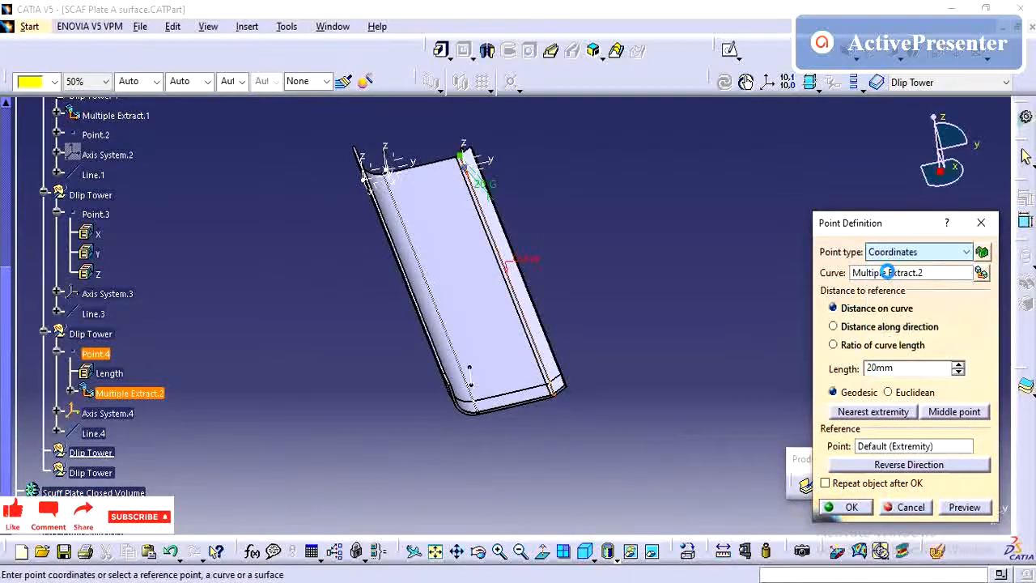
left_click(850, 507)
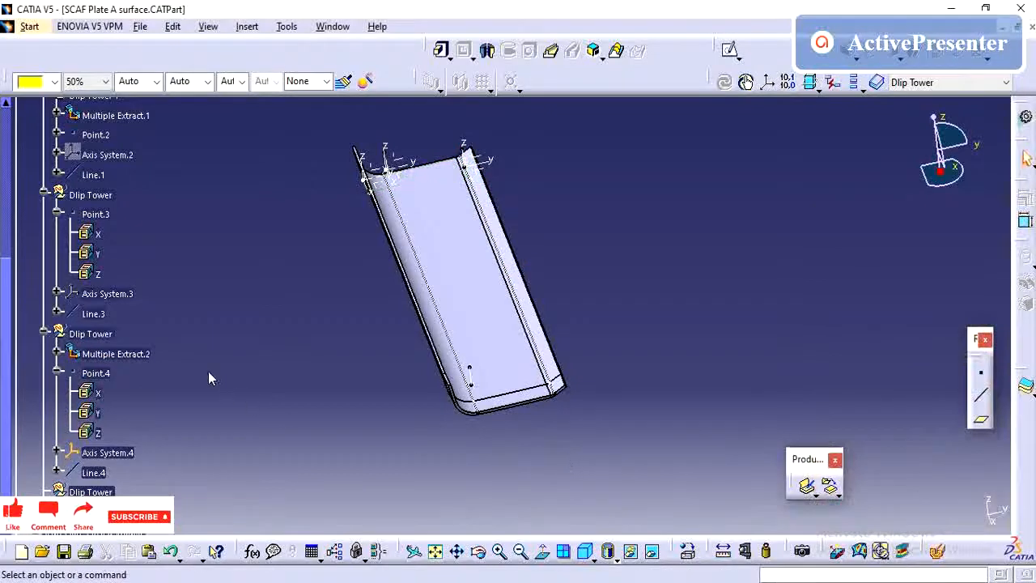
left_click(102, 356)
scroll(117, 380, "down", 2)
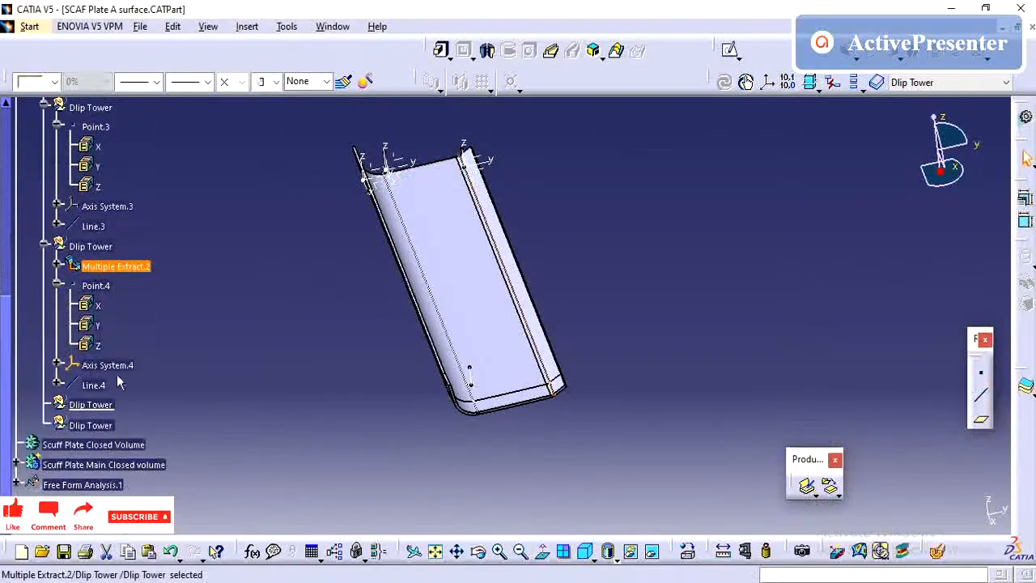
left_click(230, 402)
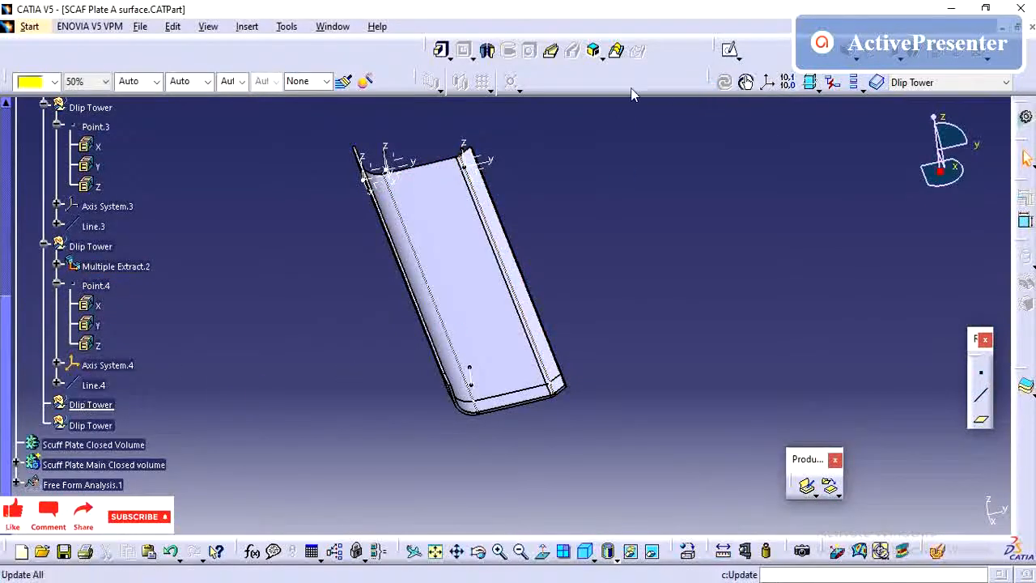
Create an On curve point for the fourth tower on the third tower's Multiple Extract, 20 mm from the opposite end using Reverse Direction.
left_click(982, 372)
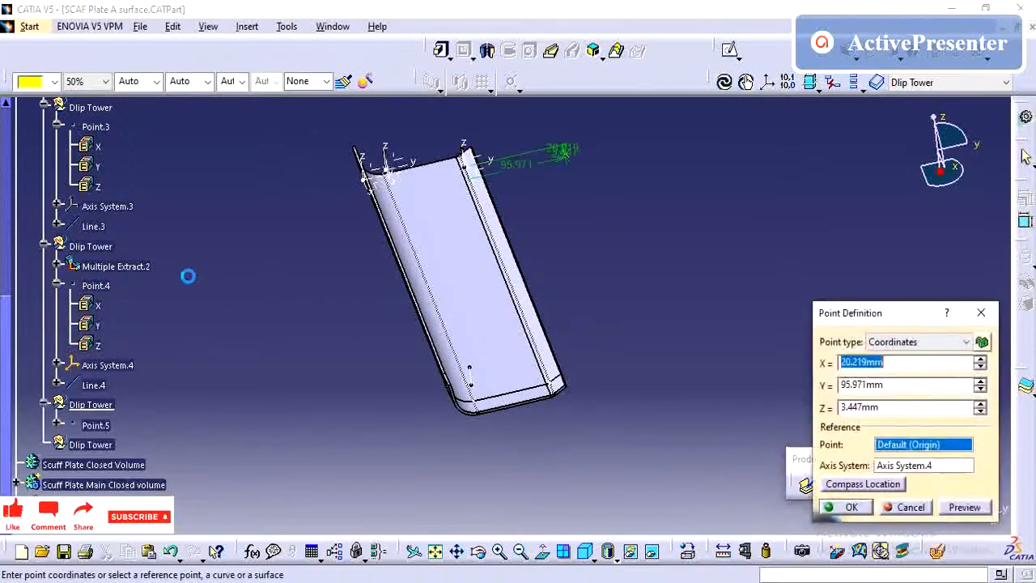
left_click(939, 341)
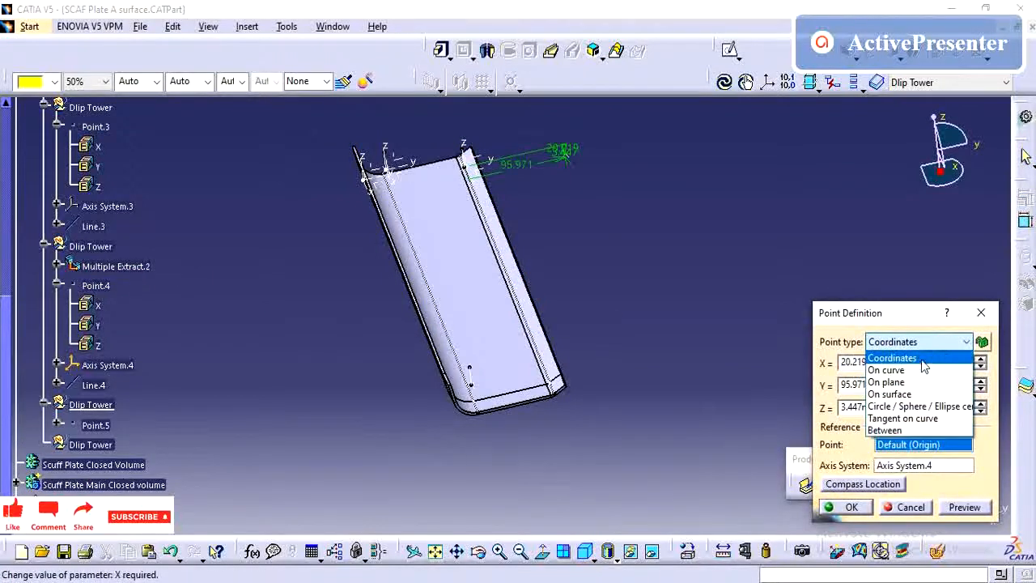
left_click(890, 370)
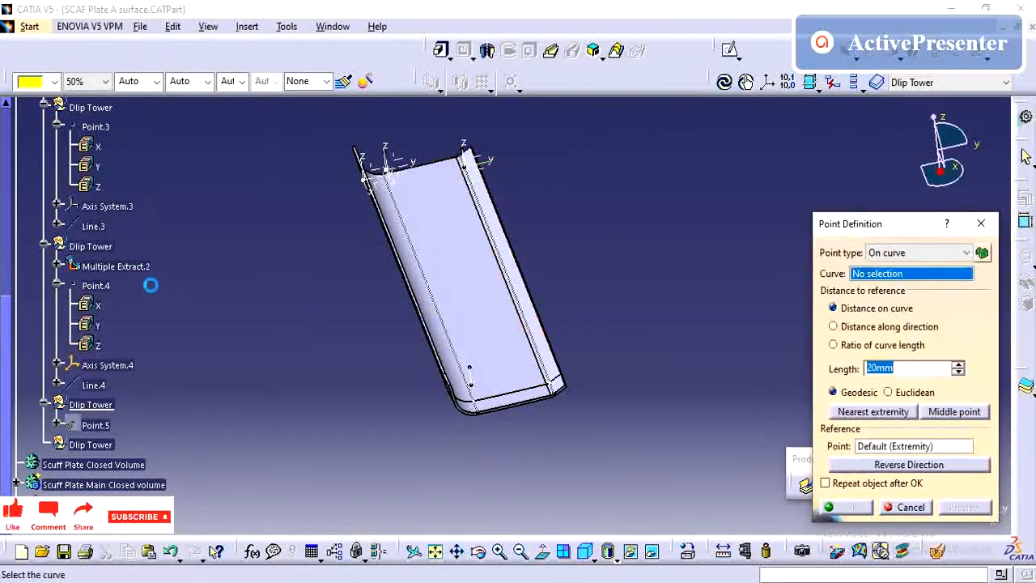
left_click(128, 269)
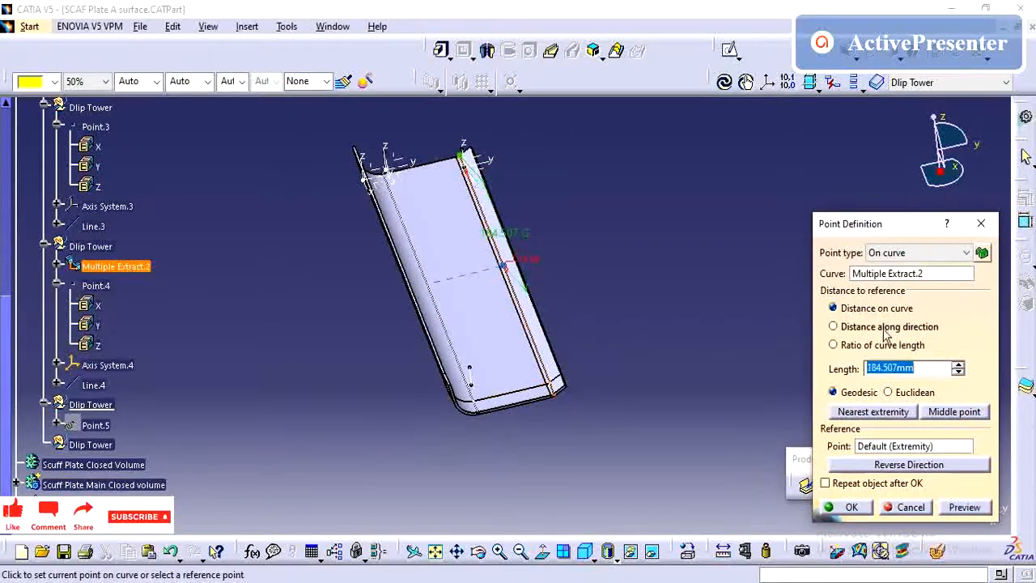
left_click(897, 276)
middle_click_drag(530, 324, 568, 299)
left_click_drag(930, 371, 783, 363)
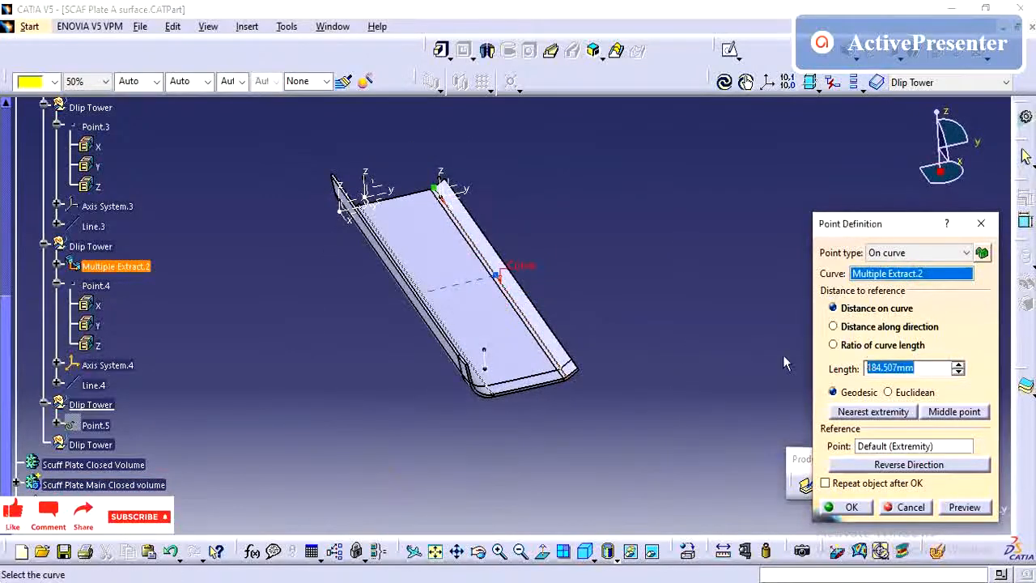
type("20")
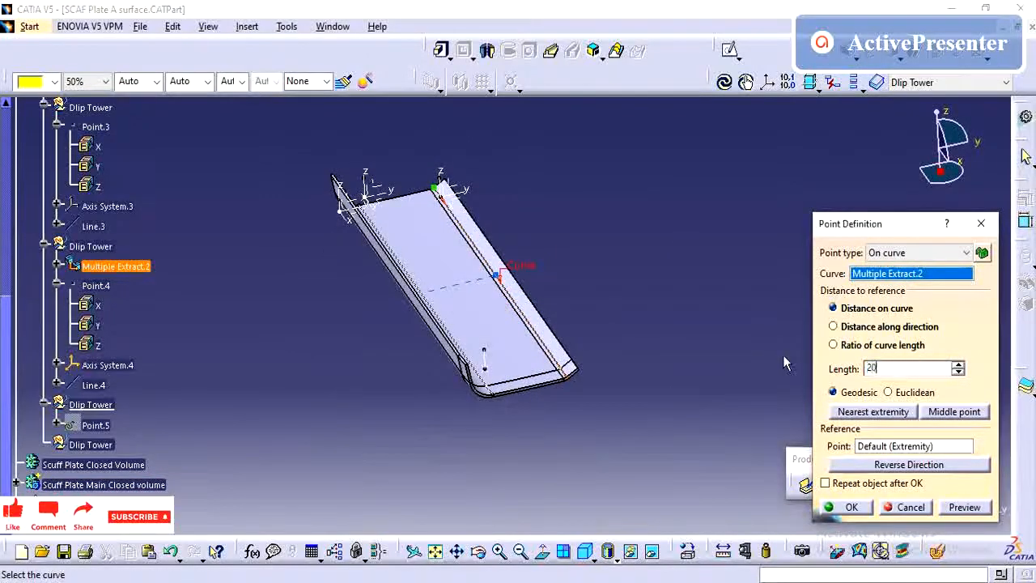
left_click(910, 274)
left_click(904, 463)
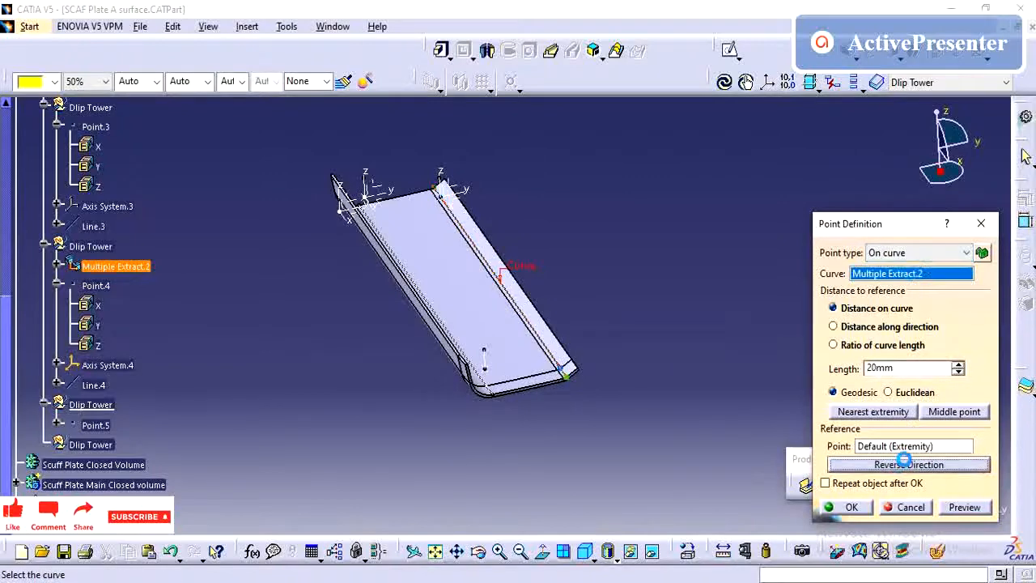
left_click(850, 508)
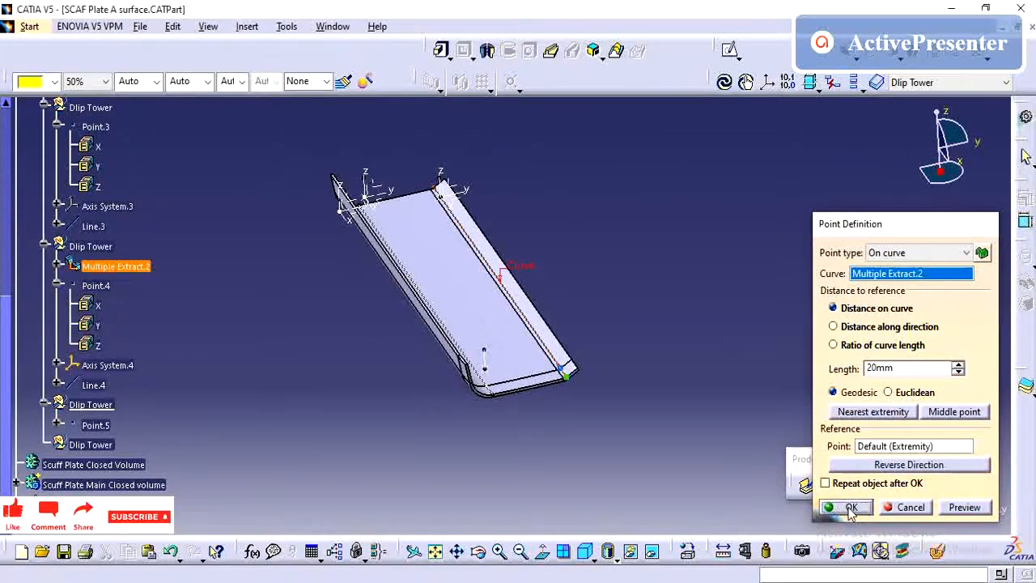
Create a Standard axis system in the fourth Dlip Tower set with its origin on the fourth tower's point.
left_click(766, 81)
left_click(571, 373)
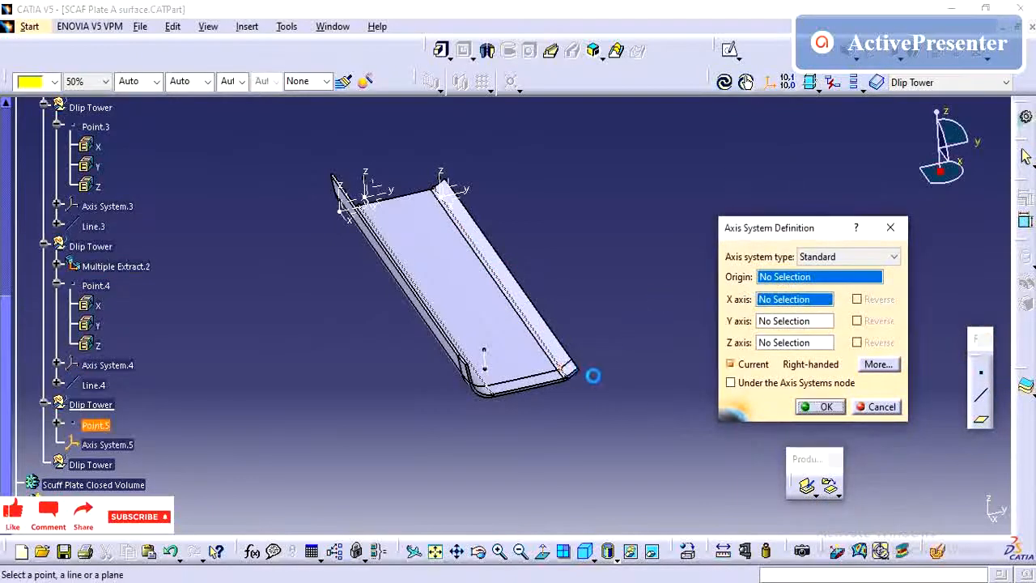
left_click(820, 407)
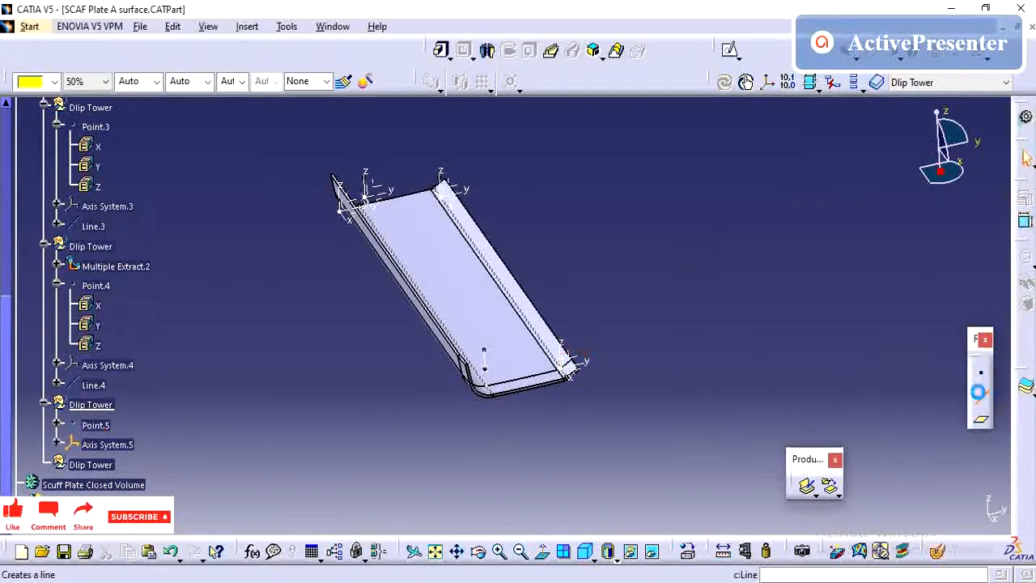
Create a 20 mm Point-Direction line from the fourth tower's point along the Z Component.
left_click(726, 51)
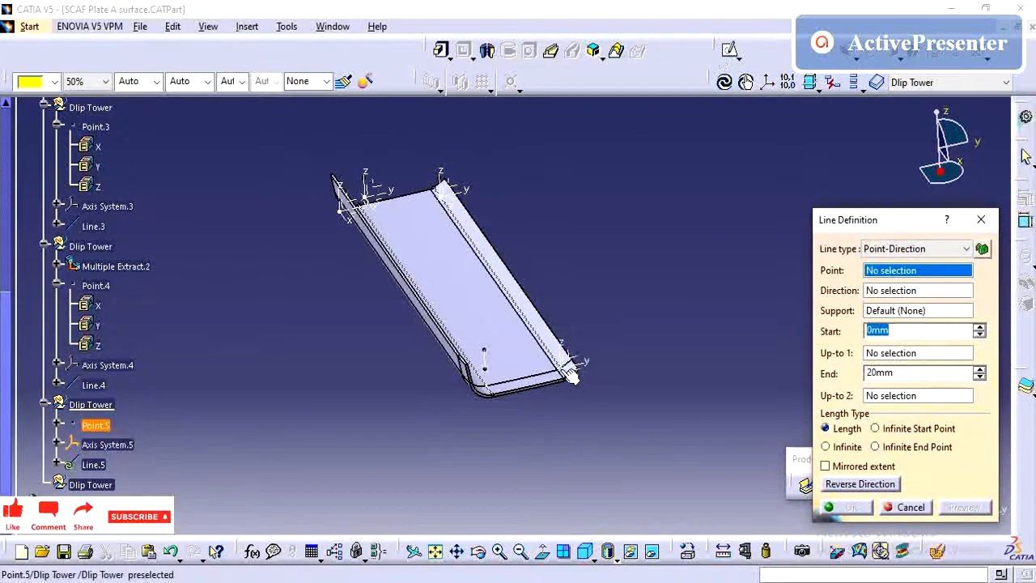
left_click(570, 375)
right_click(898, 291)
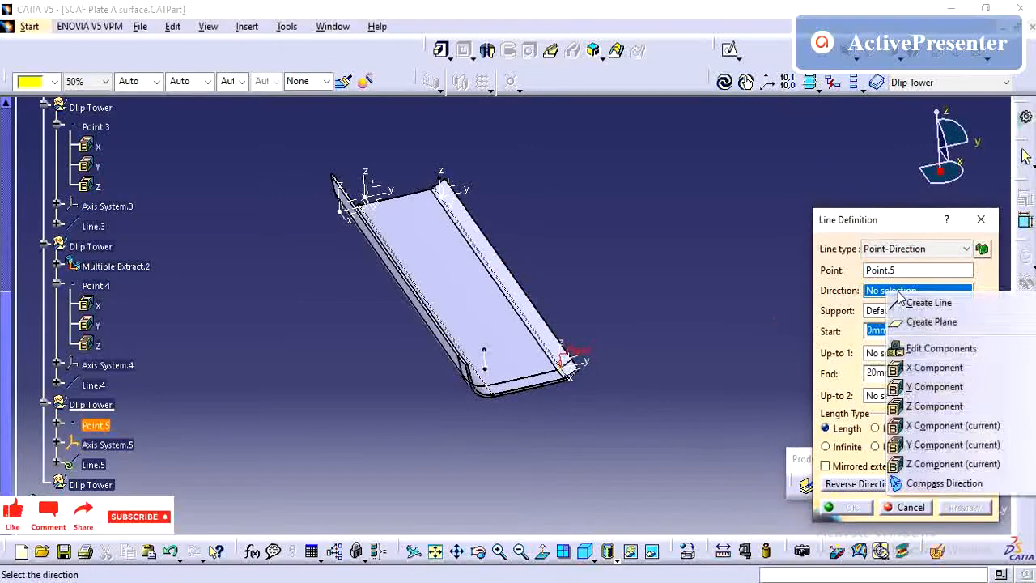
left_click(938, 406)
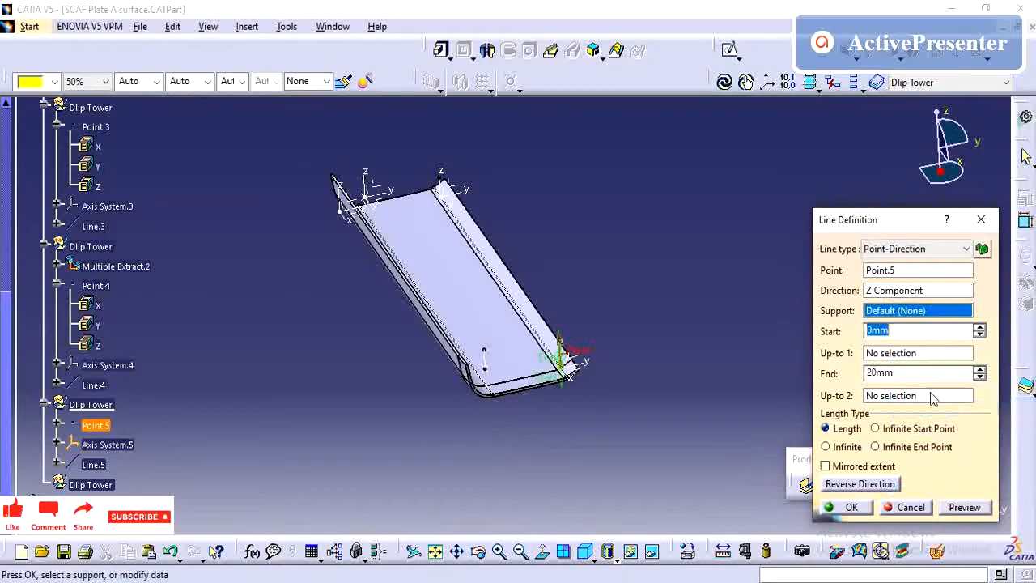
left_click(852, 507)
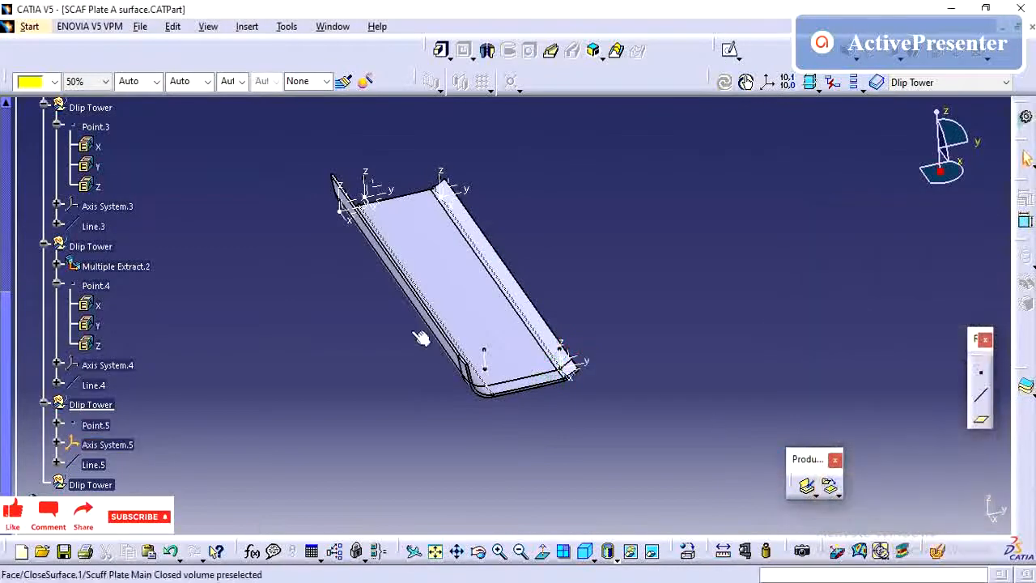
Start instantiating from the Clip Tower power copy document with Dlip Tower 1 as the destination.
middle_click_drag(335, 335, 381, 292)
double_click(93, 389)
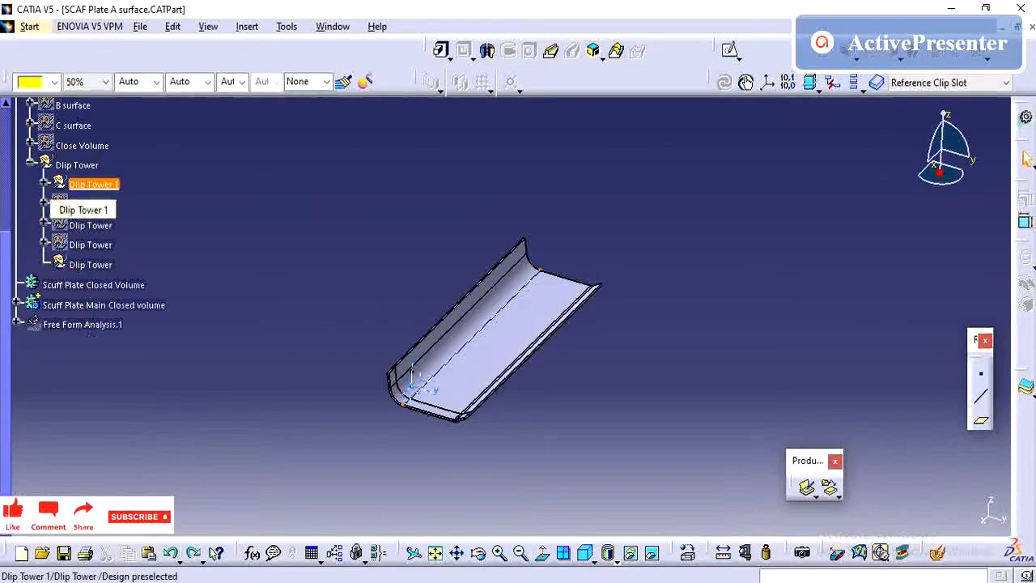
left_click(245, 27)
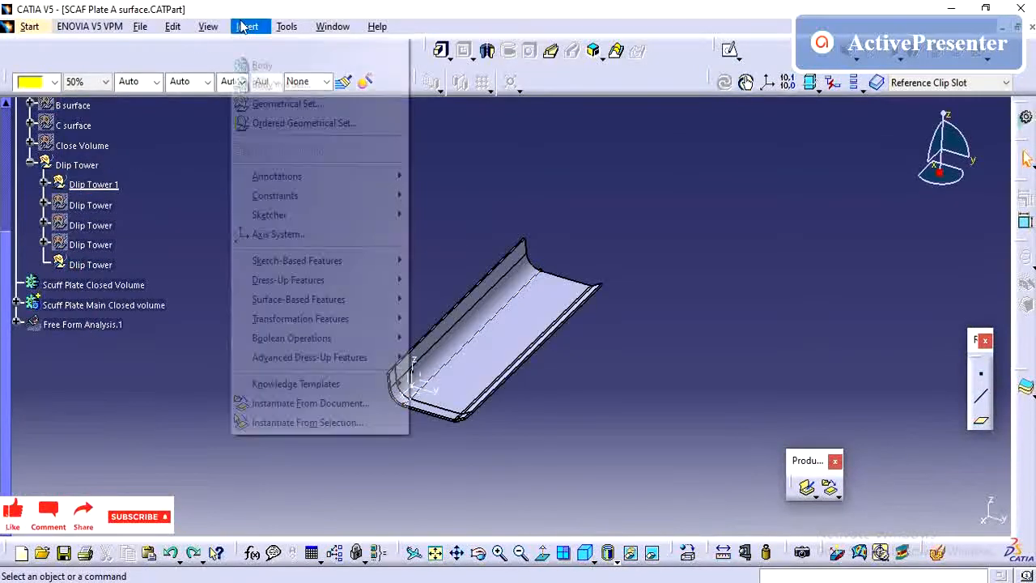
left_click(305, 409)
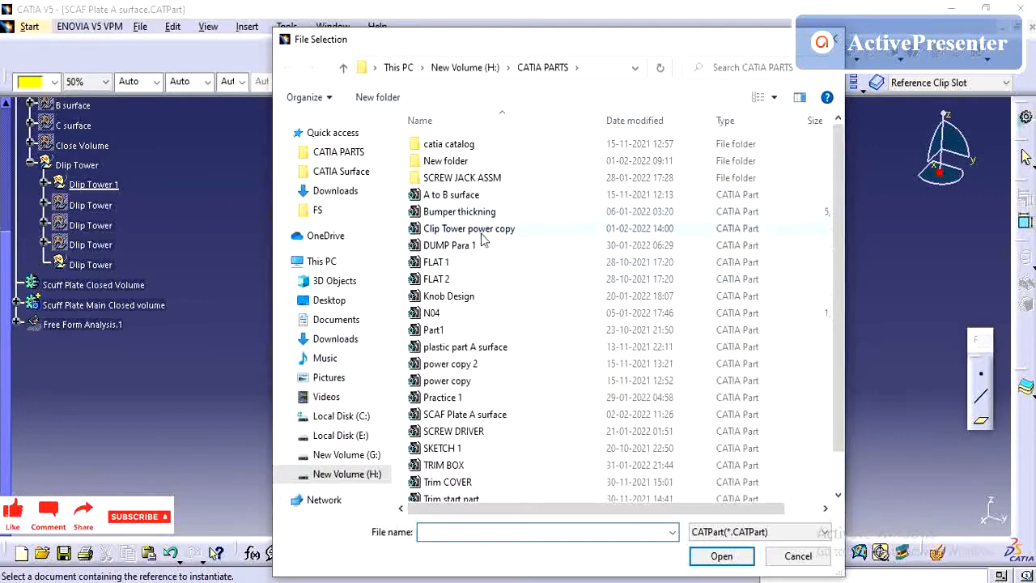
left_click(468, 230)
left_click(722, 556)
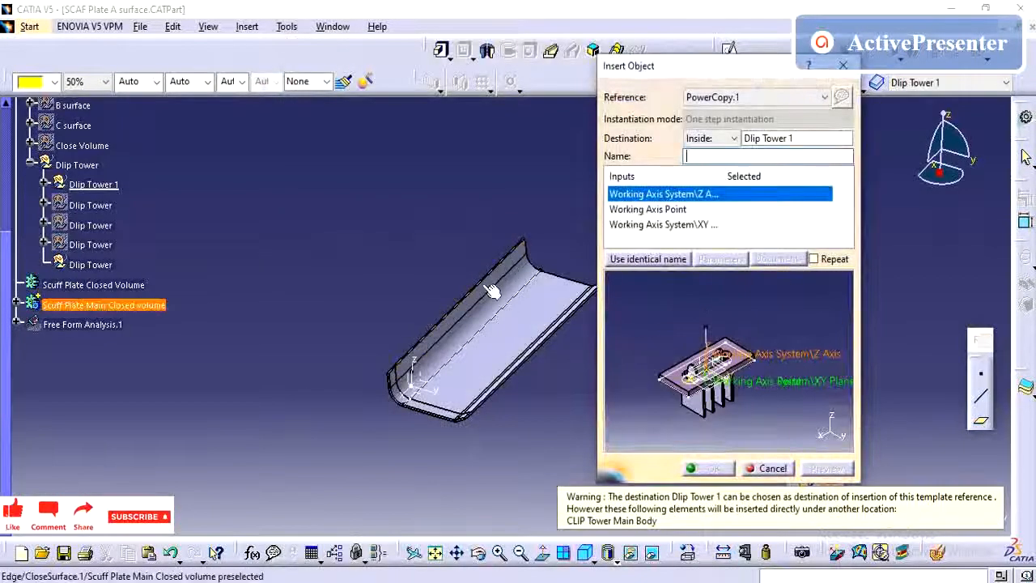
Assign Line.1 as Z axis, Point.2 as axis point and Axis System.2's XY Plane to the power copy inputs, and insert the first clip tower.
middle_click_drag(423, 324, 465, 213)
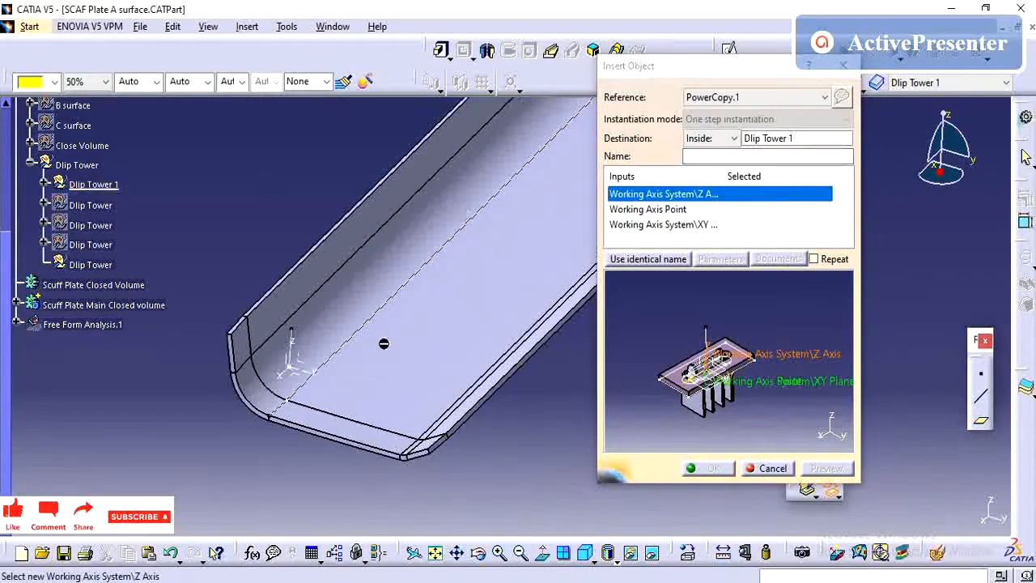
middle_click_drag(384, 342, 446, 326)
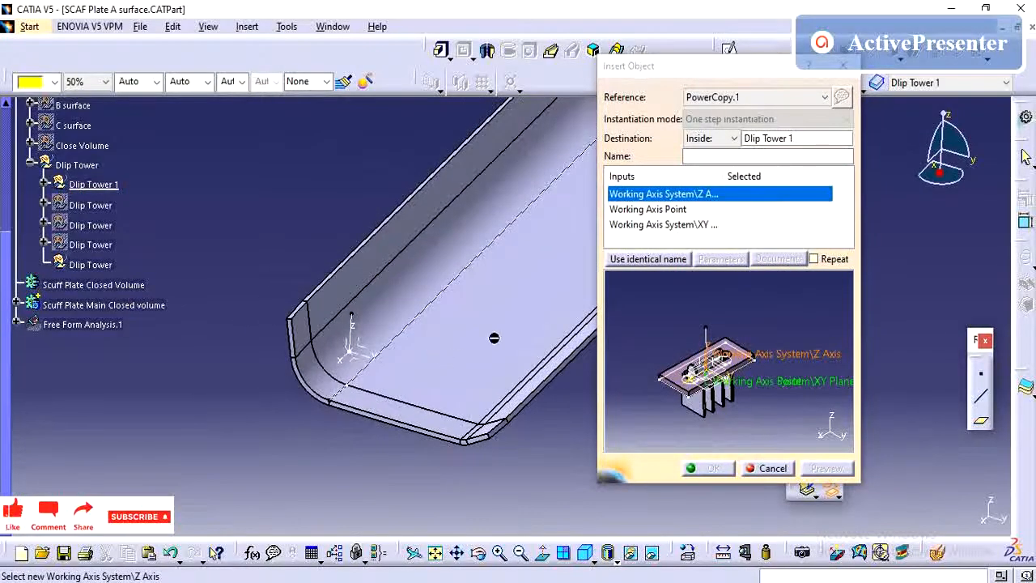
left_click_drag(722, 178, 759, 178)
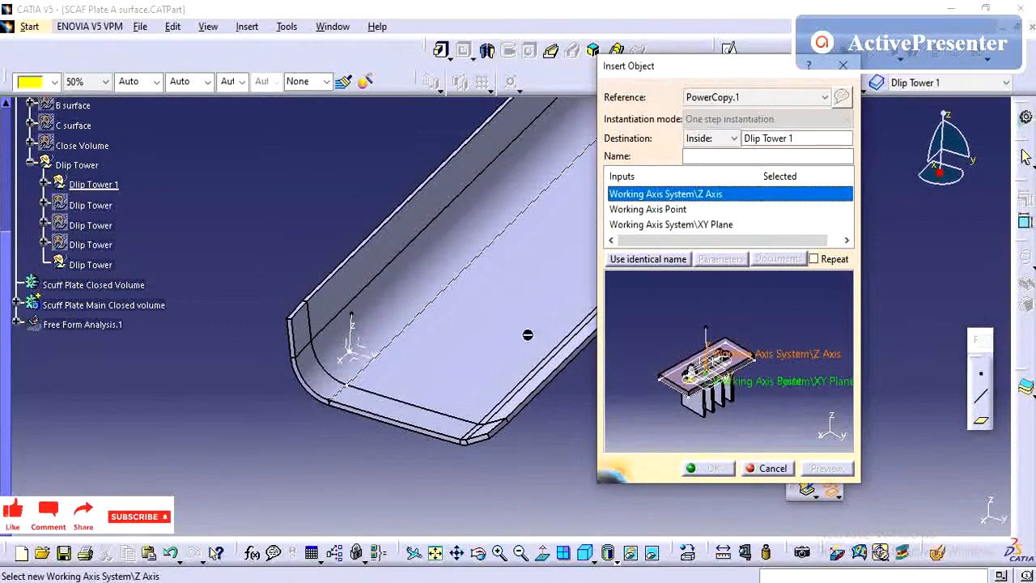
middle_click_drag(369, 384, 412, 324)
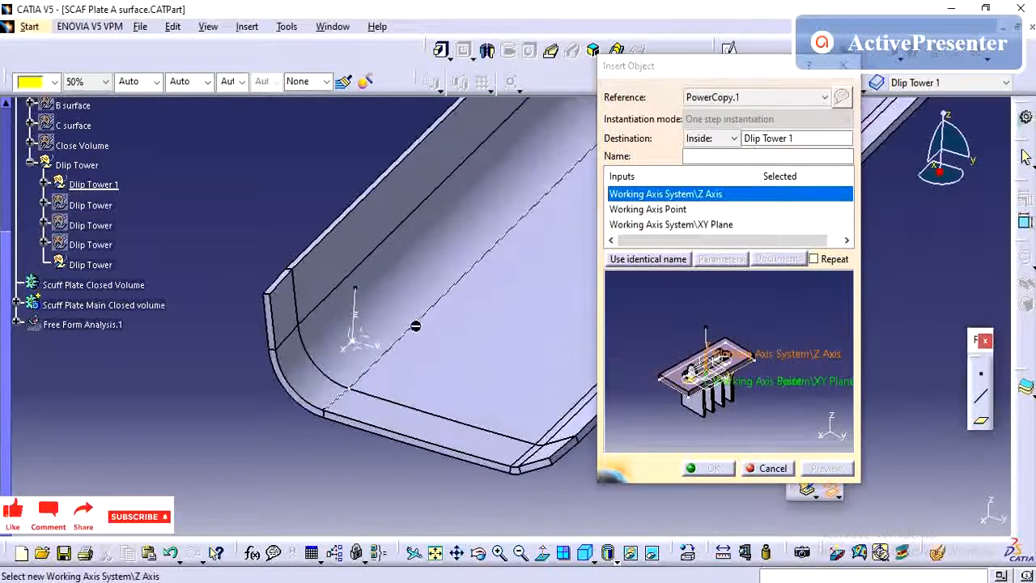
left_click(362, 308)
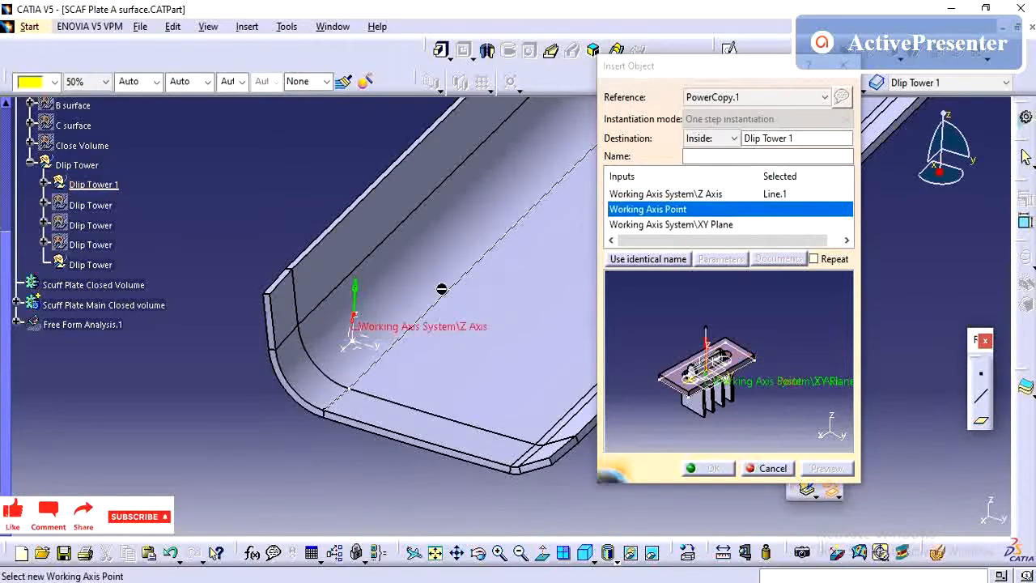
left_click(361, 347)
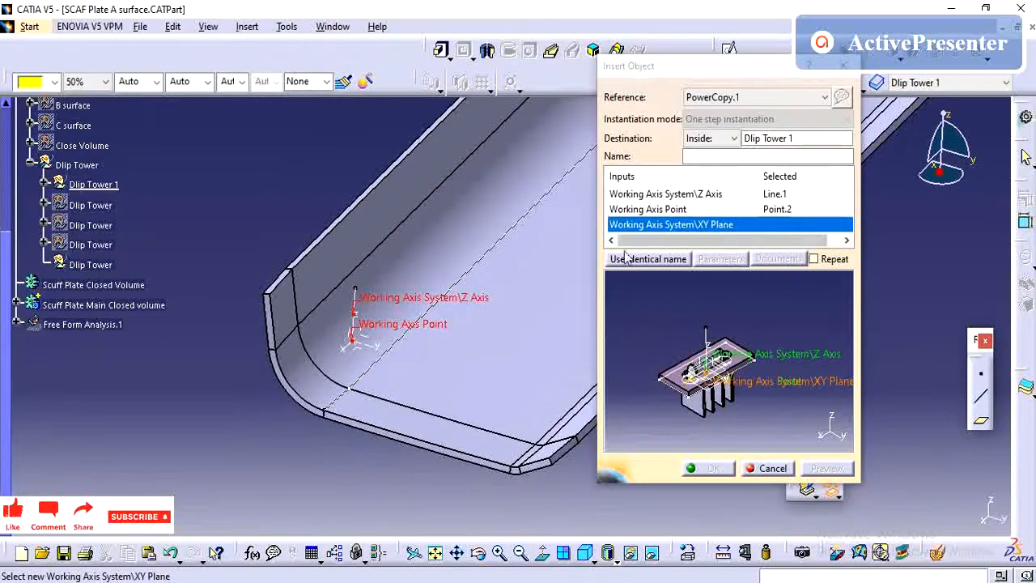
left_click(364, 356)
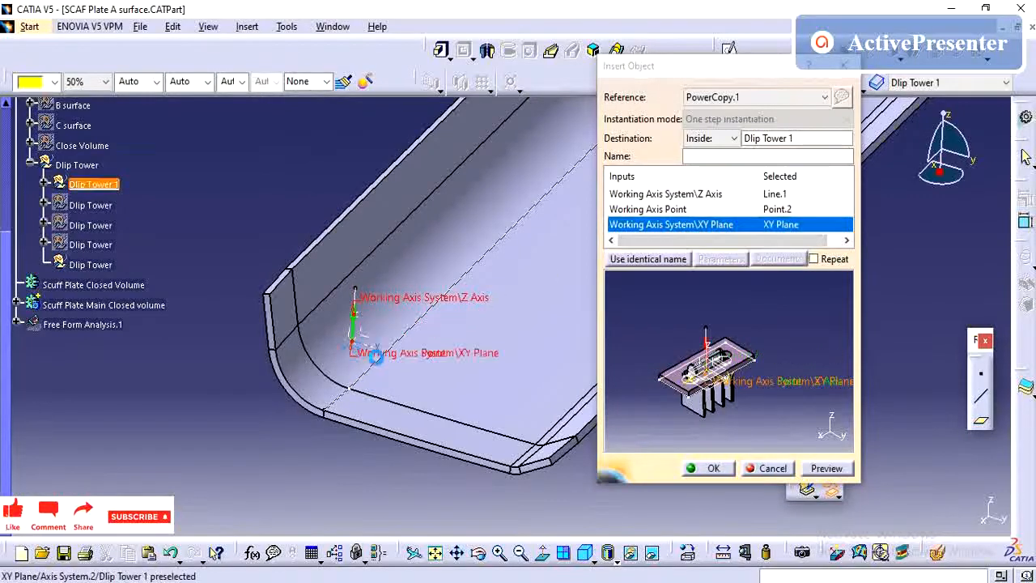
left_click(713, 469)
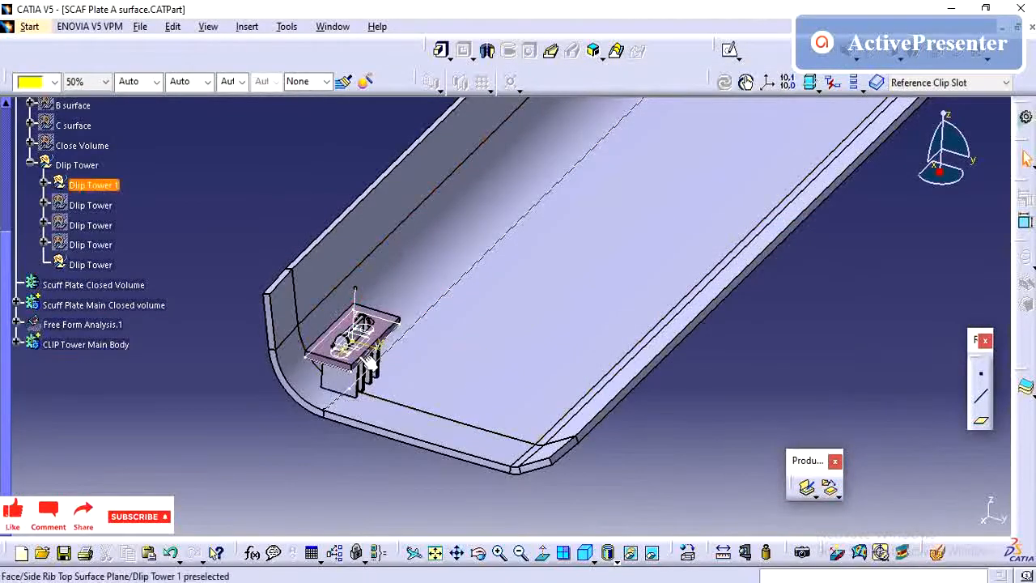
Define the second Dlip Tower set as the in-work object and hide the Dlip Tower 1 set.
middle_click_drag(369, 358, 178, 204)
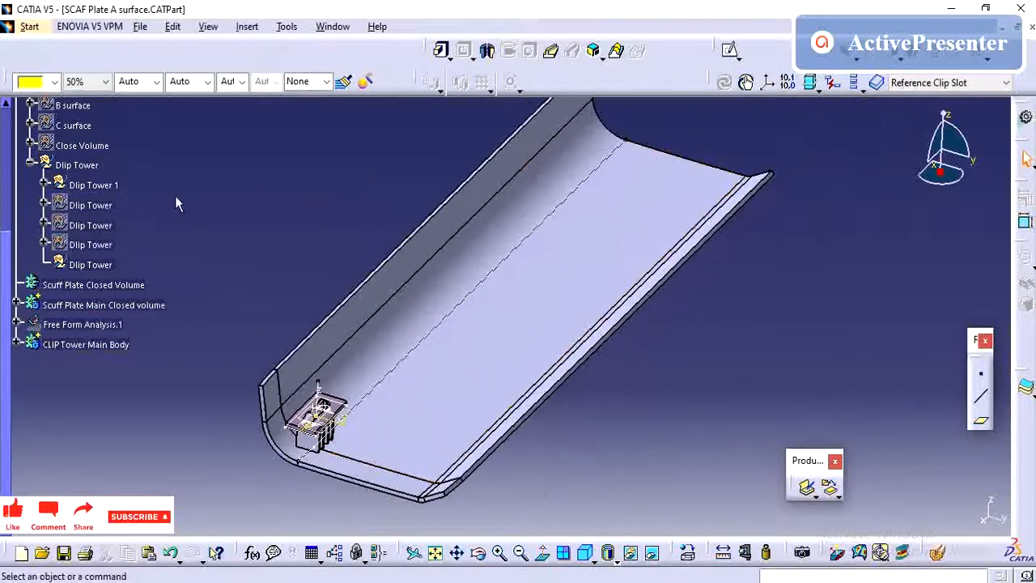
right_click(111, 207)
left_click(176, 321)
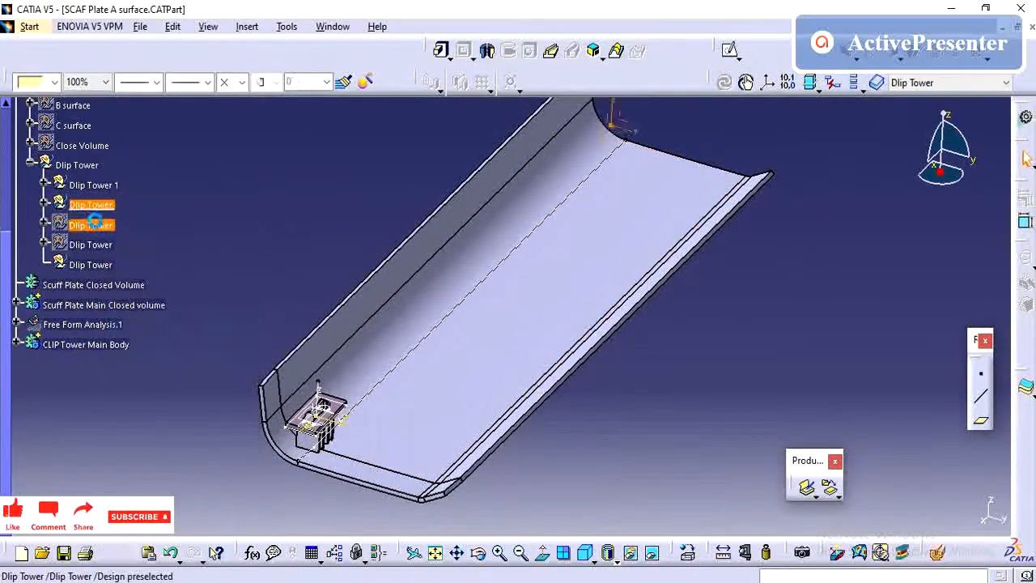
right_click(93, 185)
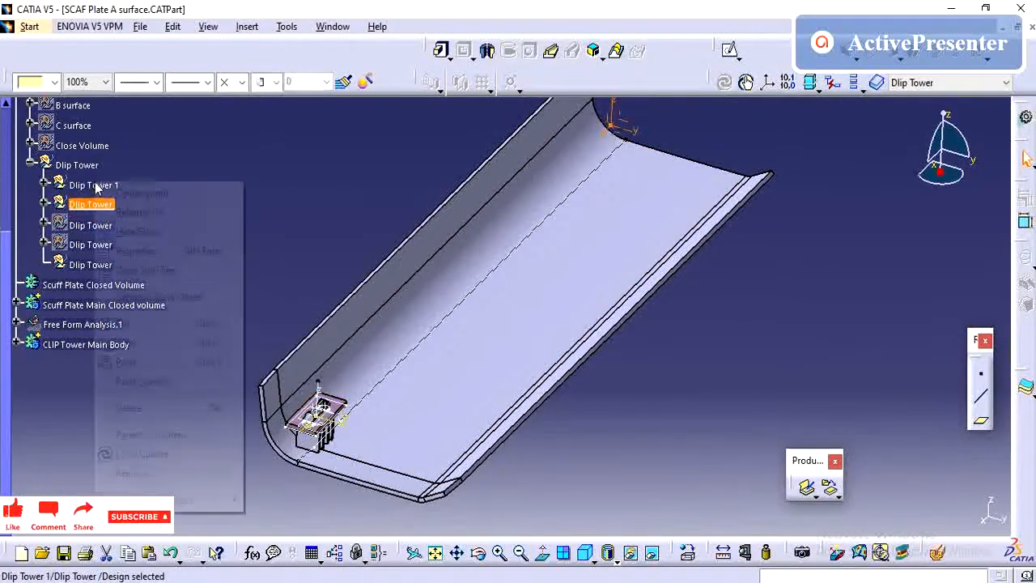
left_click(166, 231)
Start instantiating from the Clip Tower power copy document with the second Dlip Tower set as the destination.
middle_click_drag(373, 212, 421, 181)
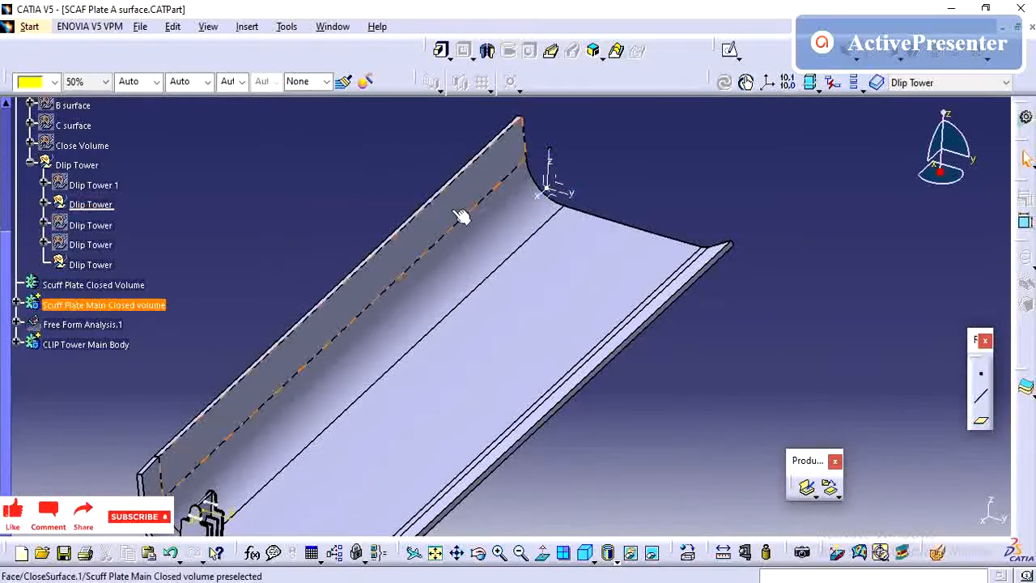
middle_click_drag(531, 213, 565, 226)
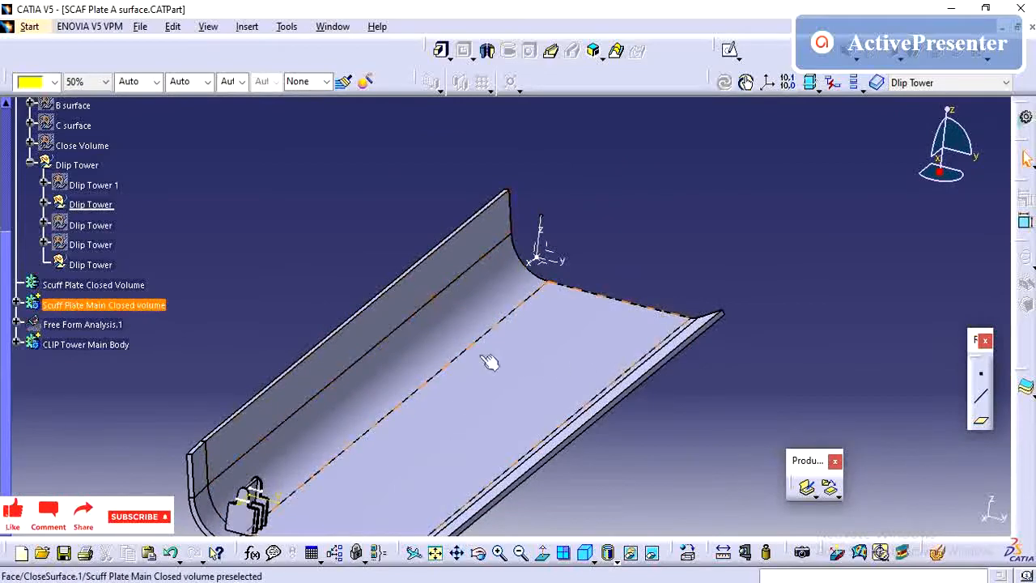
left_click(244, 28)
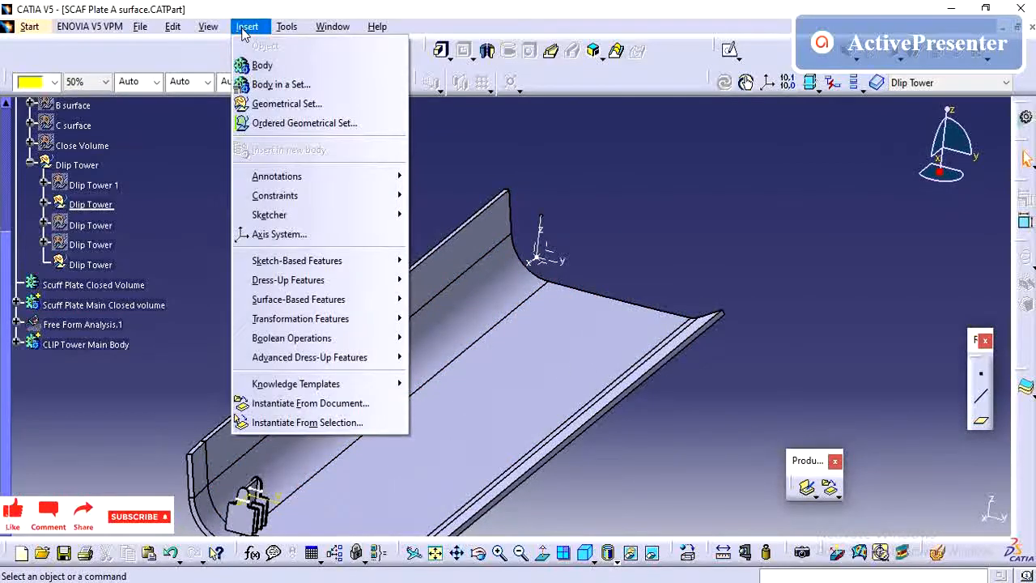
left_click(342, 404)
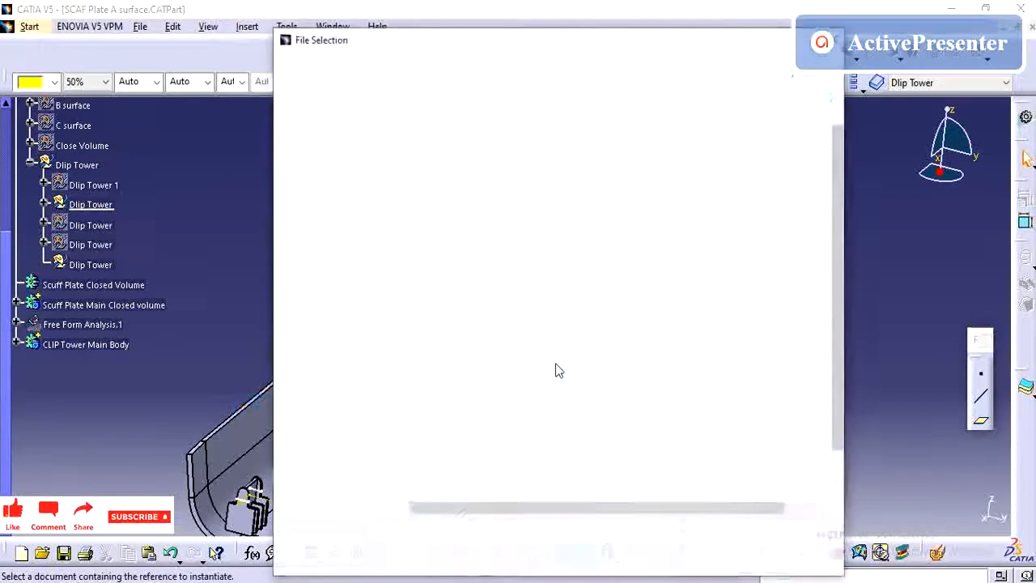
left_click(507, 228)
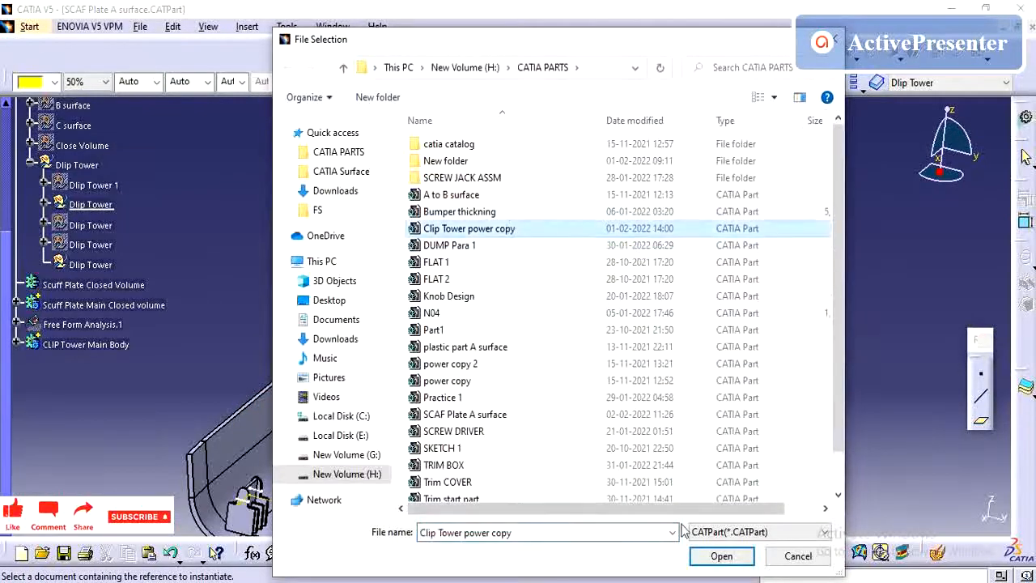
left_click(721, 556)
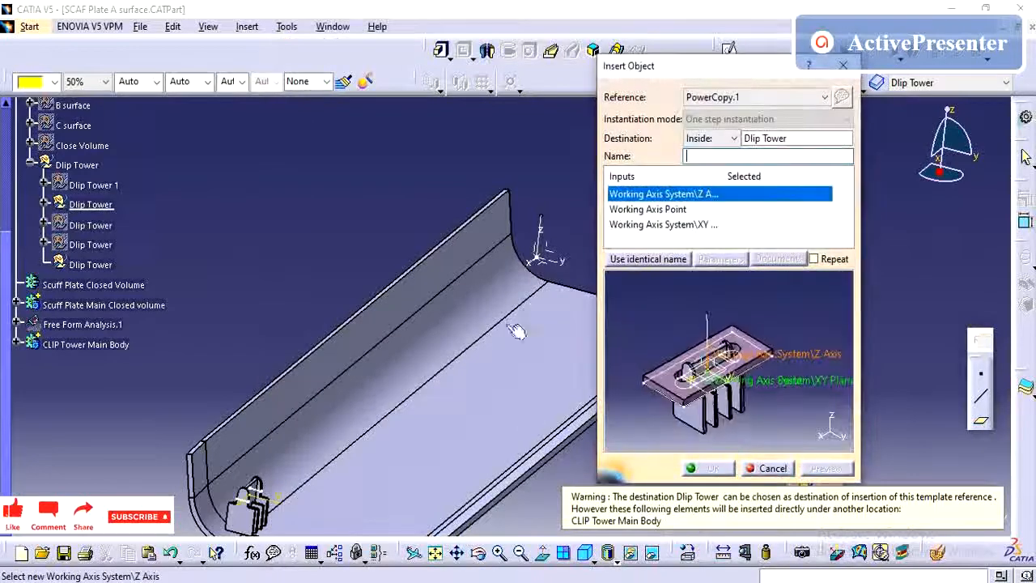
Assign Line.3, Point.3 and the second tower axis system's XY Plane to the power copy inputs, and insert the second clip tower.
left_click(542, 230)
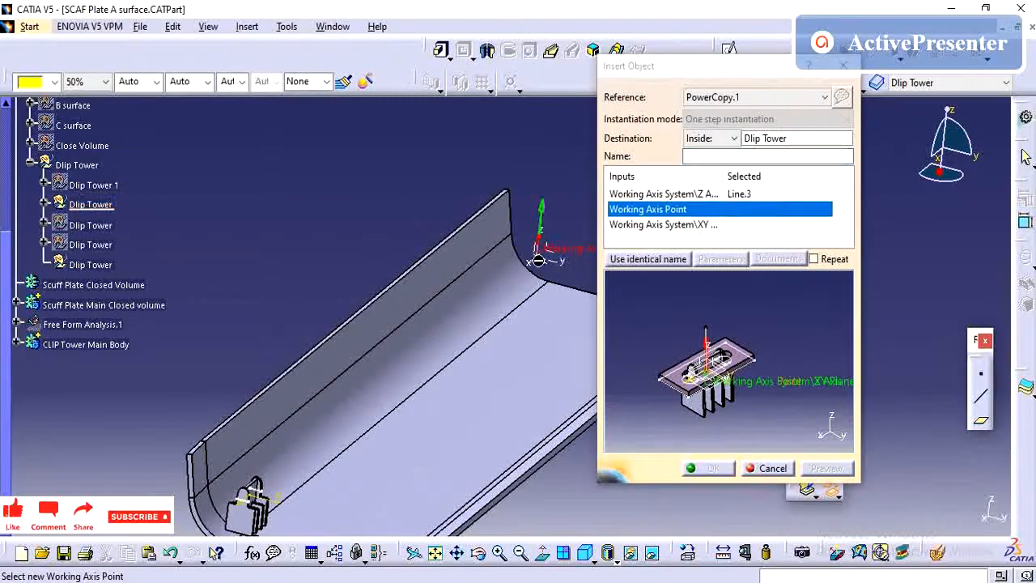
left_click(541, 257)
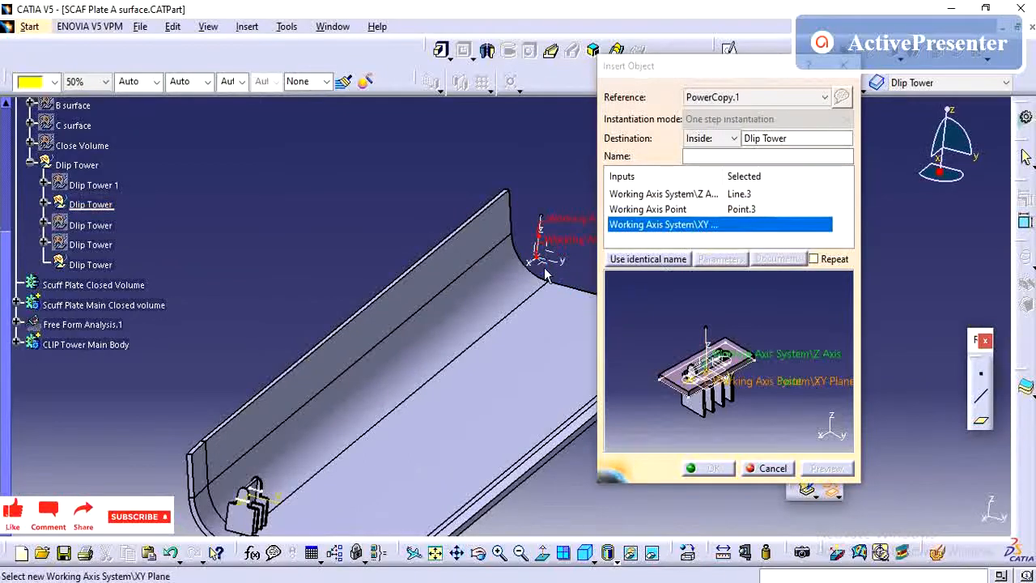
left_click(544, 267)
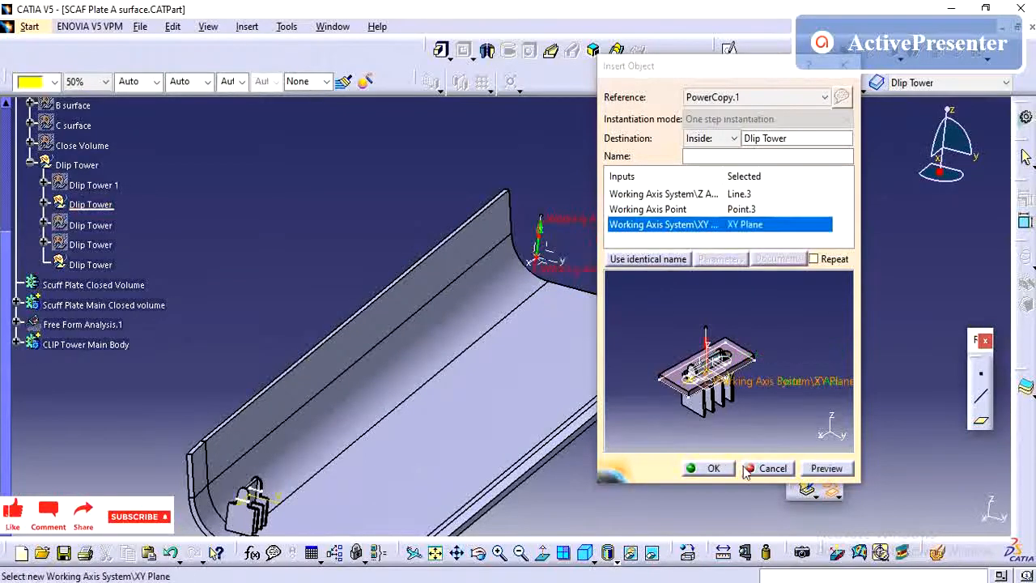
left_click(710, 469)
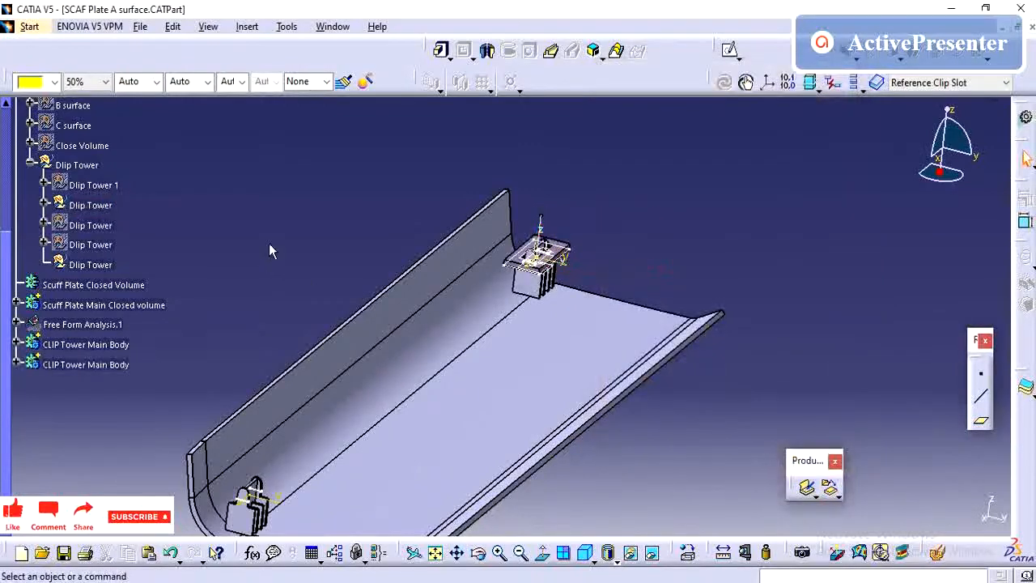
Define the third Dlip Tower set as the in-work object.
middle_click_drag(516, 298, 405, 331)
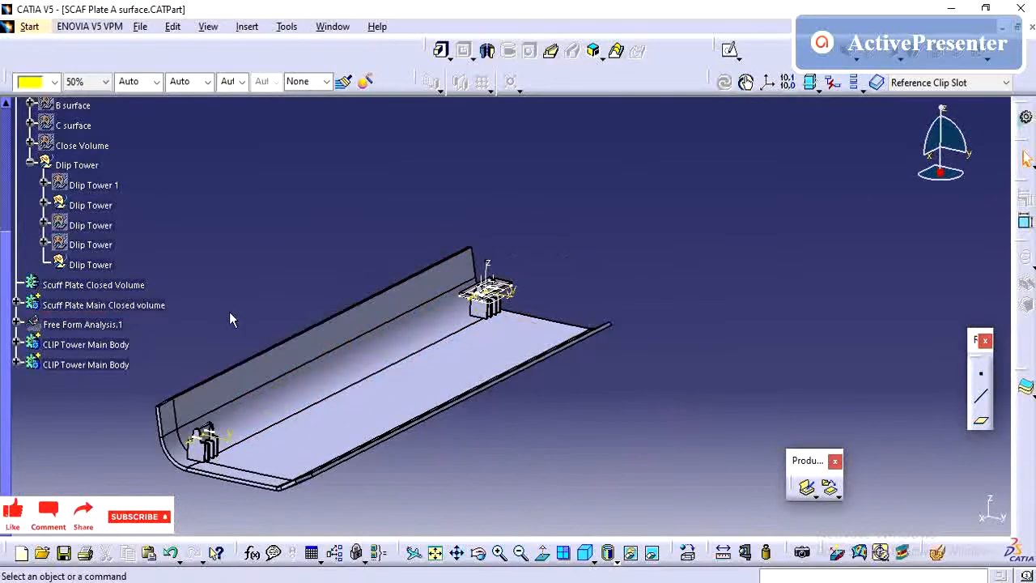
left_click(89, 226)
right_click(87, 226)
left_click(146, 343)
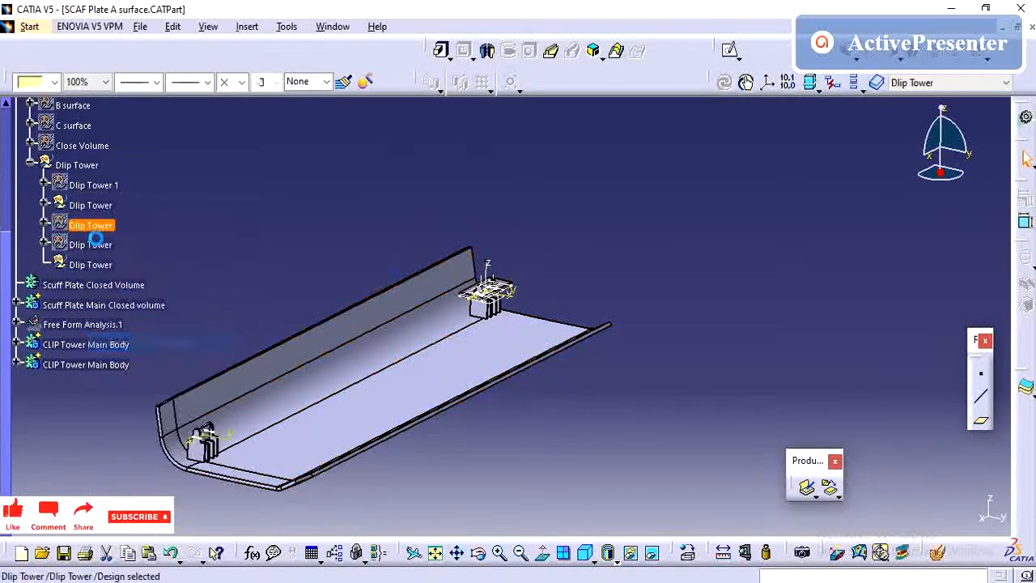
left_click(91, 205)
right_click(91, 205)
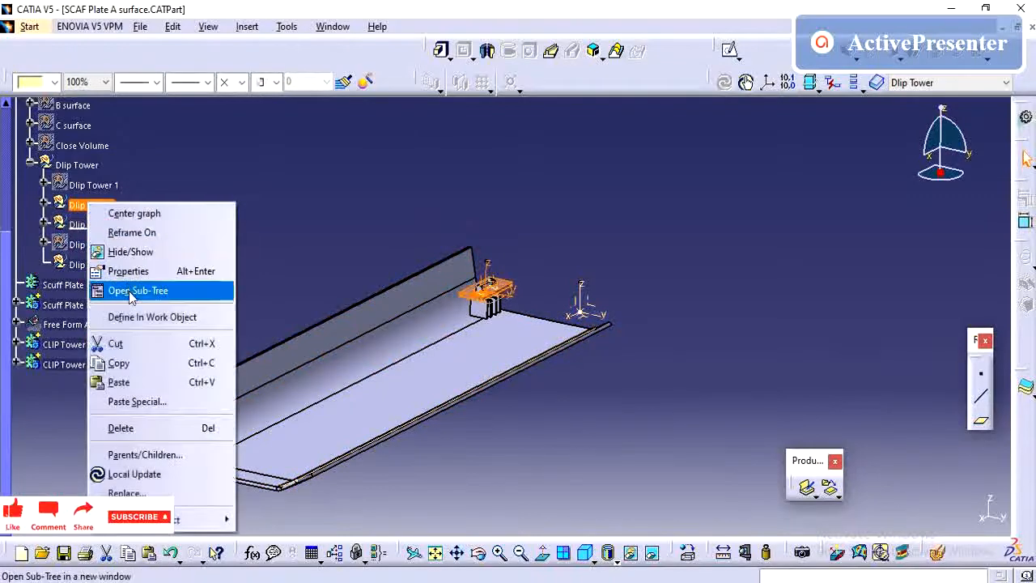
left_click(138, 316)
left_click(213, 229)
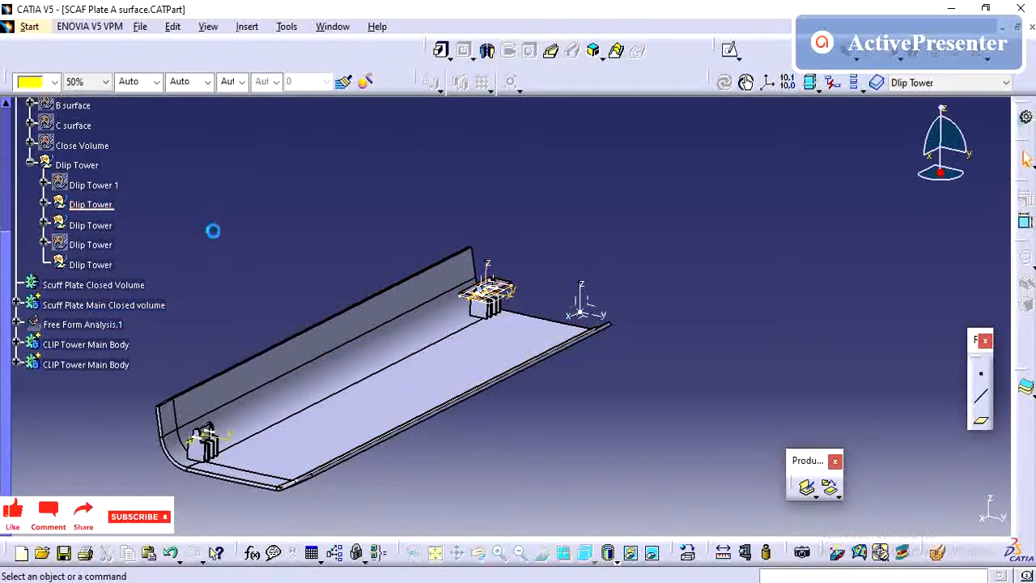
middle_click_drag(347, 272, 382, 264)
Make the third Dlip Tower set the in-work object again and check which features it contains.
right_click(90, 225)
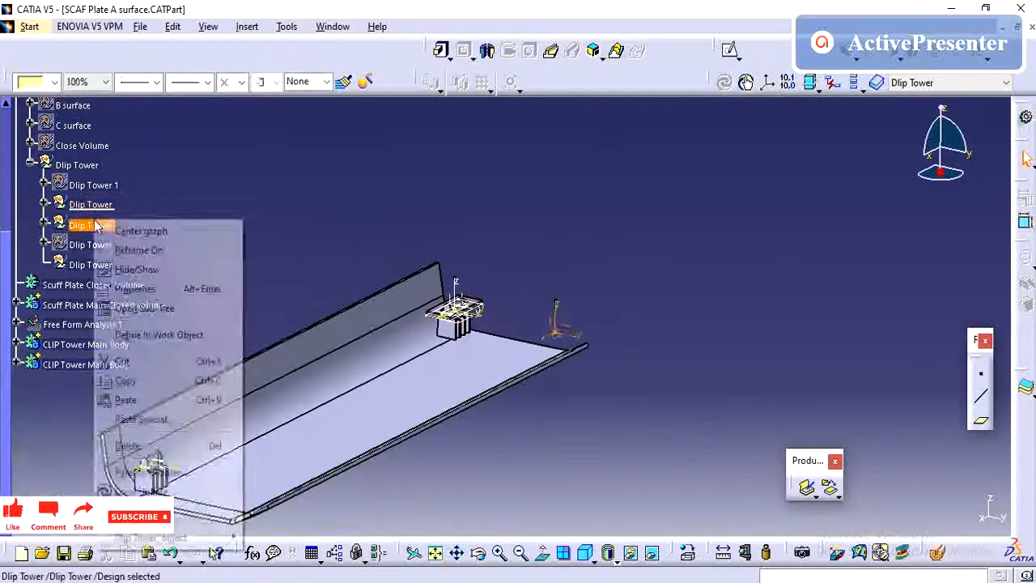
left_click(144, 334)
left_click(44, 224)
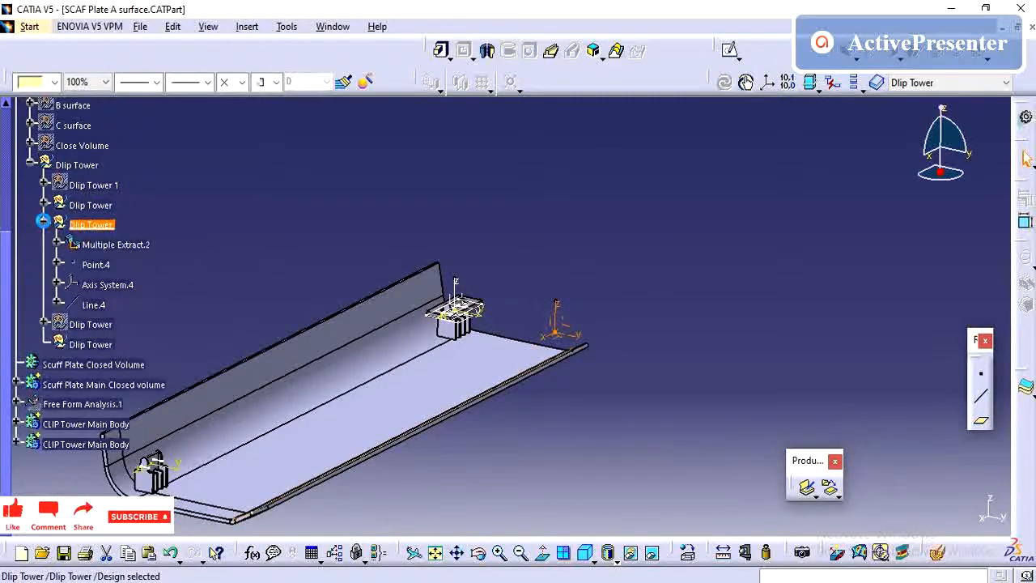
left_click(44, 223)
left_click(190, 245)
middle_click_drag(237, 255, 282, 219)
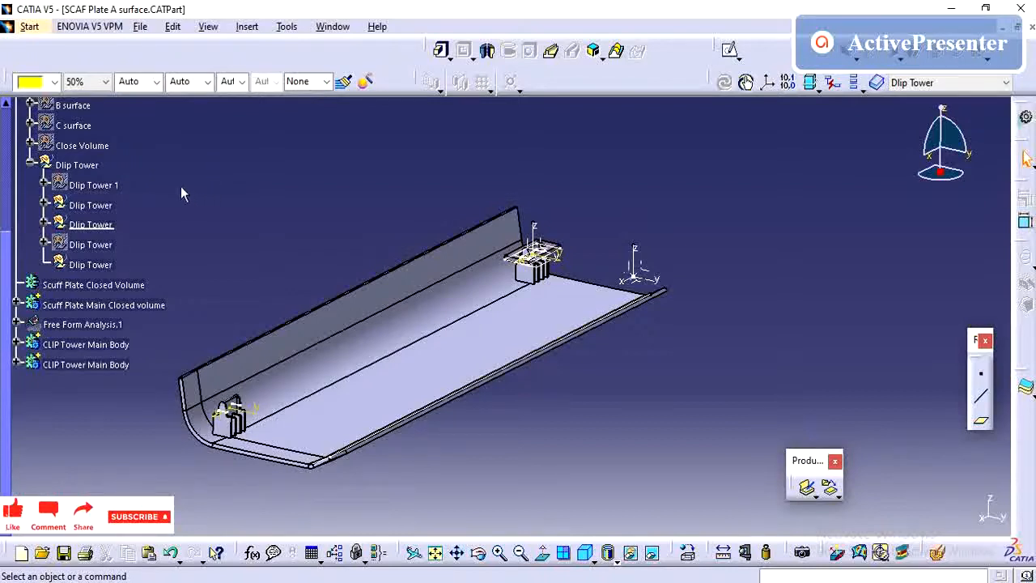
Start instantiating from the Clip Tower power copy document with the third Dlip Tower set as the destination.
left_click(247, 26)
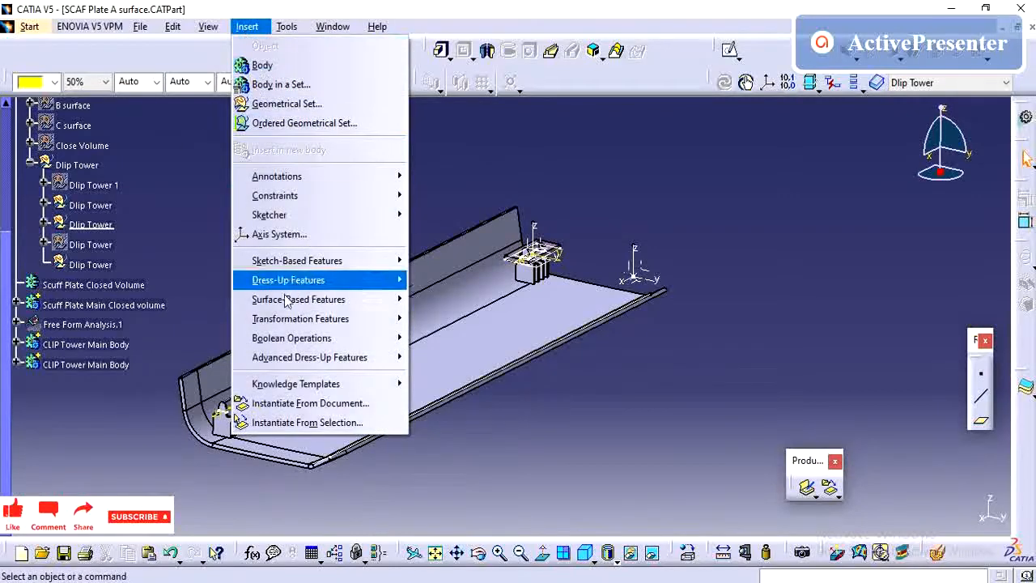
left_click(310, 404)
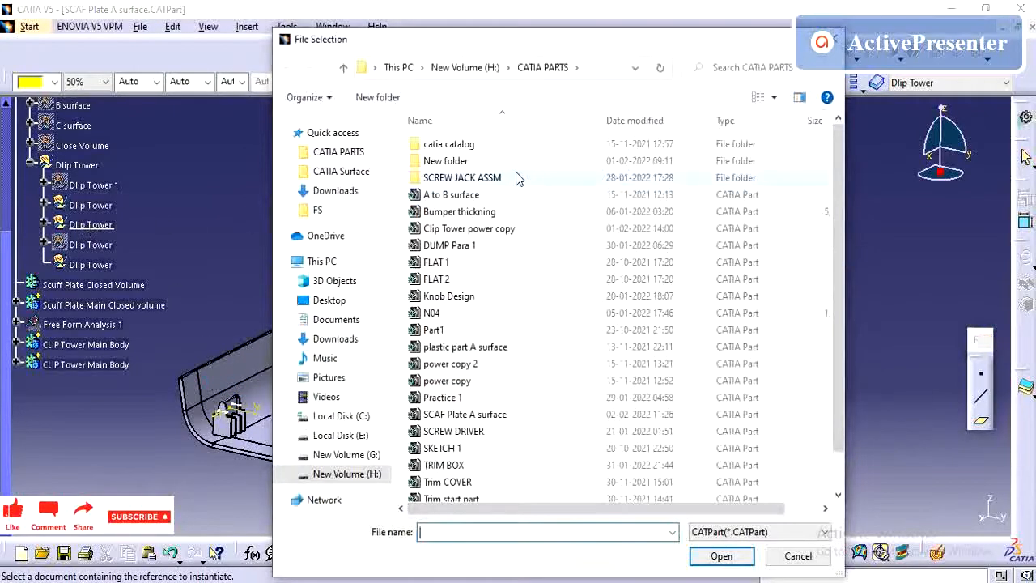
left_click(474, 230)
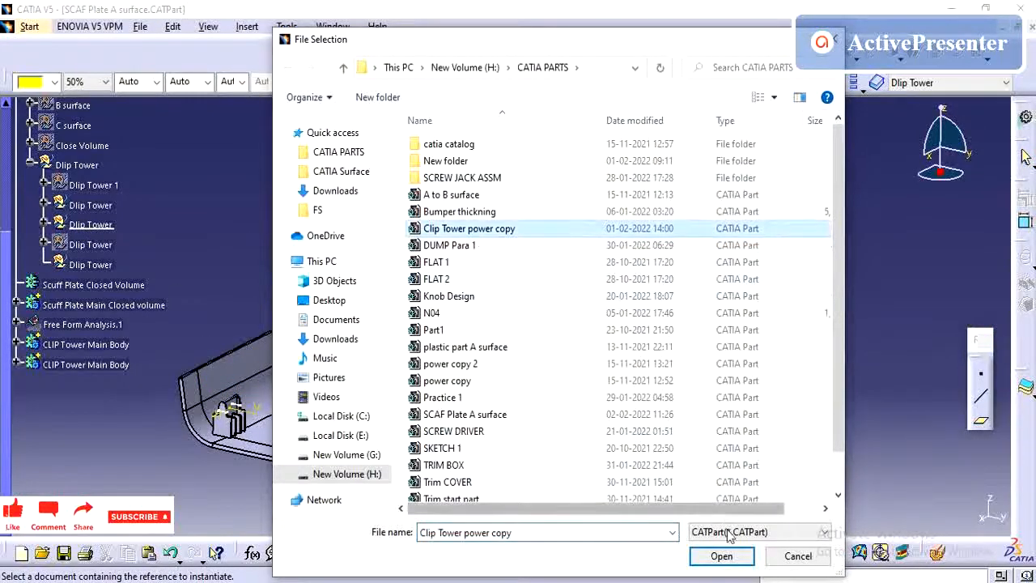
left_click(725, 557)
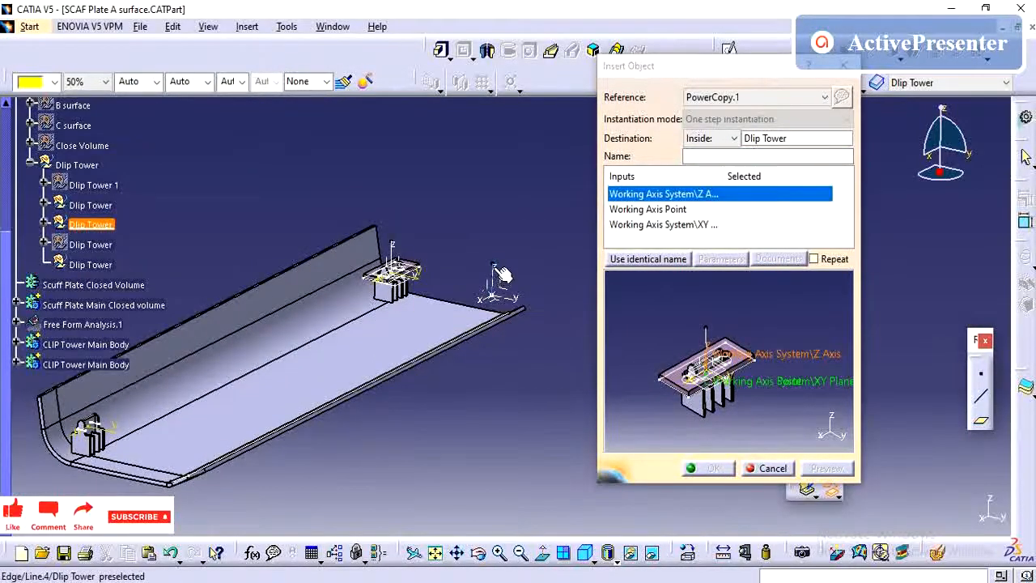
Assign the third tower axis system's Z Axis, Point.4 and its XY Plane to the power copy inputs, and insert the third clip tower.
left_click(496, 283)
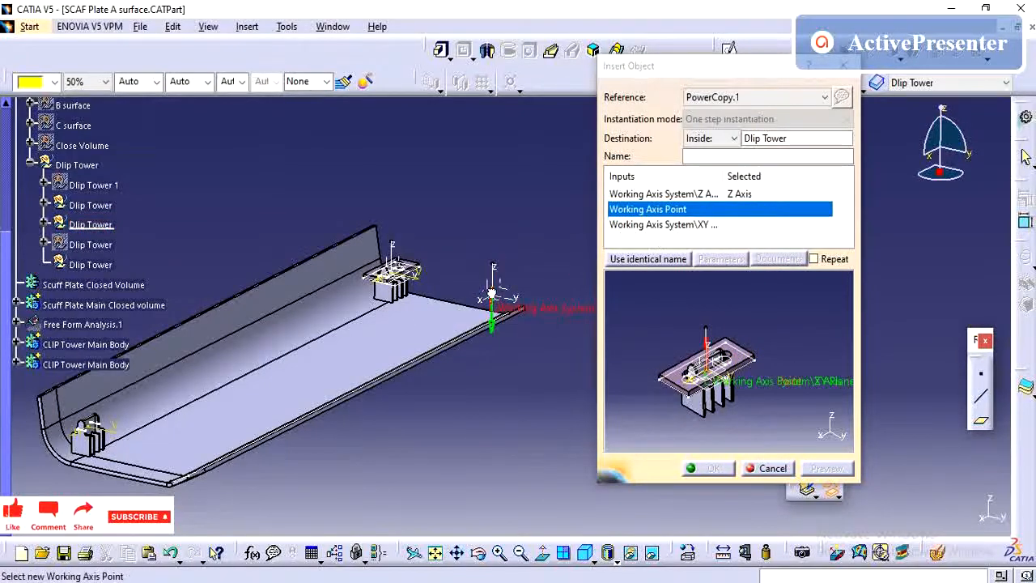
middle_click_drag(511, 354, 664, 250)
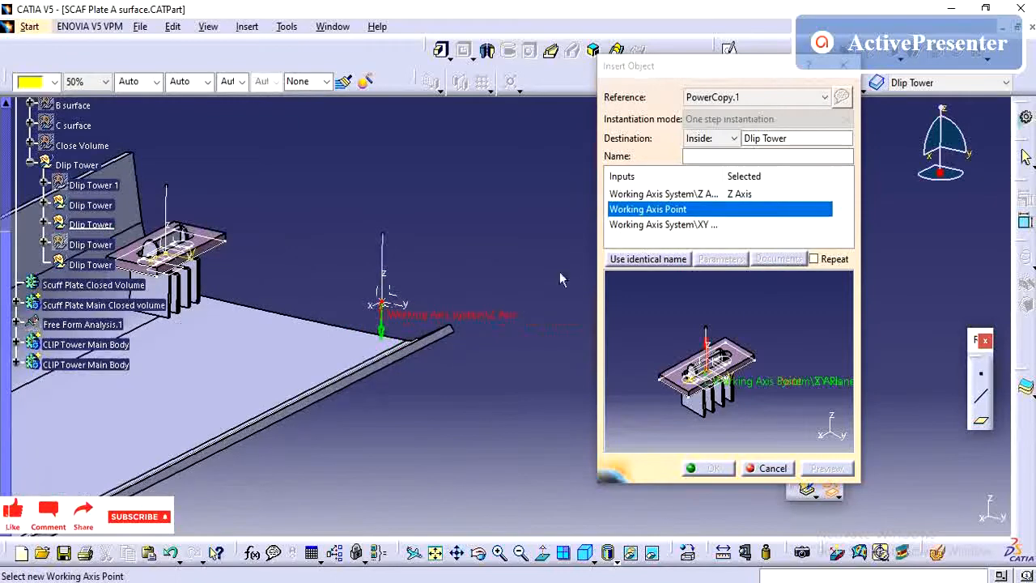
left_click(381, 316)
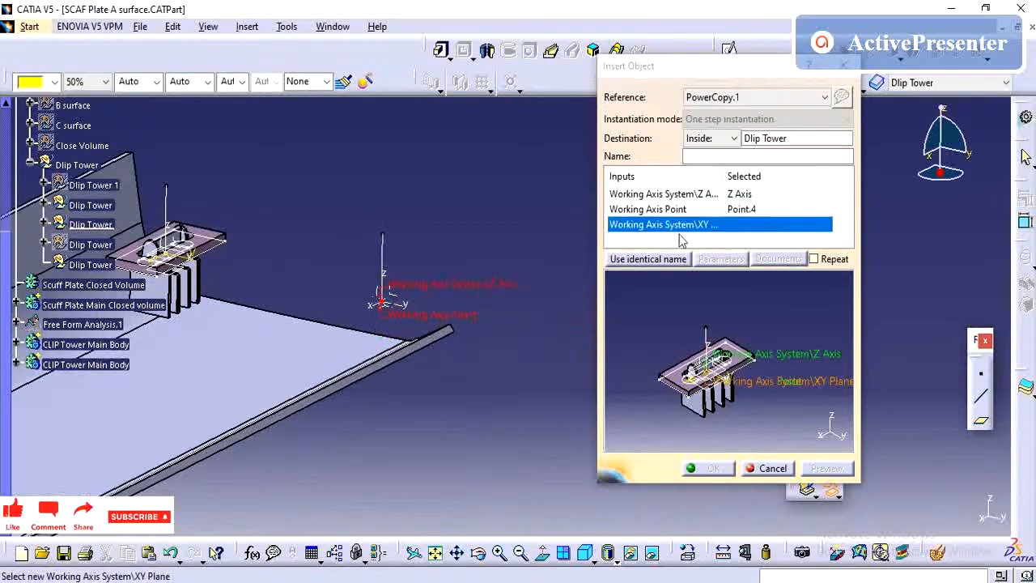
left_click(385, 301)
middle_click_drag(446, 376, 467, 348)
left_click(703, 471)
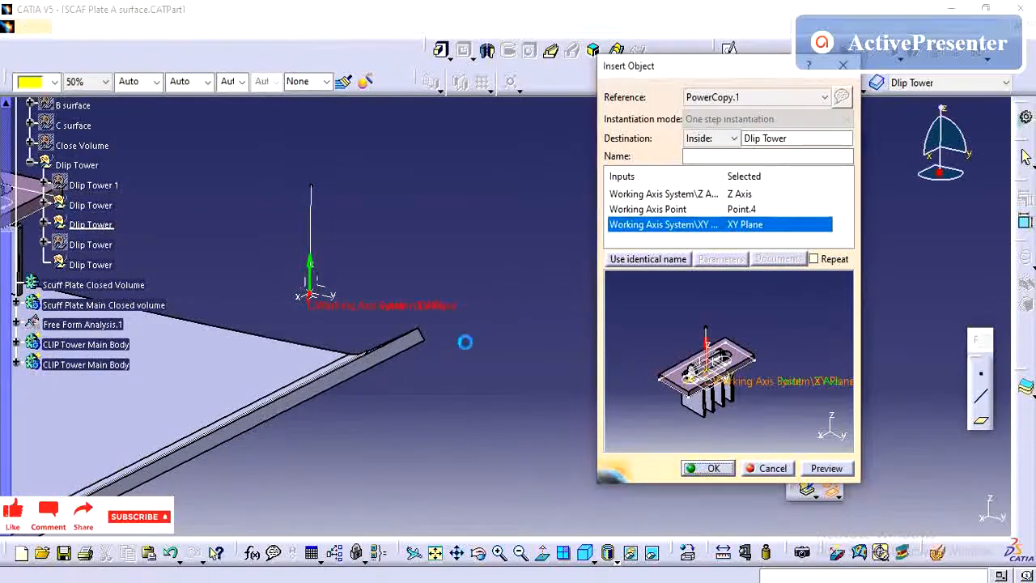
middle_click_drag(466, 341, 515, 334)
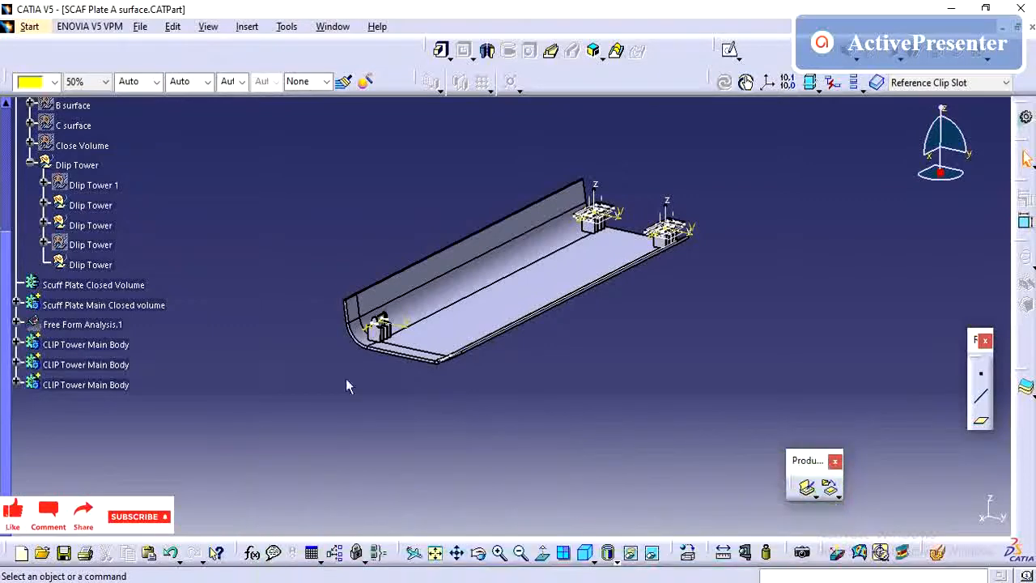
Check which features the fourth Dlip Tower set contains and define that set as the in-work object.
left_click(44, 245)
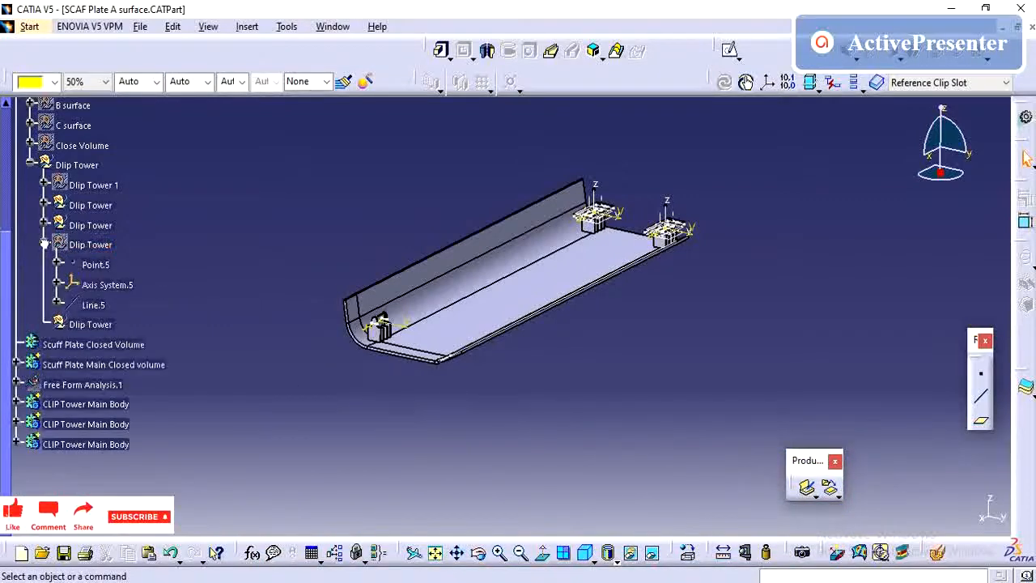
left_click(44, 242)
left_click(81, 244)
right_click(81, 245)
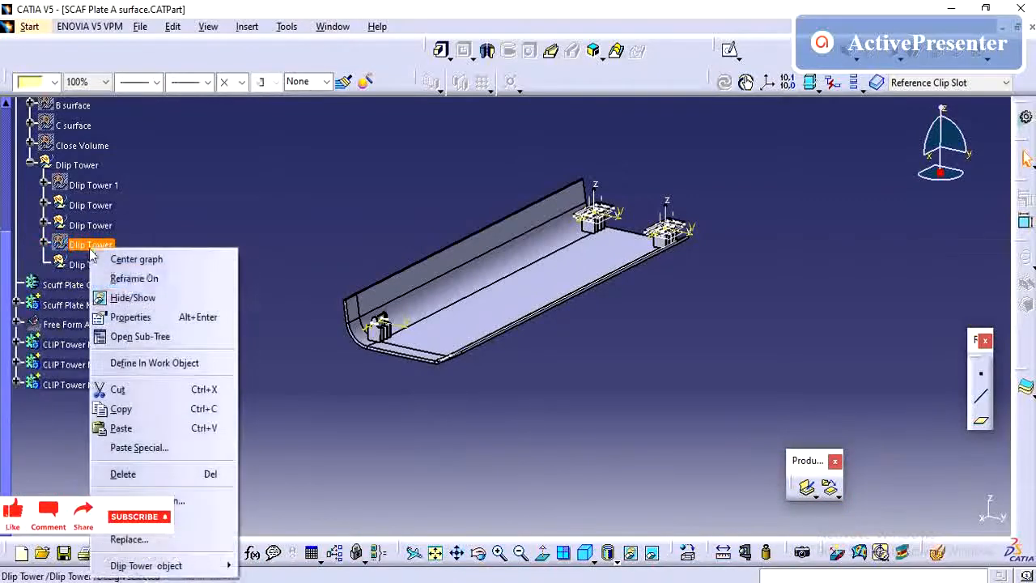
left_click(166, 364)
middle_click_drag(435, 220, 439, 208)
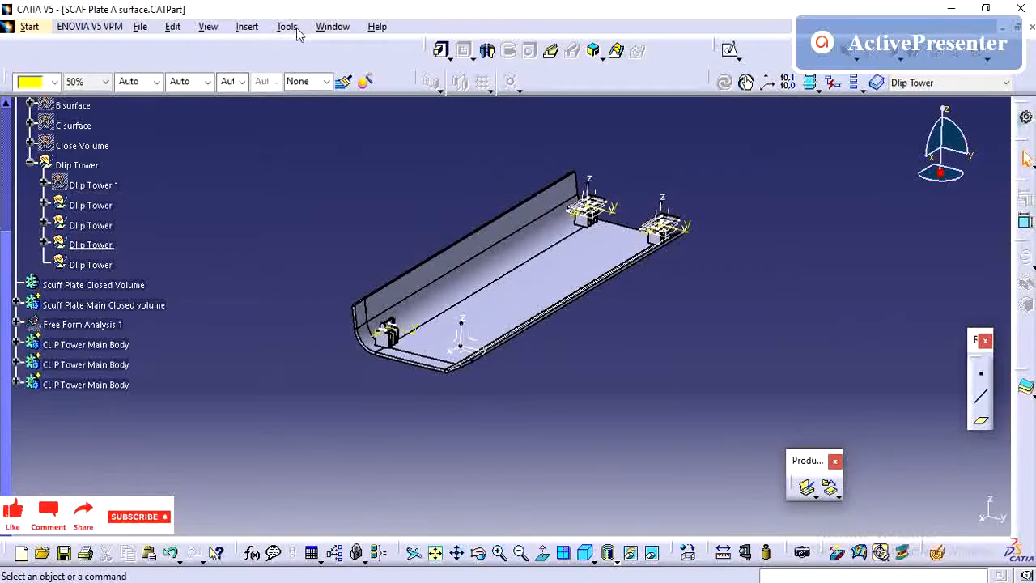
Start instantiating from the Clip Tower power copy document into the fourth Dlip Tower set, and widen the inputs column to read the full names.
left_click(247, 26)
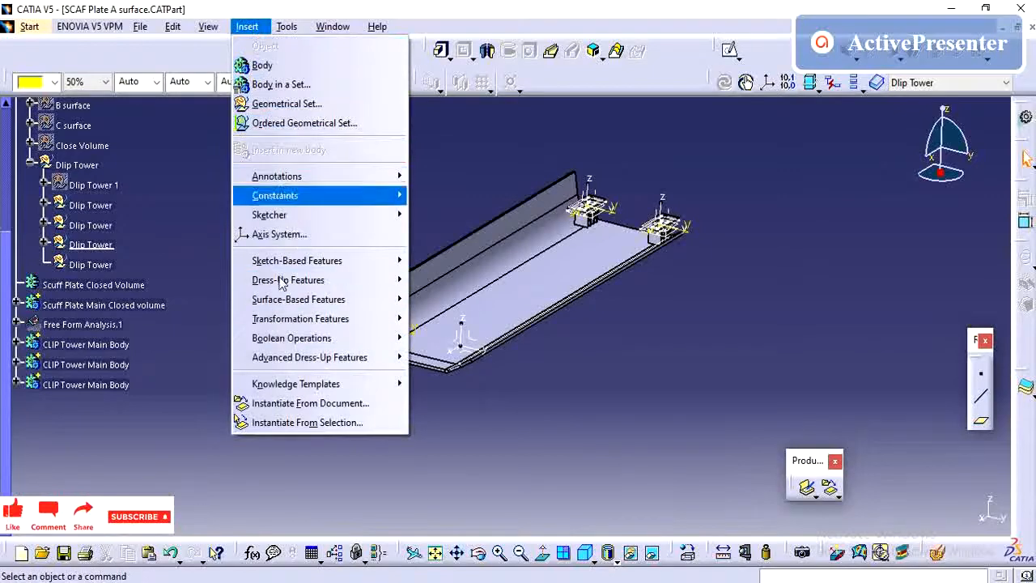
left_click(292, 403)
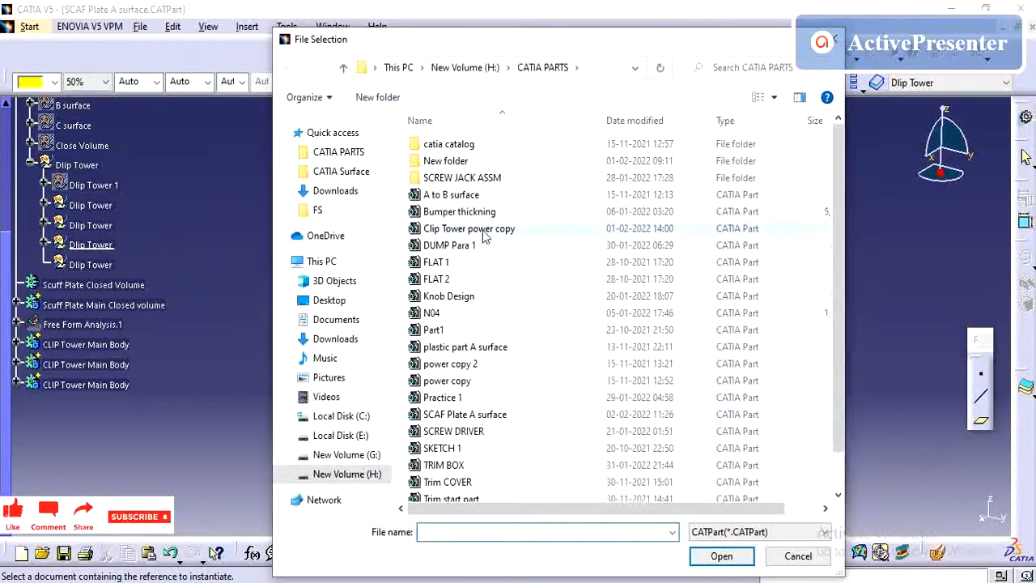
left_click(469, 228)
left_click(721, 555)
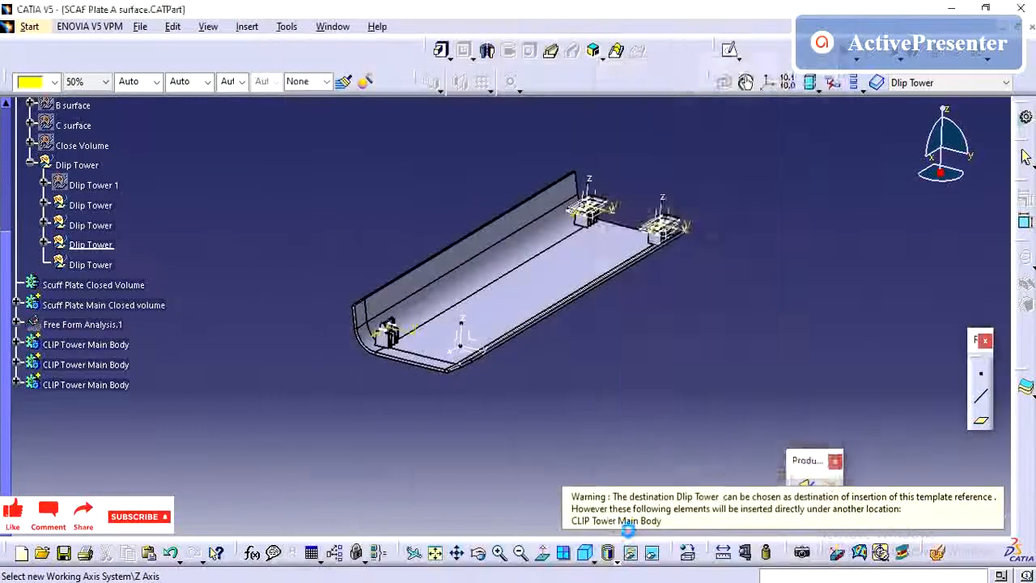
middle_click_drag(501, 358, 513, 326)
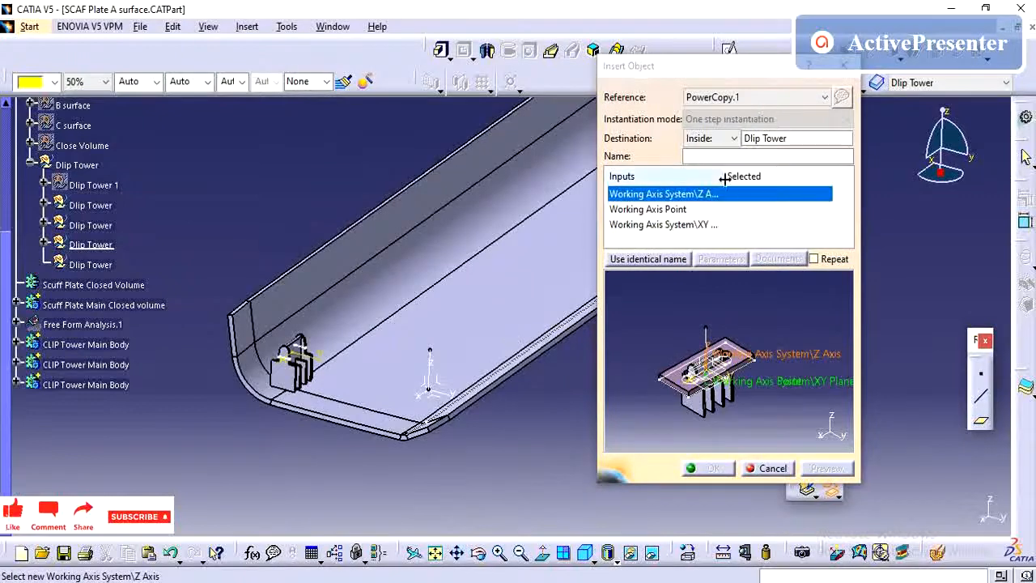
left_click_drag(724, 179, 746, 176)
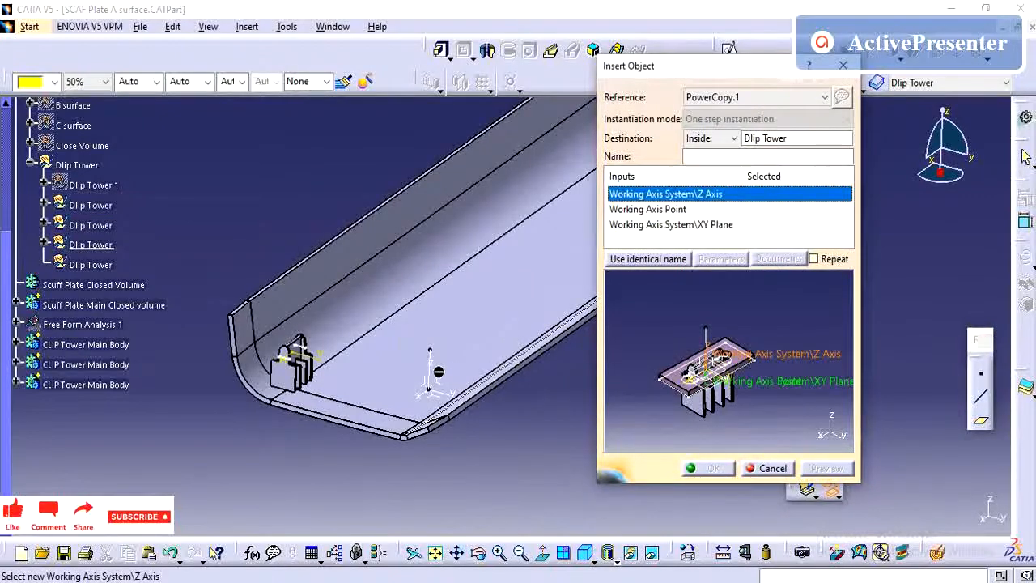
Assign Line.5, Point.5 and the fourth tower axis system's XY Plane to the power copy inputs, and insert the fourth clip tower.
left_click(431, 358)
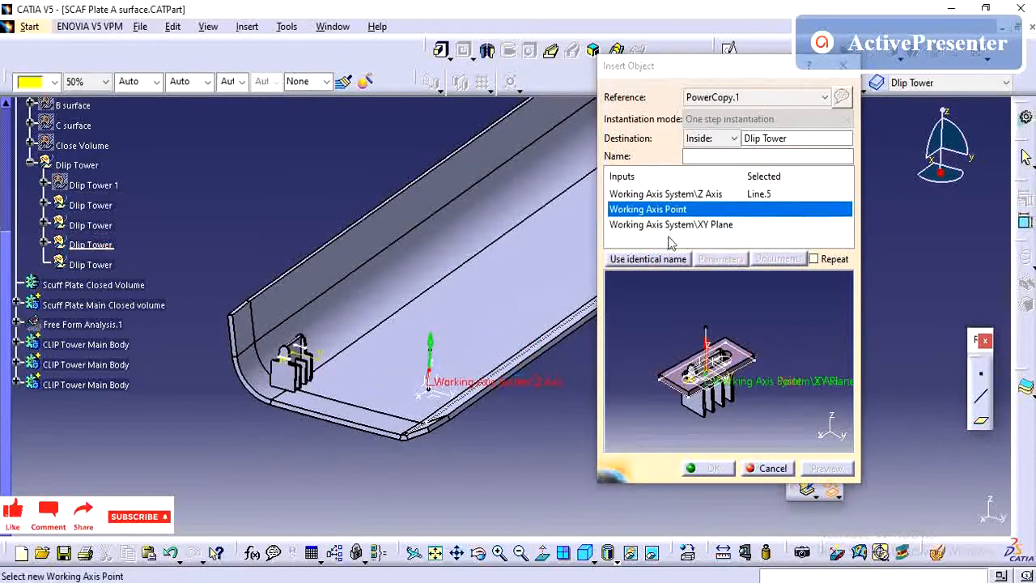
left_click(435, 396)
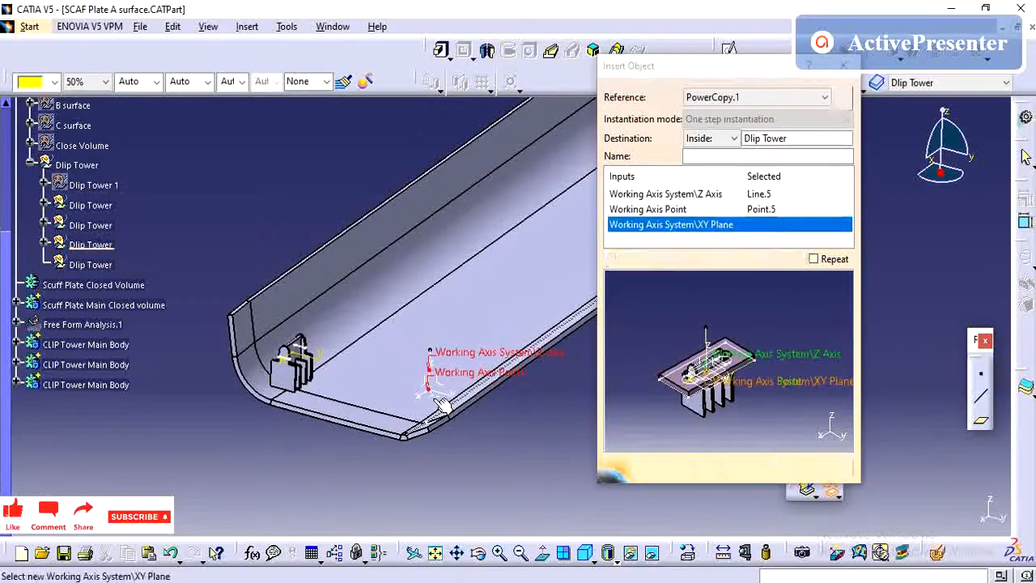
left_click(434, 399)
left_click(710, 478)
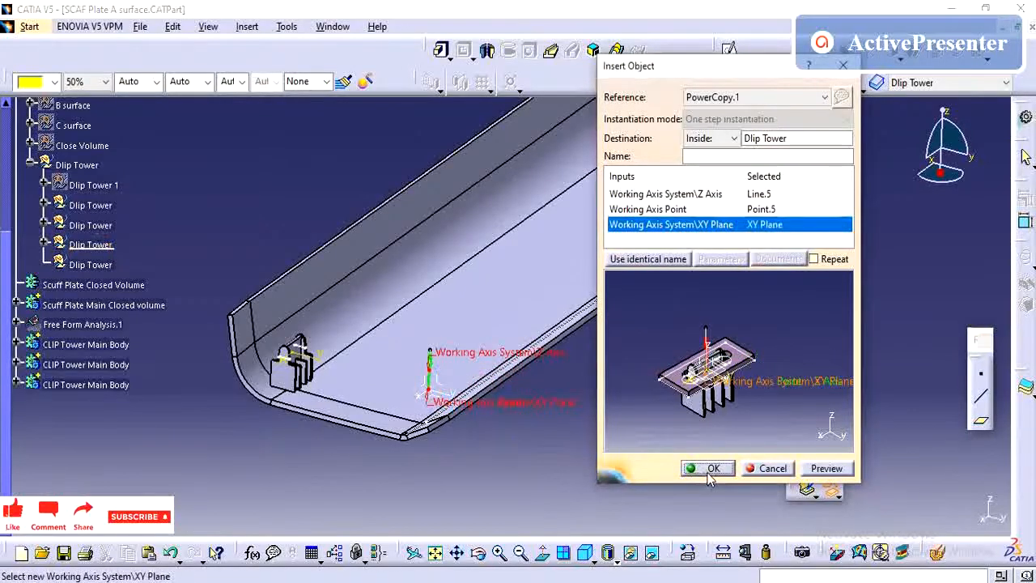
left_click(706, 469)
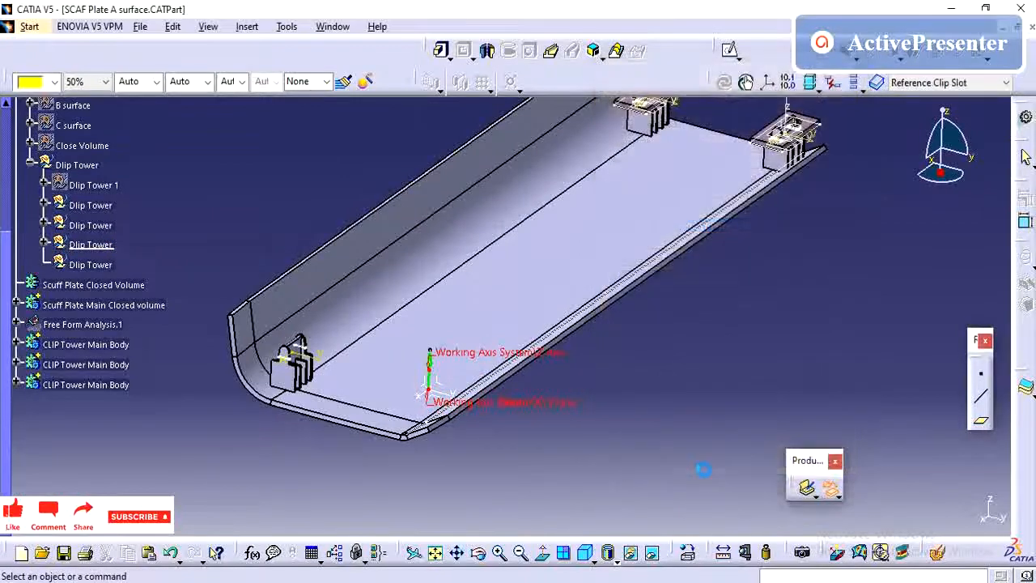
middle_click_drag(568, 430, 465, 441)
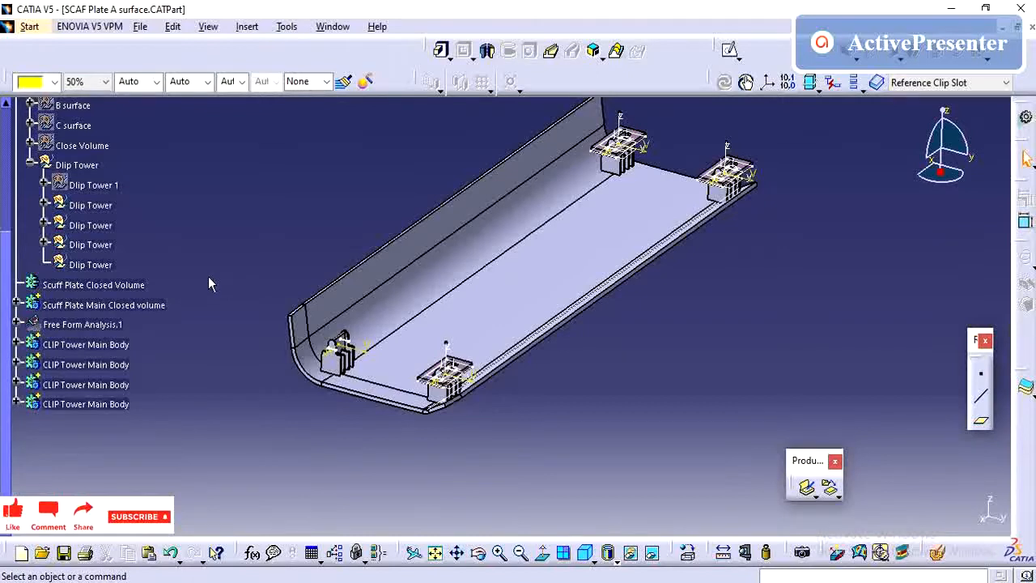
Define the parent Dlip Tower set as the in-work object and inspect the clip towers on the scuff plate.
middle_click_drag(213, 254, 217, 304)
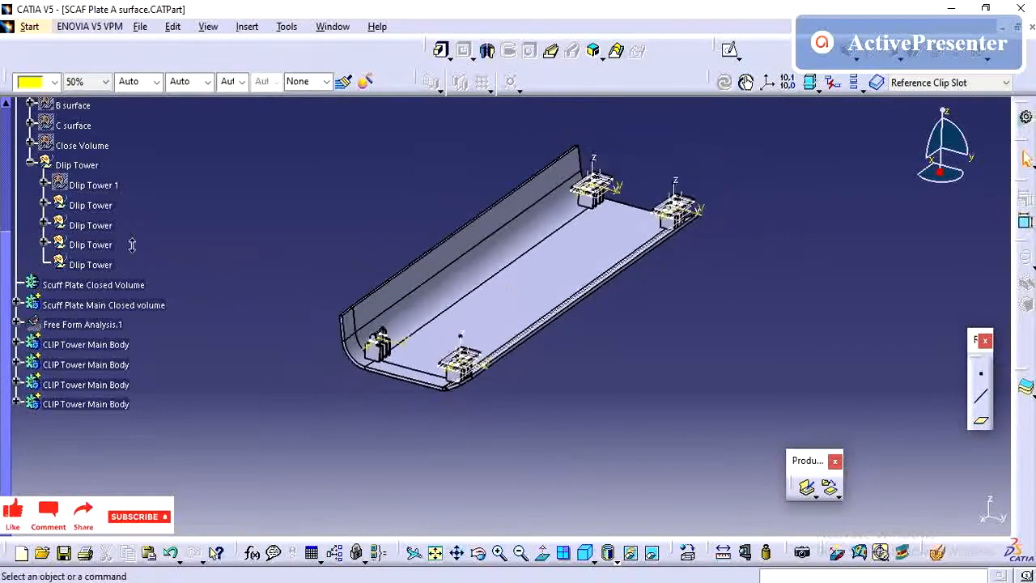
right_click(74, 165)
left_click(134, 275)
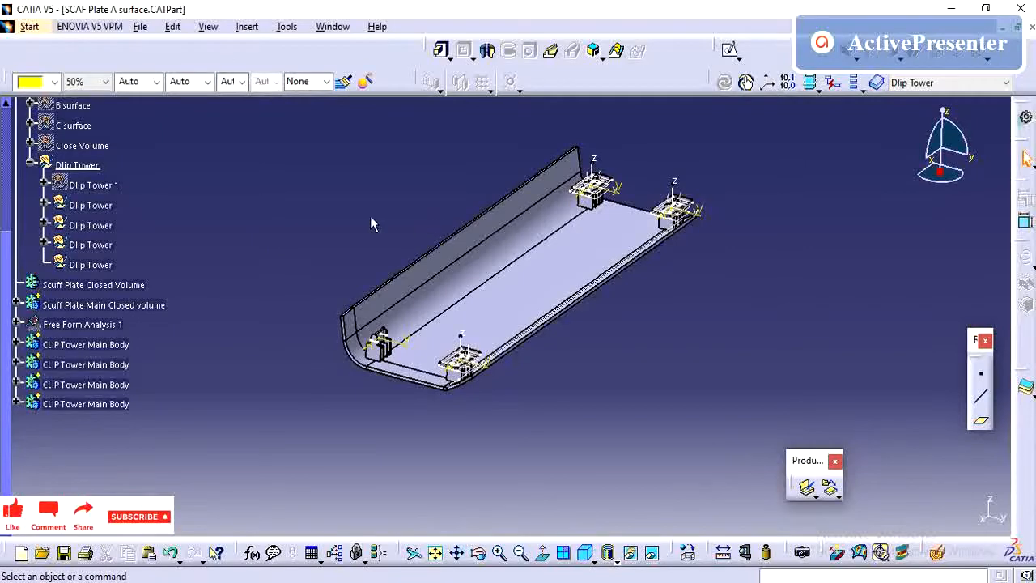
middle_click_drag(542, 308, 520, 277)
middle_click_drag(542, 326, 571, 303)
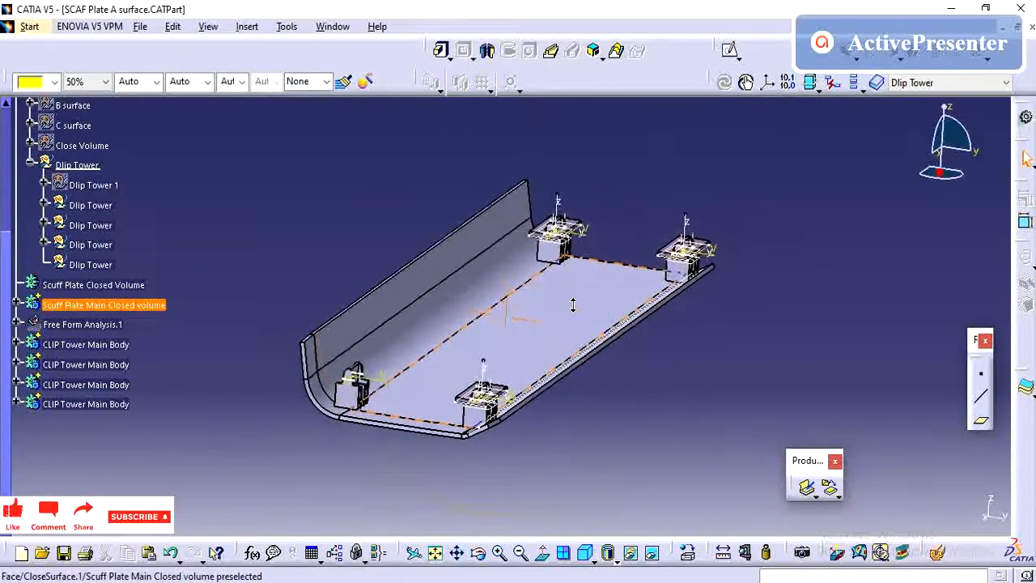
Show the hidden Dlip Tower 1 set and inspect its tower geometry.
right_click(99, 189)
left_click(151, 235)
mouse_move(197, 245)
middle_mouse_down()
mouse_move(219, 227)
mouse_move(257, 128)
middle_mouse_up()
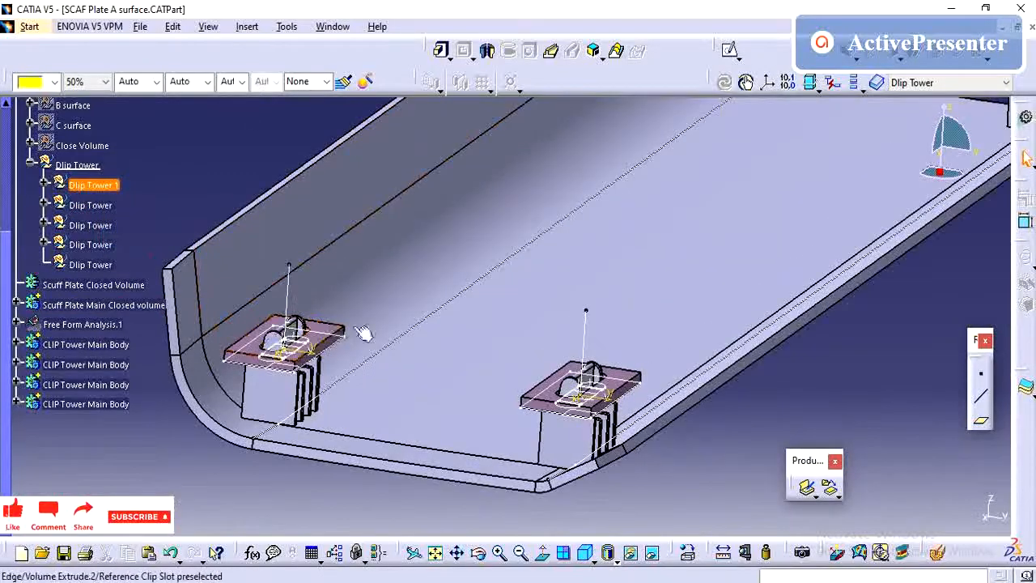
middle_click_drag(284, 350, 280, 431)
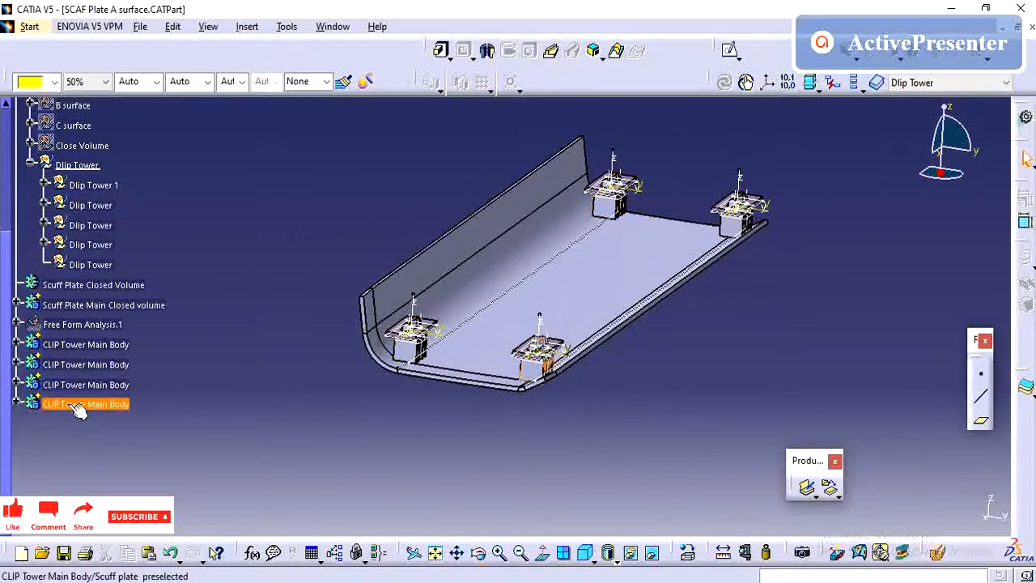
Collapse the Dlip Tower set and the Design set in the specification tree.
scroll(32, 291, "up", 3)
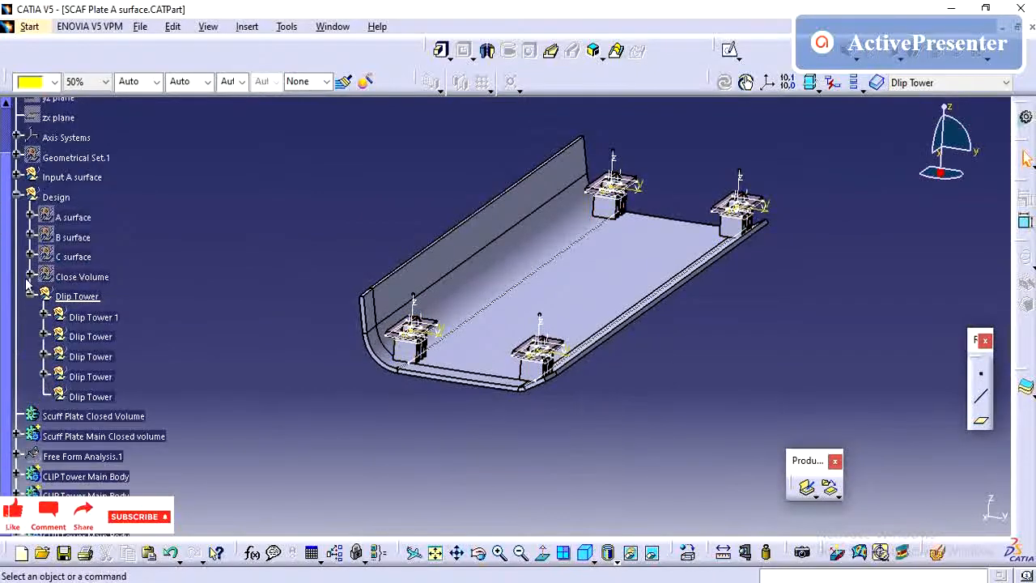
left_click(31, 298)
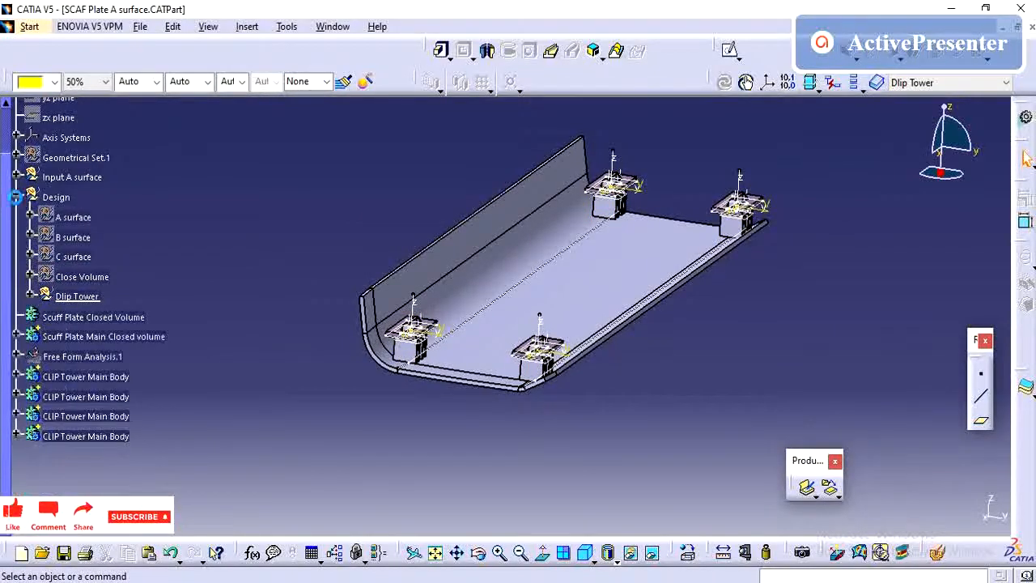
left_click(16, 197)
Examine which clip towers on the plate correspond to the first two CLIP Tower Main Body entries, and clear the selection.
middle_click_drag(424, 384, 450, 328)
middle_click_drag(447, 405, 437, 392)
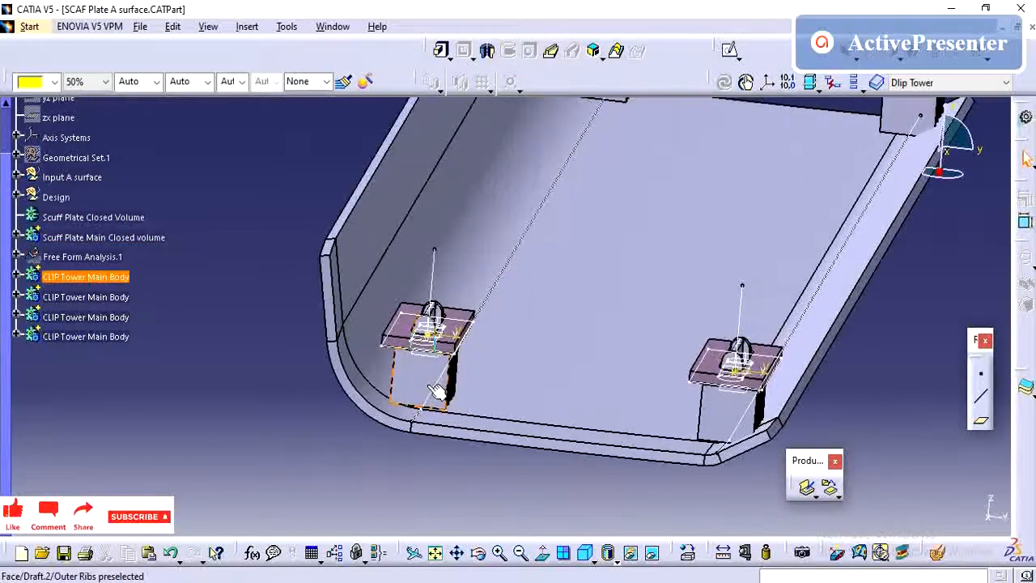
left_click(416, 375)
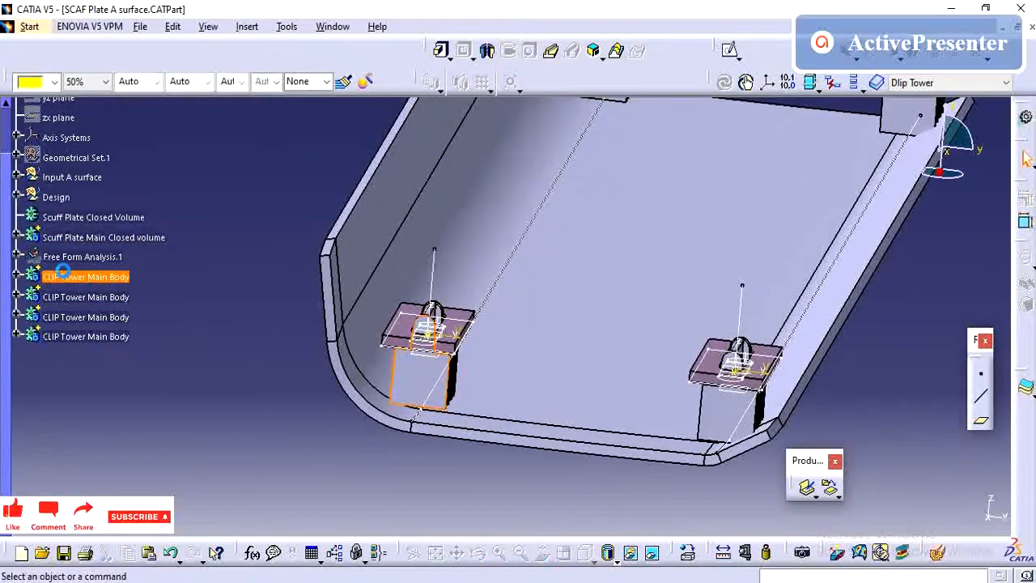
left_click(81, 277)
left_click(121, 297)
middle_click_drag(380, 274, 301, 310)
left_click(257, 297)
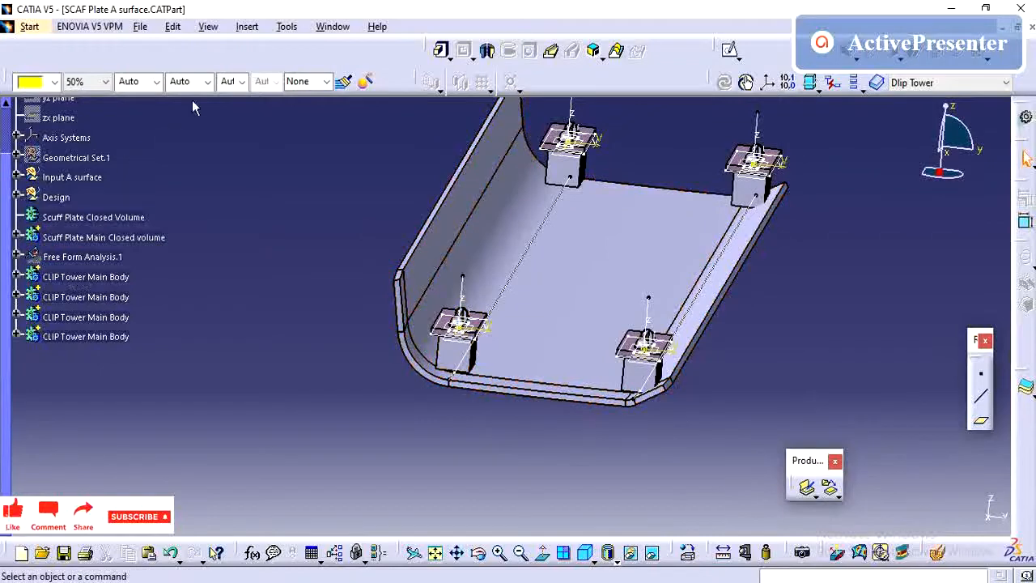
Insert a new body into the scuff plate part.
left_click(247, 26)
left_click(264, 68)
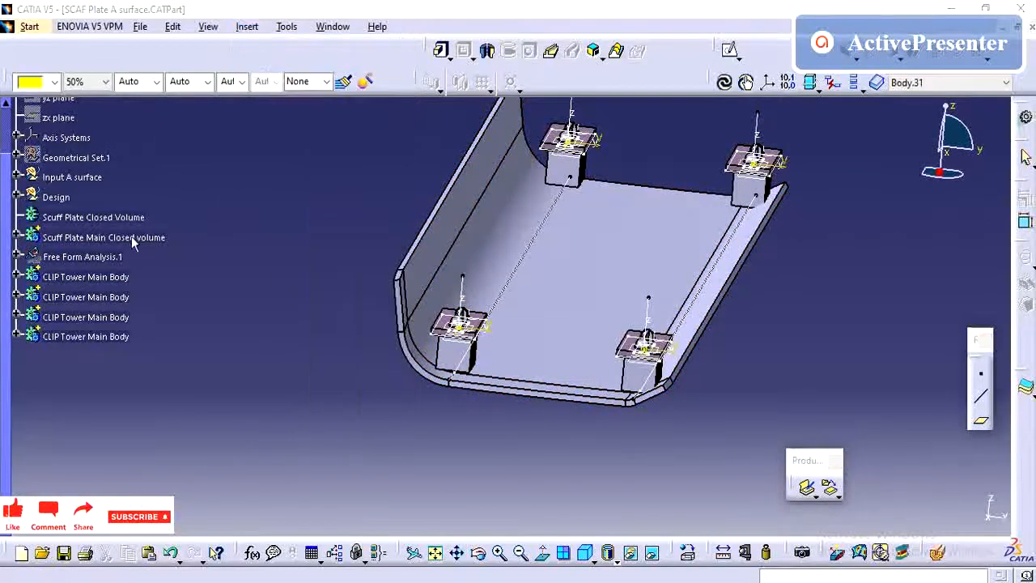
key("Return")
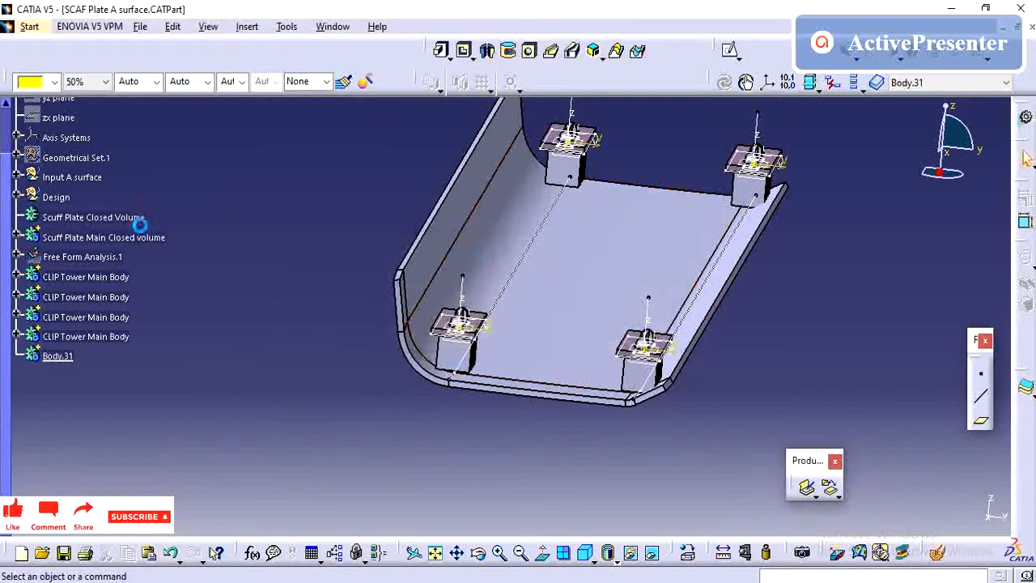
Define the Scuff plate part as the in-work object and insert another new body.
right_click(37, 146)
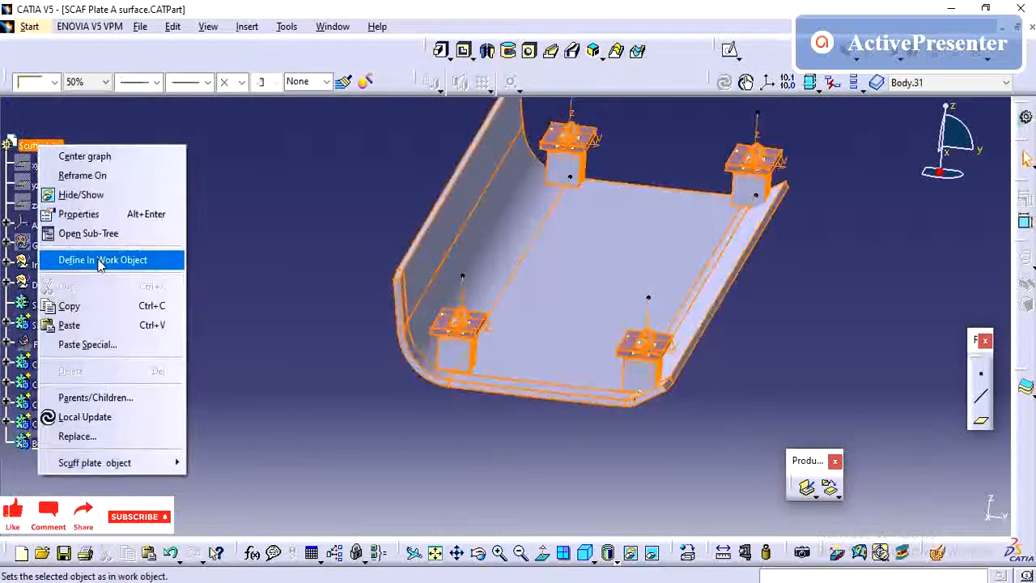
left_click(100, 262)
left_click(209, 27)
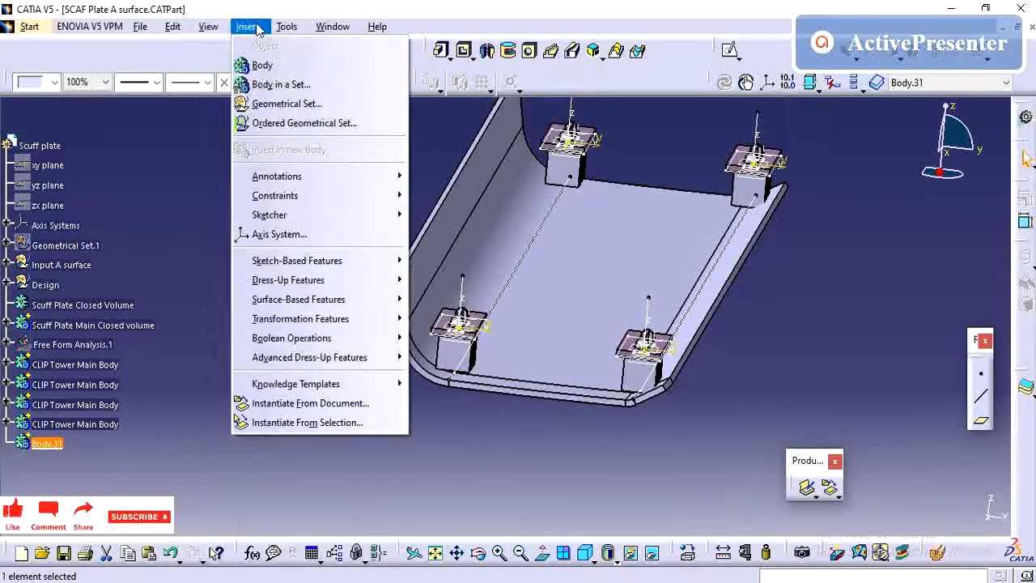
left_click(259, 66)
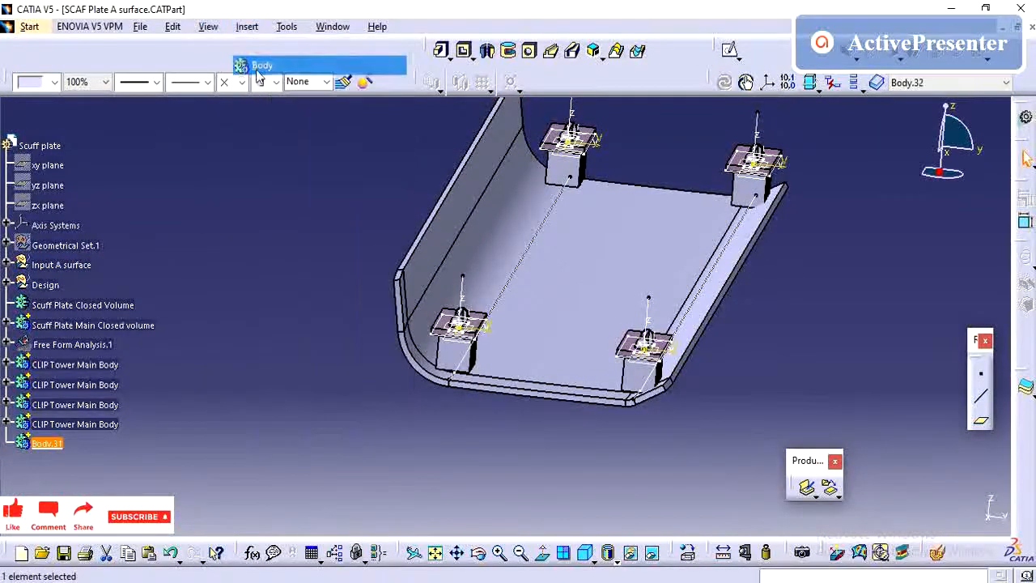
Rename Body.31 as Clip Tower Assembly.
right_click(66, 451)
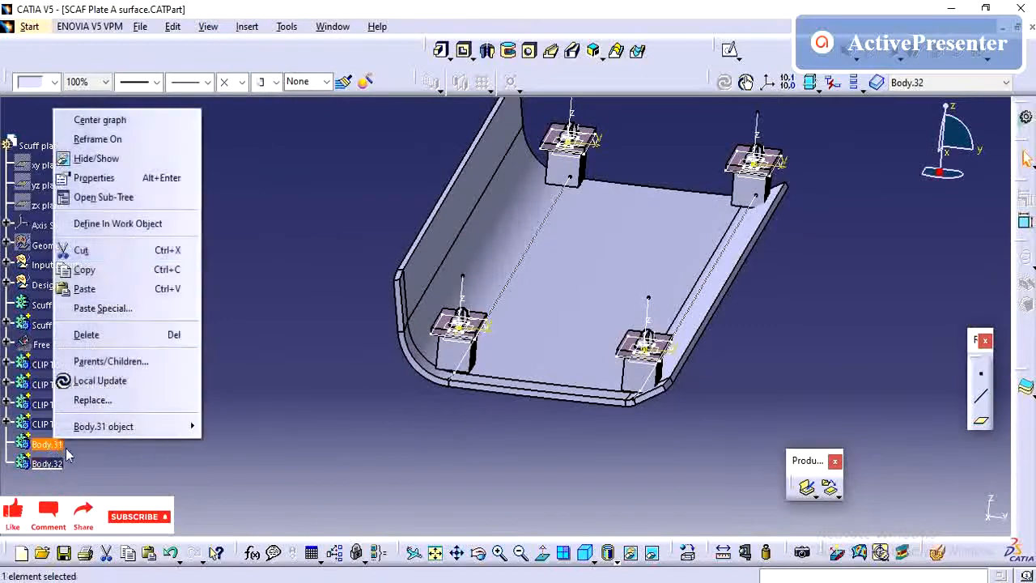
left_click(111, 178)
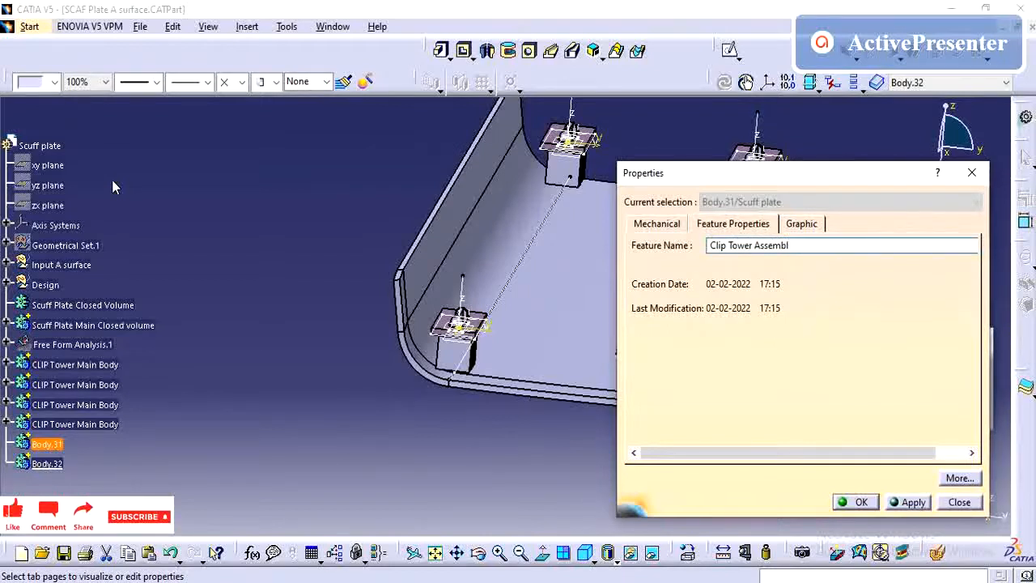
type("y")
key("Return")
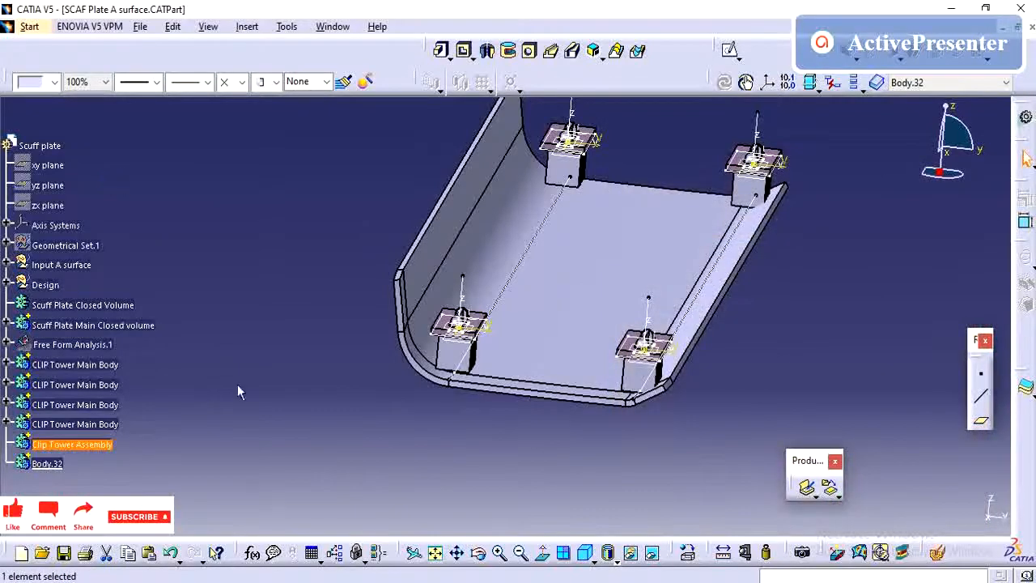
Add all four CLIP Tower Main Body entries to the Clip Tower Assembly body with a Boolean Add.
left_click(101, 367)
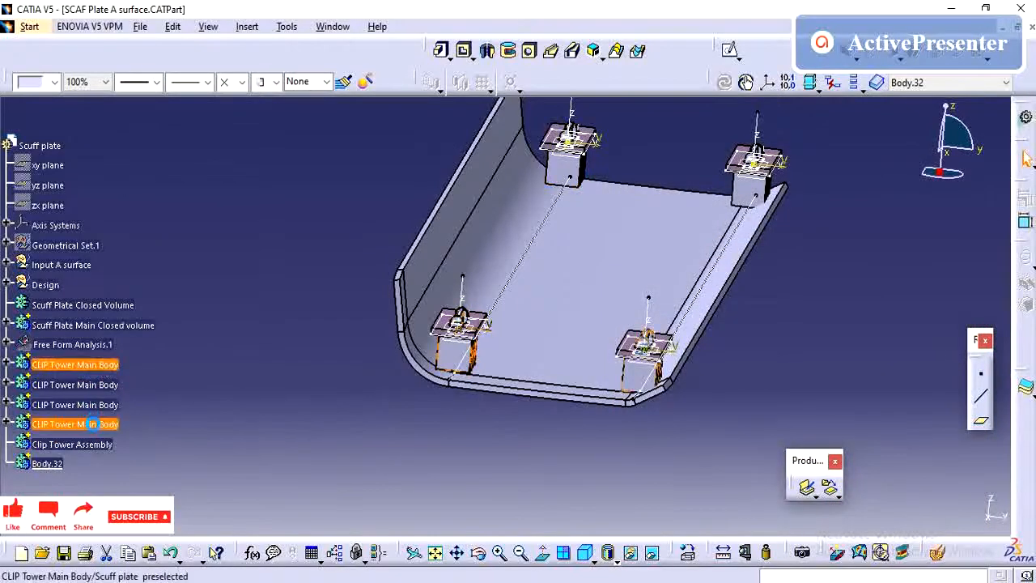
left_click(93, 424, "shift")
right_click(92, 424)
mouse_move(159, 413)
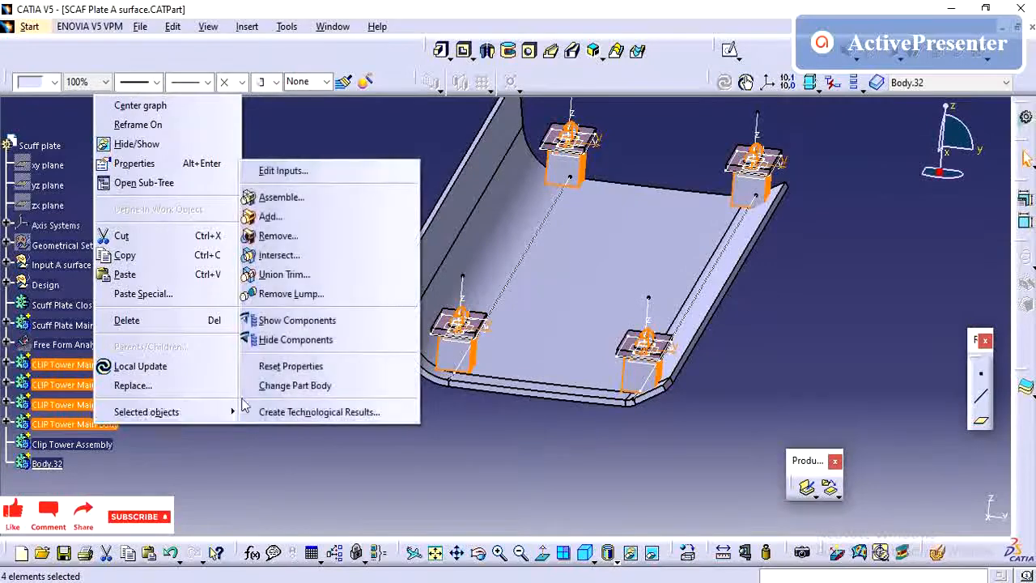
left_click(283, 216)
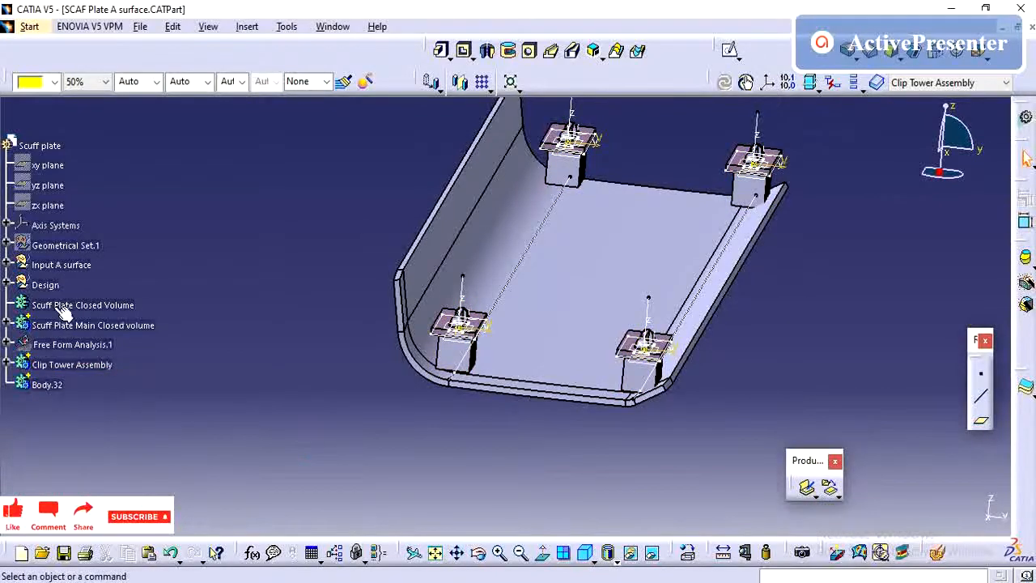
Define Scuff Plate Closed Volume as the in-work object and Boolean Add the Scuff Plate Main Closed volume body to it.
left_click(7, 324)
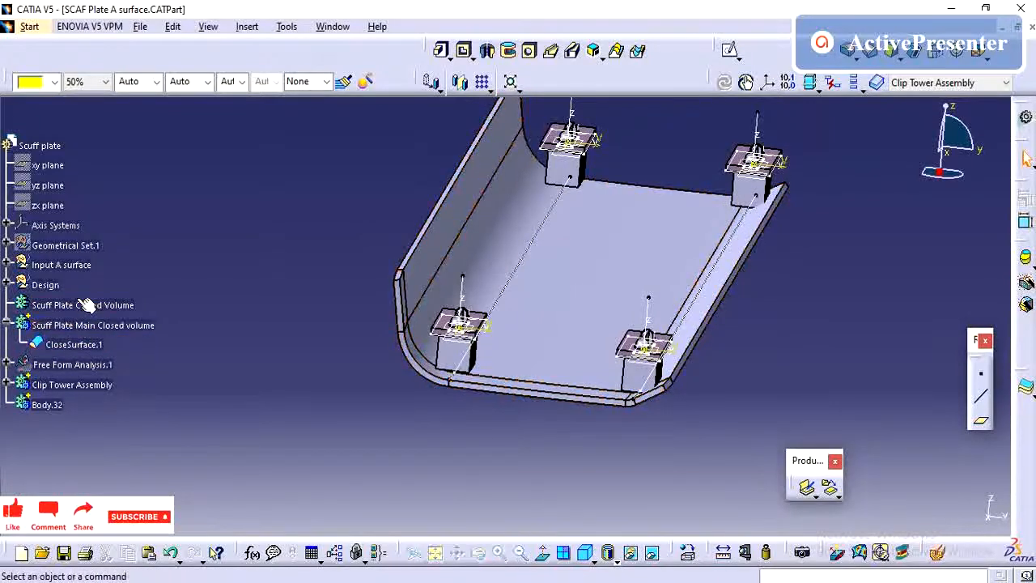
right_click(79, 305)
left_click(146, 371)
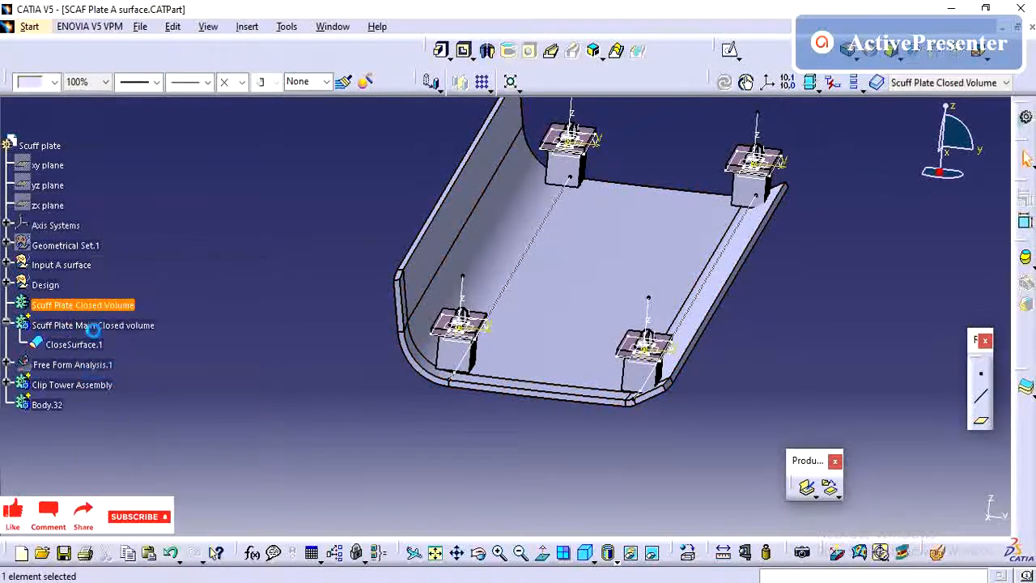
right_click(91, 324)
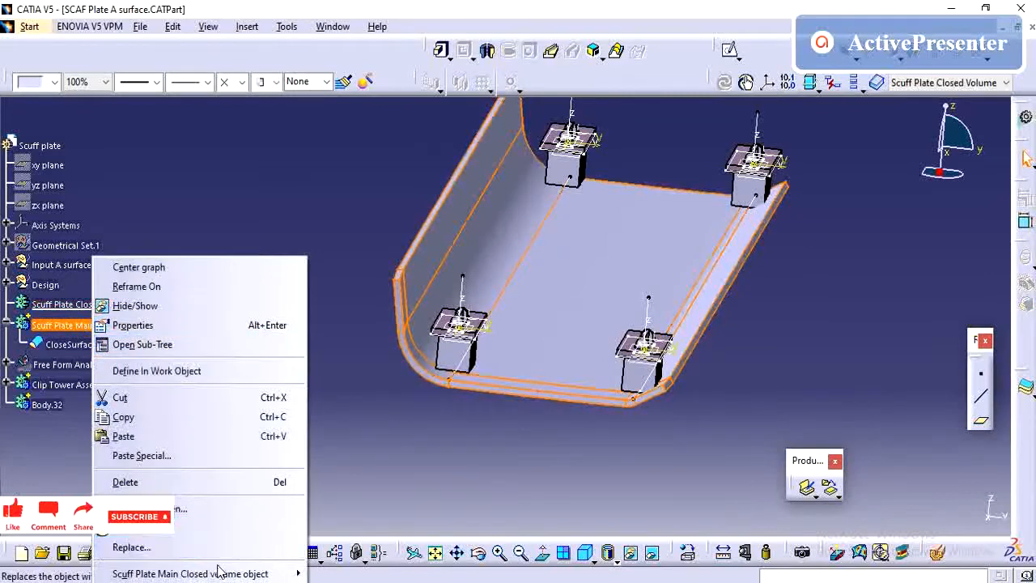
mouse_move(202, 573)
left_click(363, 384)
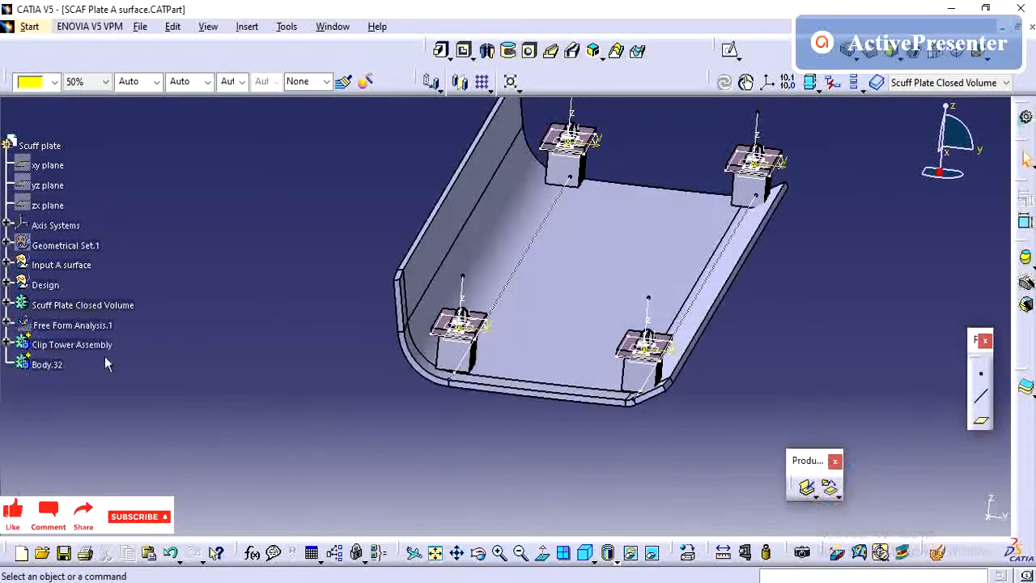
left_click(7, 306)
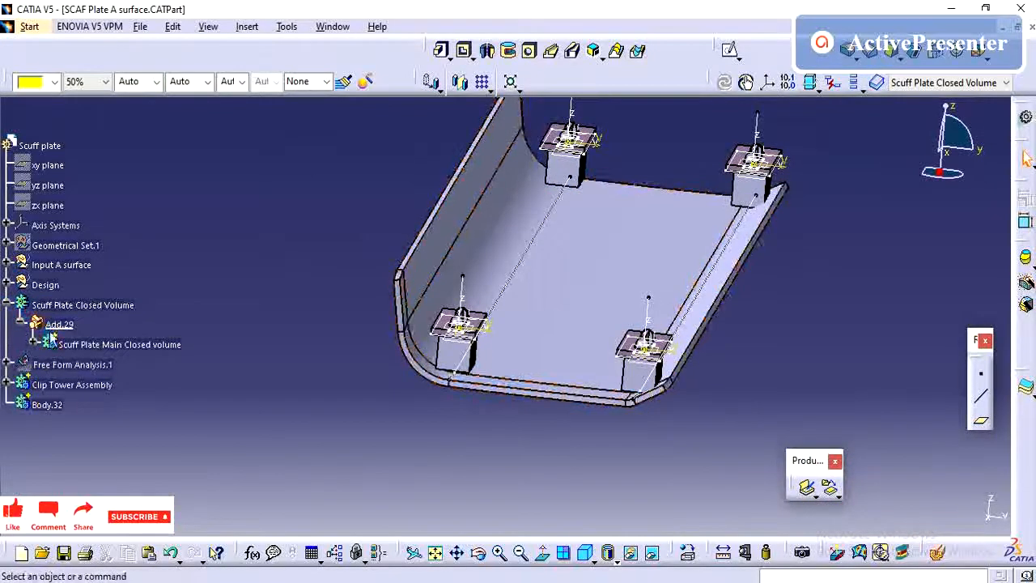
left_click(20, 324)
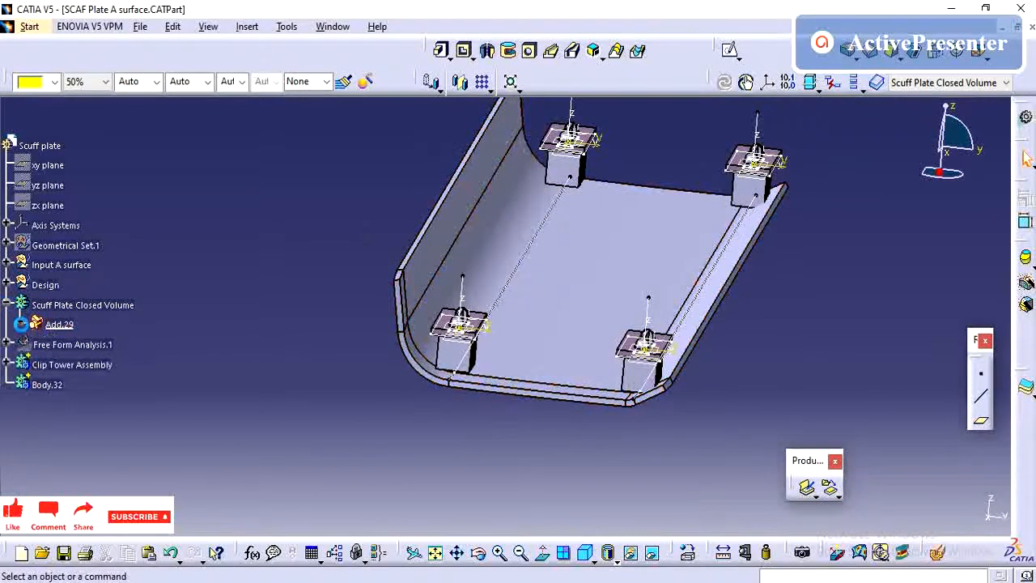
Boolean Add the Clip Tower Assembly body to Scuff Plate Closed Volume after the existing Add operation.
right_click(72, 366)
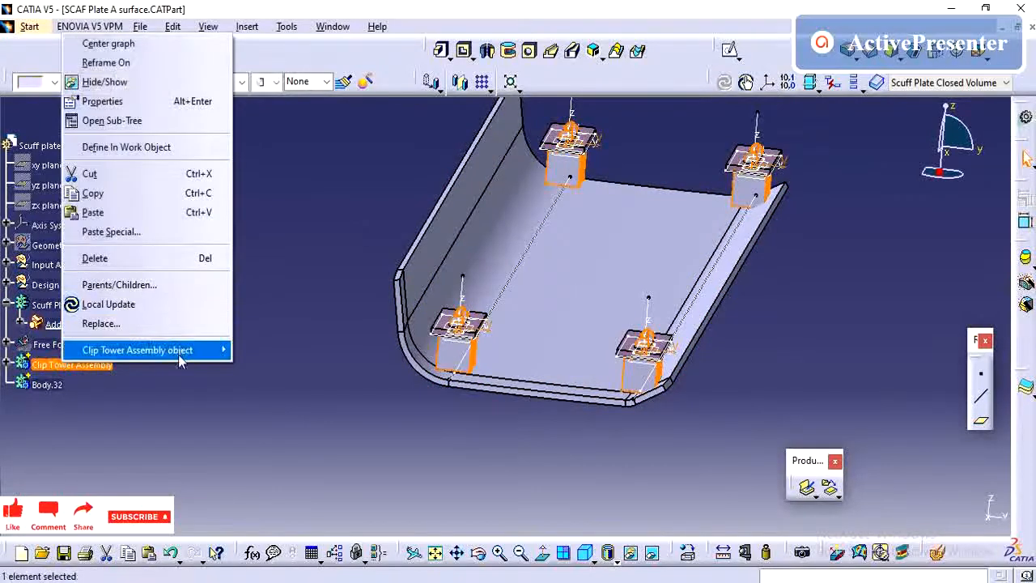
mouse_move(179, 356)
left_click(261, 396)
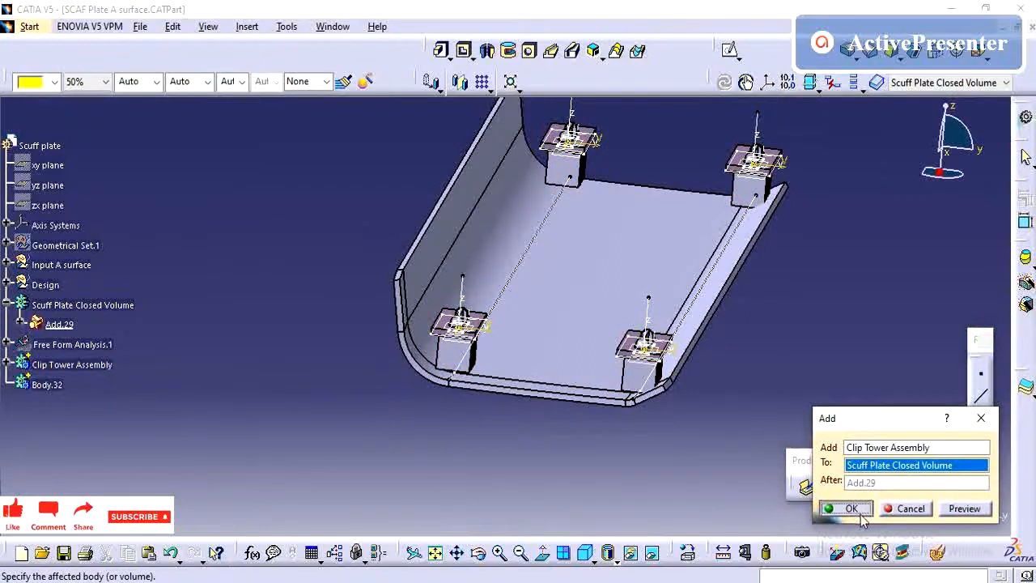
left_click(860, 514)
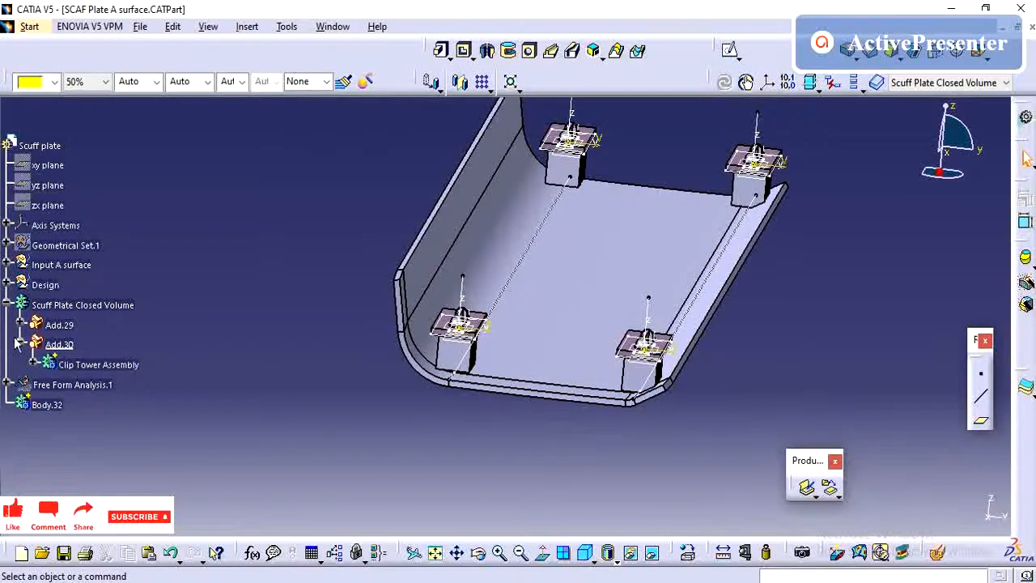
left_click(22, 346)
left_click(234, 311)
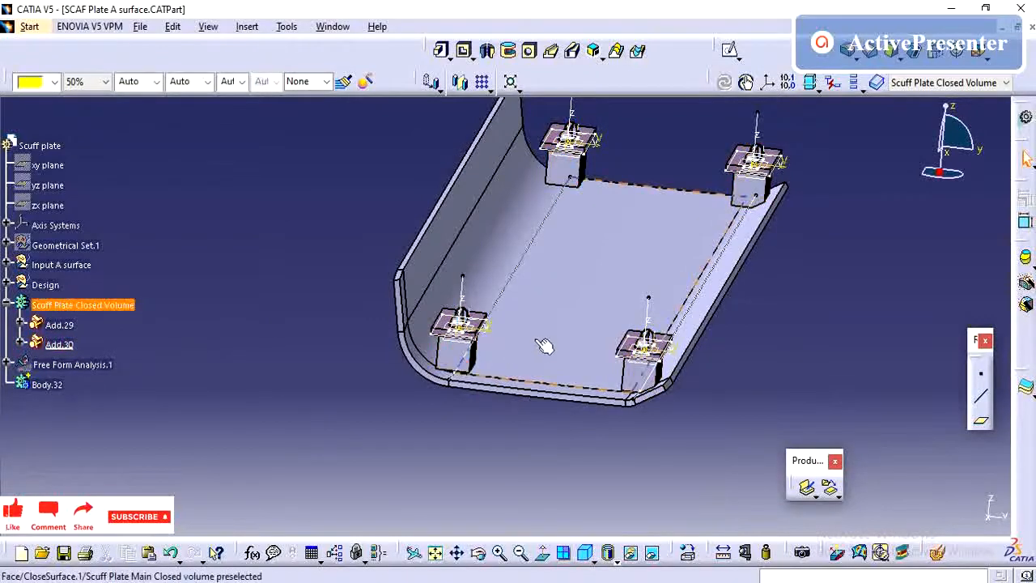
Examine how the clip towers join the plate in the combined Scuff Plate Closed Volume body and its latest Add operation.
left_click(75, 306)
middle_click_drag(451, 449, 583, 352)
left_click(583, 351)
middle_click_drag(541, 394, 391, 381)
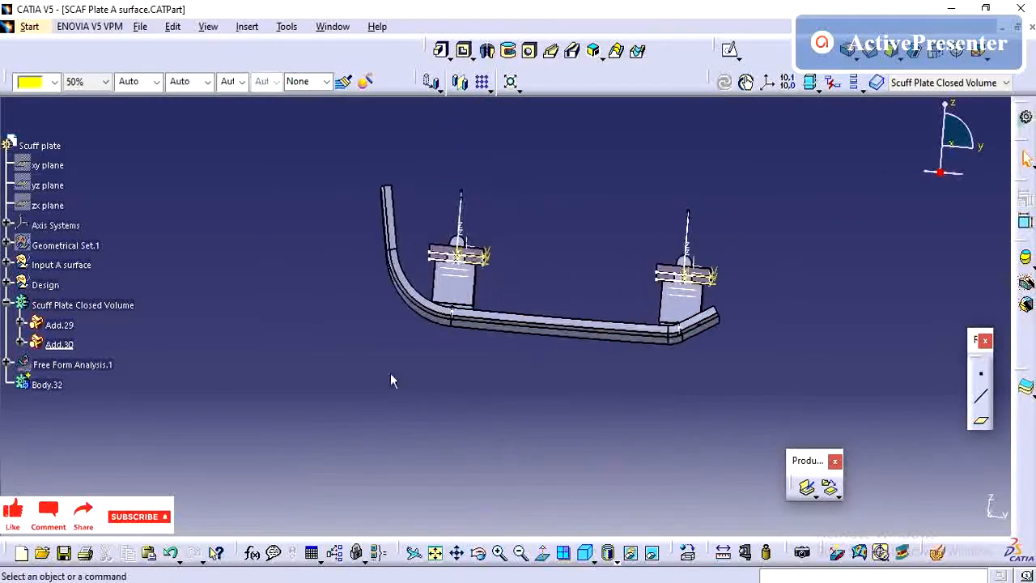
left_click(21, 344)
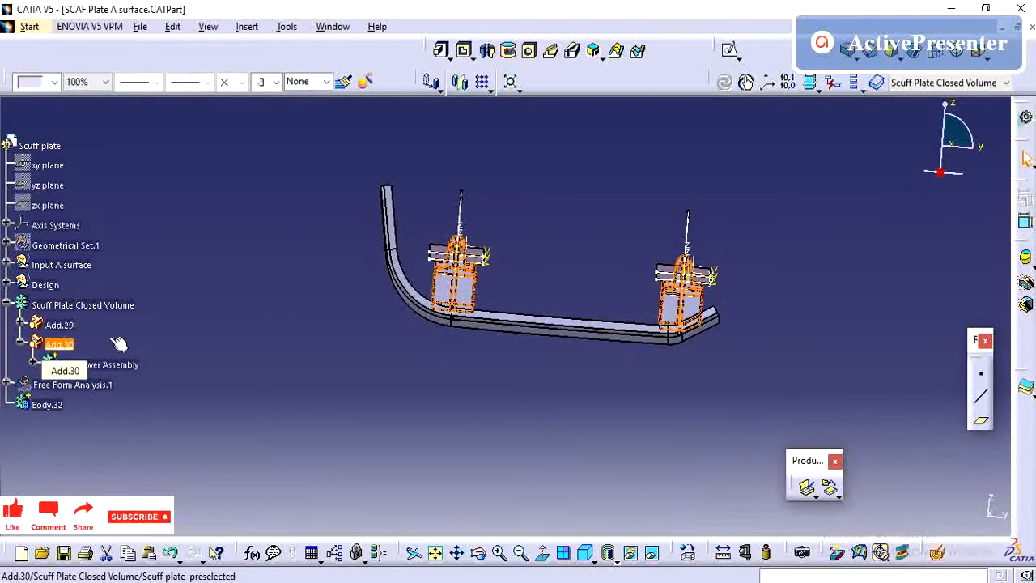
left_click(163, 327)
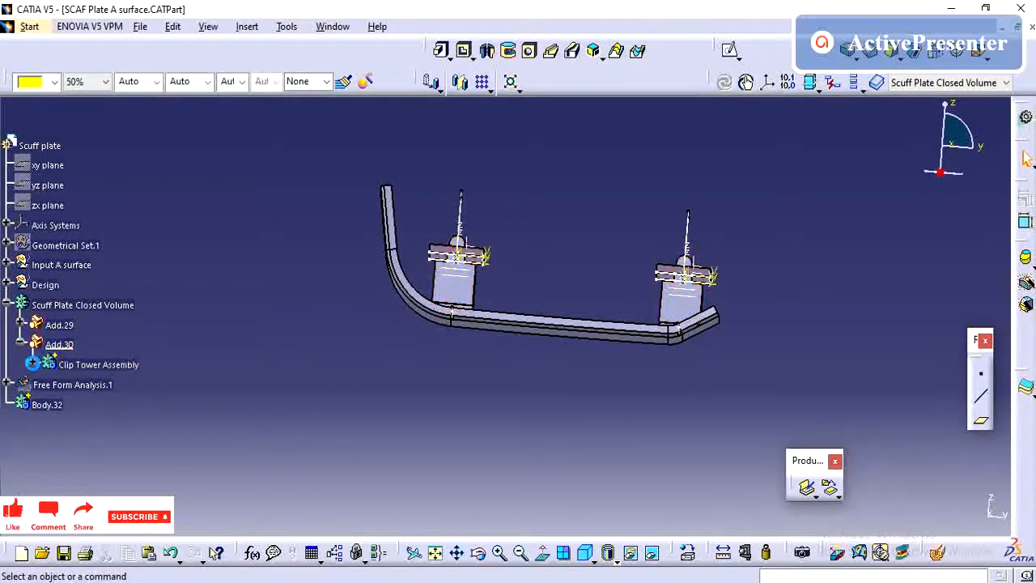
middle_click_drag(475, 334, 453, 267)
middle_click_drag(417, 445, 520, 373)
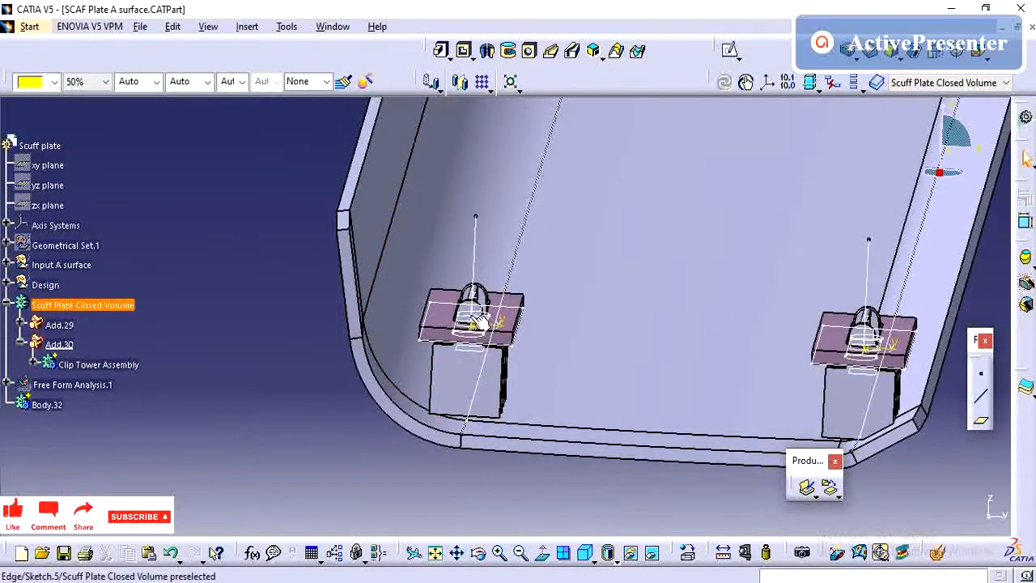
Hide the Scuff Plate Closed Volume body and set the Z coordinate of Point.2 in Dlip Tower 1 to 15 mm.
right_click(63, 314)
left_click(98, 305)
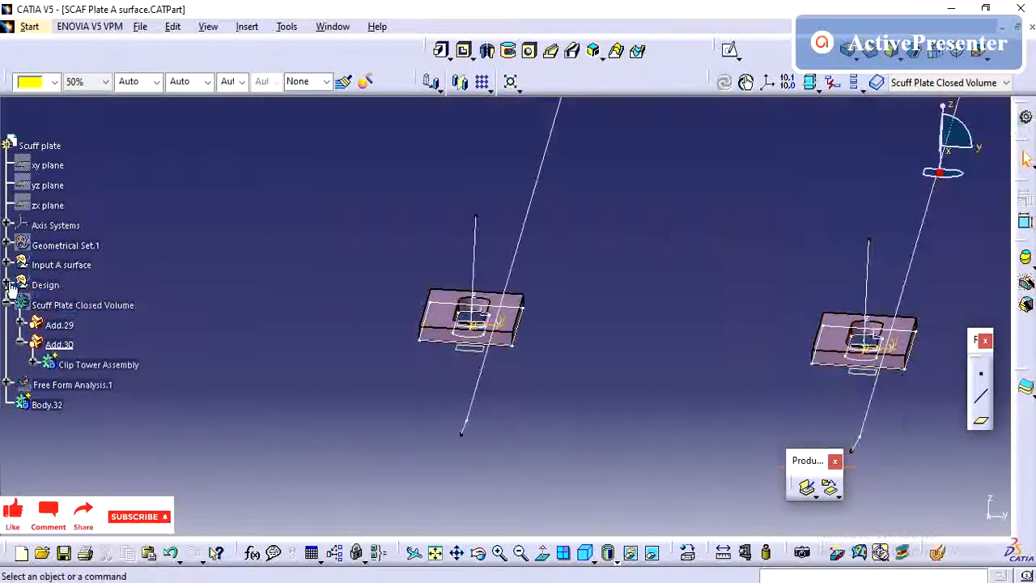
left_click(7, 285)
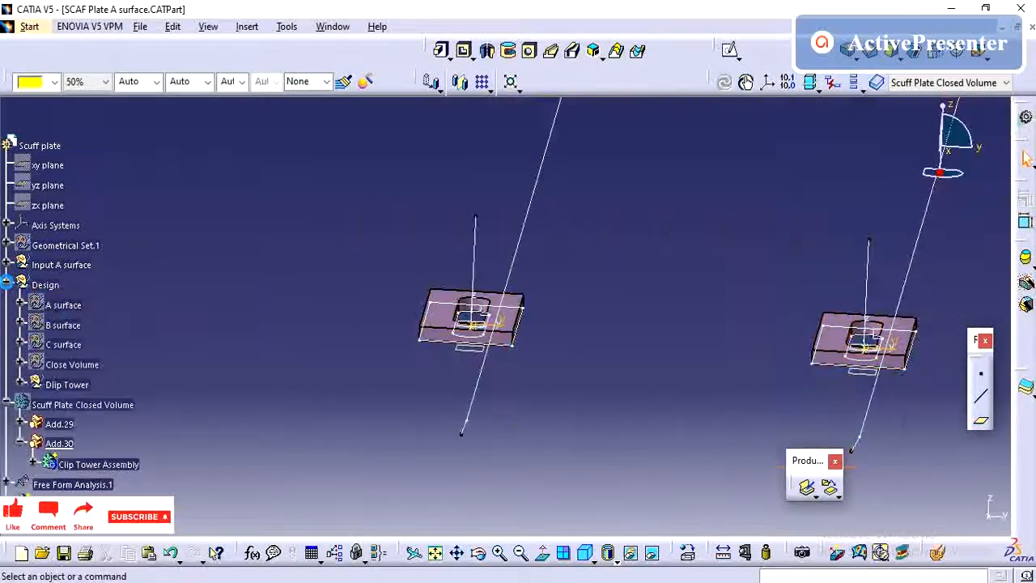
left_click(21, 383)
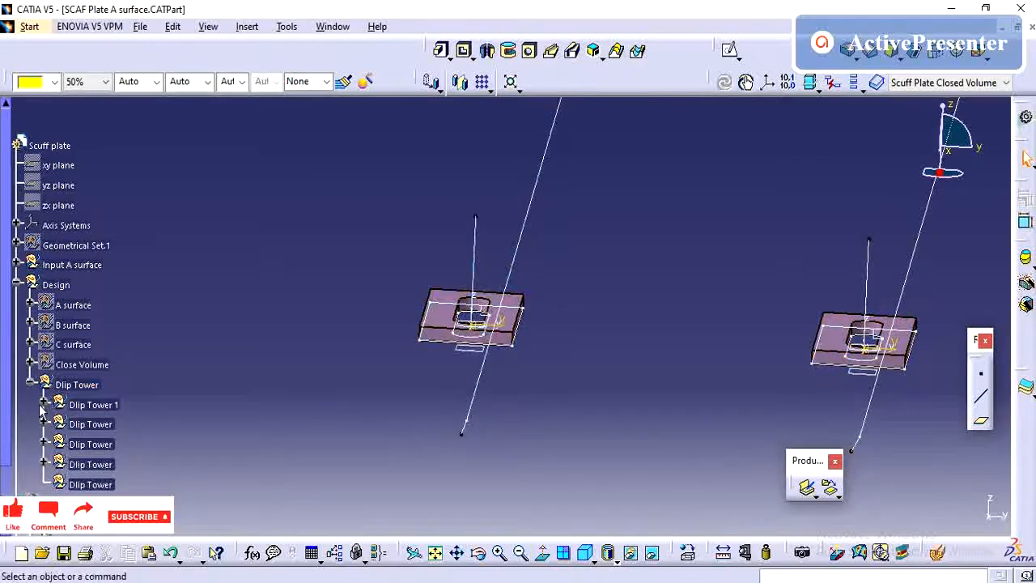
left_click(44, 404)
double_click(95, 312)
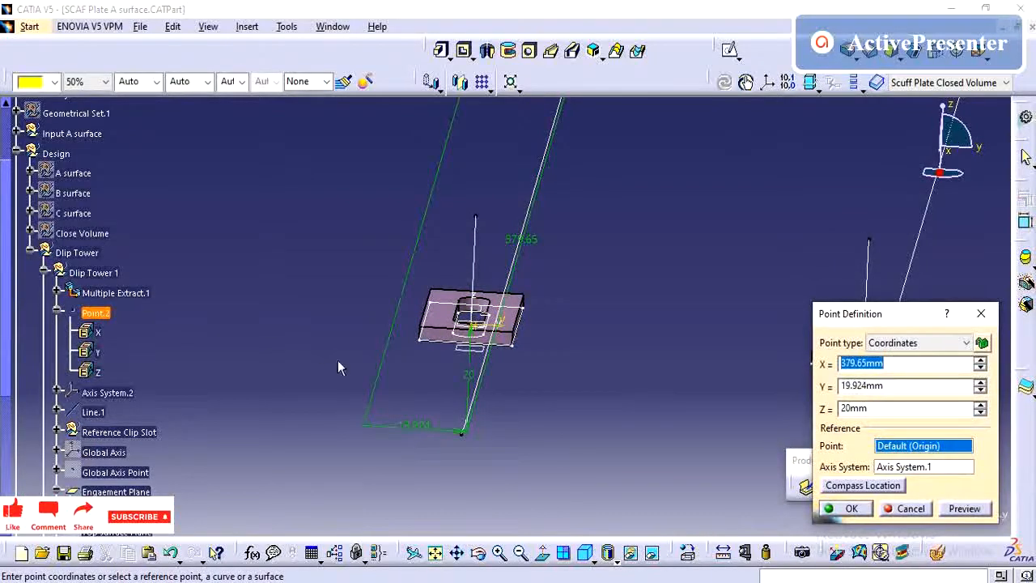
key("Return")
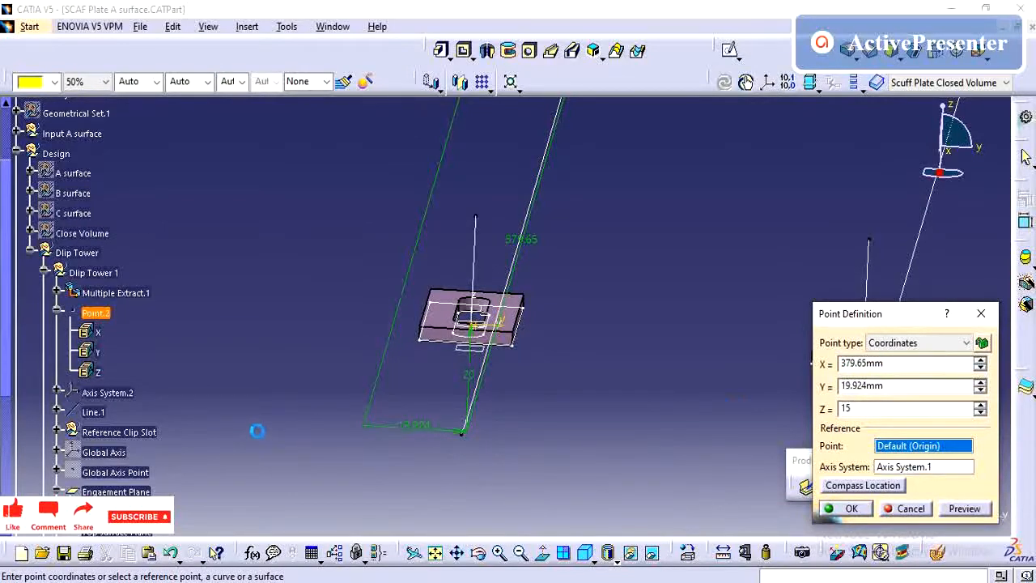
Review the coordinate definition of Point.3 in the second Dlip Tower set, then collapse that set.
scroll(161, 427, "down", 3)
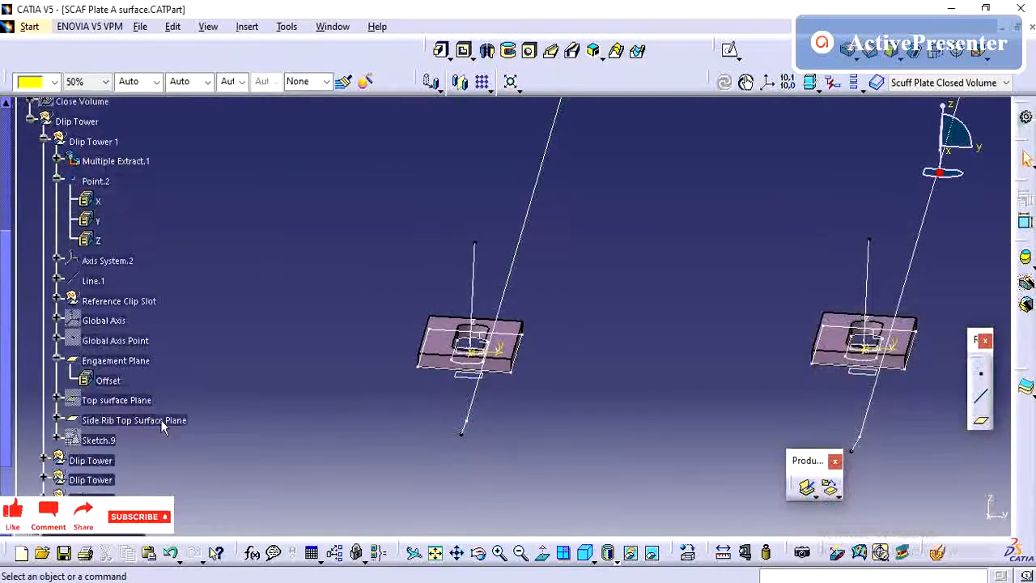
left_click(43, 461)
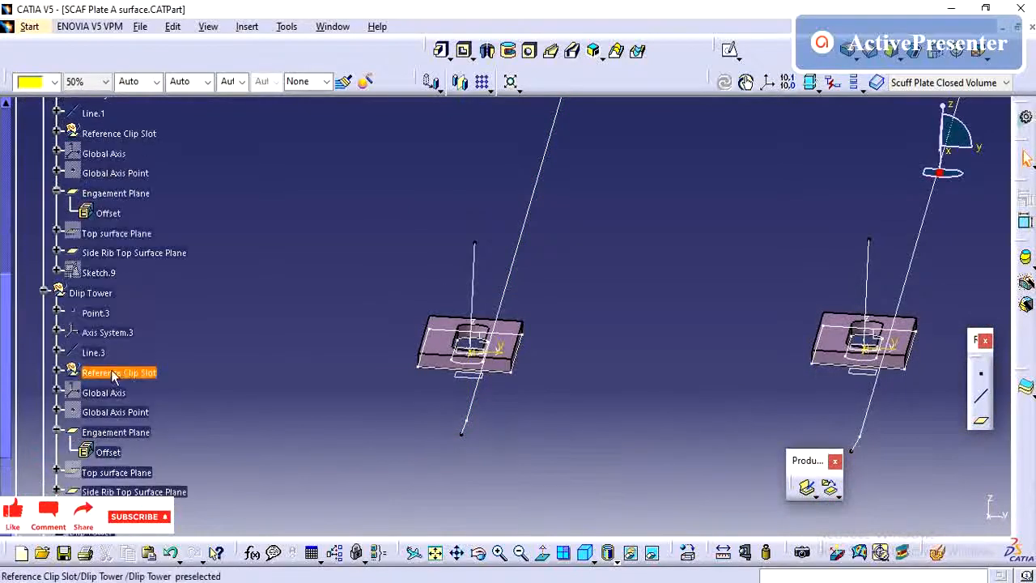
double_click(95, 313)
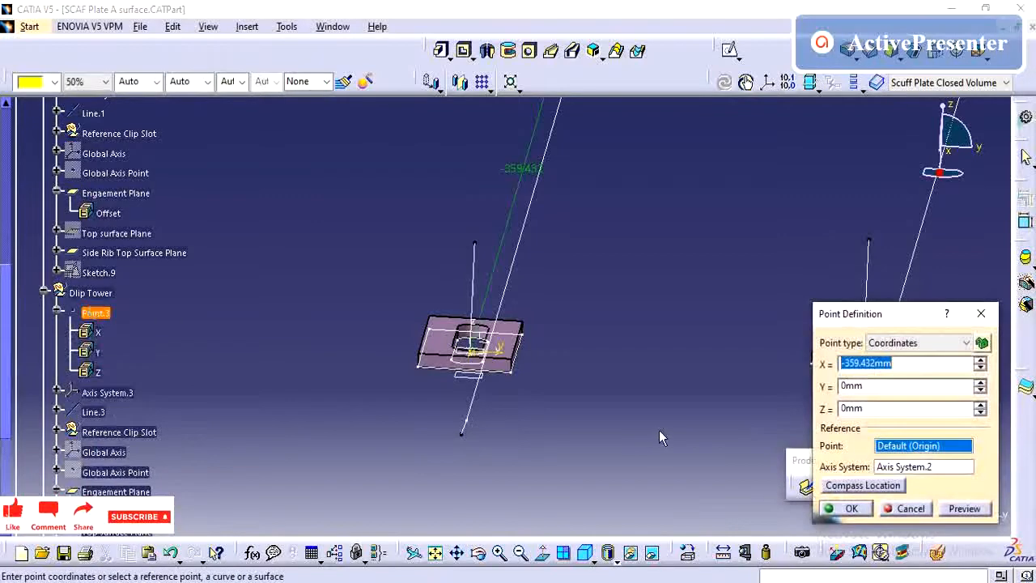
middle_click_drag(578, 447, 492, 430)
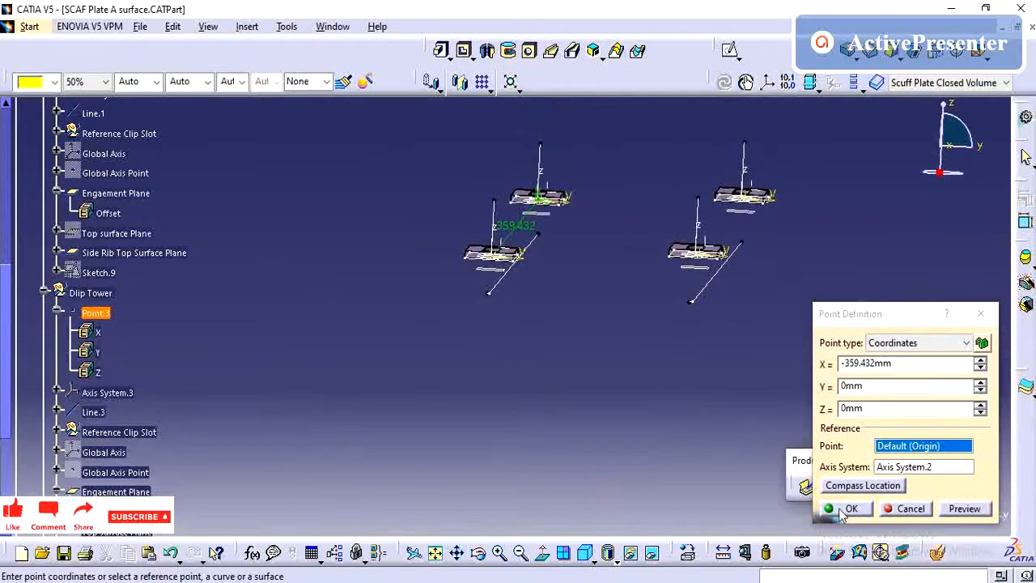
left_click(846, 509)
left_click(44, 292)
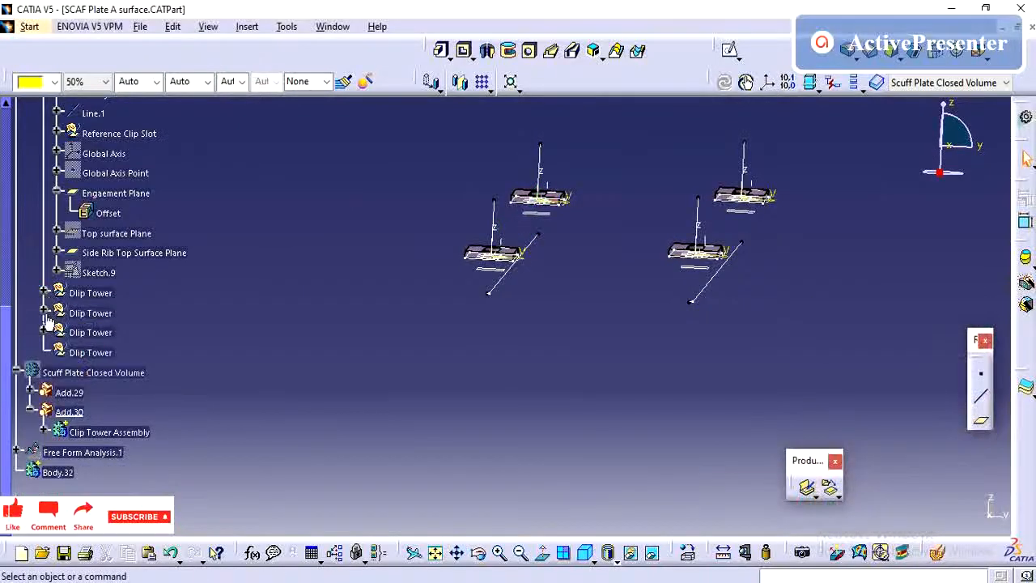
Set the Z coordinate of Point.4 in the third Dlip Tower set to 0 mm.
left_click(44, 312)
double_click(96, 313)
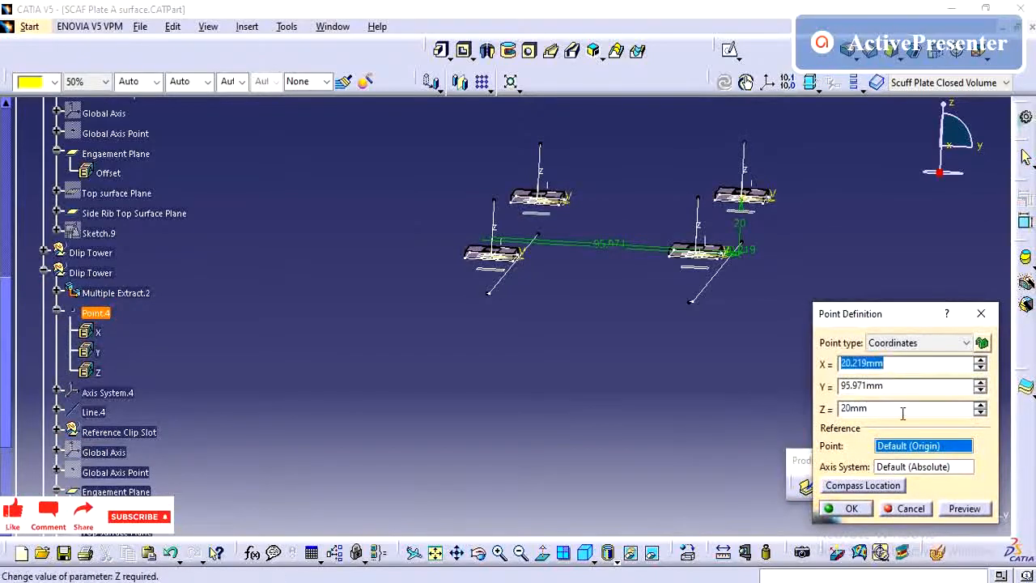
double_click(903, 409)
type("0")
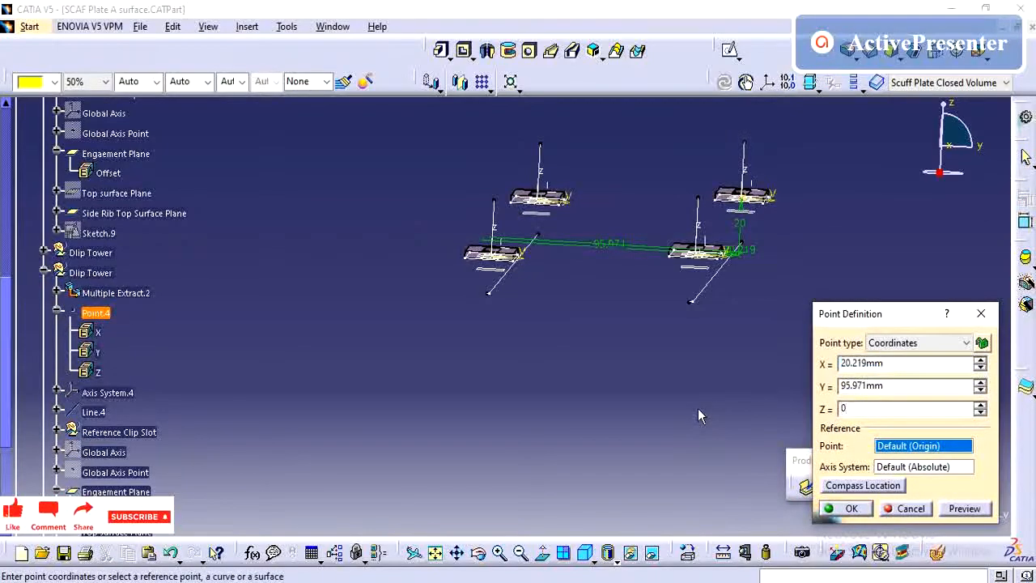
key("Return")
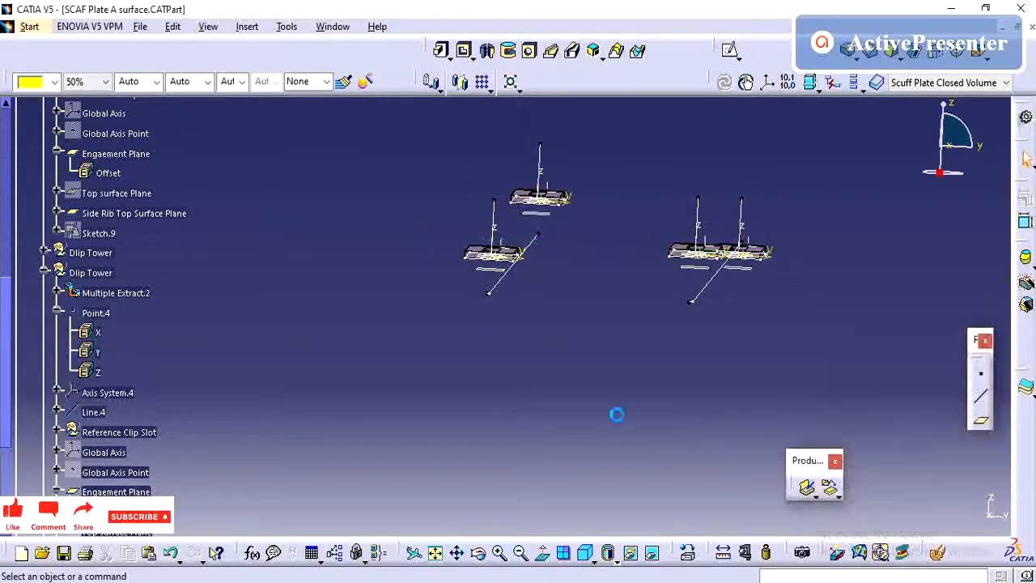
Set the Z coordinate of Point.4 to 15 mm and collapse its Dlip Tower set.
double_click(90, 314)
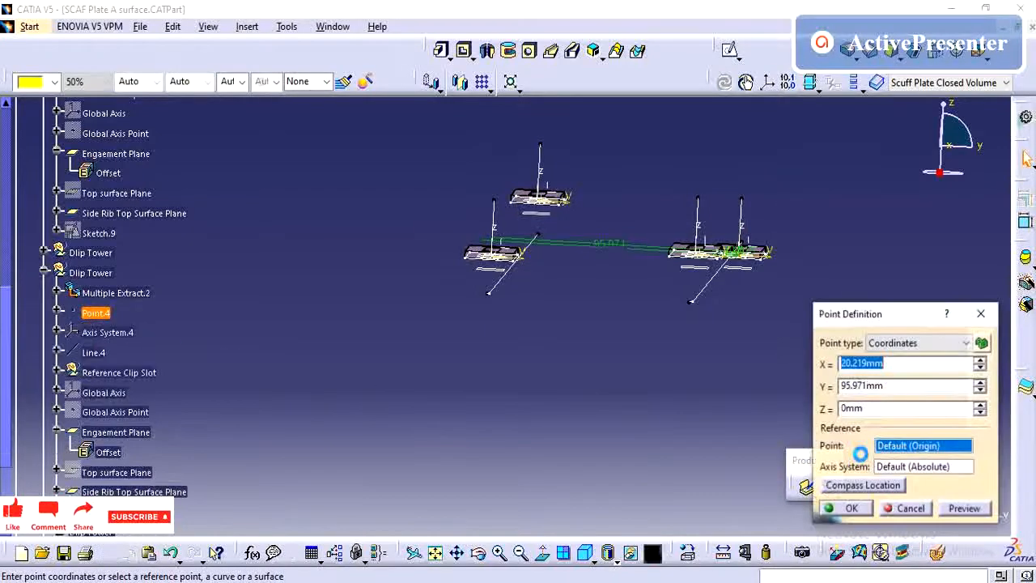
double_click(881, 410)
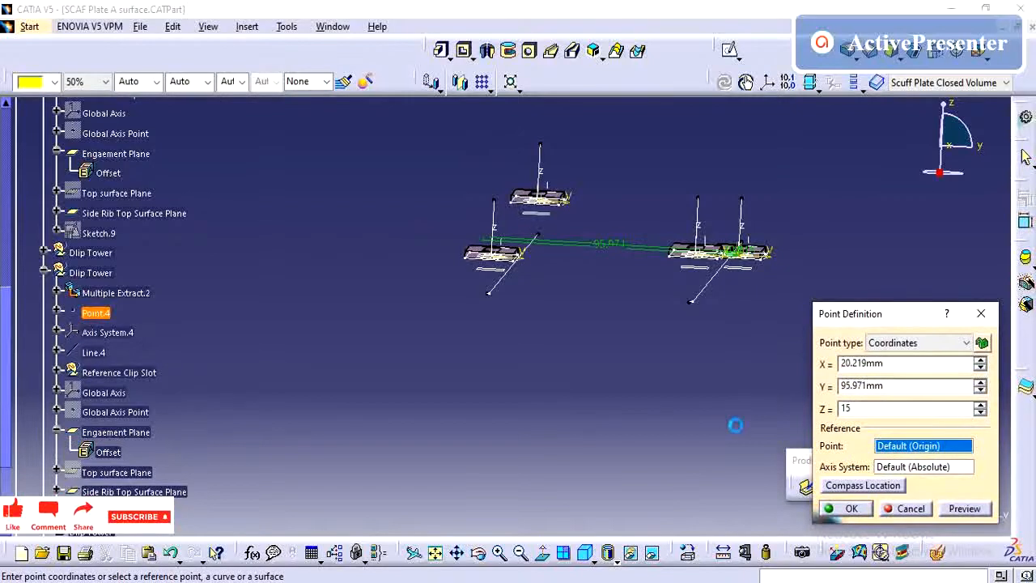
key("Return")
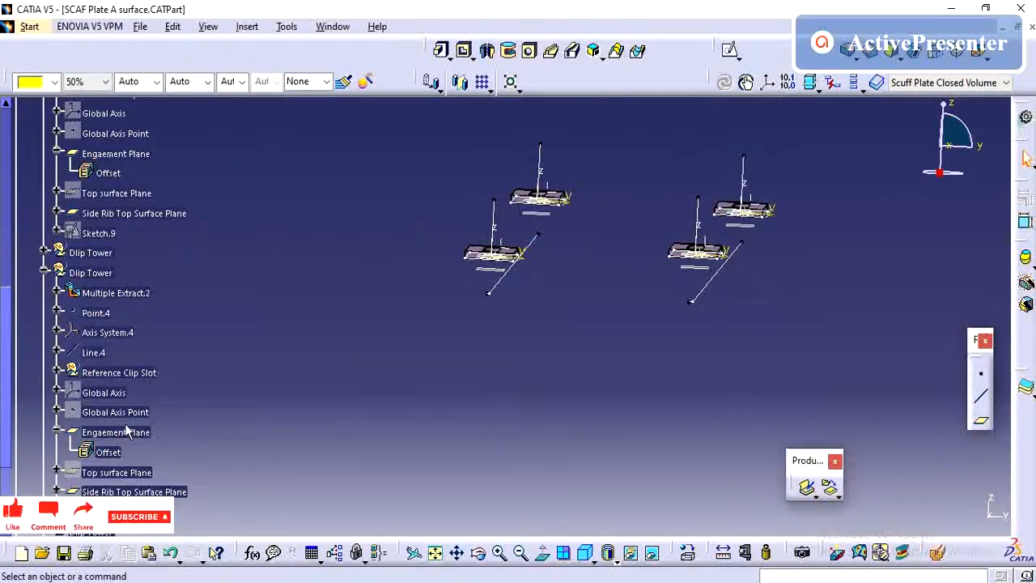
left_click(45, 273)
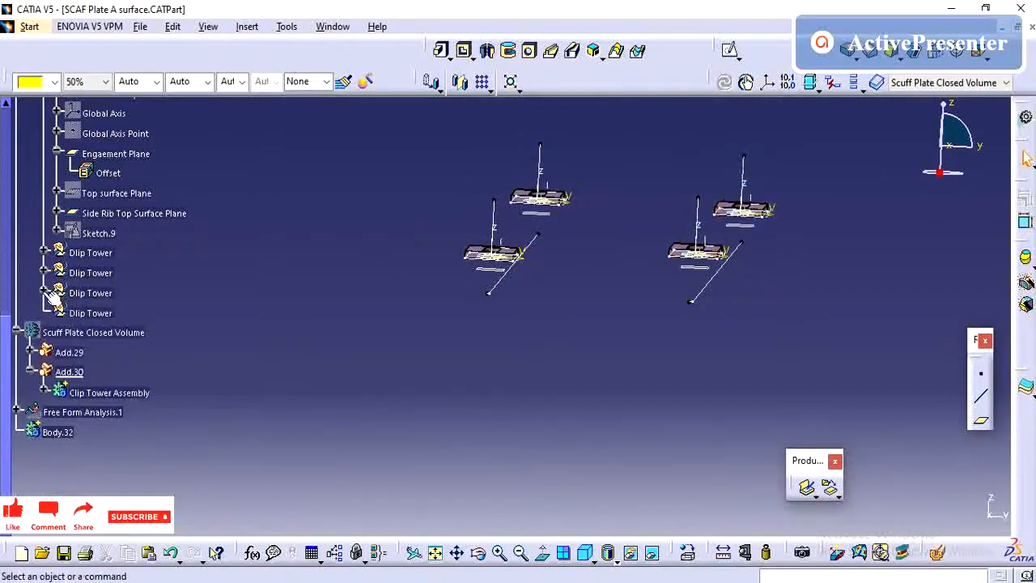
Set the Z coordinate of Point.5 in the fourth Dlip Tower set to 15 mm.
left_click(45, 293)
double_click(93, 312)
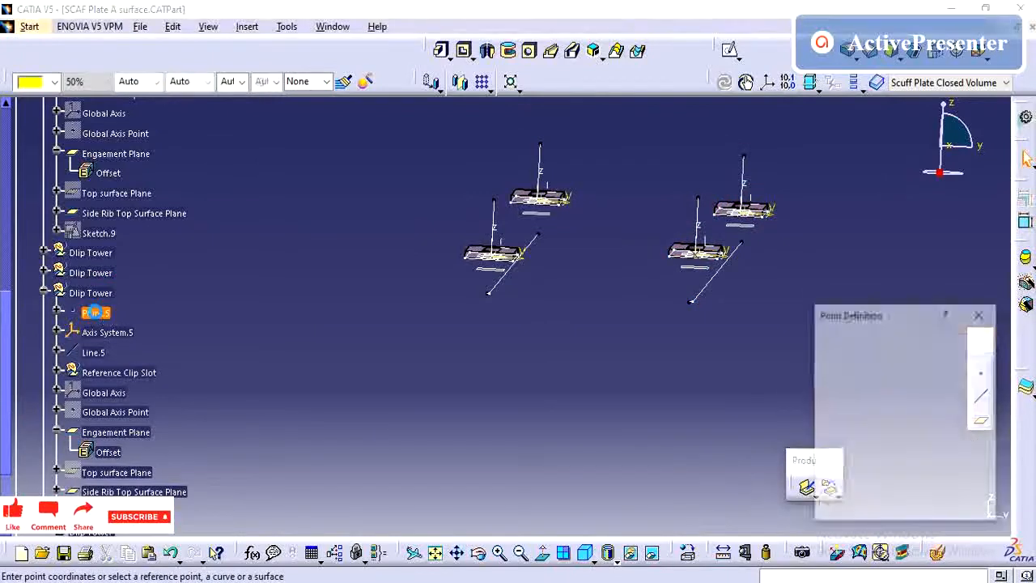
double_click(936, 407)
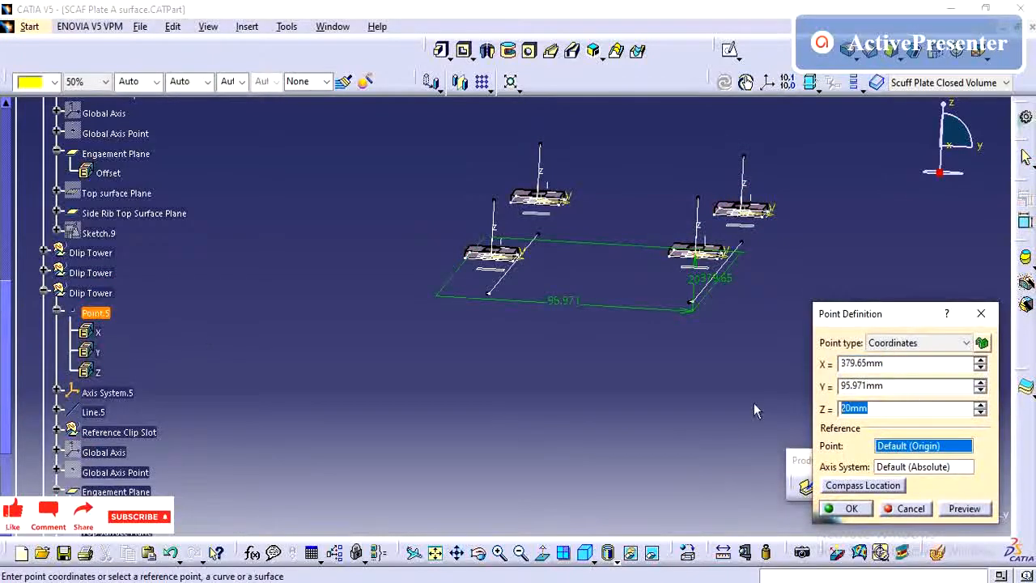
type("15")
key("Return")
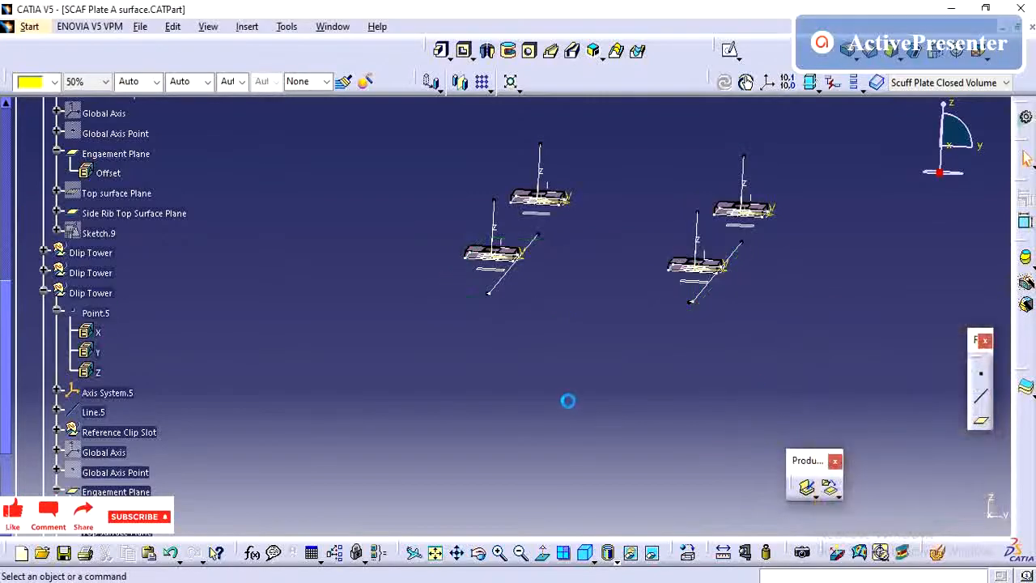
Collapse and hide the parent Dlip Tower set, and show the Scuff Plate Closed Volume body again.
scroll(257, 387, "up", 10)
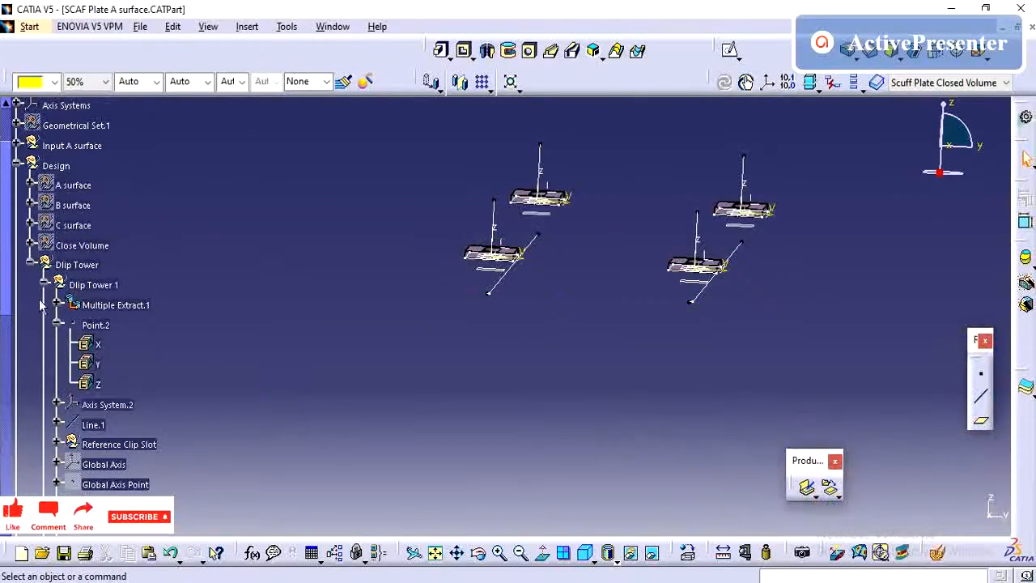
left_click(28, 262)
left_click(77, 264)
right_click(77, 265)
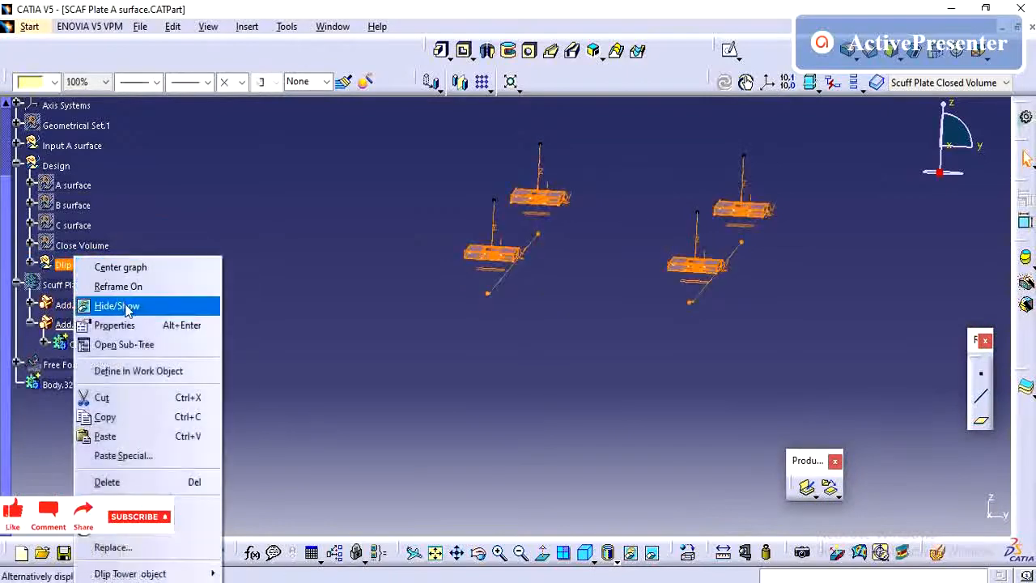
left_click(114, 305)
left_click(95, 285)
right_click(96, 285)
left_click(143, 303)
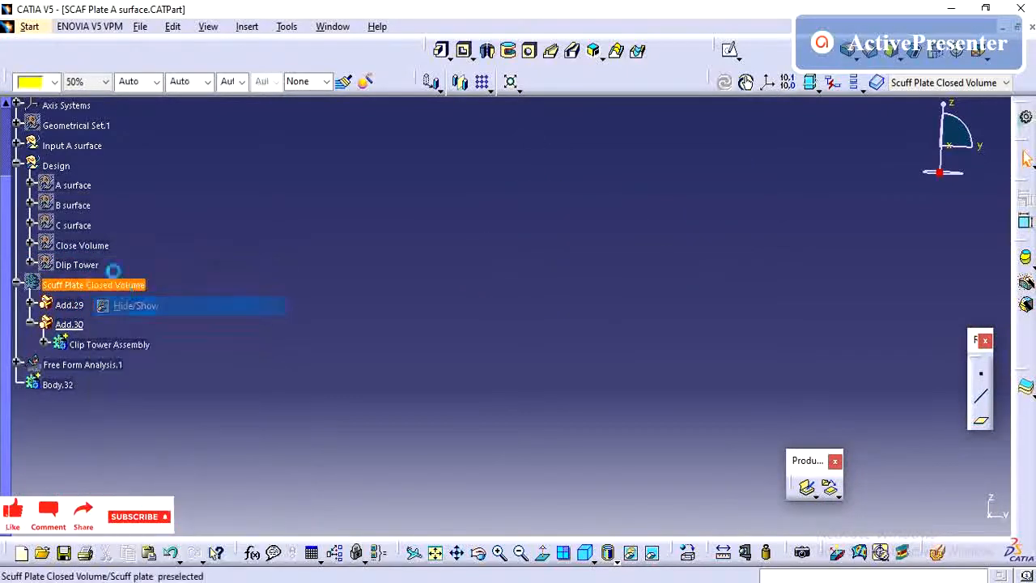
left_click(58, 166)
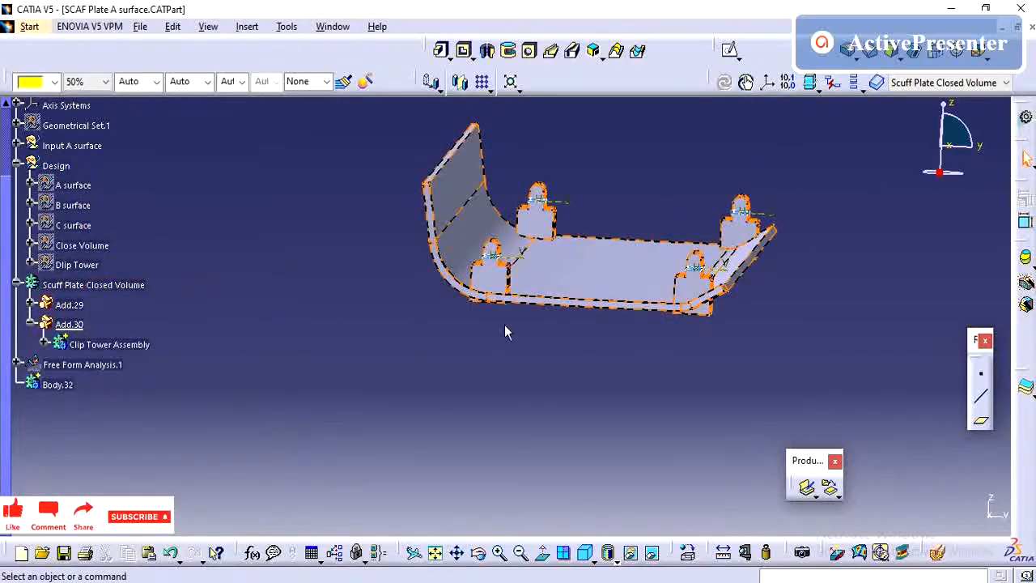
mouse_move(507, 329)
middle_mouse_down()
mouse_move(540, 312)
mouse_move(555, 277)
mouse_move(520, 332)
middle_mouse_up()
Change the Add.30 Boolean operation of the Clip Tower Assembly into a Union Trim.
right_click(84, 331)
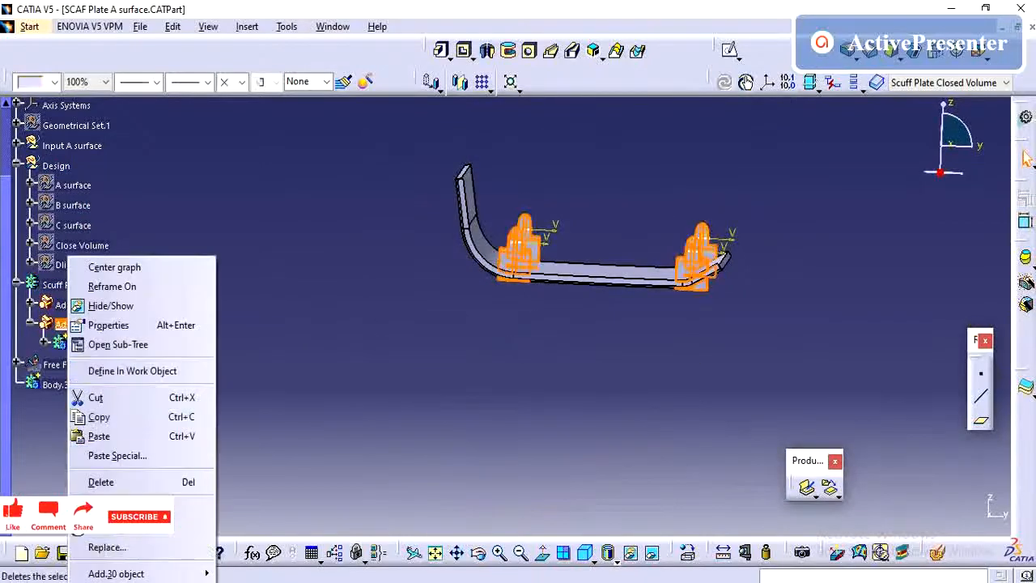
mouse_move(121, 573)
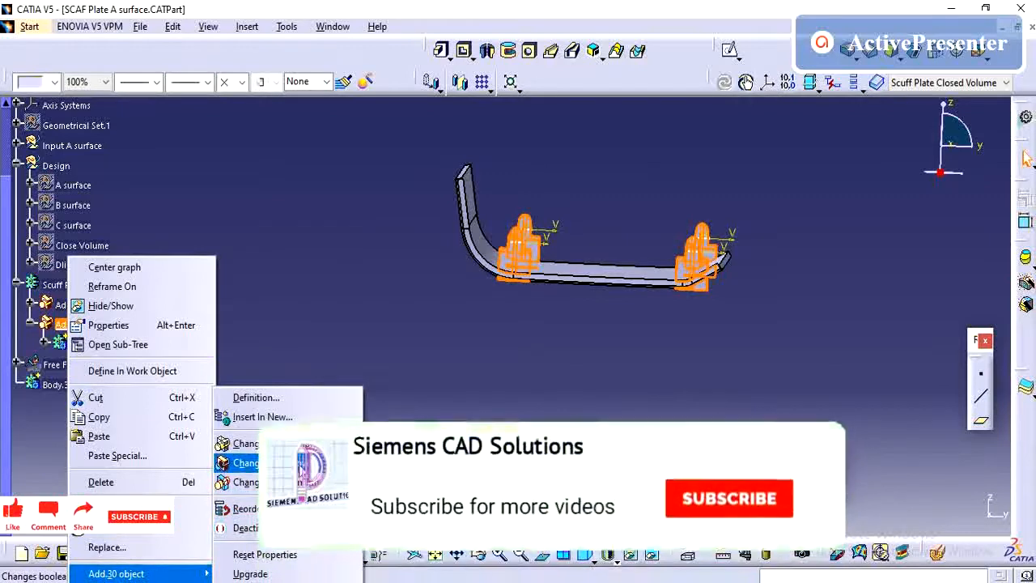
left_click(275, 482)
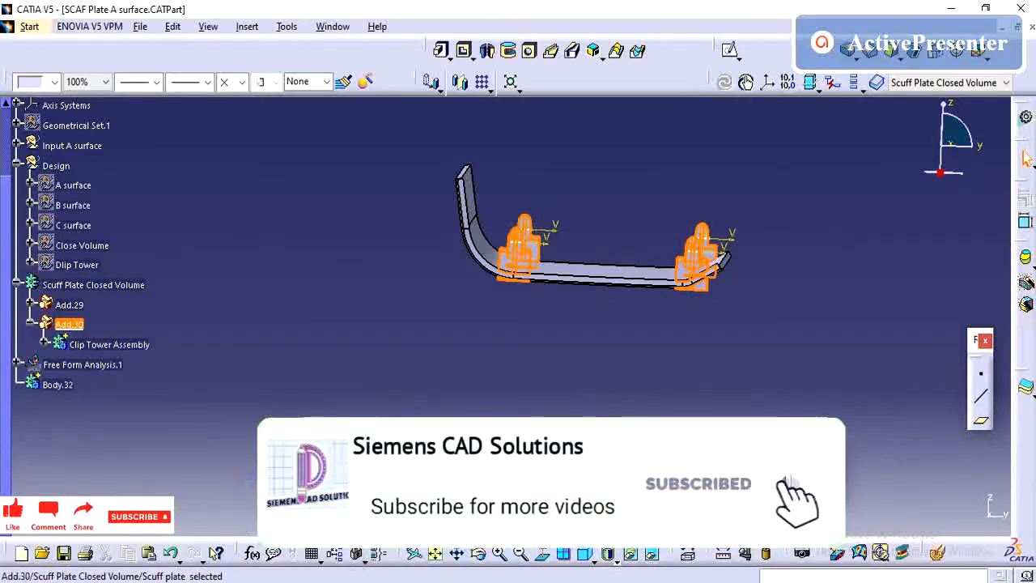
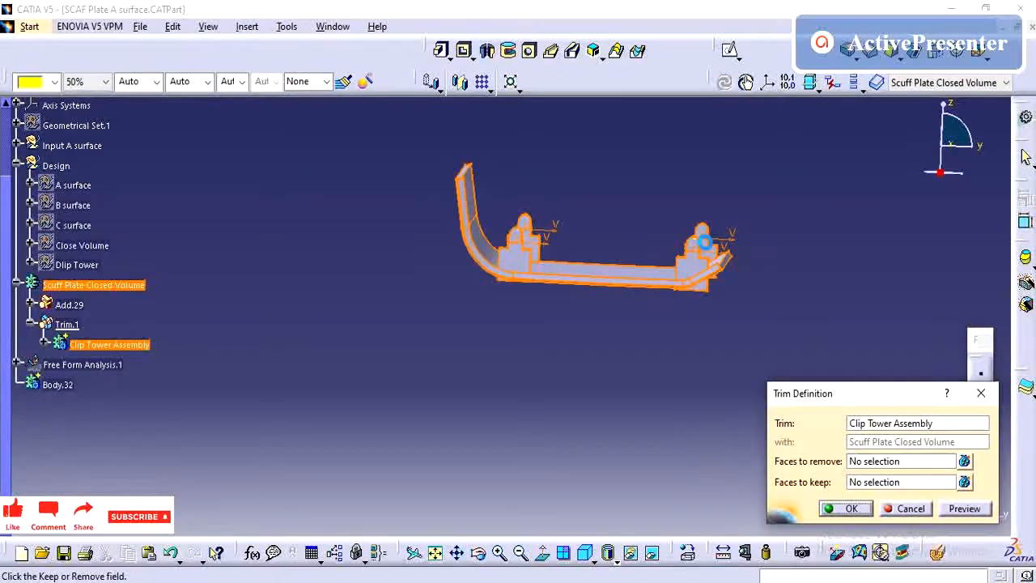
Select the clip tower end faces protruding beneath the scuff plate as the Trim's faces to remove.
left_click(907, 462)
middle_click_drag(667, 347, 607, 337)
middle_click_drag(735, 396, 372, 257)
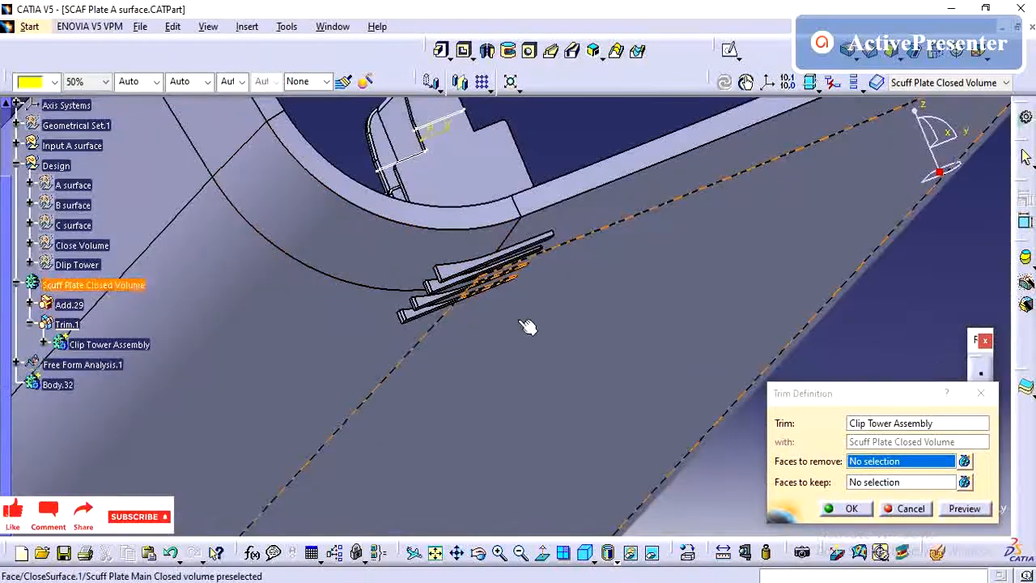
left_click(431, 289)
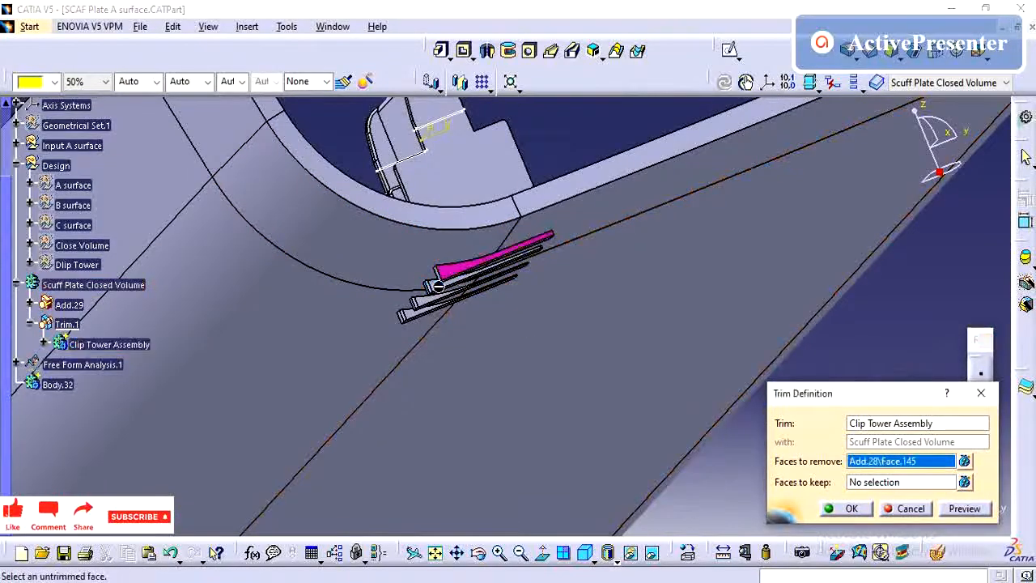
middle_click_drag(434, 311, 527, 191)
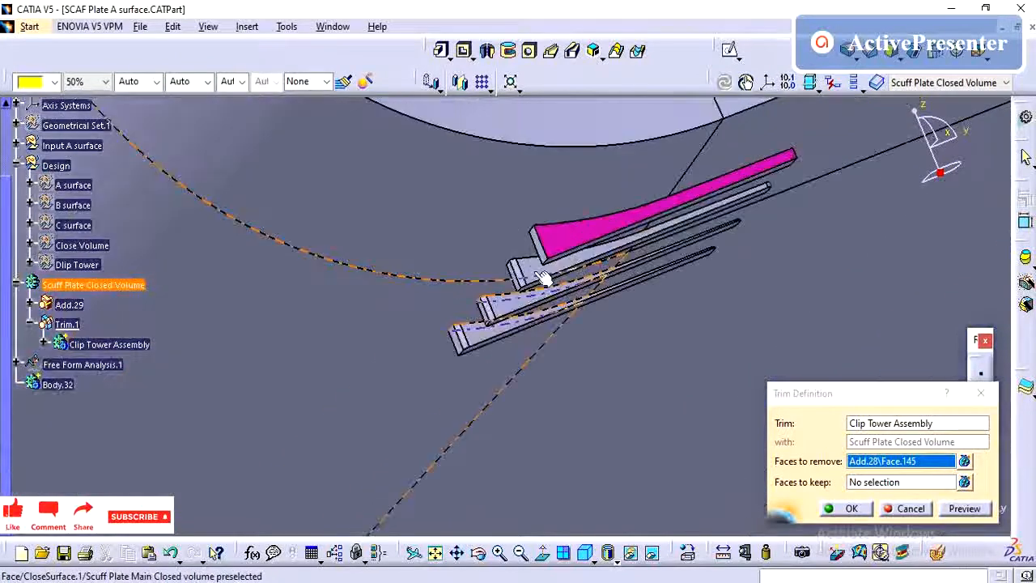
Add the protruding faces of the other three ribs on this clip tower to the trim's faces to remove.
left_click(527, 280)
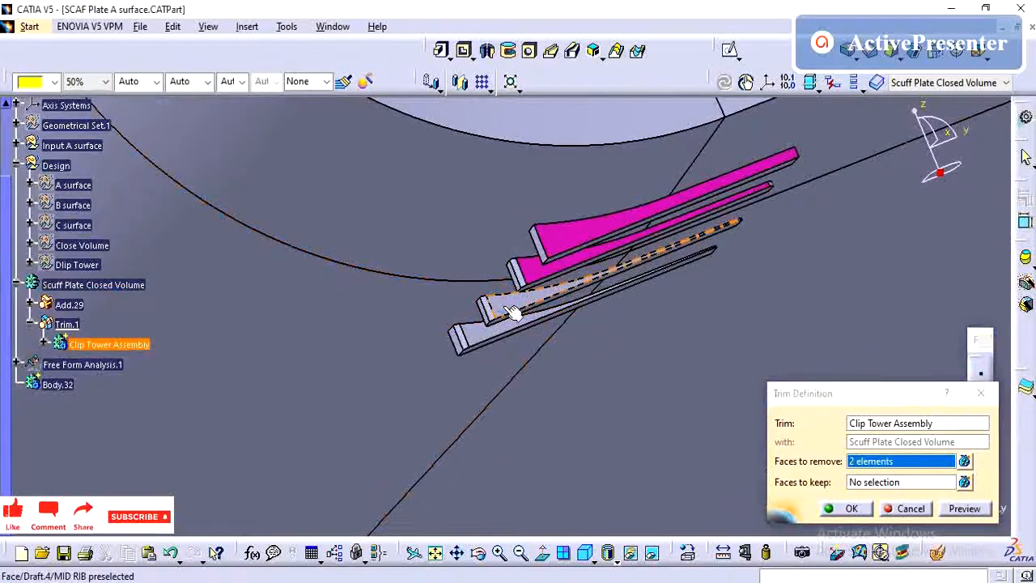
left_click(473, 326)
scroll(578, 399, "down", 5)
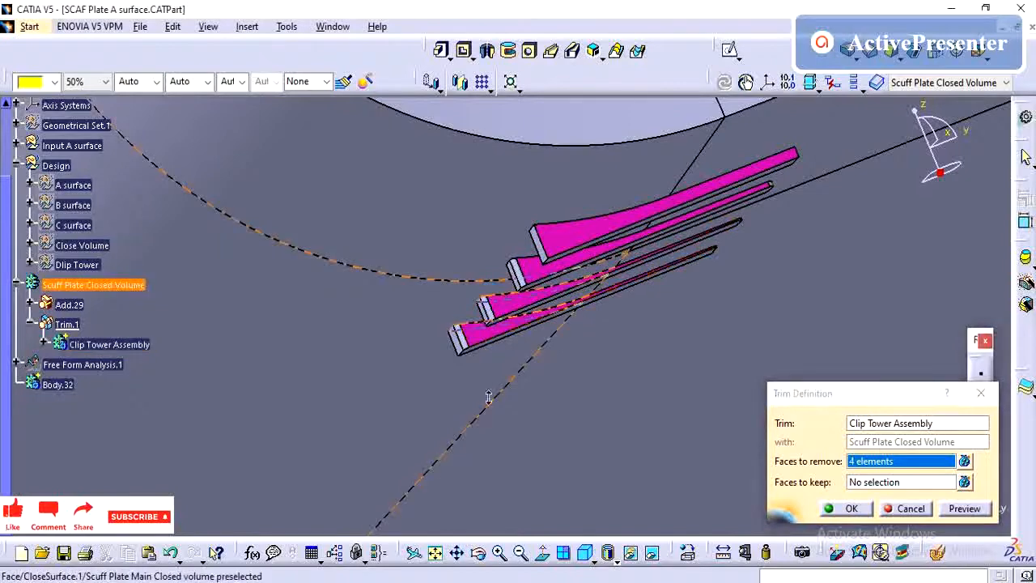
Add the center body face and the large outer rib face of the next clip tower to the faces to remove, and apply the trim.
middle_click_drag(578, 399, 451, 321)
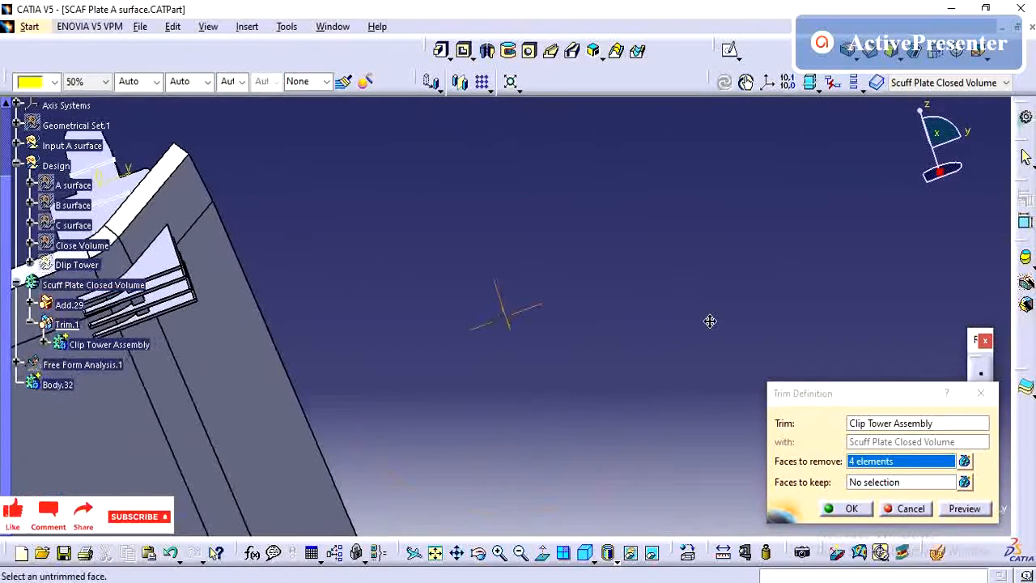
middle_click_drag(710, 319, 492, 308)
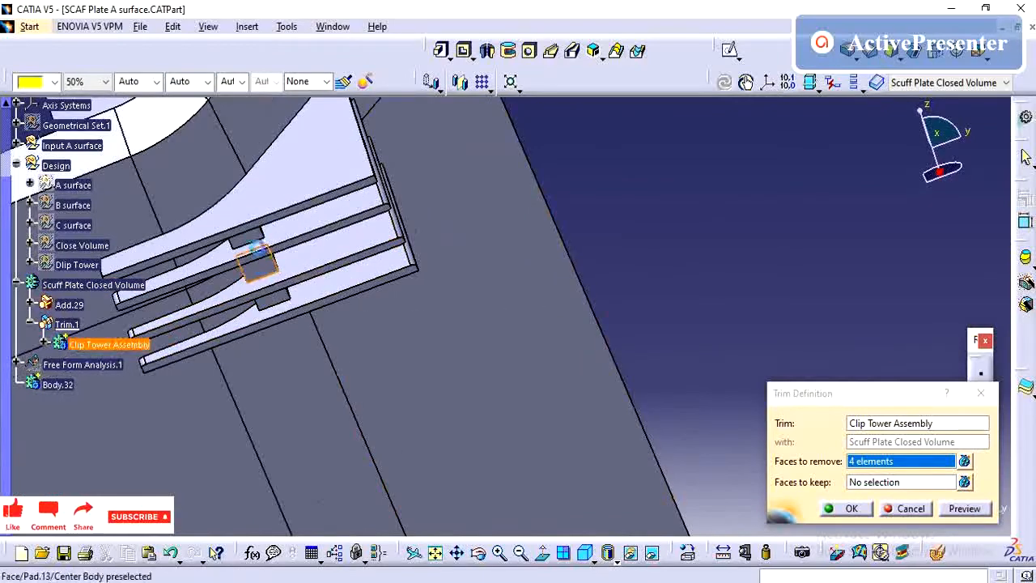
left_click(257, 261)
left_click(289, 210)
scroll(433, 405, "up", 1)
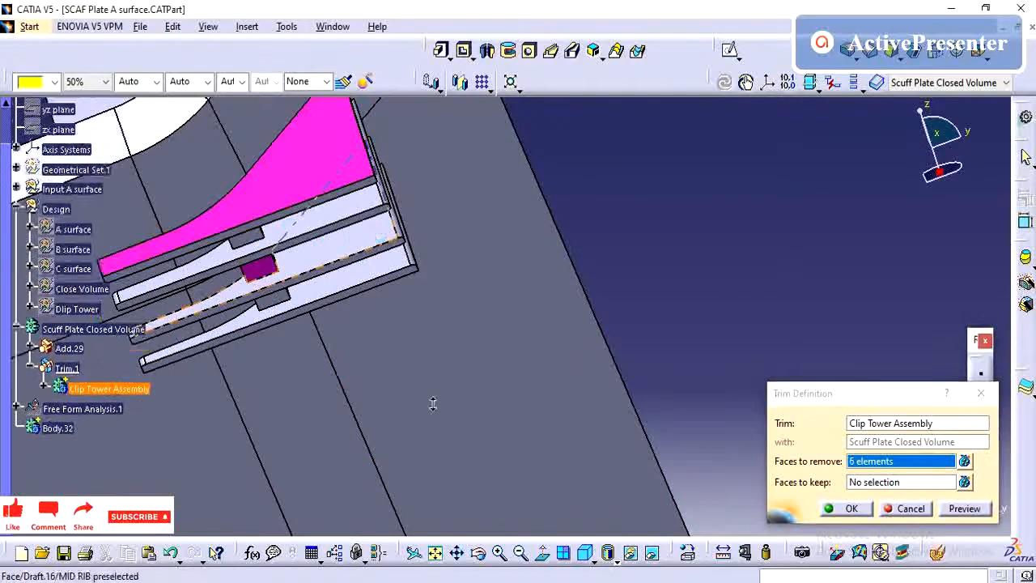
middle_click_drag(433, 405, 453, 510)
left_click(852, 509)
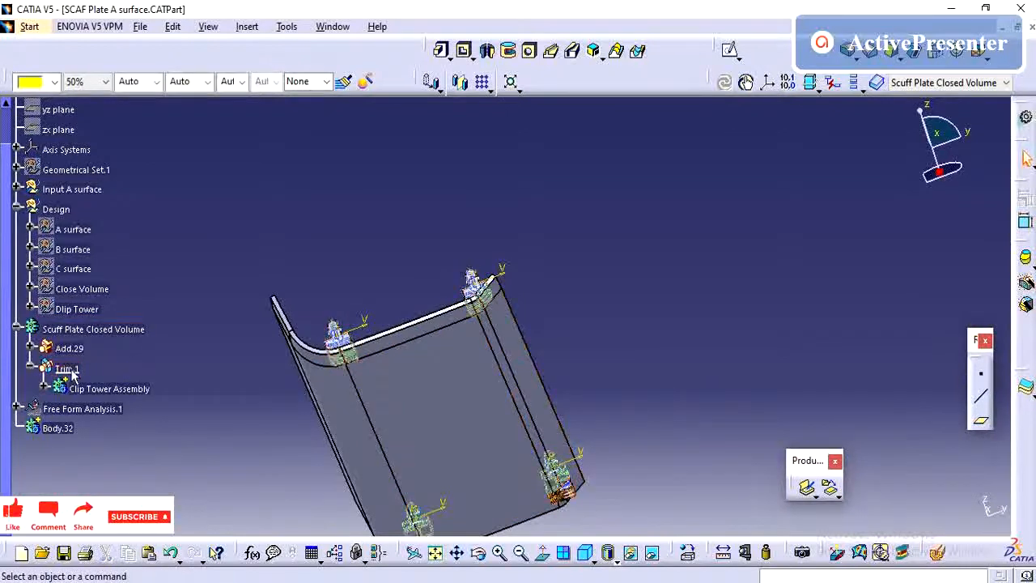
Edit Trim.1 to also remove the protruding outer rib face on each of the two remaining clip towers.
left_click(484, 270)
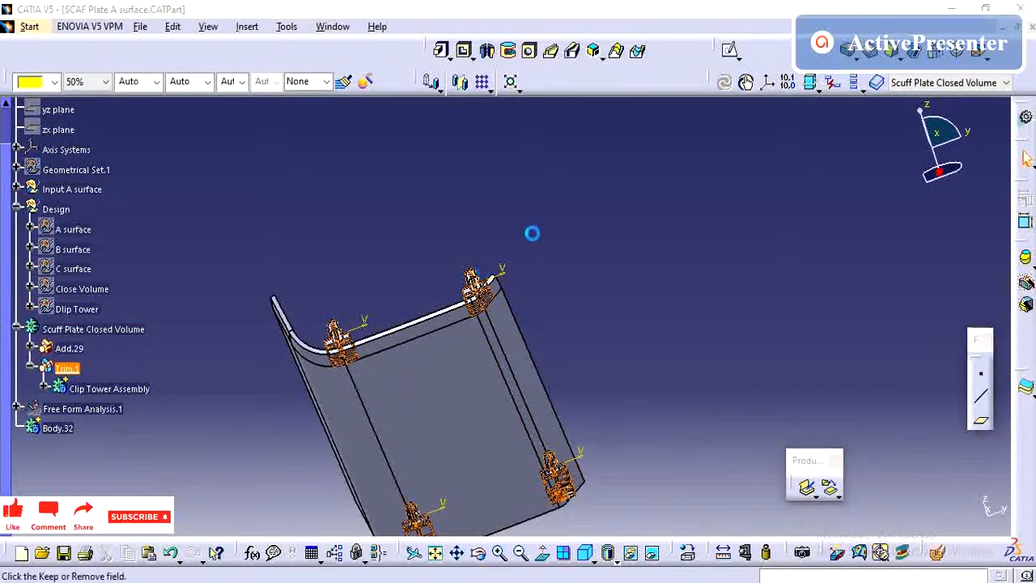
middle_click(523, 444)
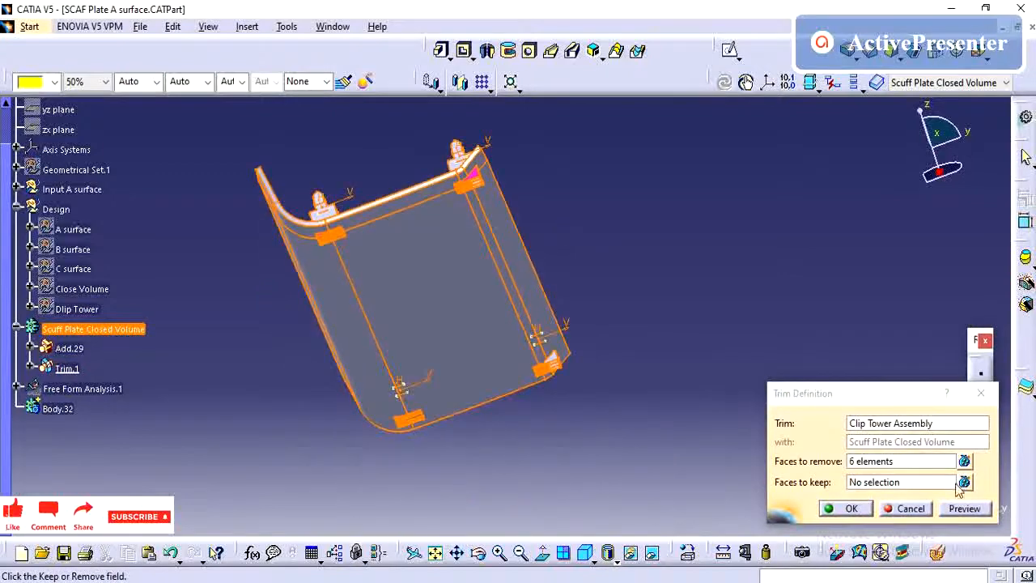
left_click(875, 460)
middle_click_drag(605, 322, 597, 174)
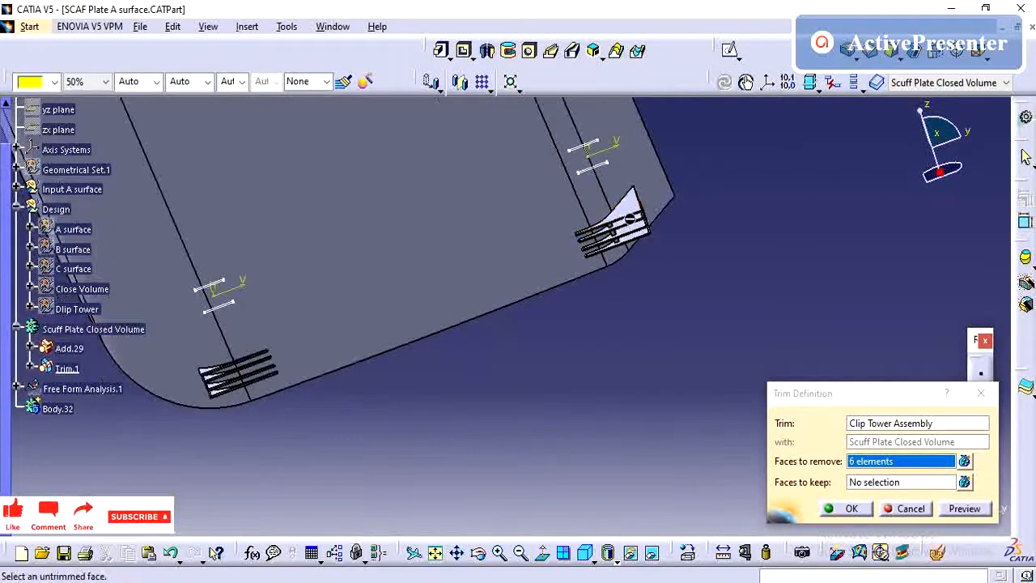
left_click(631, 212)
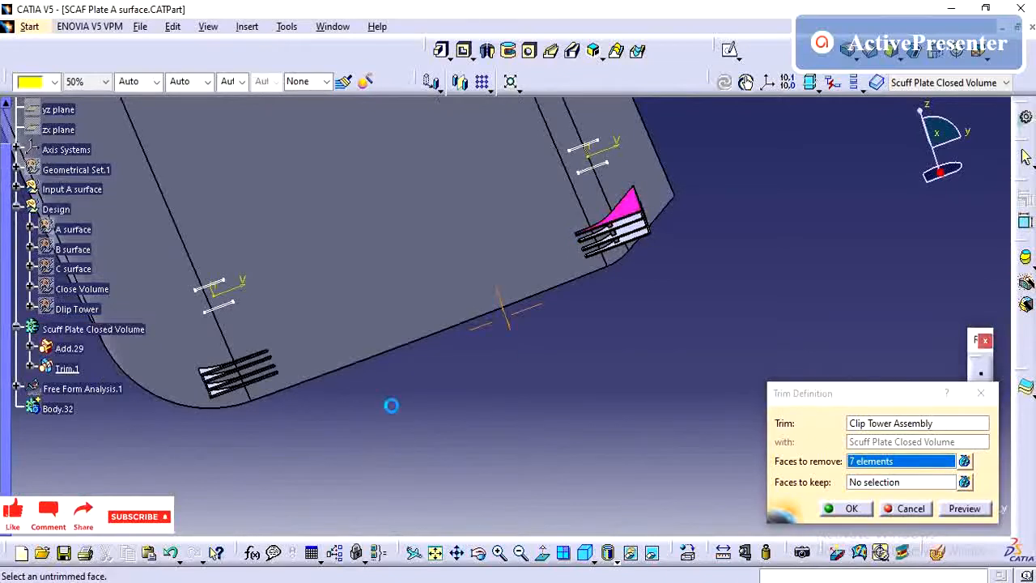
middle_click_drag(391, 407, 581, 303)
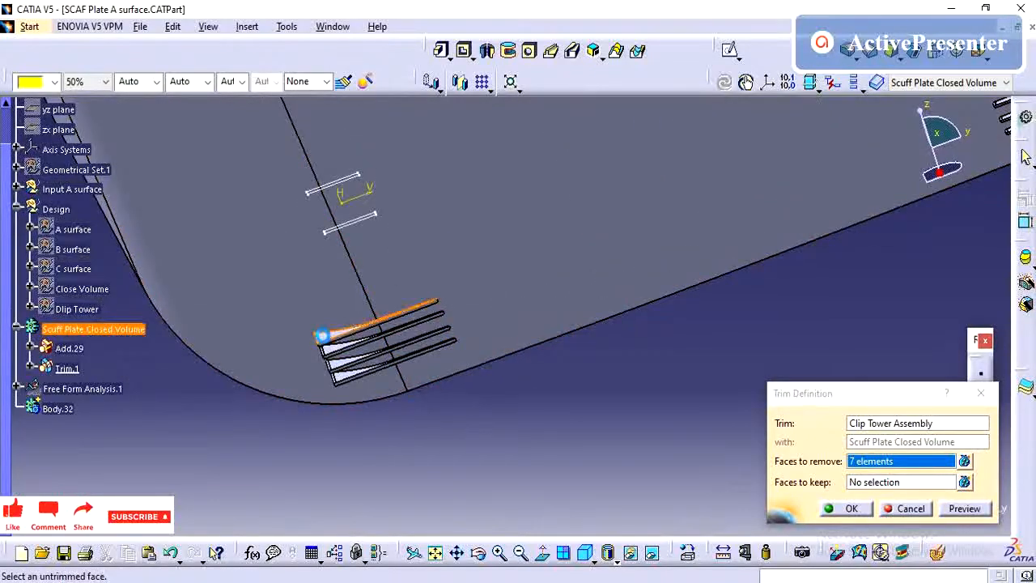
left_click(322, 335)
left_click(844, 508)
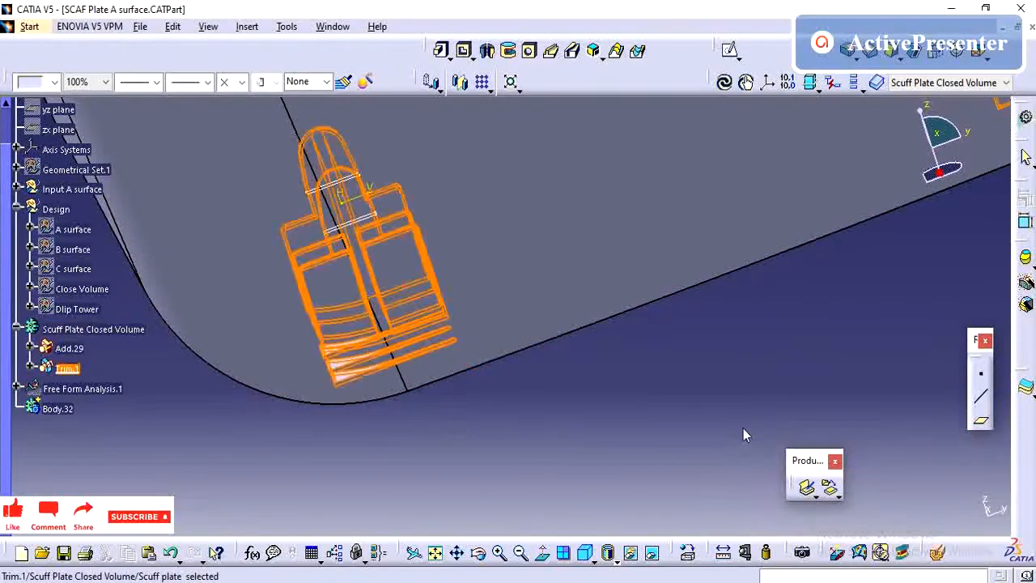
Edit Trim.1 again to also remove the three rib faces still protruding below the plate near its rounded corner.
left_click(553, 375)
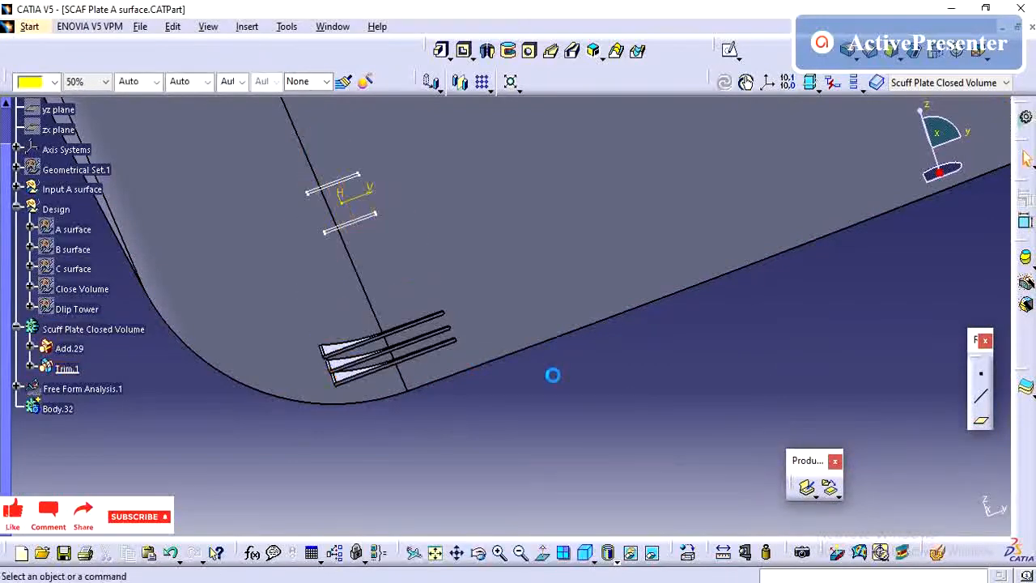
left_click(70, 371)
left_click(456, 437)
middle_click_drag(519, 415, 178, 360)
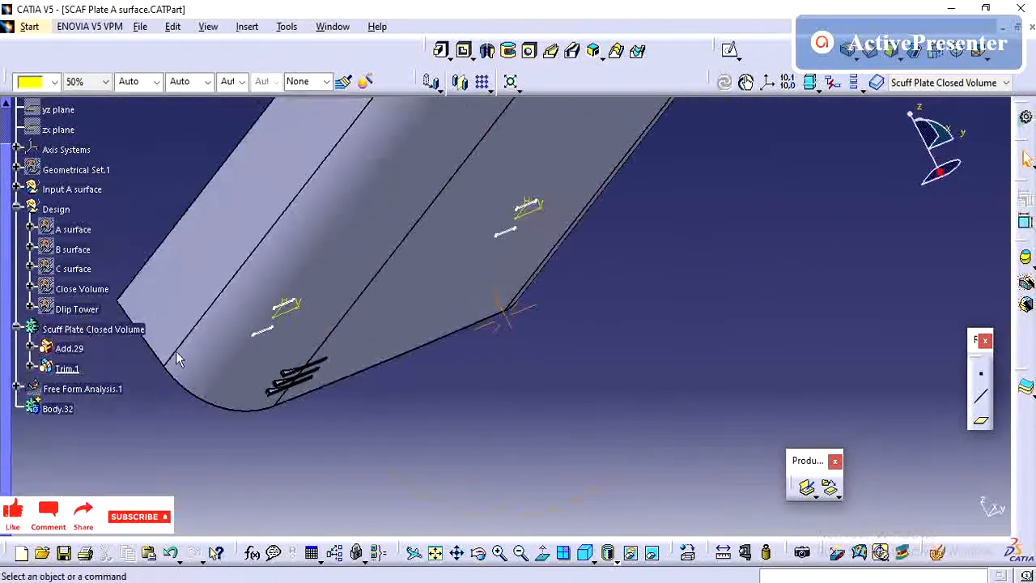
left_click(77, 369)
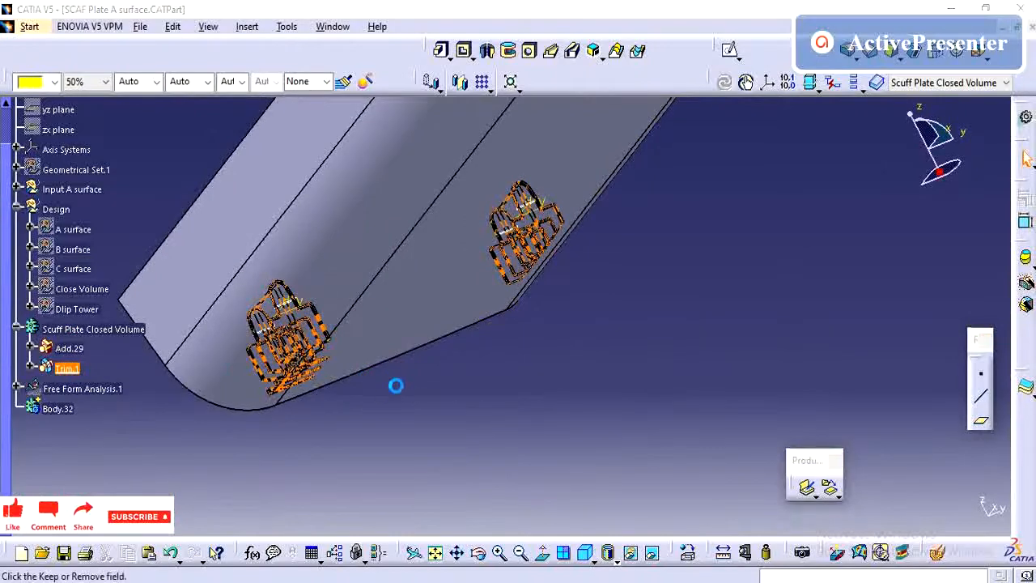
middle_click_drag(584, 352, 636, 202)
left_click(872, 464)
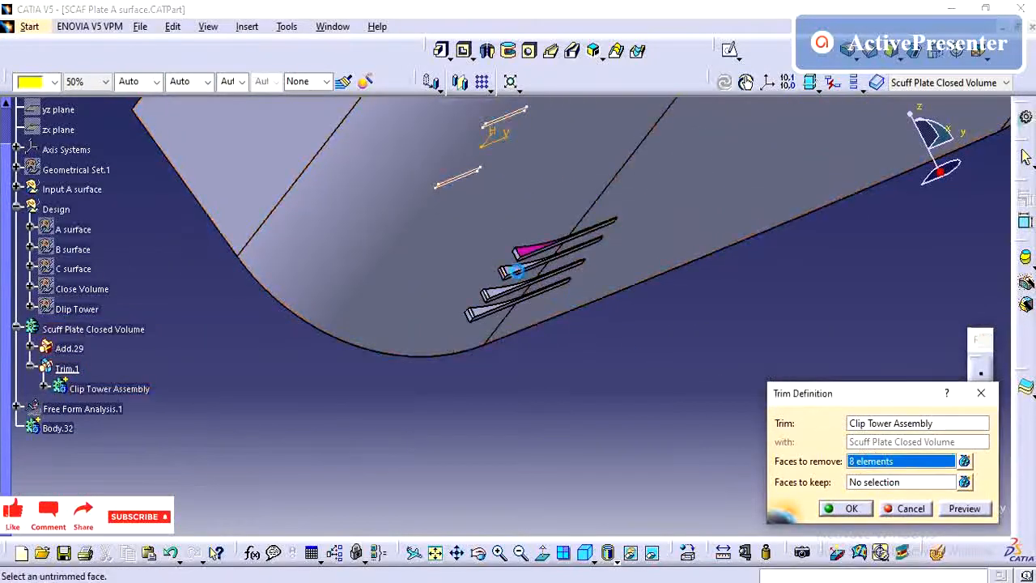
middle_click_drag(526, 352, 532, 319)
left_click(544, 320)
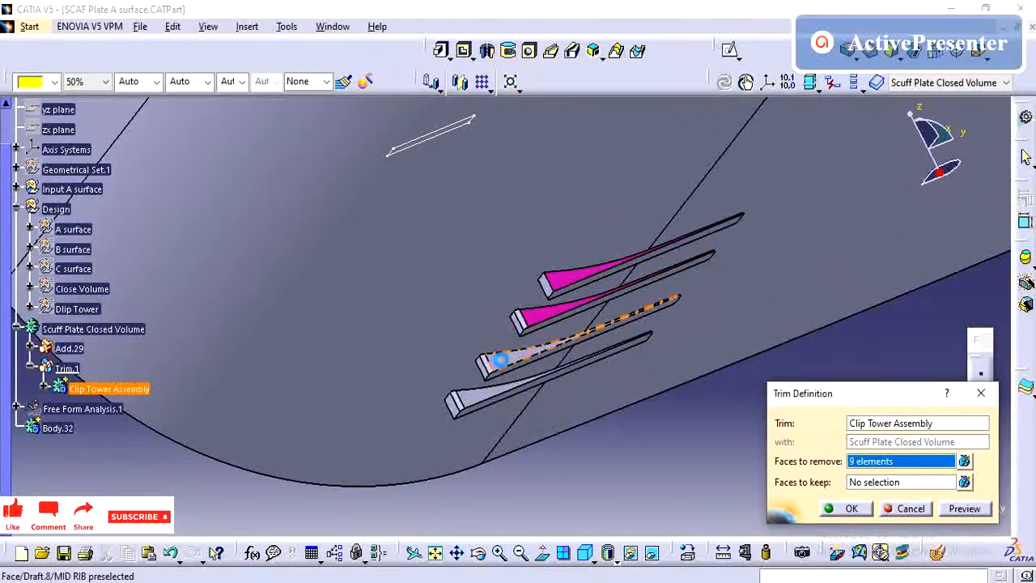
left_click(494, 363)
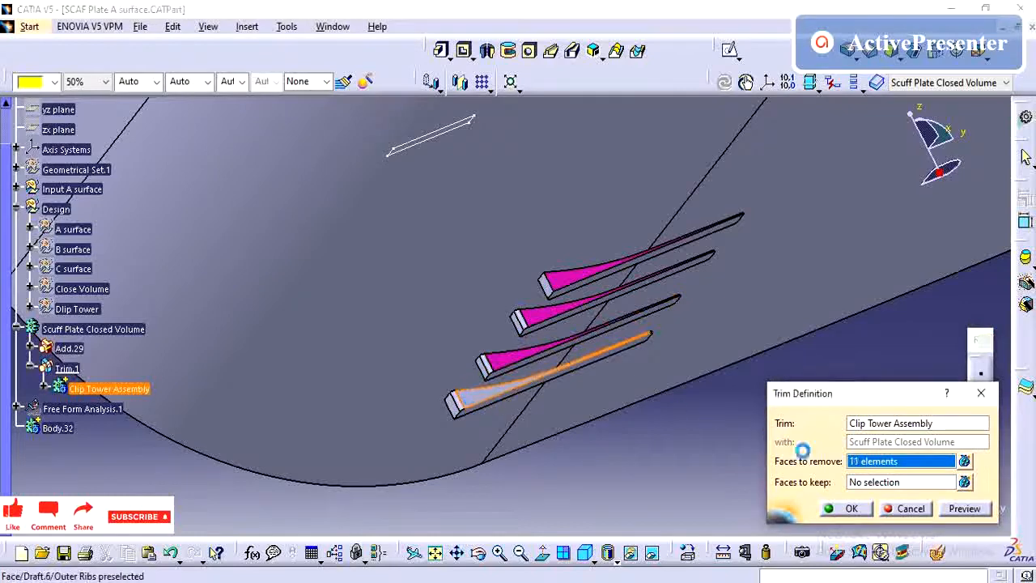
left_click(469, 400)
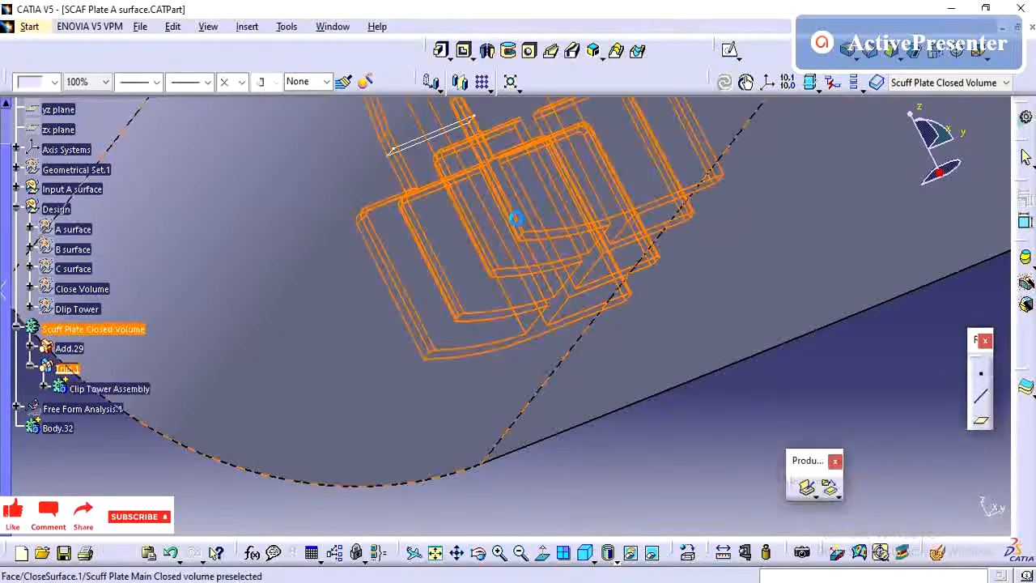
middle_click_drag(515, 223, 446, 420)
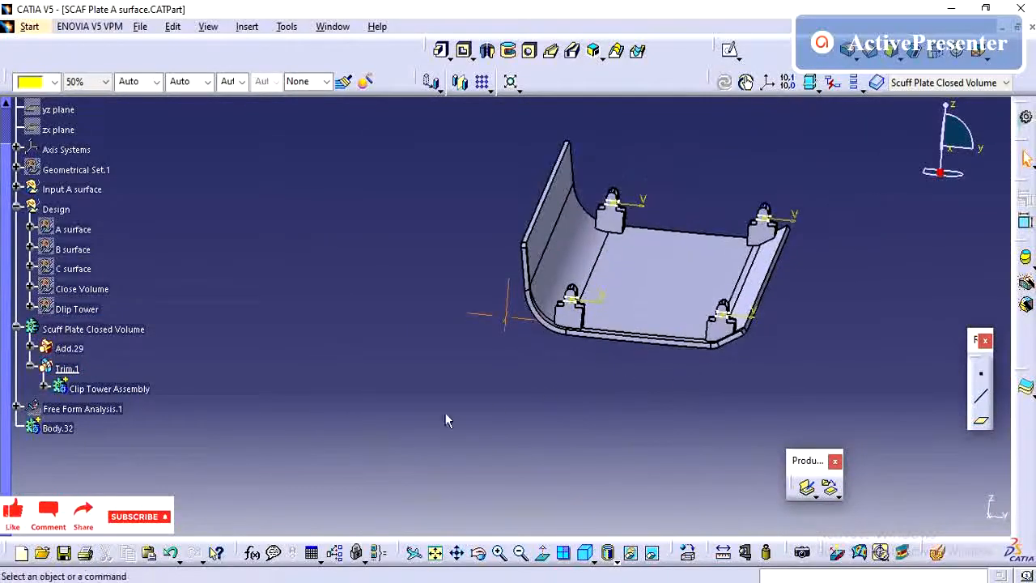
Define the Scuff Plate Closed Volume body as the in-work object.
left_click(92, 329)
right_click(92, 330)
left_click(166, 375)
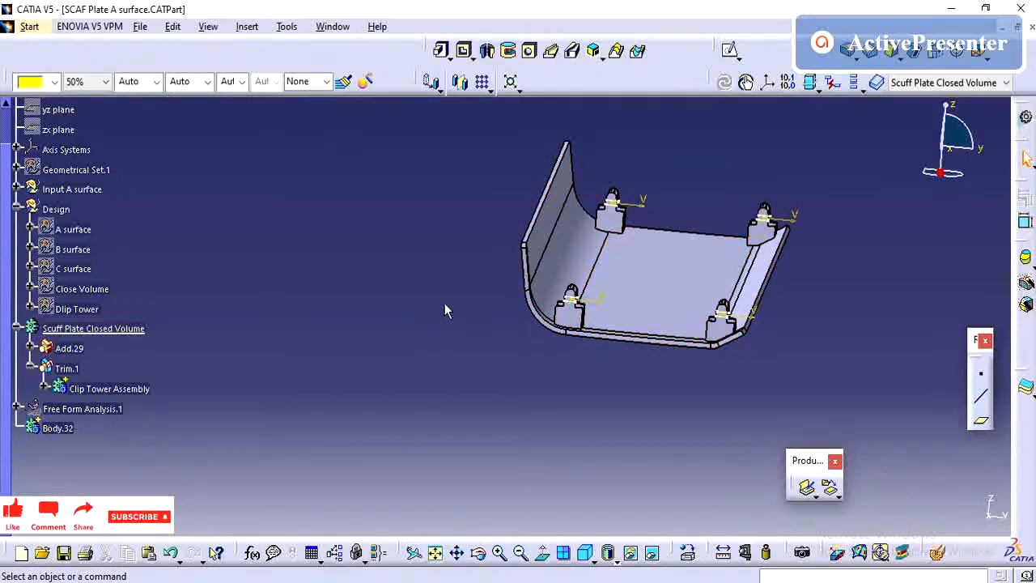
middle_click_drag(445, 311, 546, 328)
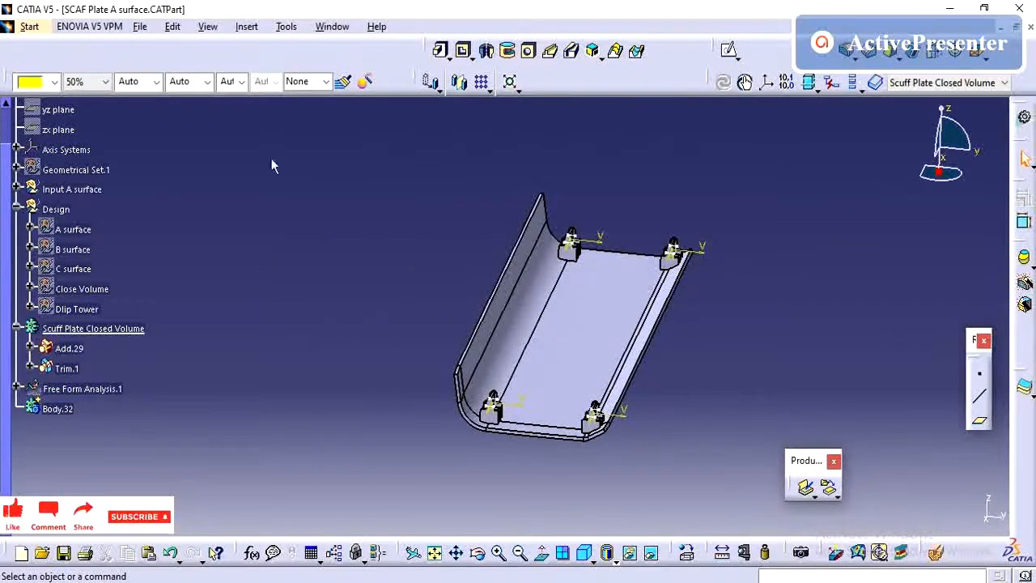
Make Design the in-work object and insert a geometrical set named Rib with Design as its father.
left_click(247, 27)
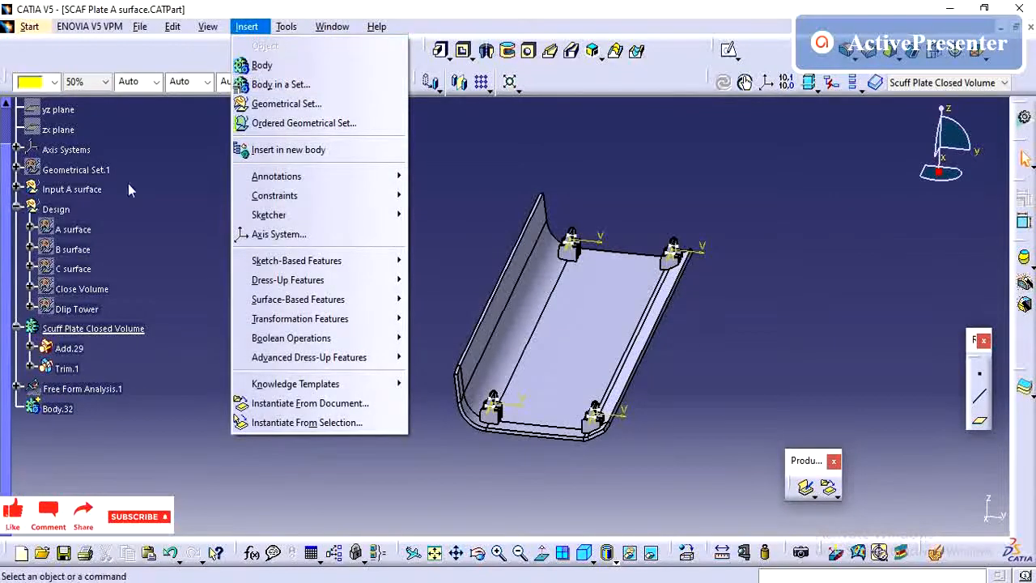
left_click(71, 212)
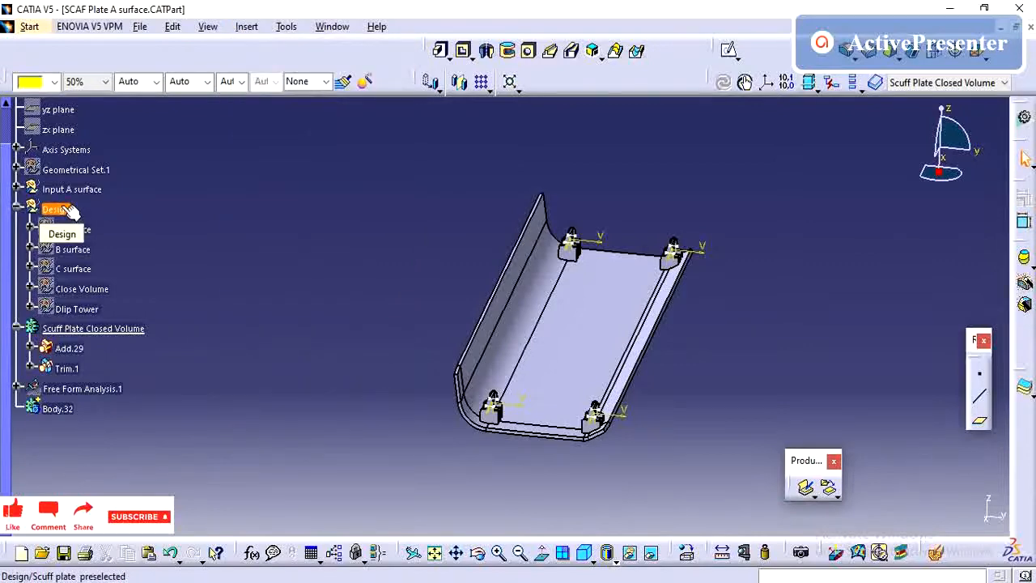
right_click(71, 212)
left_click(130, 322)
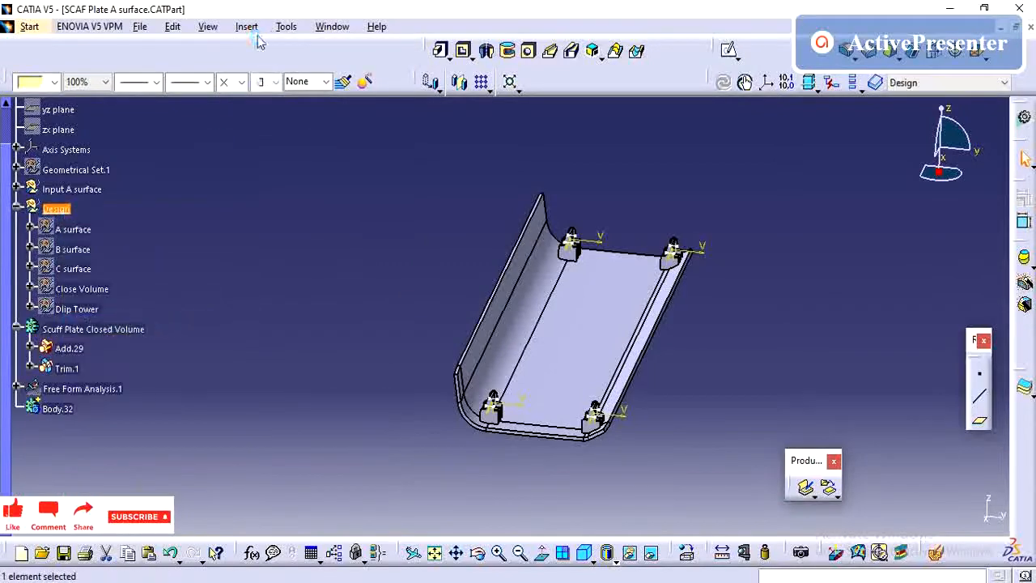
left_click(247, 26)
left_click(267, 102)
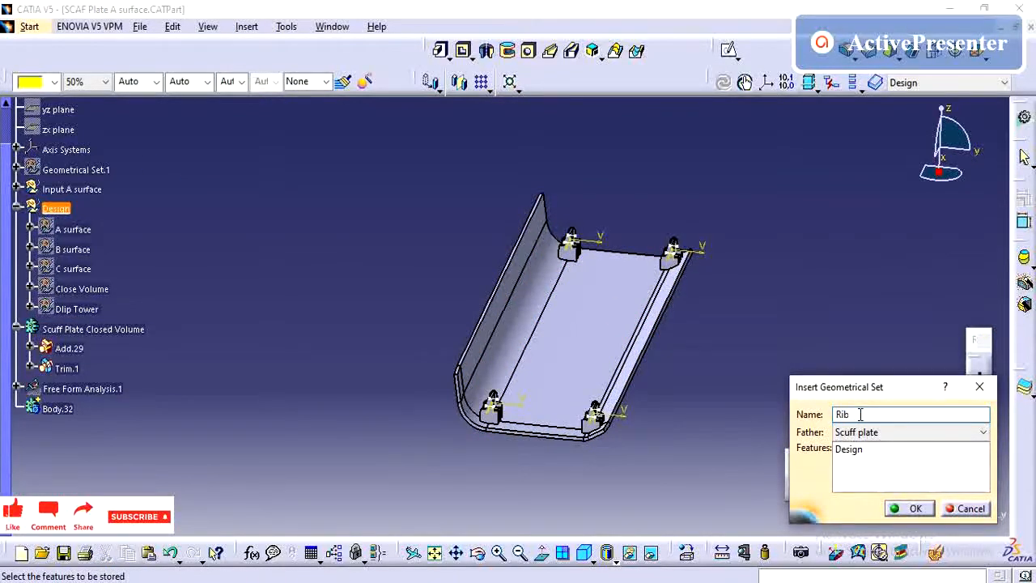
left_click(894, 432)
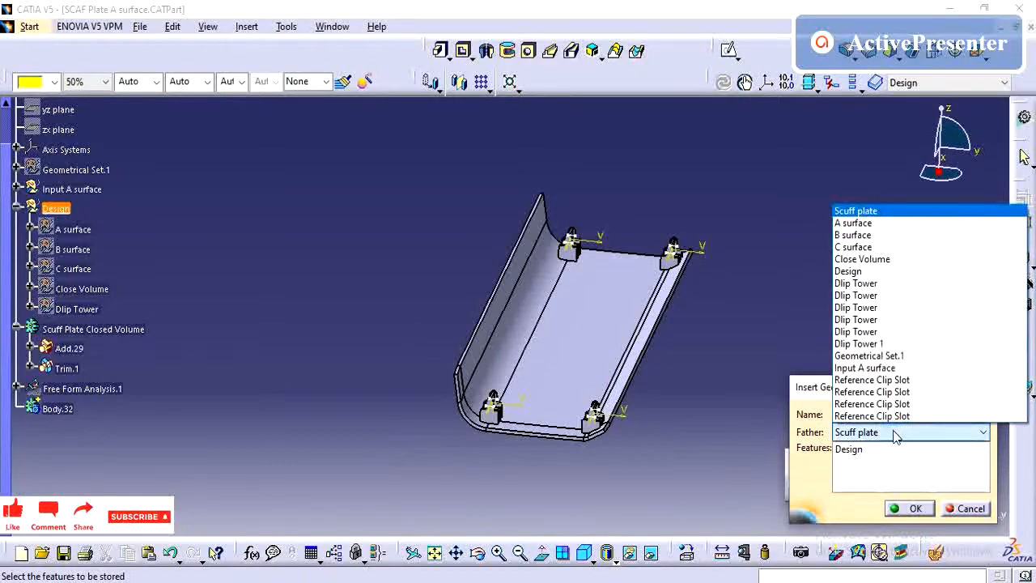
left_click(849, 272)
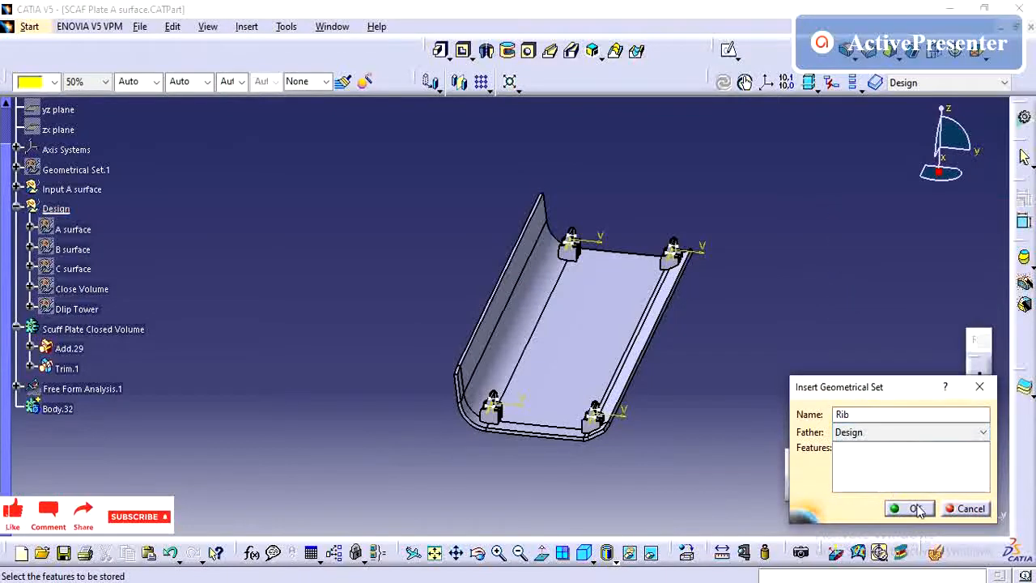
left_click(915, 508)
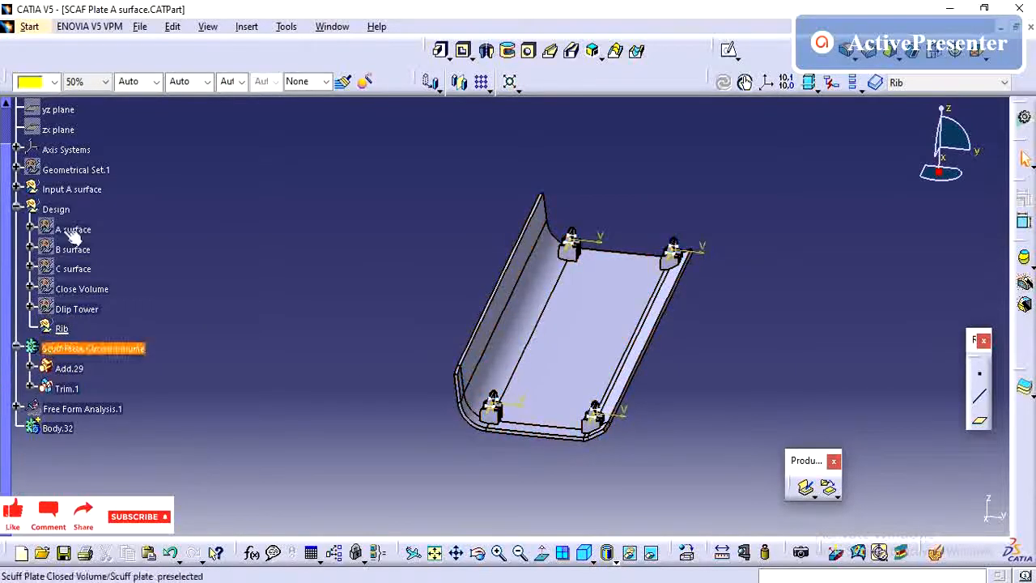
Examine the contents of Dlip Tower 1, including Point.2 and Axis System.2, and collapse its branch in the tree.
left_click(14, 169)
left_click(15, 168)
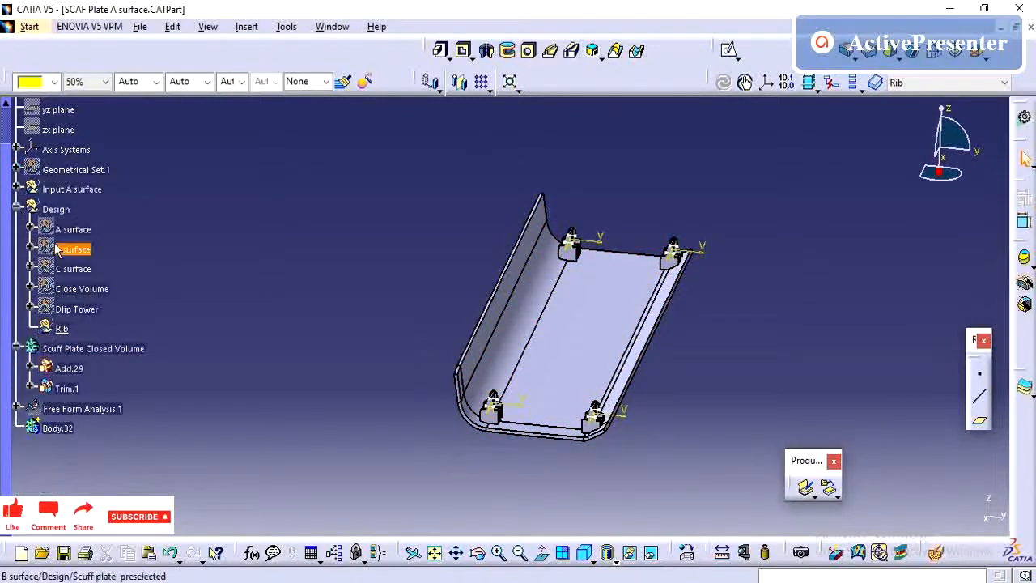
left_click(29, 308)
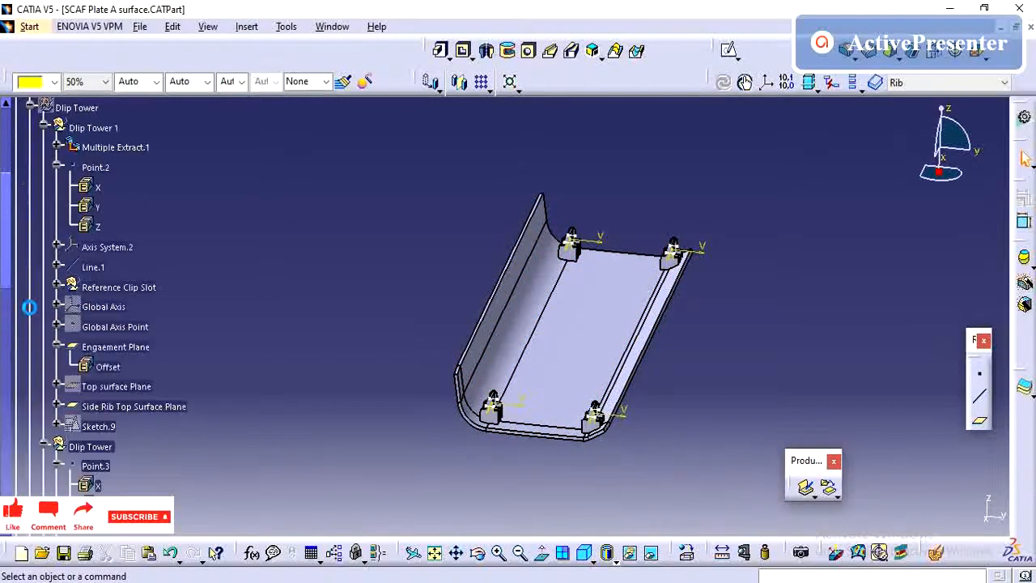
left_click(55, 164)
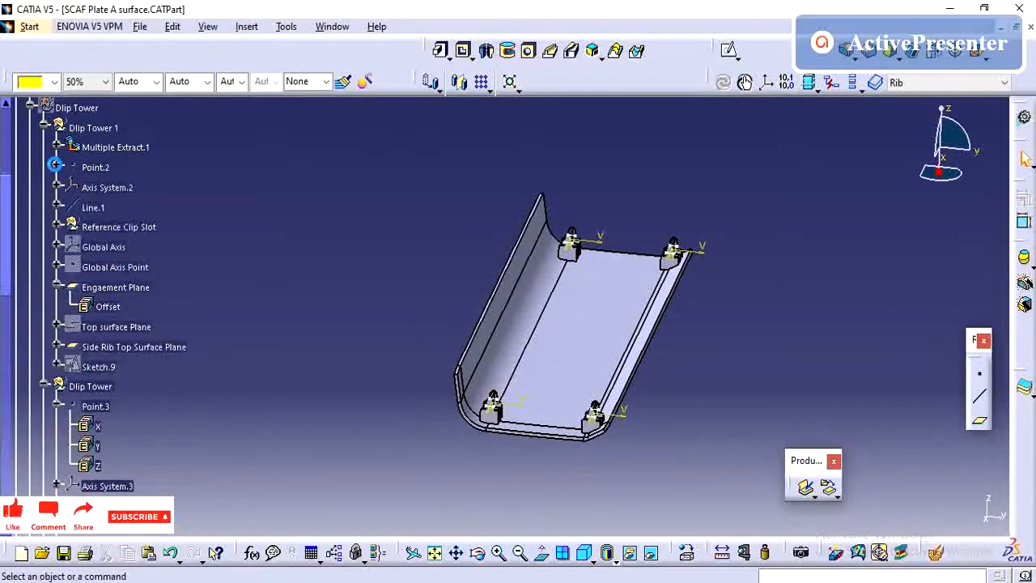
left_click(56, 184)
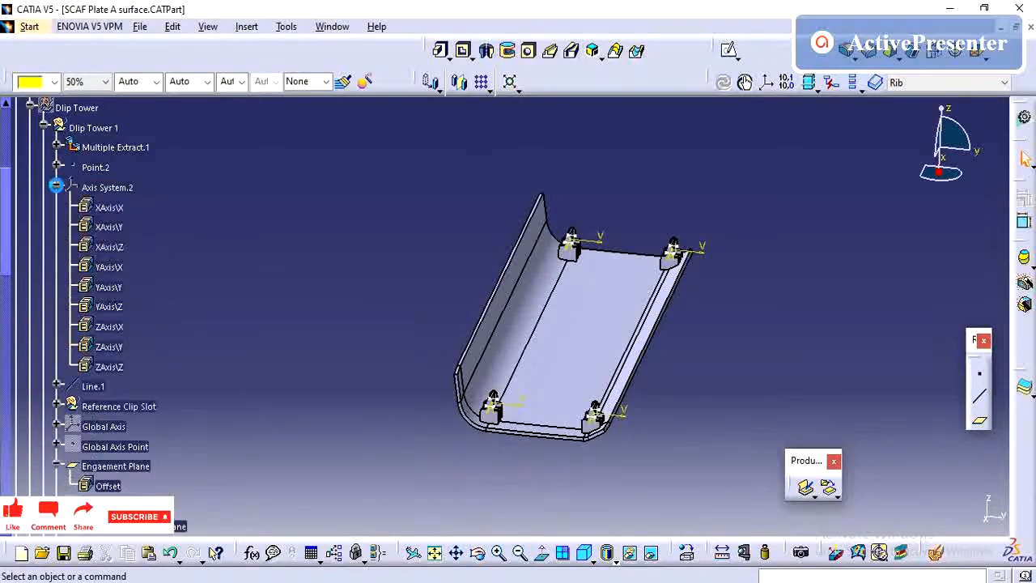
left_click(55, 185)
left_click(94, 187)
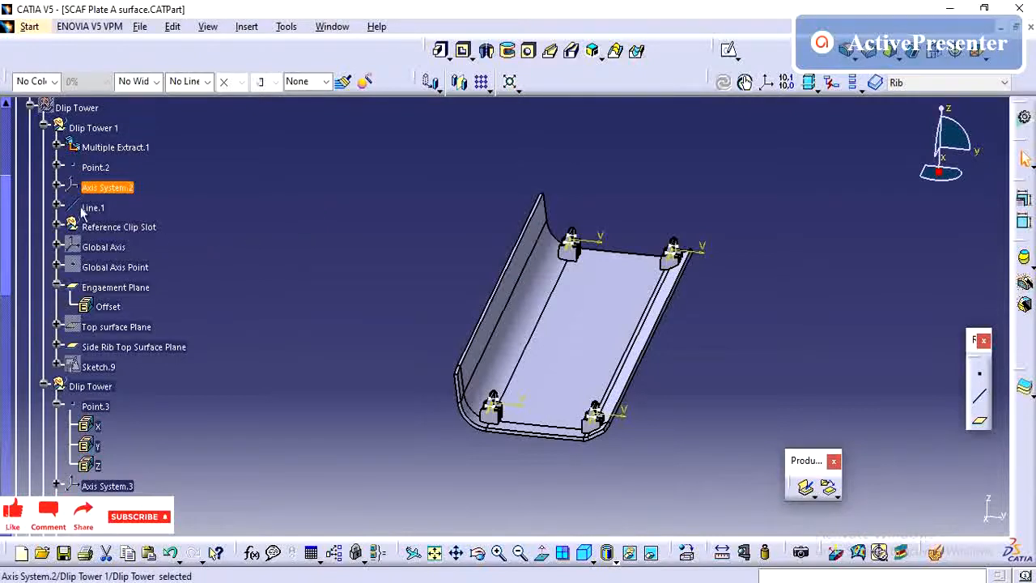
left_click(43, 127)
scroll(49, 202, "up", 2)
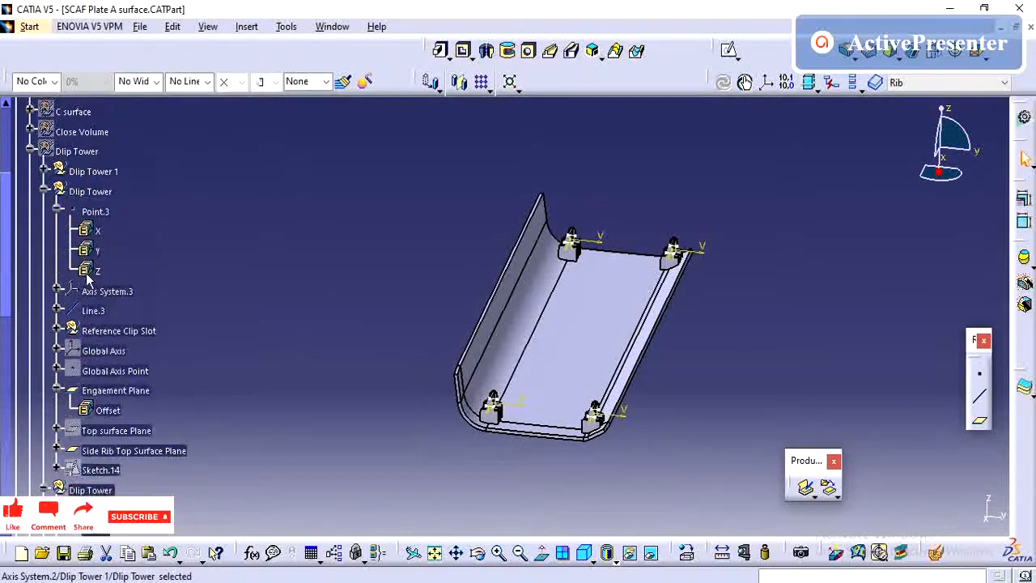
Collapse the remaining expanded Dlip Tower branches in the specification tree.
left_click(44, 235)
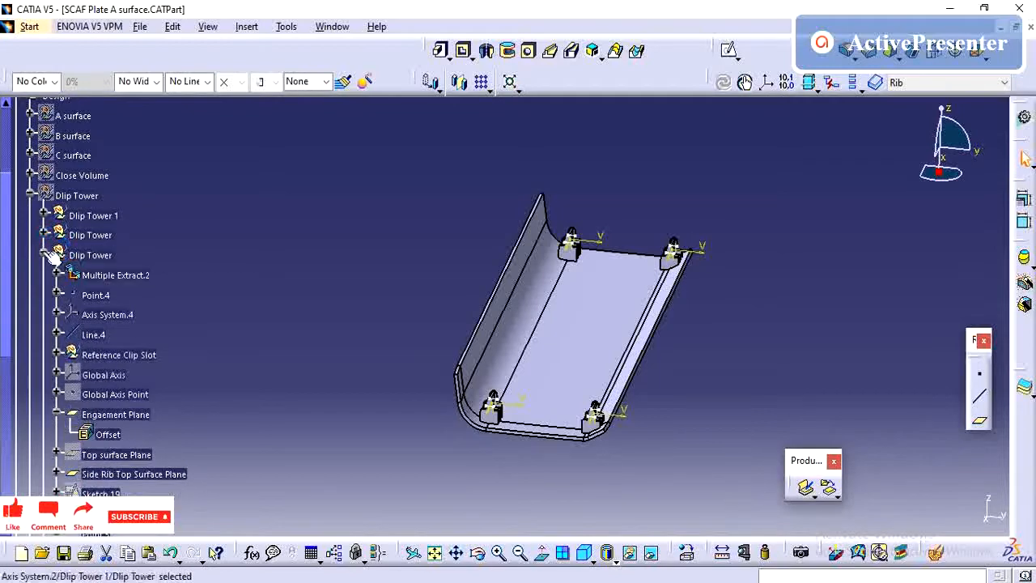
left_click(43, 255)
scroll(203, 340, "up", 2)
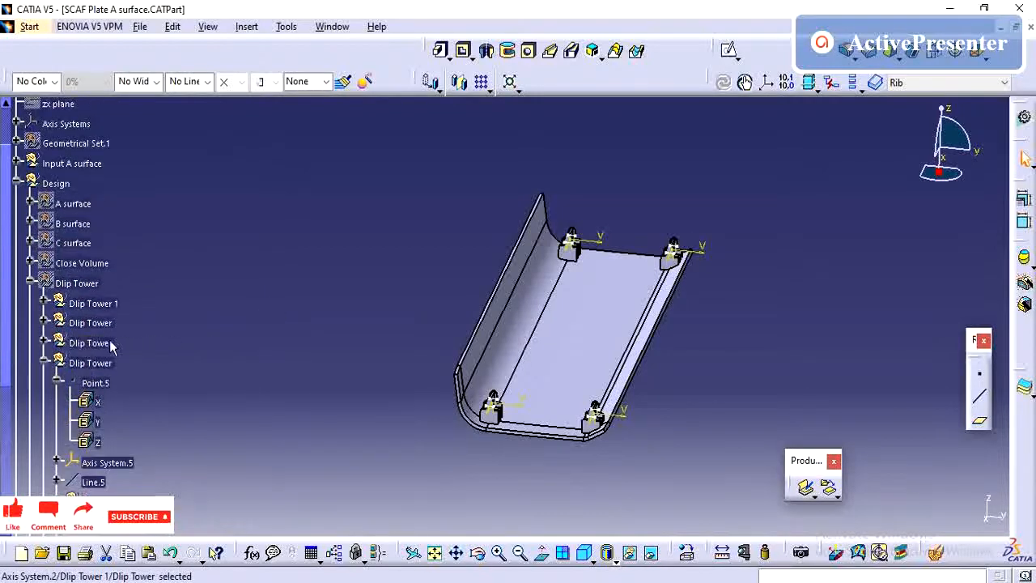
left_click(43, 363)
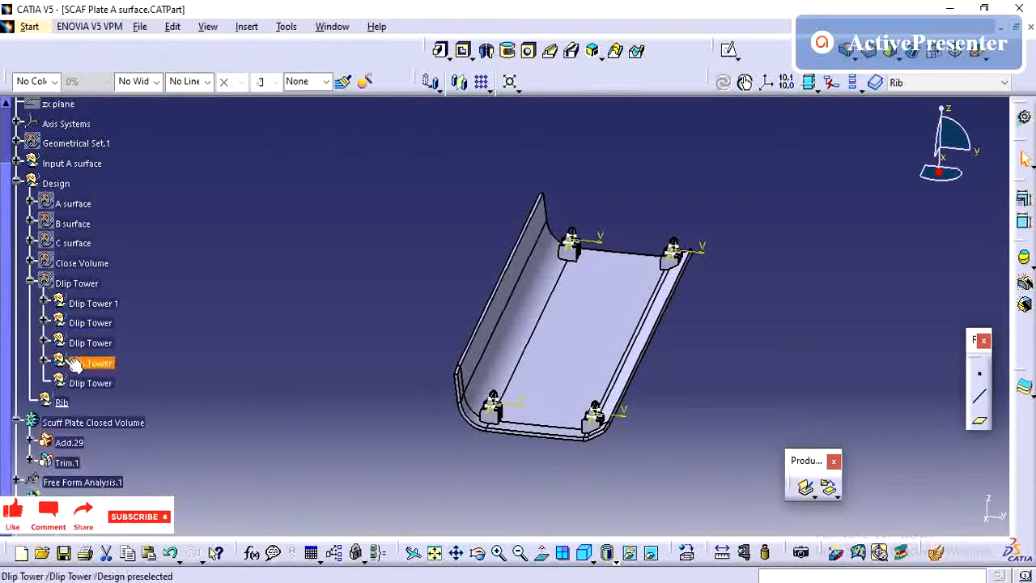
Paste the copied axis system into the Rib geometrical set.
left_click(62, 402)
right_click(63, 401)
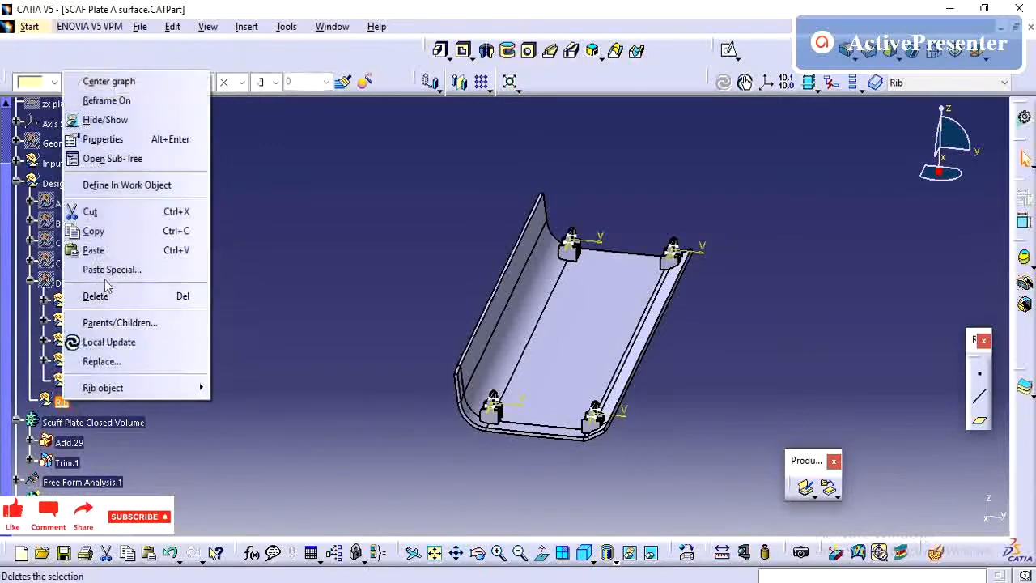
left_click(105, 250)
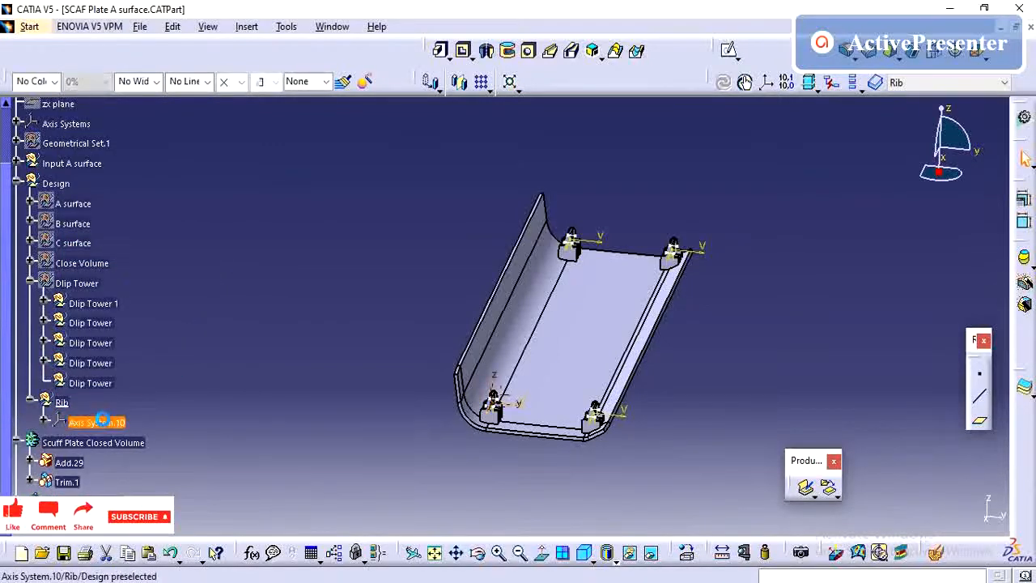
left_click(98, 419)
scroll(111, 355, "down", 1)
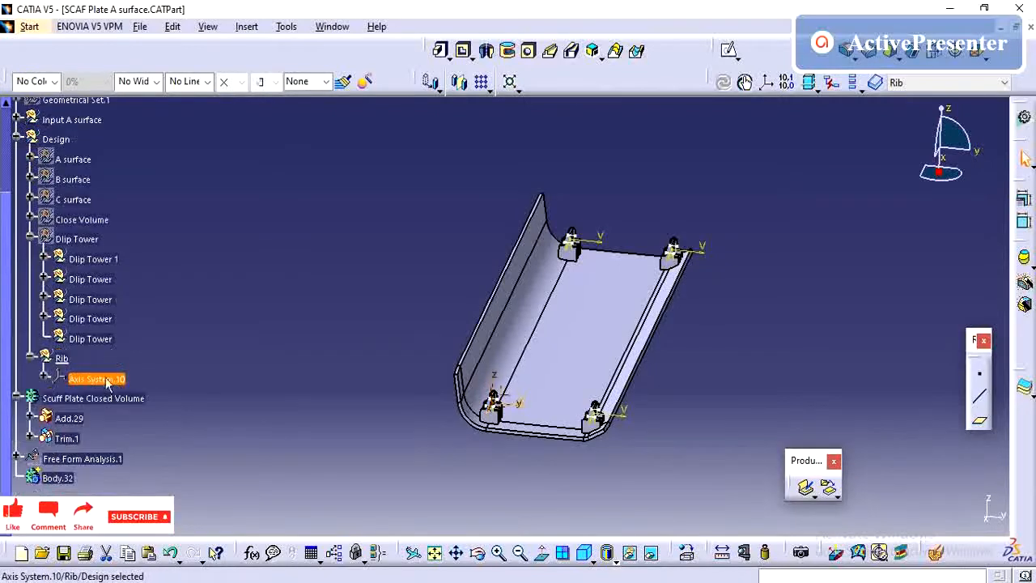
double_click(58, 378)
Start a positioned sketch in the Rib set on the XY plane of Axis System.10.
mouse_move(655, 329)
middle_mouse_down()
mouse_move(634, 328)
mouse_move(634, 361)
middle_mouse_up()
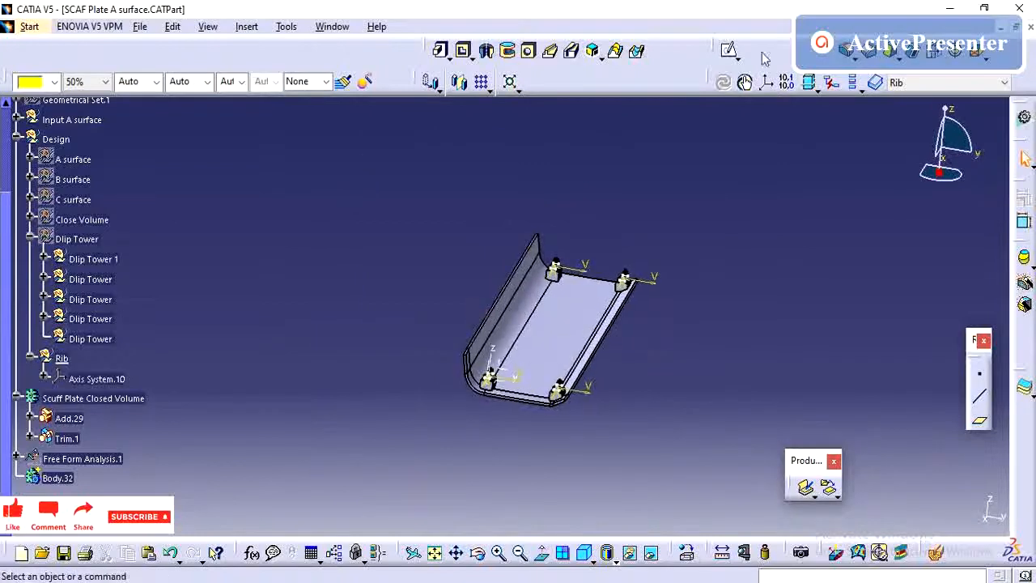
left_click(736, 58)
left_click(752, 103)
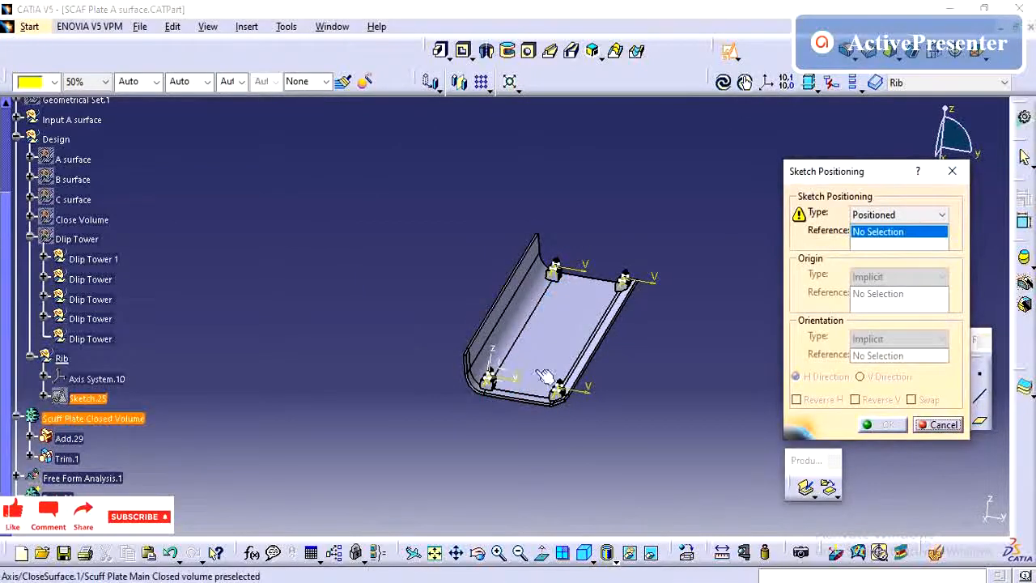
mouse_move(518, 375)
middle_mouse_down()
mouse_move(493, 394)
mouse_move(502, 356)
middle_mouse_up()
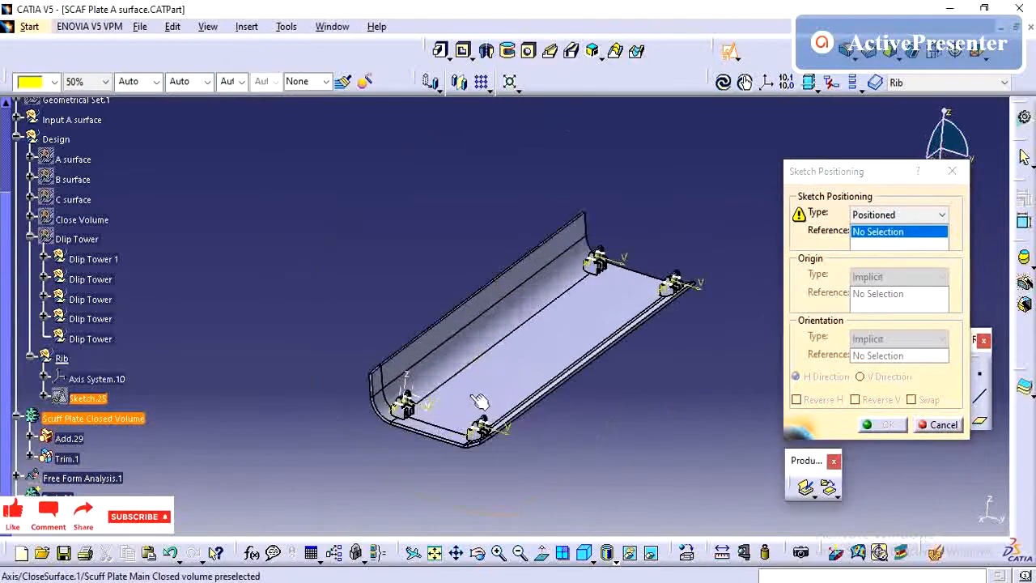
left_click(409, 409)
mouse_move(430, 449)
middle_mouse_down()
mouse_move(531, 396)
mouse_move(525, 374)
middle_mouse_up()
Set the sketch origin to the projection point Point.2 from Dlip Tower 1, with the Swap orientation option on.
left_click(875, 277)
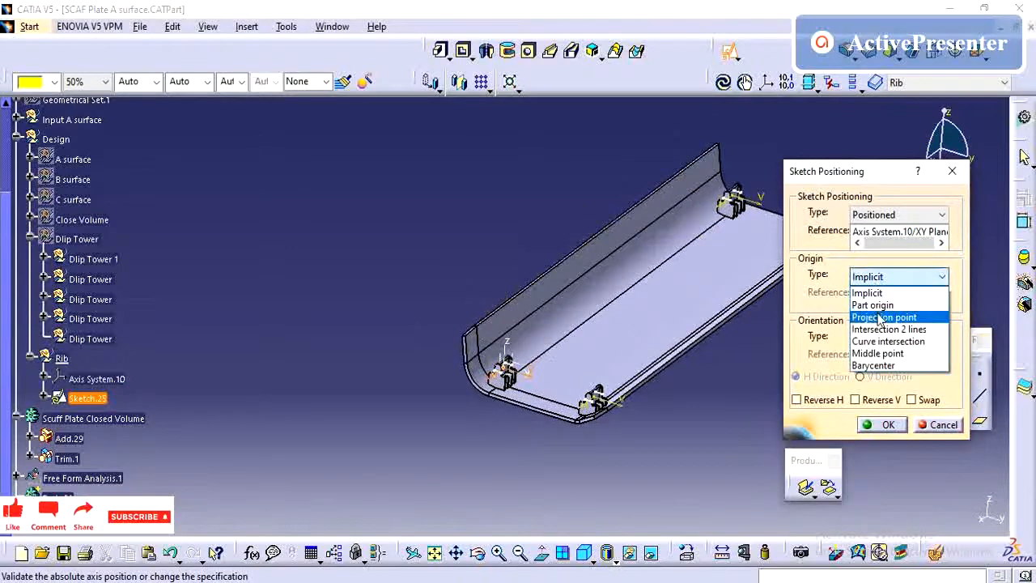
left_click(884, 317)
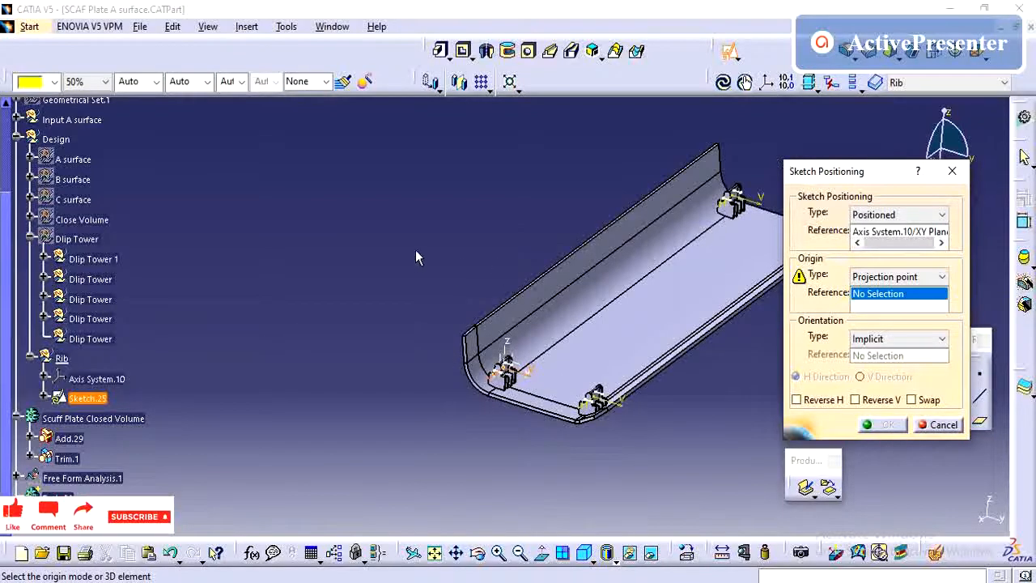
middle_click_drag(415, 250, 392, 258)
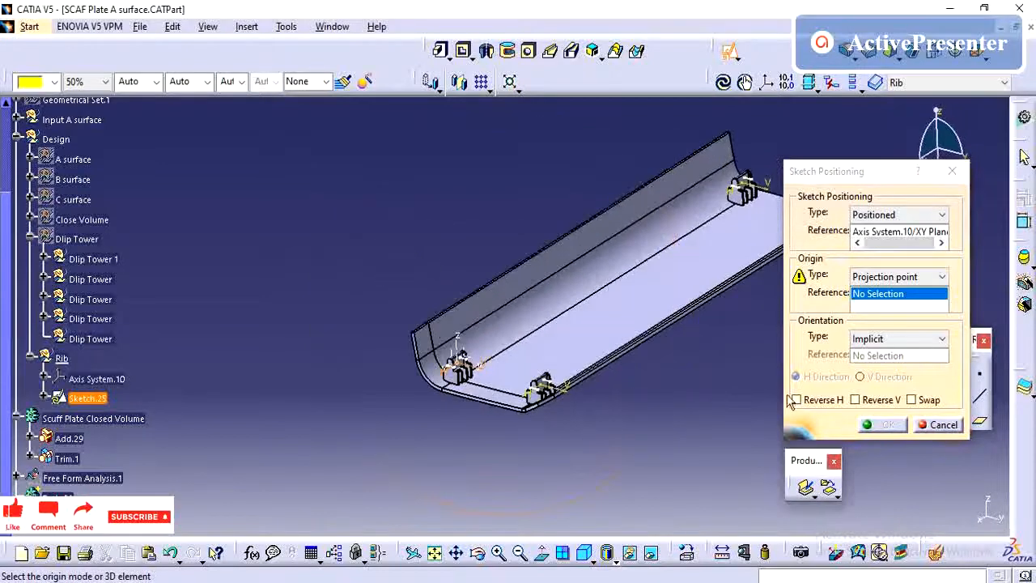
left_click(919, 399)
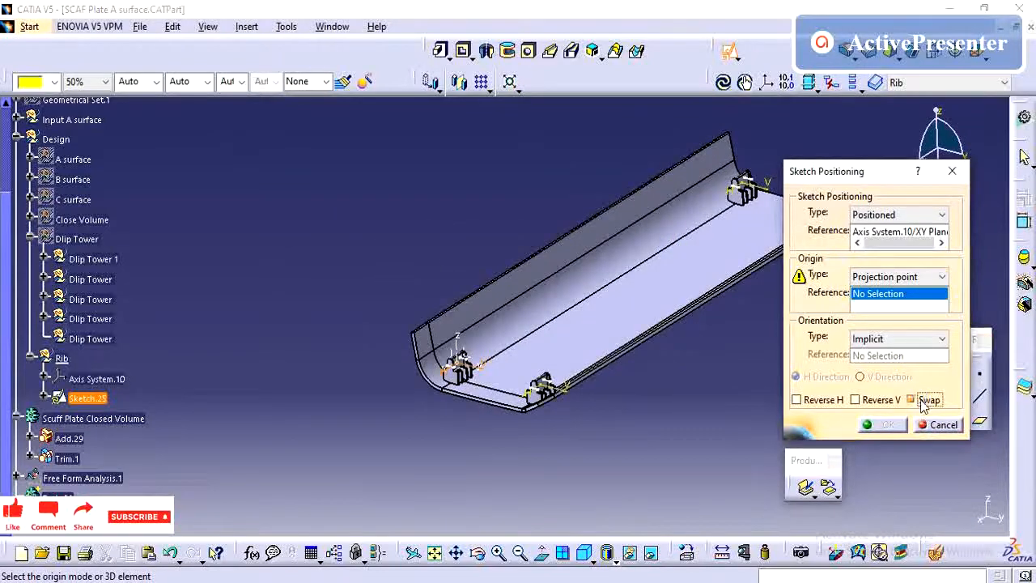
left_click(869, 399)
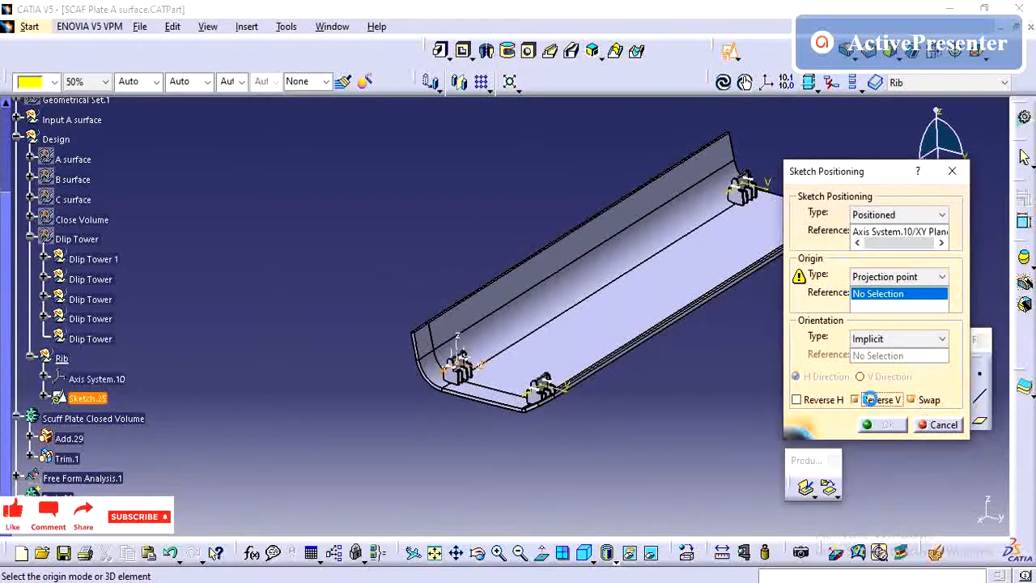
left_click(794, 399)
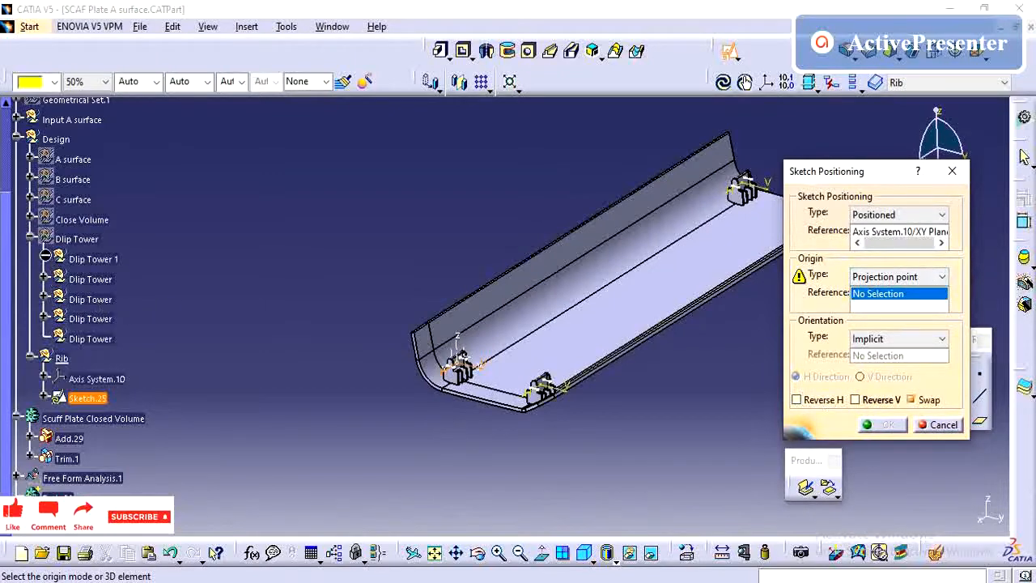
left_click(46, 256)
left_click(95, 299)
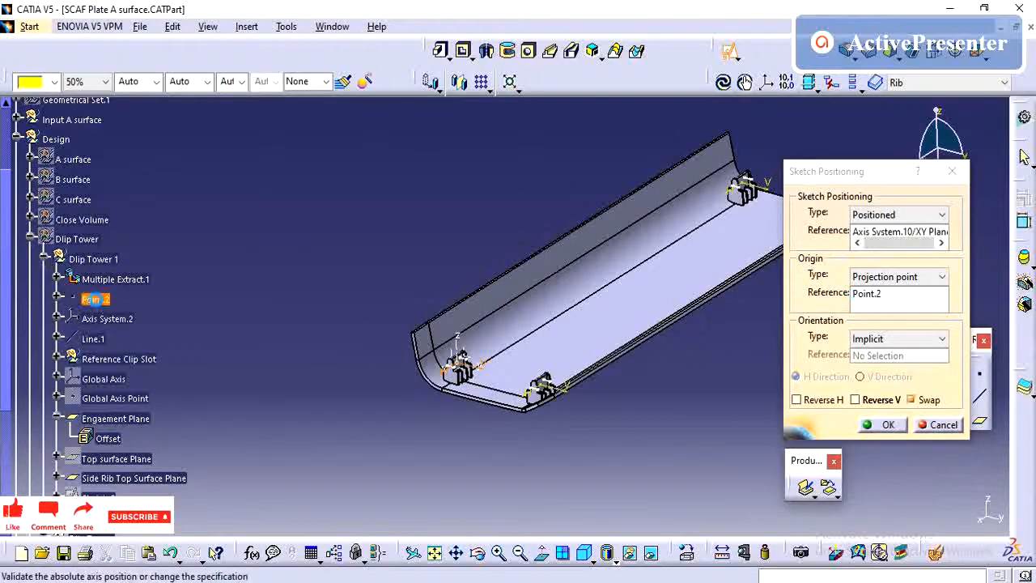
left_click(856, 305)
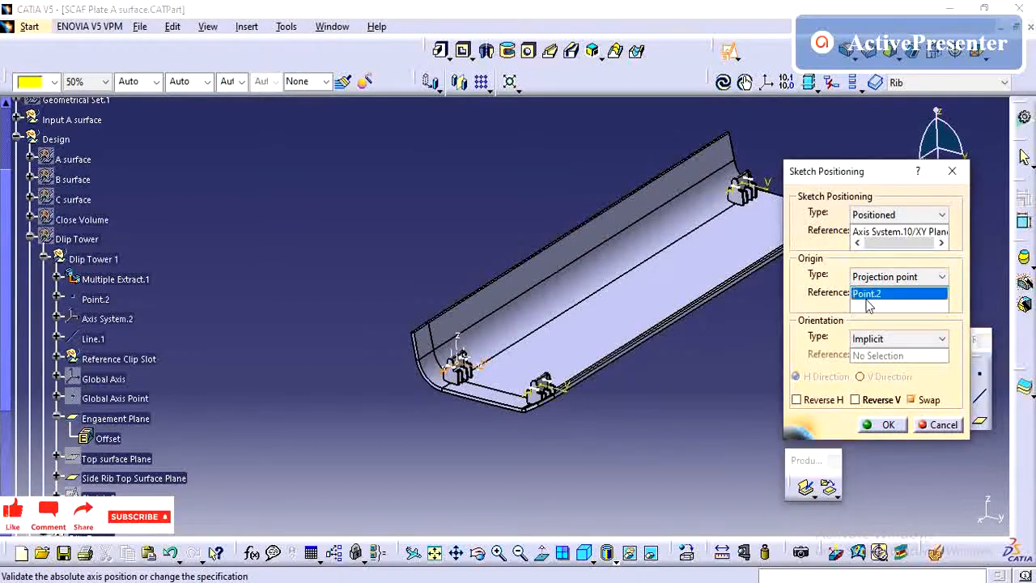
left_click(45, 257)
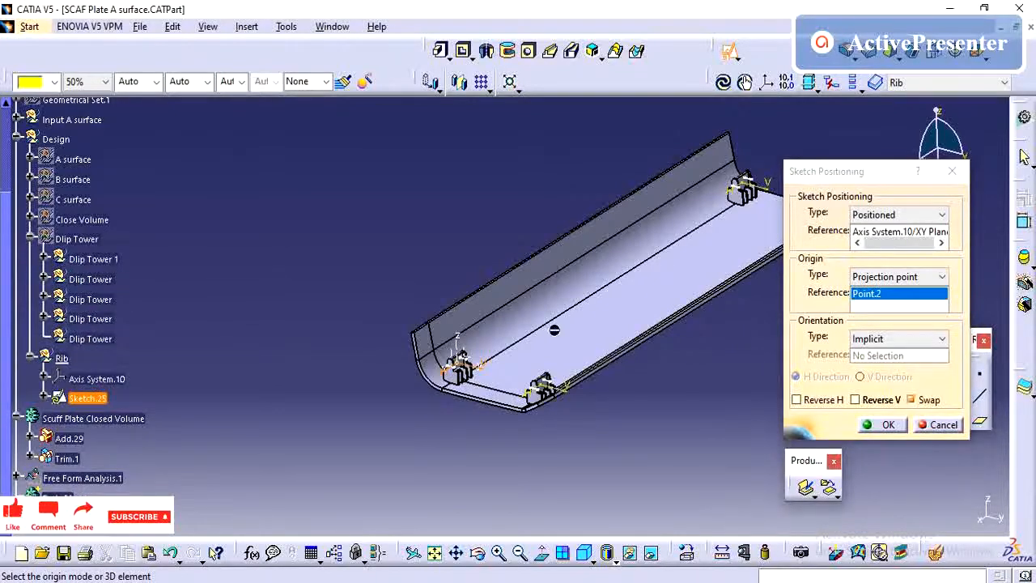
Reverse both the H and V directions of the sketch, keeping Swap on, and accept the sketch positioning.
left_click(913, 401)
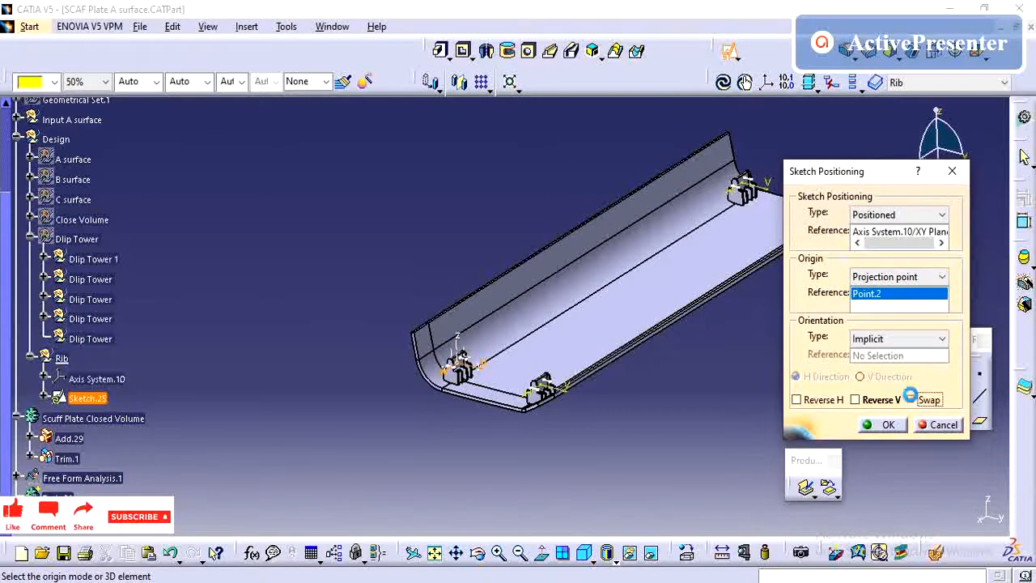
left_click(913, 400)
left_click(872, 399)
left_click(821, 401)
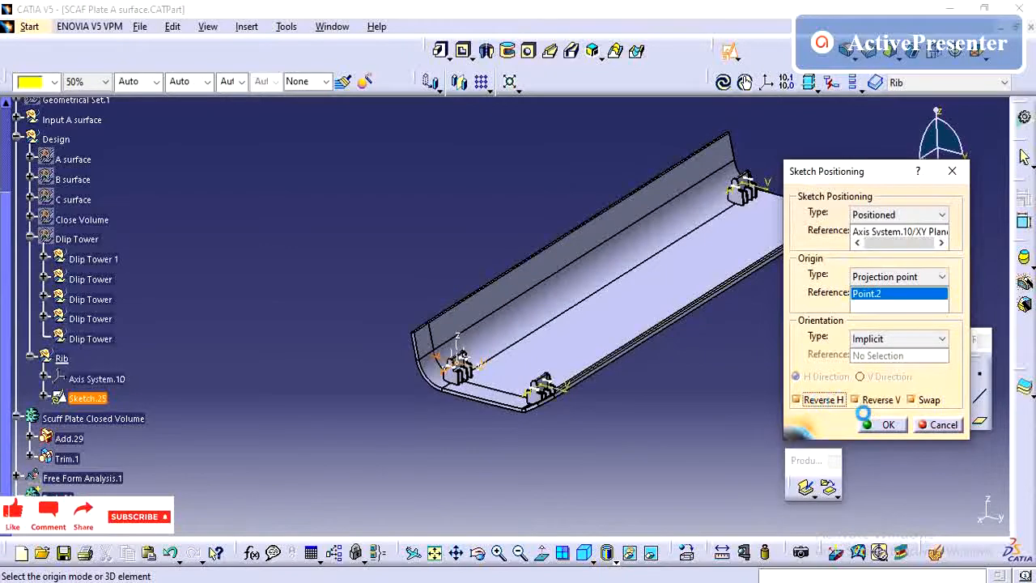
left_click(859, 417)
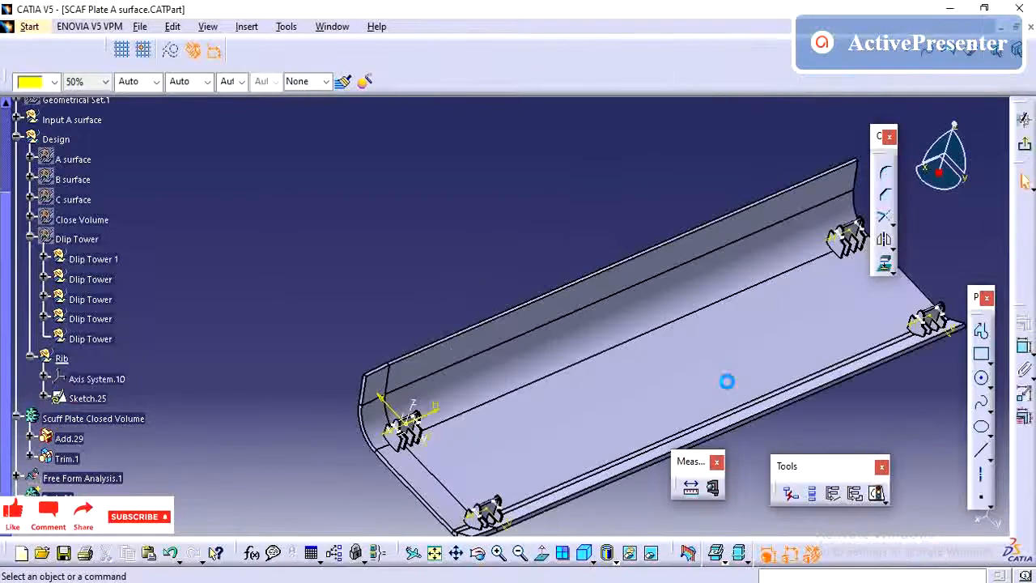
Sketch a vertical line about 86 mm long across the plate, starting near its upper edge at about H 119 mm, V 21 mm.
mouse_move(633, 249)
middle_mouse_down()
mouse_move(620, 310)
mouse_move(620, 212)
mouse_move(640, 184)
middle_mouse_up()
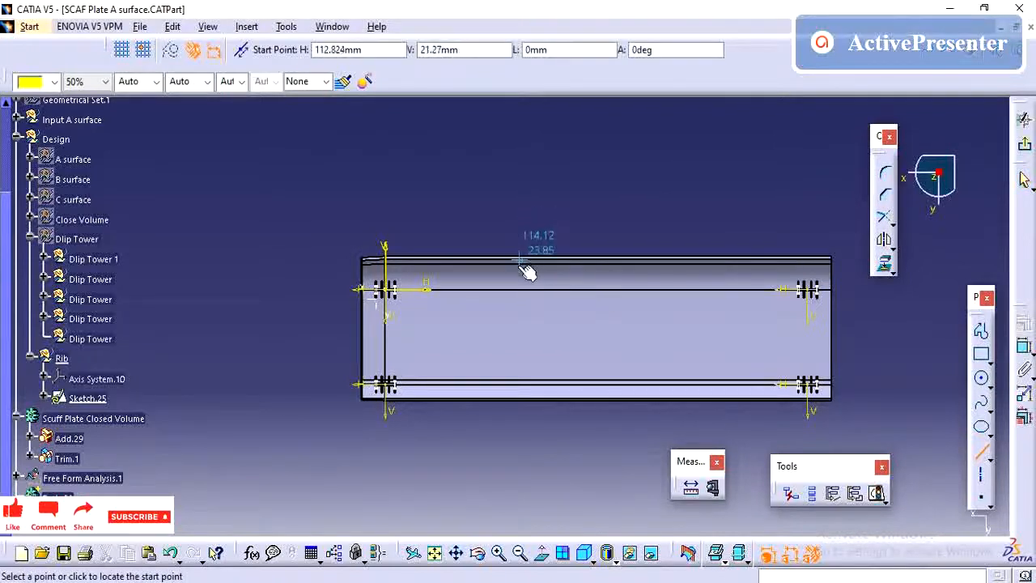
middle_click_drag(528, 278, 536, 221, "ctrl")
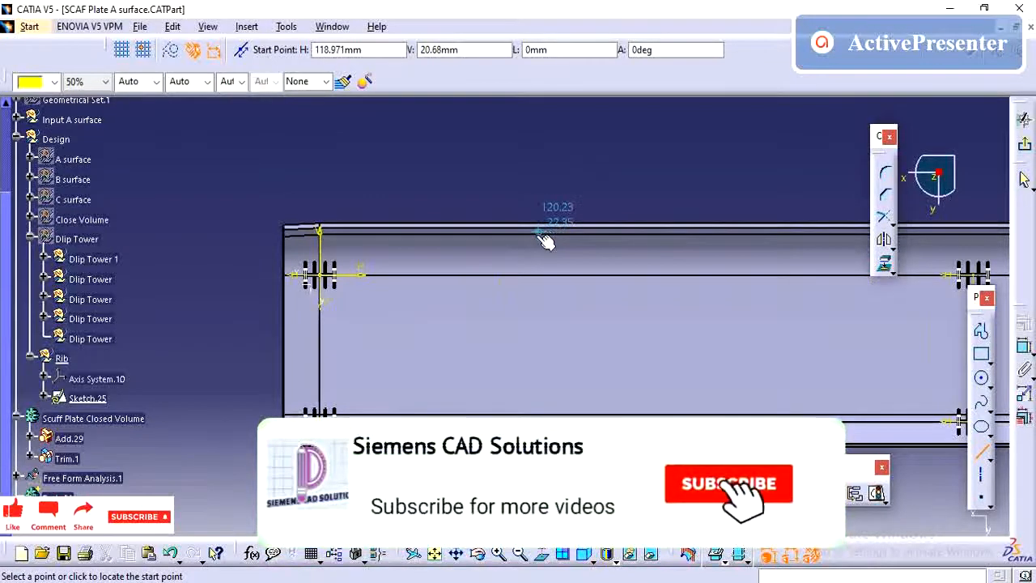
left_click(541, 236)
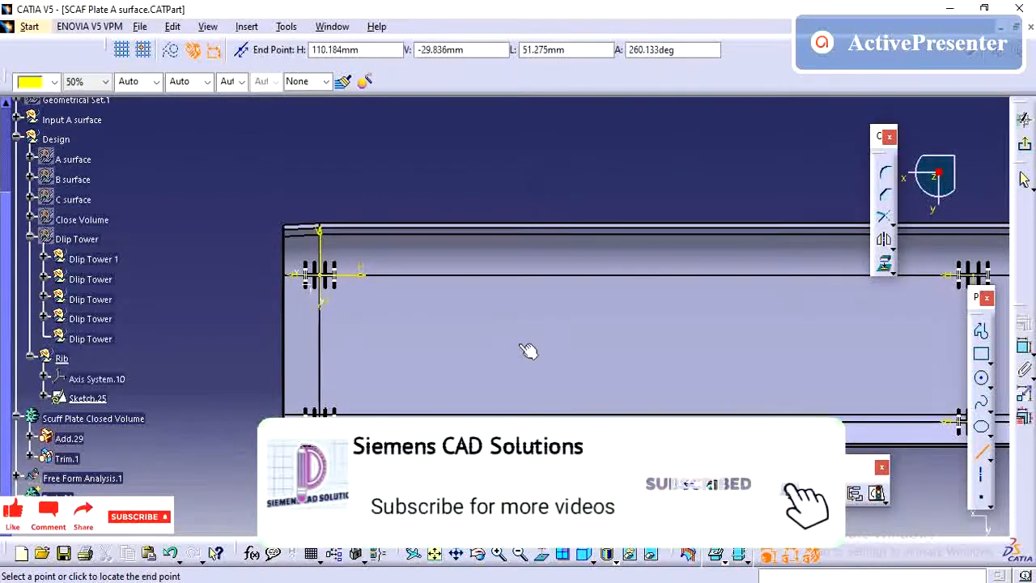
left_click(548, 408)
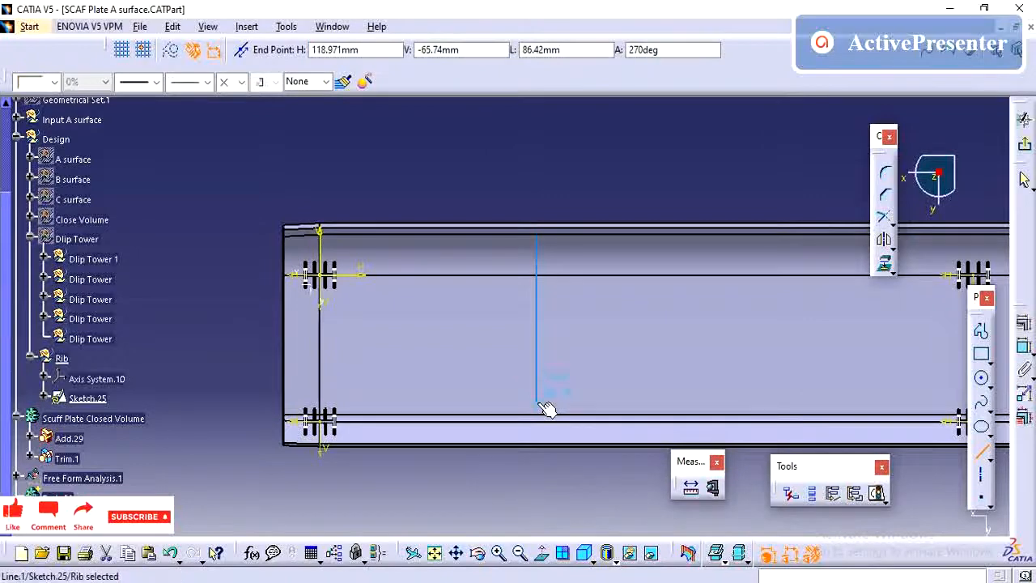
middle_click_drag(527, 134, 521, 160)
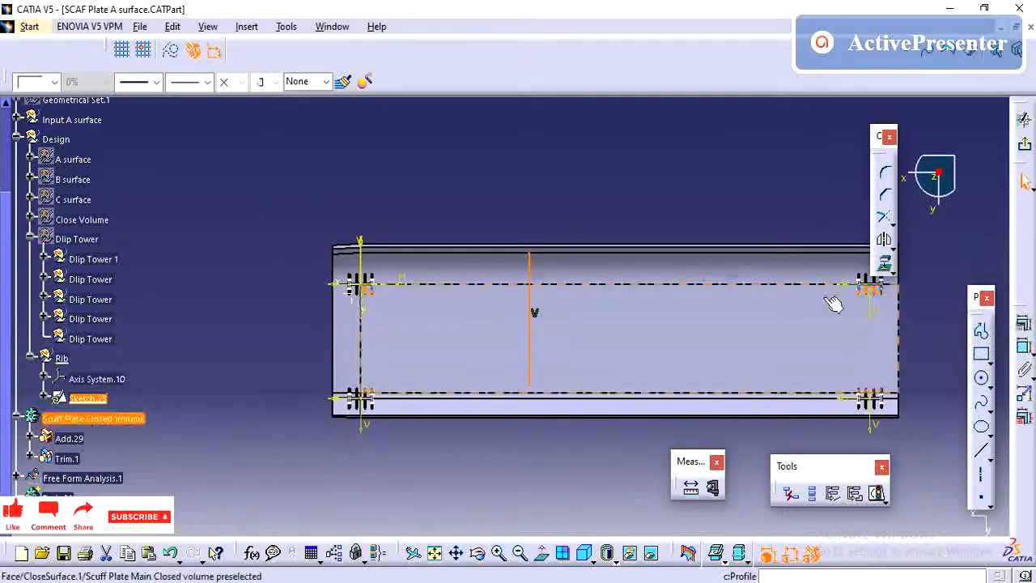
left_click(661, 154)
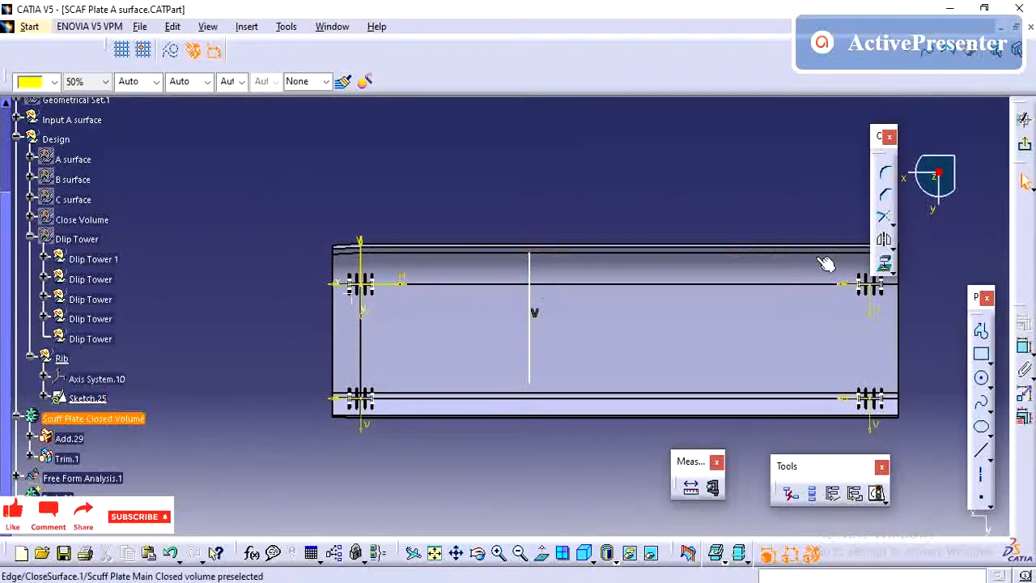
Sketch a second, longer vertical line beside the first on its far side from the origin, ending near the plate's lower edge.
left_click(982, 452)
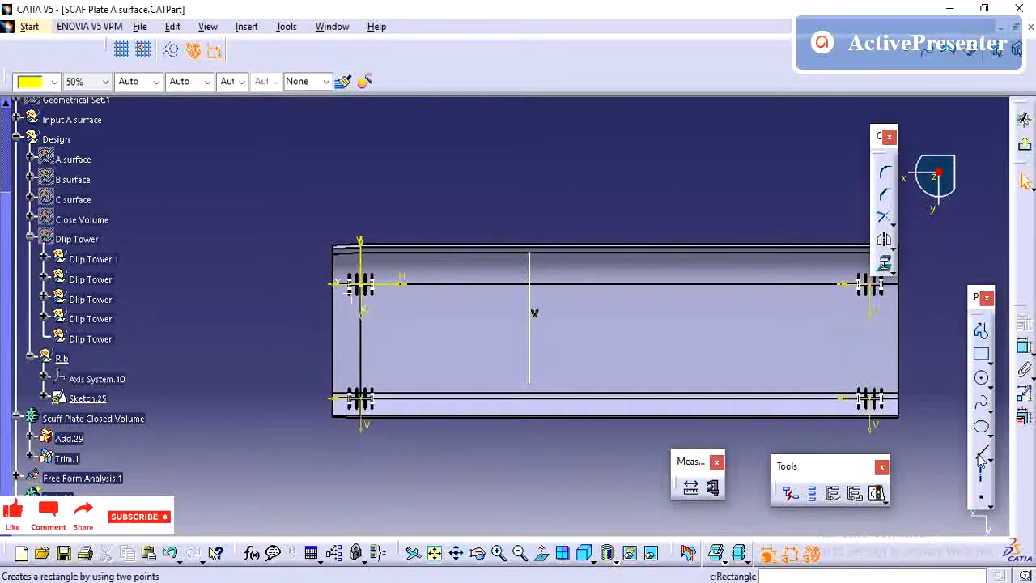
left_click(595, 257)
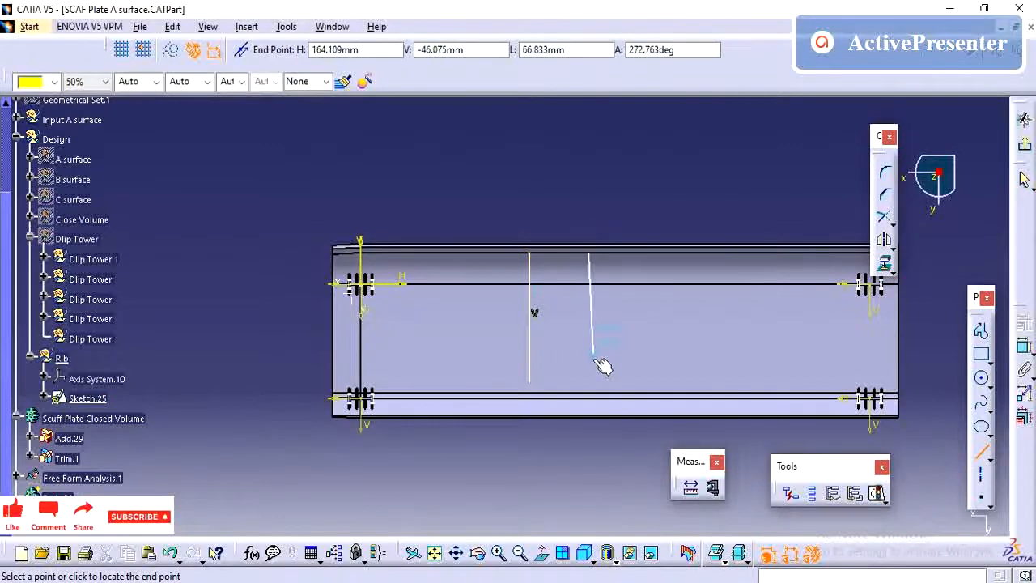
left_click(595, 411)
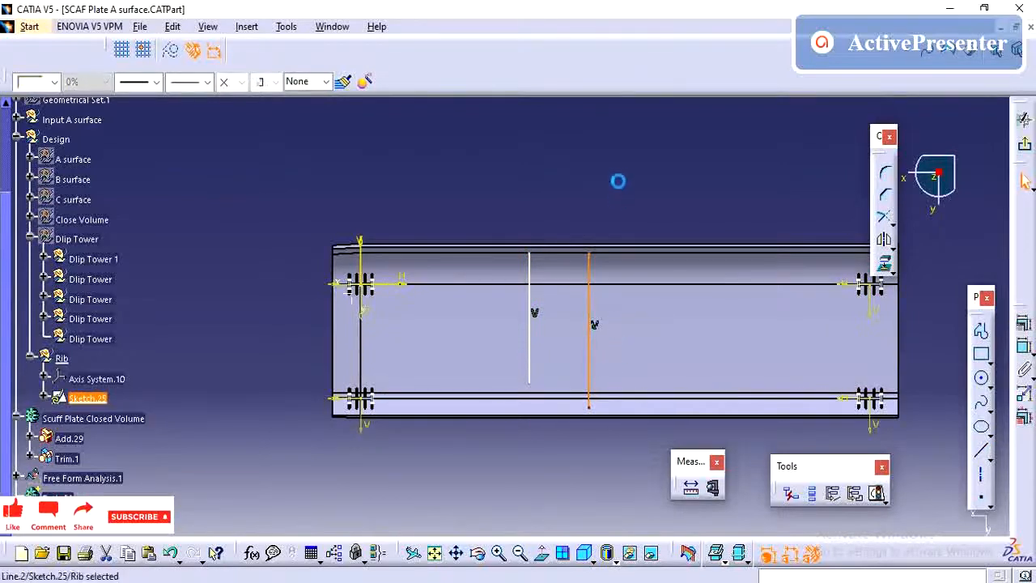
left_click(619, 177)
left_click(981, 451)
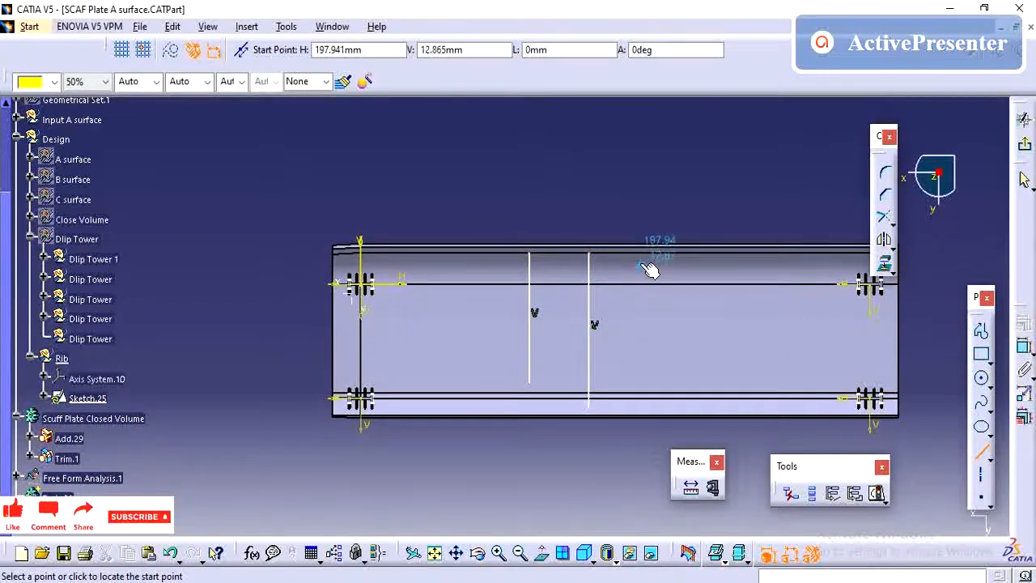
key("Escape")
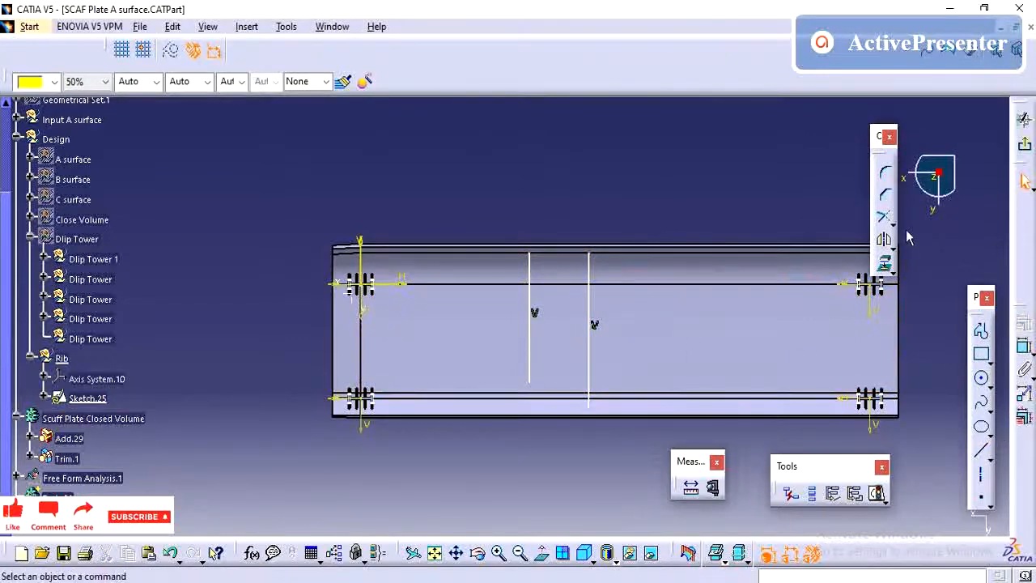
Dimension the length of the first vertical line, placing the dimension between that line and the sketch origin.
left_click(531, 305)
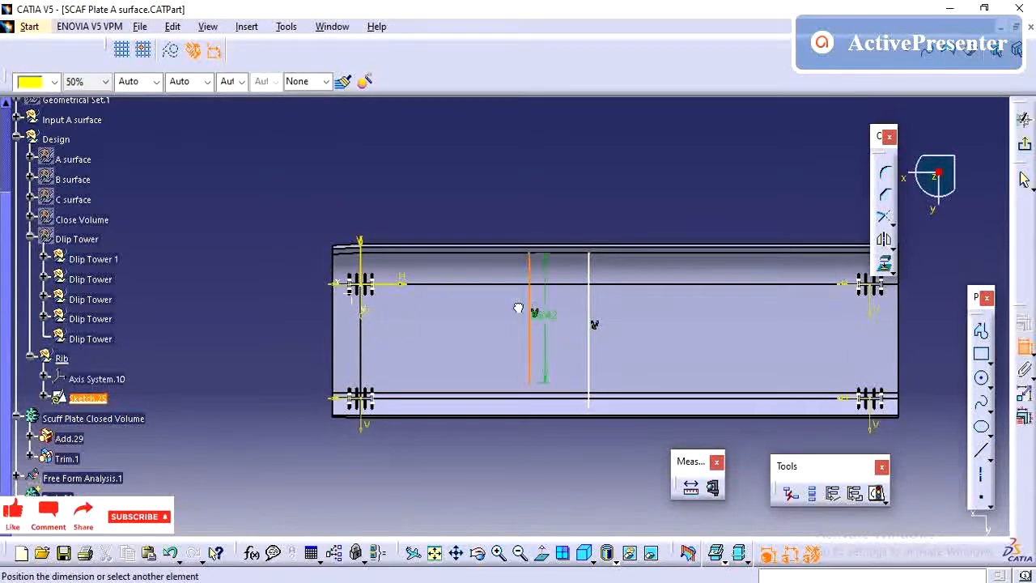
left_click(461, 188)
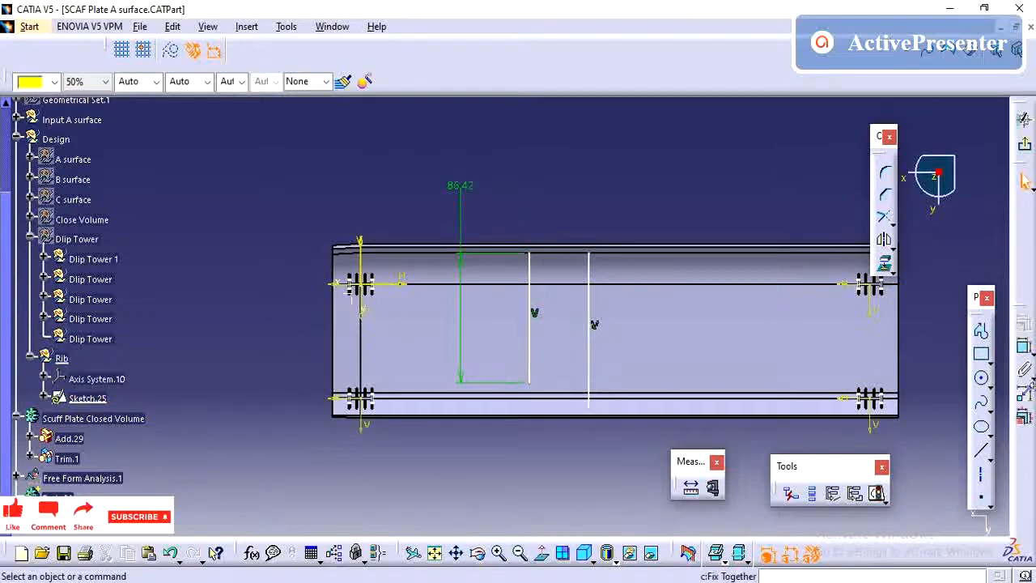
left_click(405, 277)
left_click(533, 260)
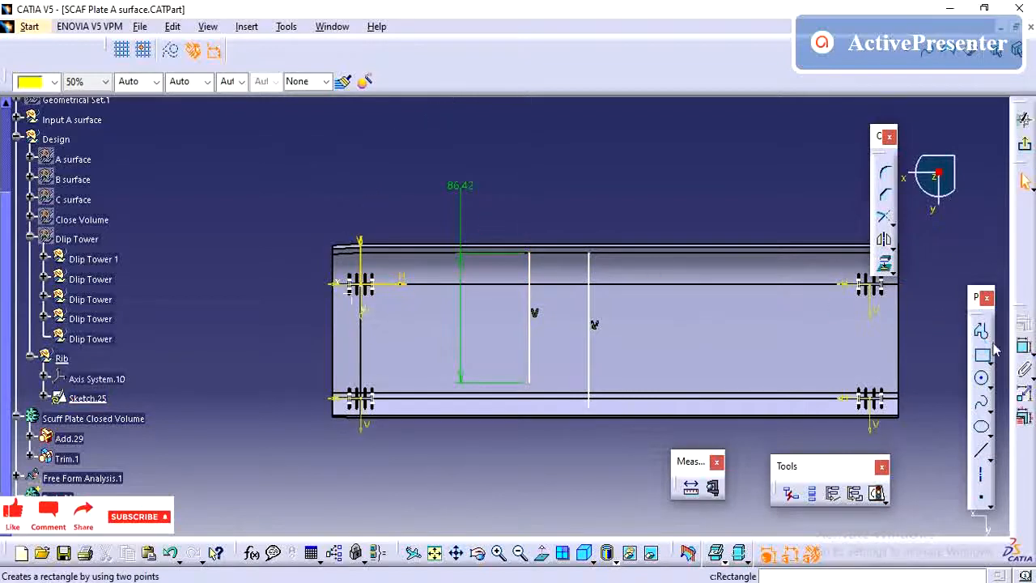
Dimension the first vertical line's upper endpoint from the sketch's H axis and set the distance to 20 mm.
left_click(1024, 346)
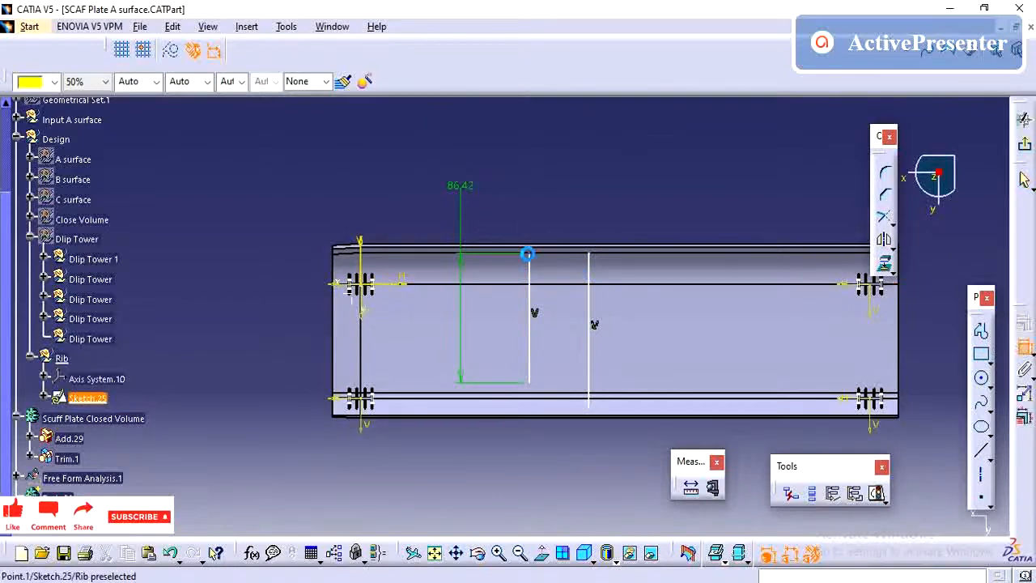
left_click(409, 281)
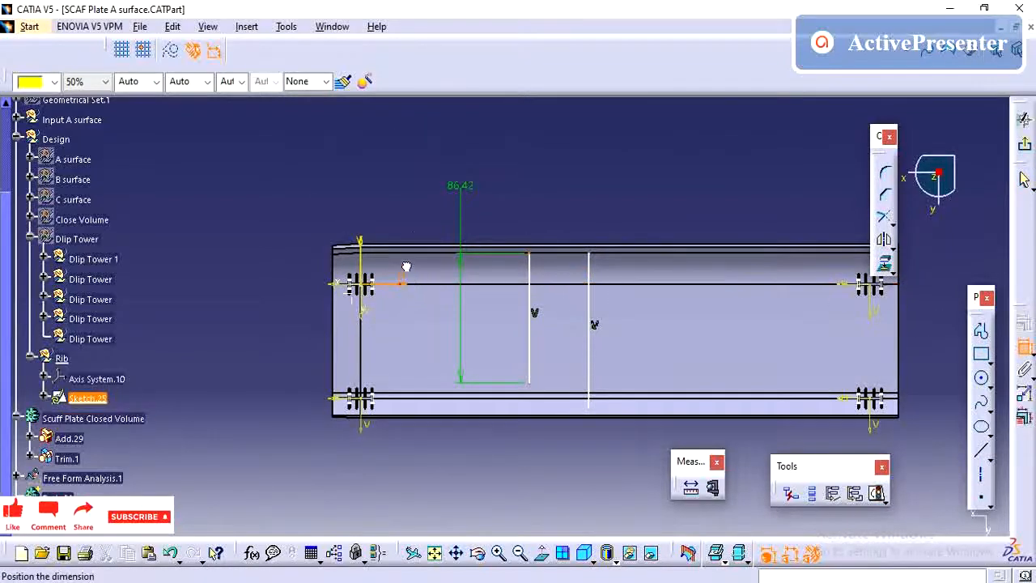
left_click(393, 182)
double_click(394, 182)
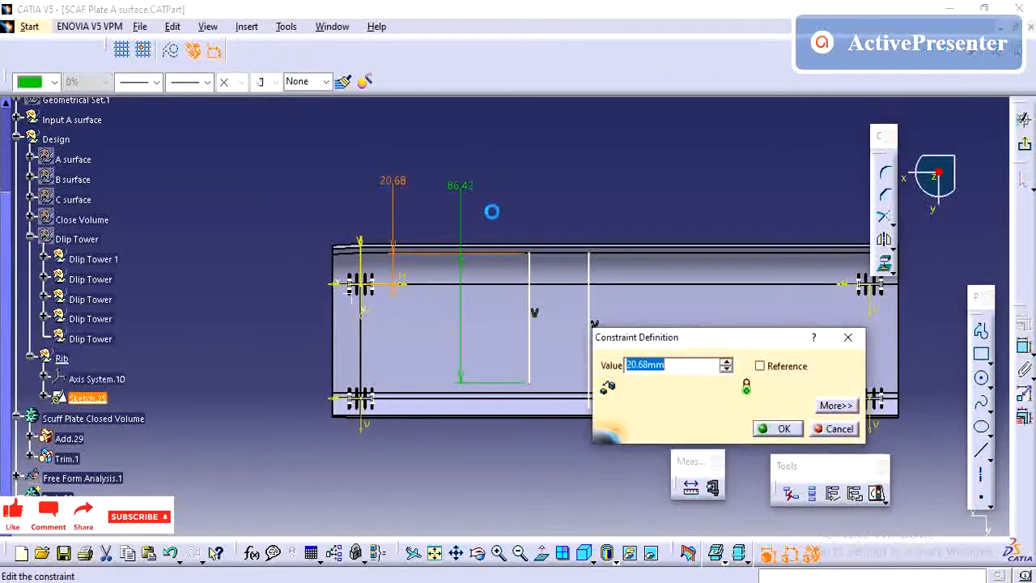
key("Return")
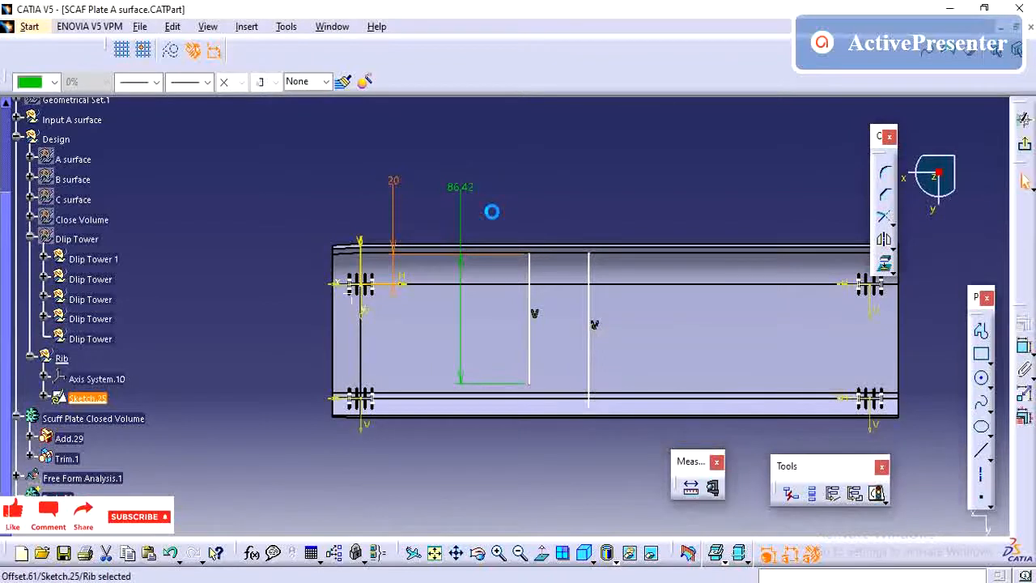
Set the length of the first vertical line to 100 mm.
double_click(467, 187)
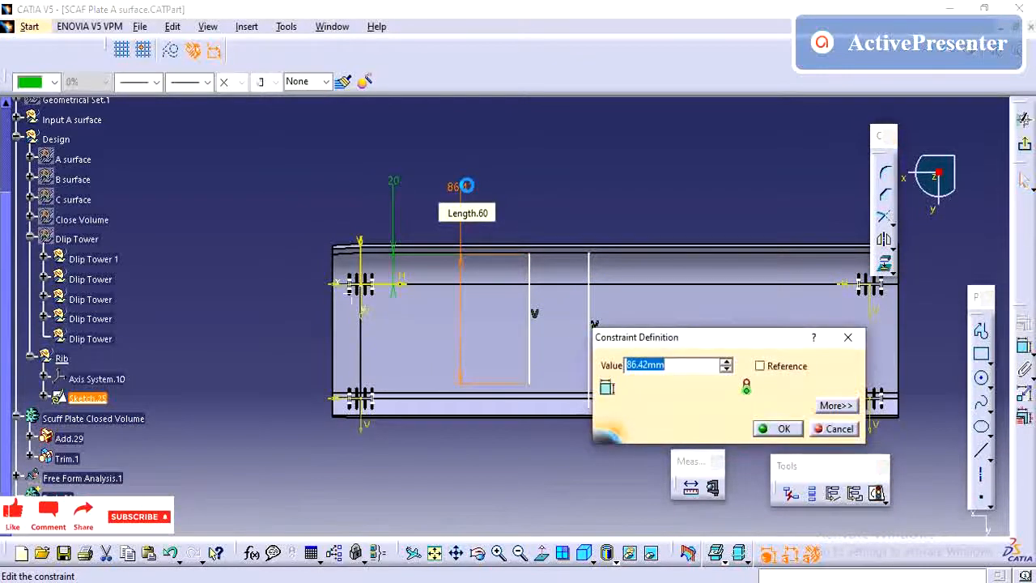
key("Return")
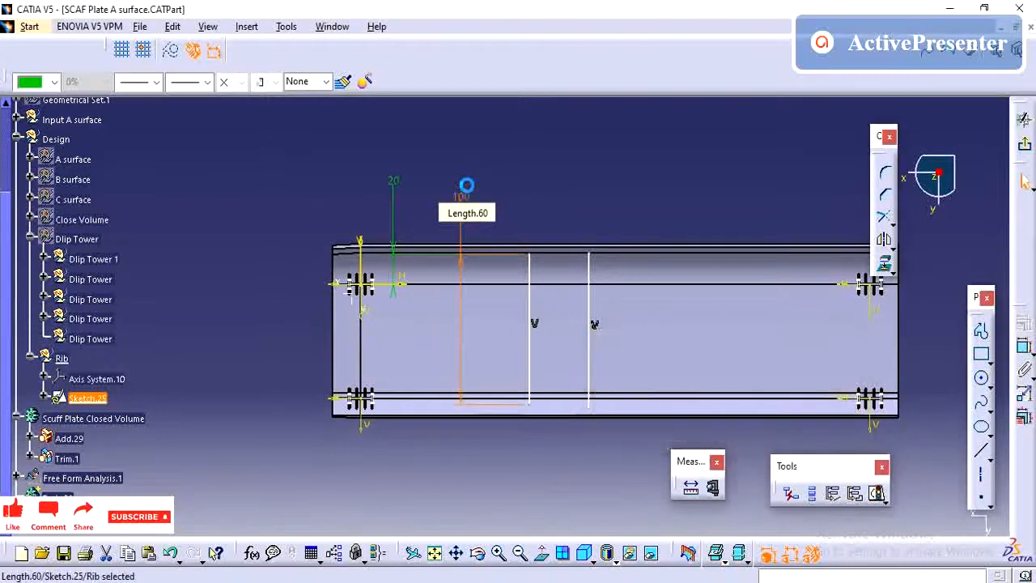
left_click(560, 173)
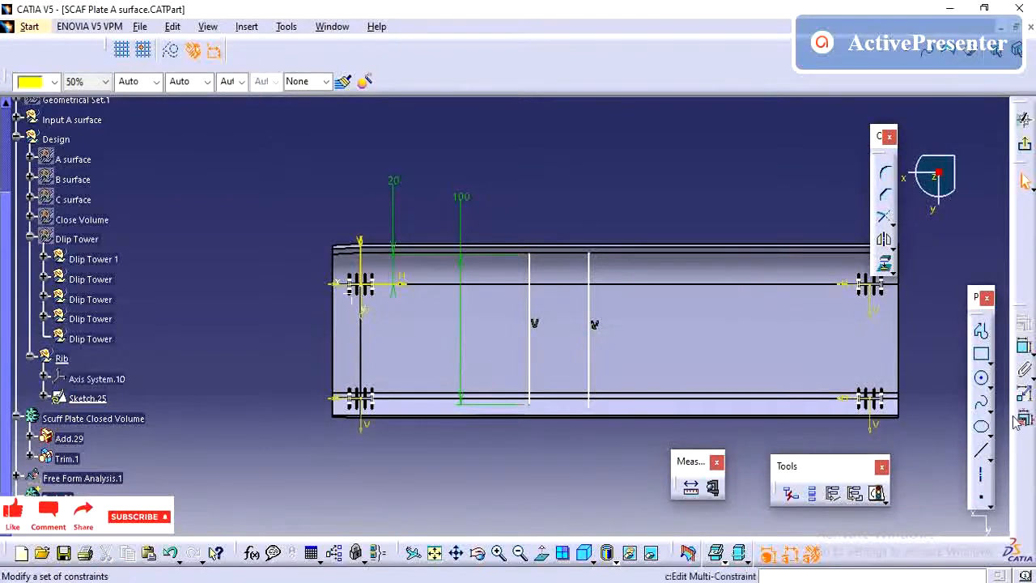
Dimension the first vertical line from the sketch's V axis and set the distance to 70 mm.
left_click(1024, 353)
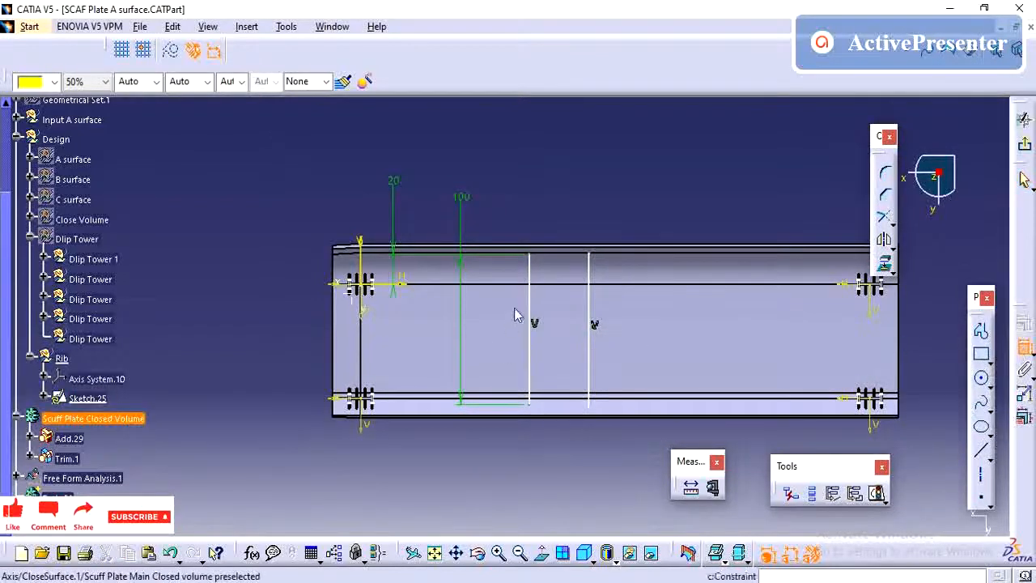
left_click(532, 297)
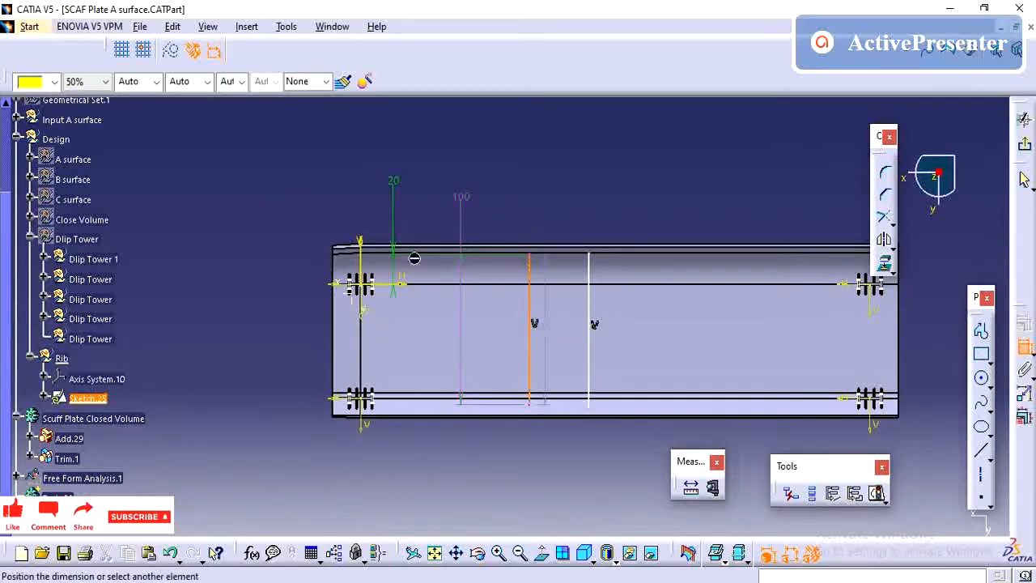
left_click(363, 238)
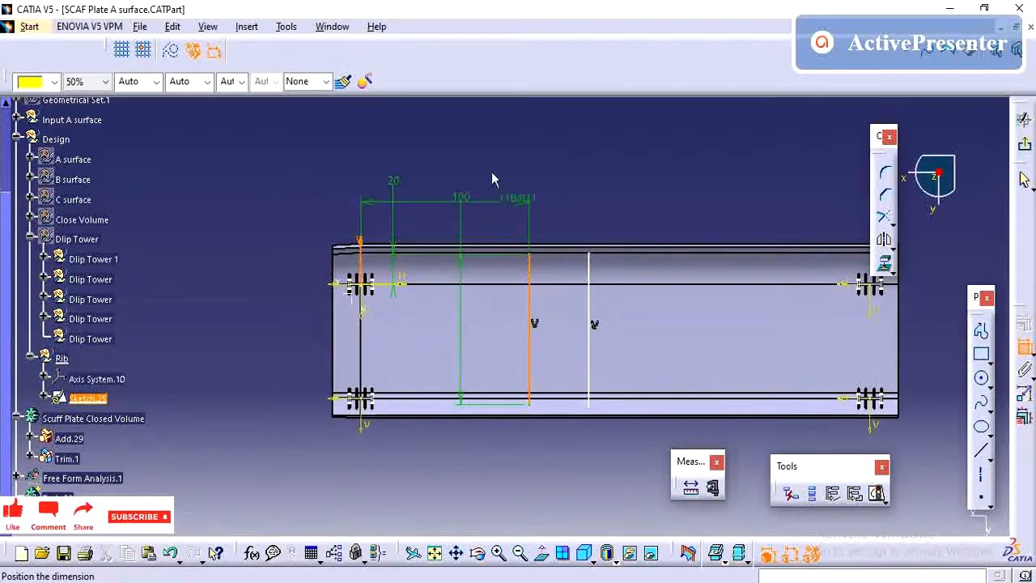
left_click(473, 157)
double_click(474, 157)
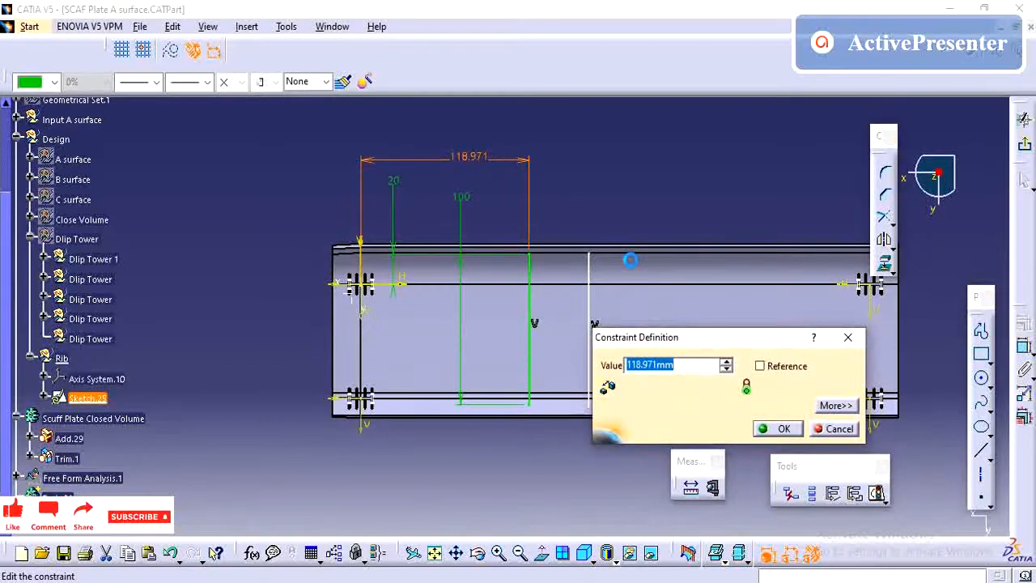
type("70")
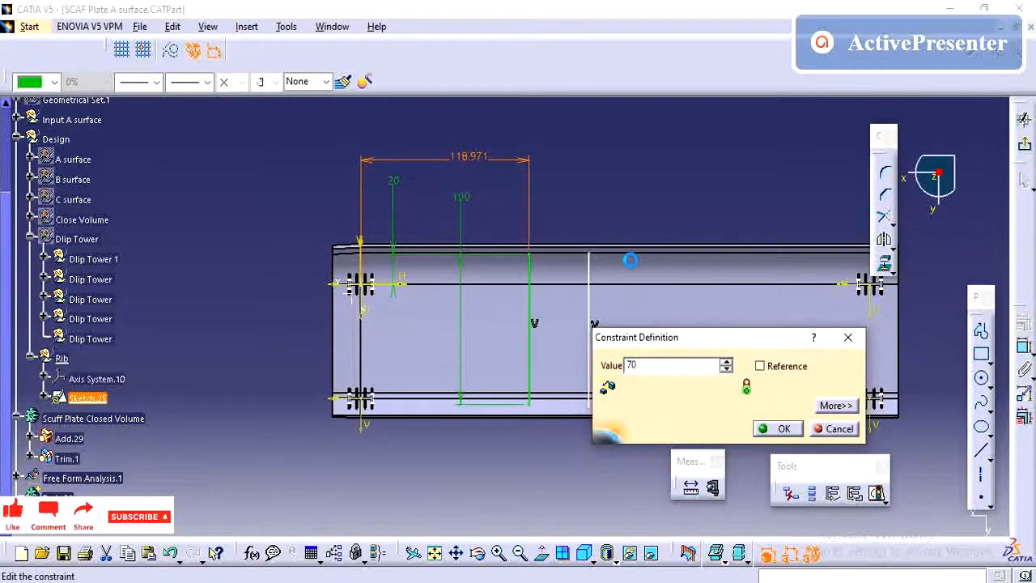
key("Return")
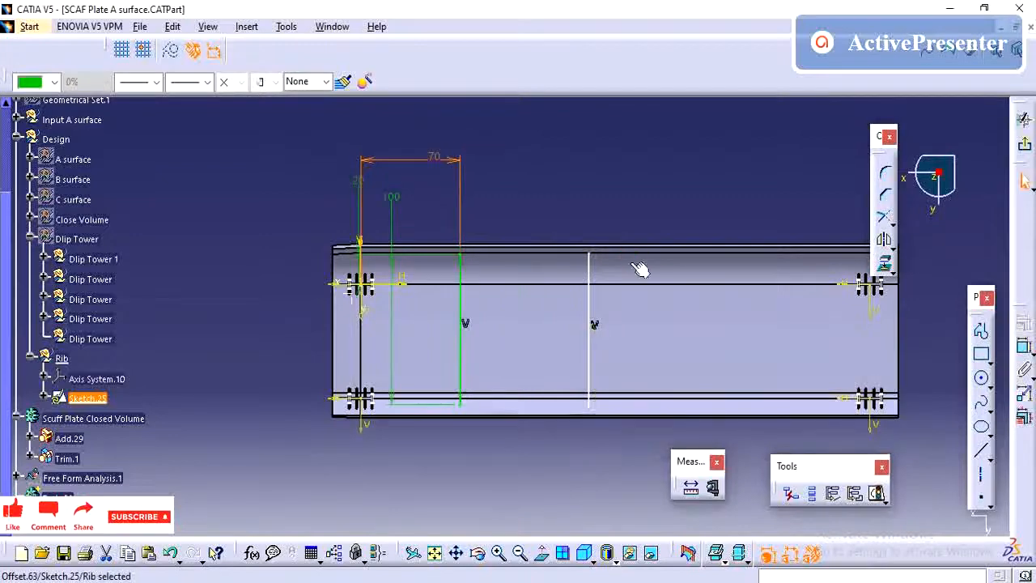
Delete the second, undimensioned vertical line from the sketch.
left_click(542, 169)
left_click(589, 322)
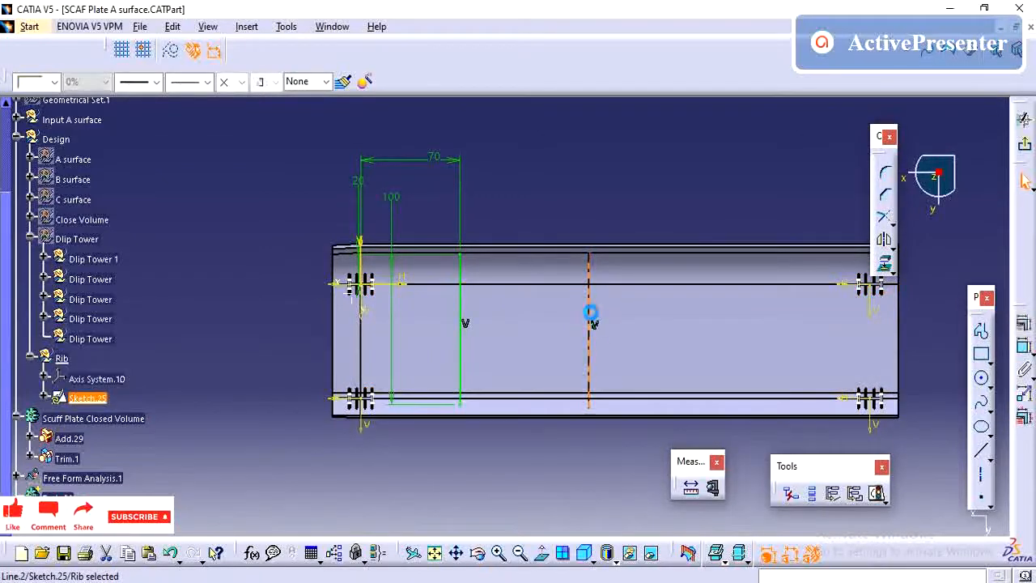
key("Delete")
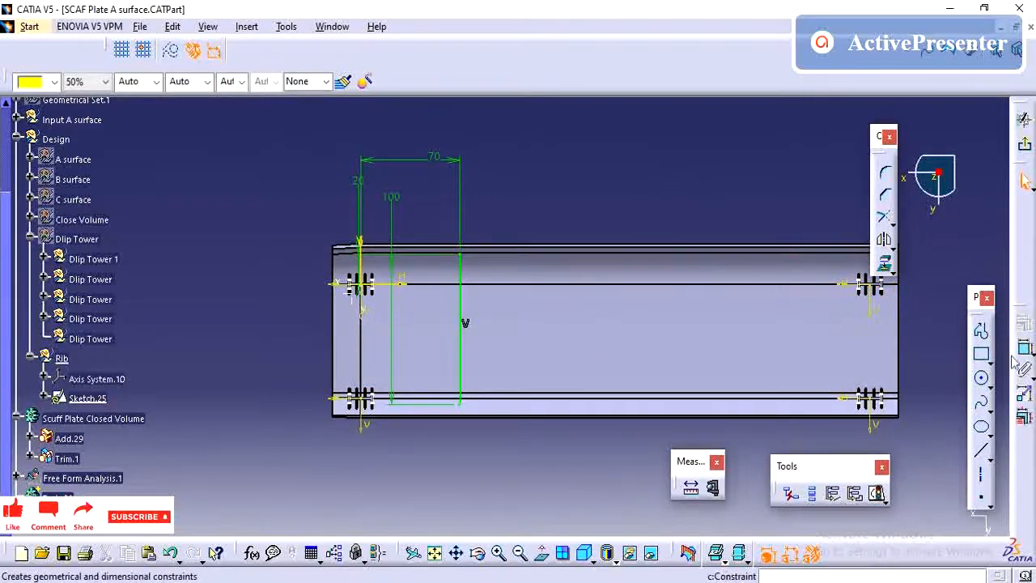
Offset the remaining vertical line along the plate with 10 instances spaced 30 mm apart, on the side away from the origin.
left_click(891, 267)
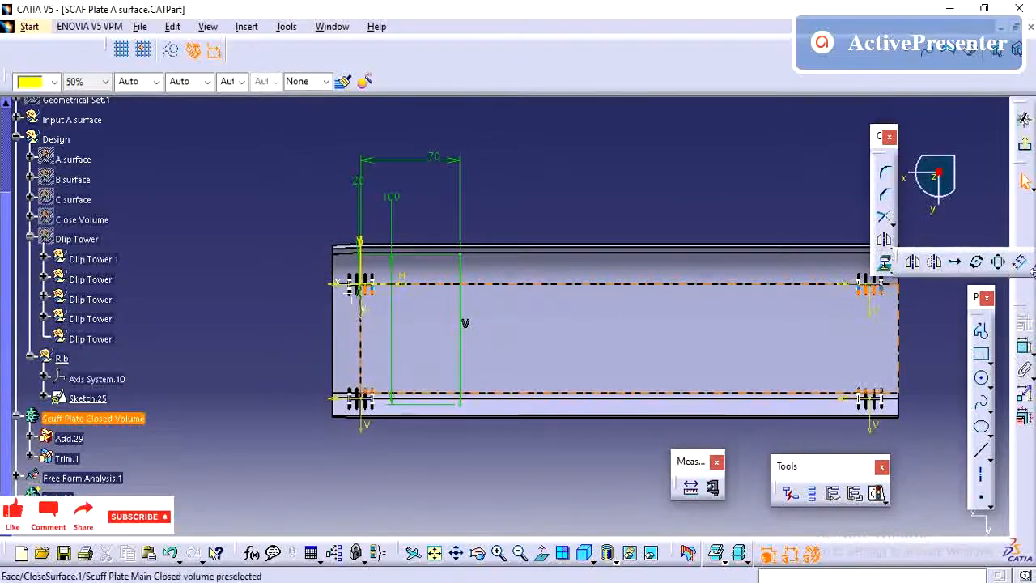
left_click(1019, 261)
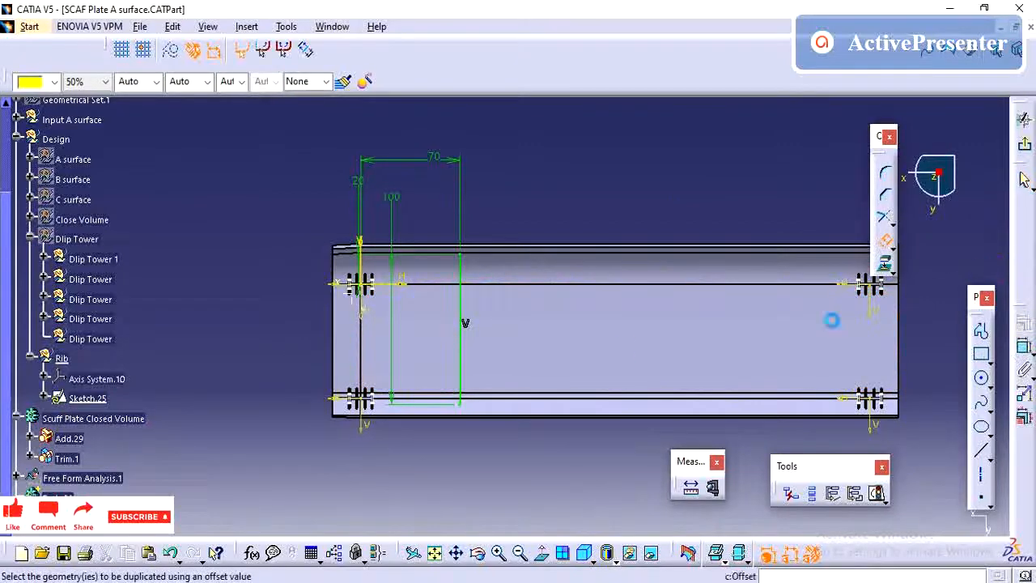
left_click(467, 300)
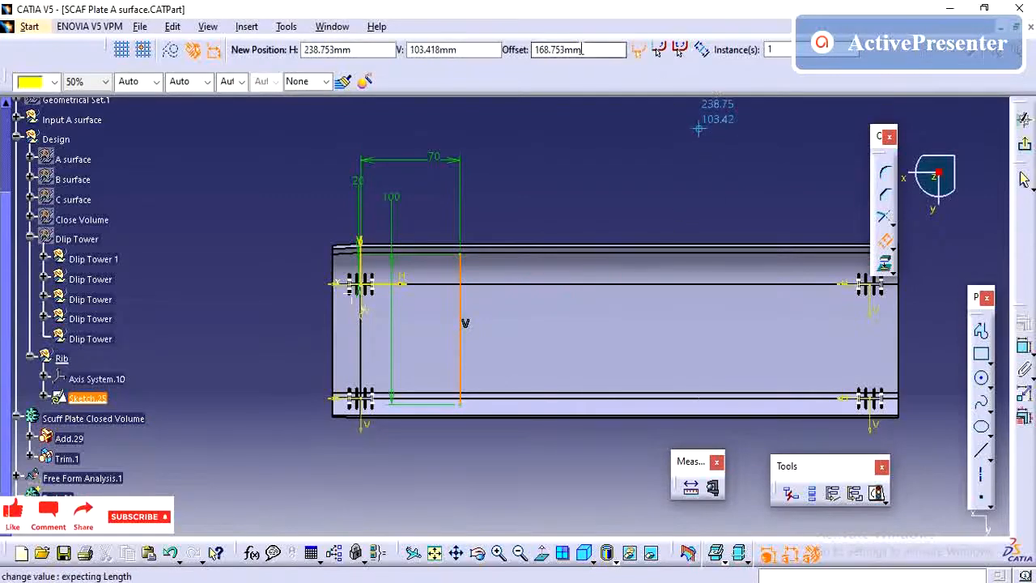
double_click(779, 49)
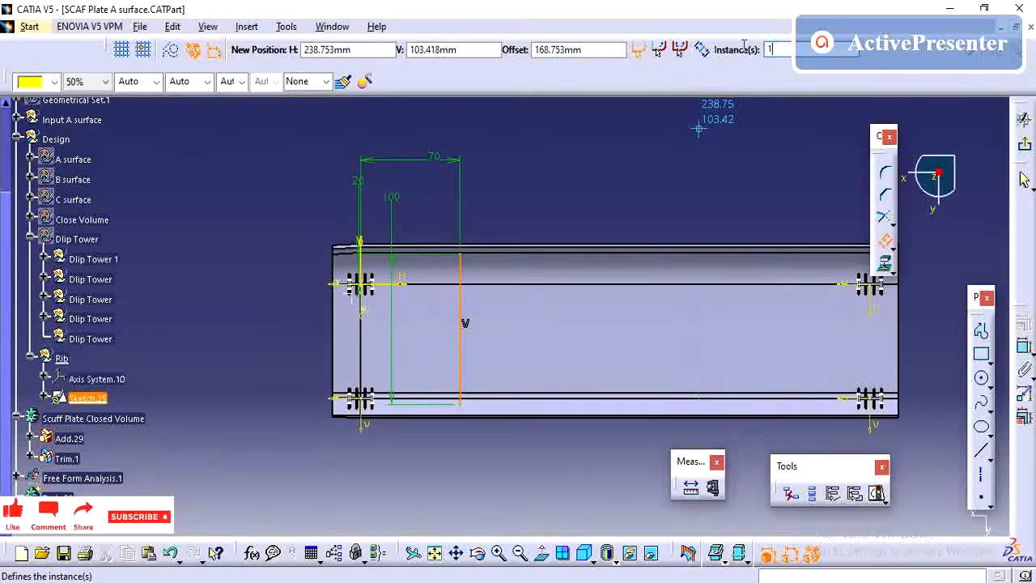
double_click(577, 49)
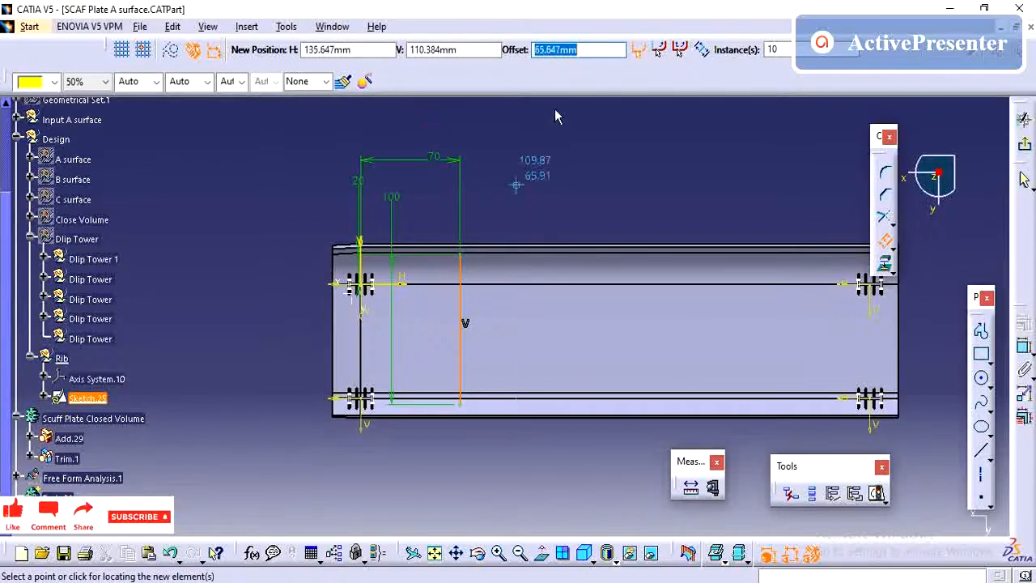
left_click(545, 49)
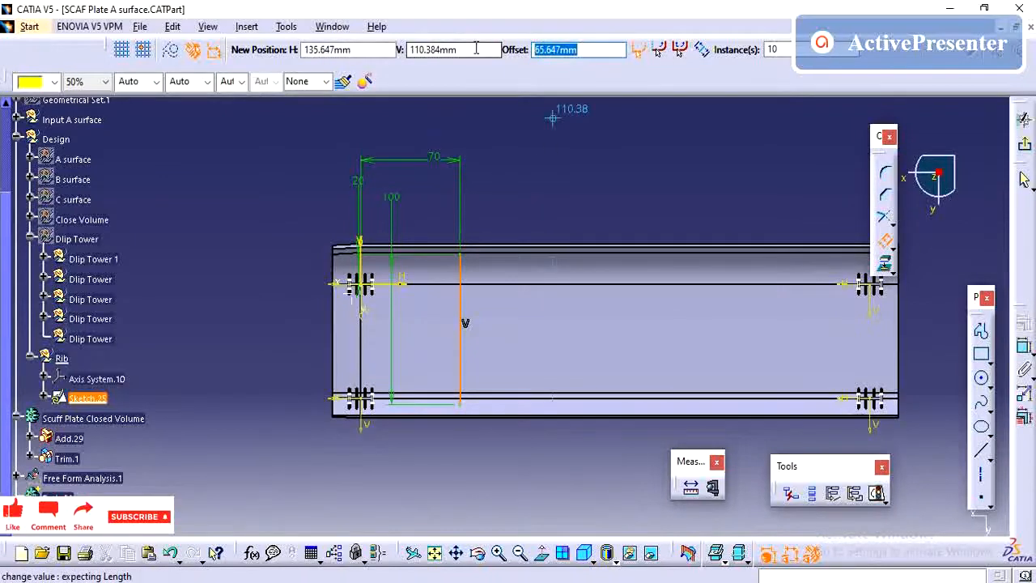
type("30")
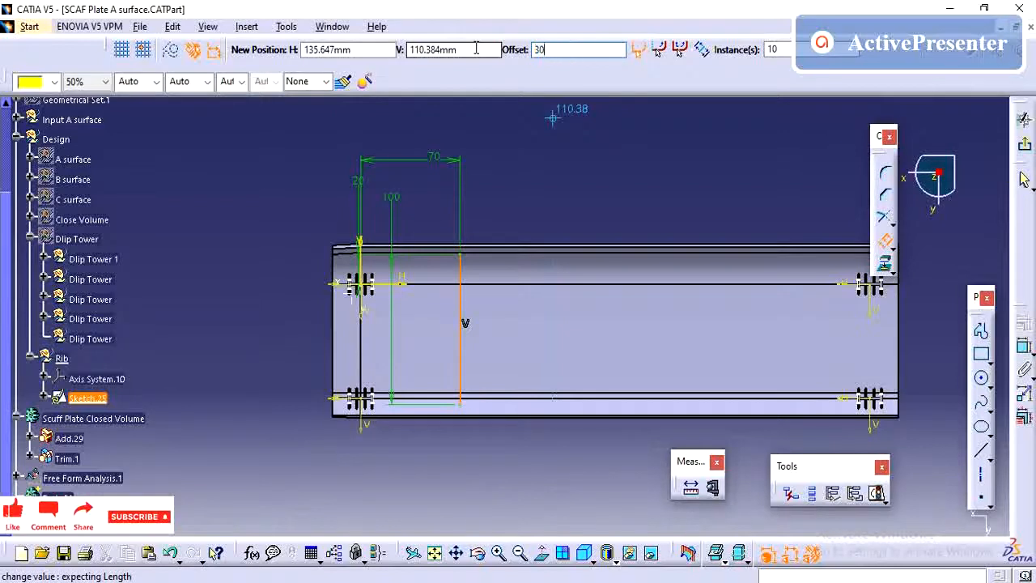
key("Return")
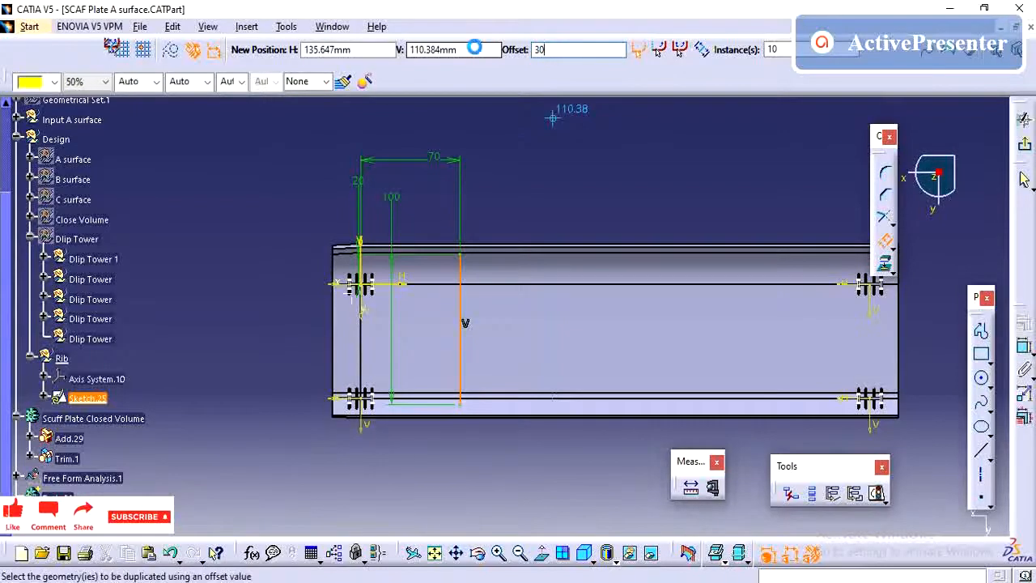
middle_click_drag(520, 108, 570, 153)
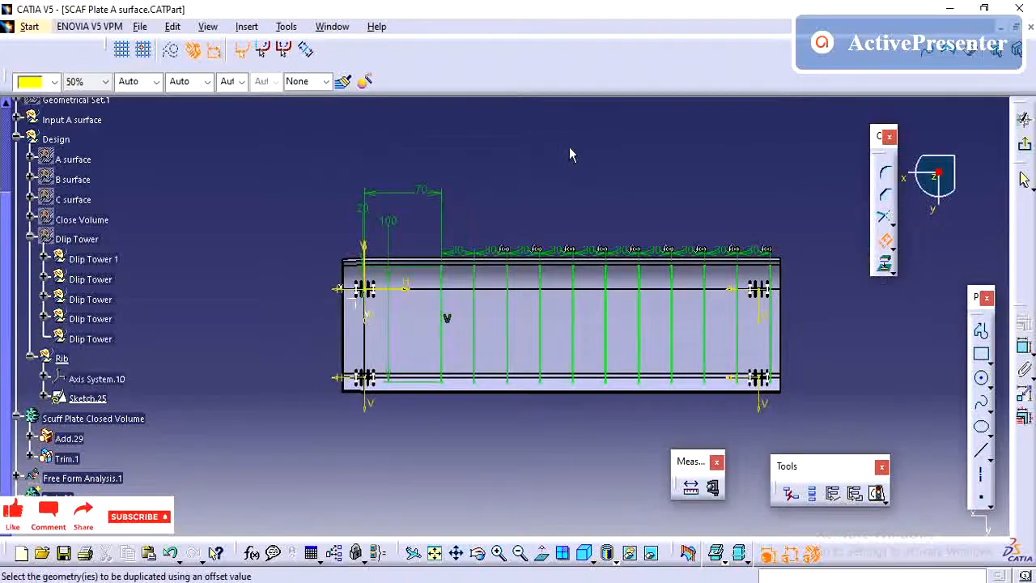
Delete the three offset lines farthest from the sketch origin, at the far end of the plate.
right_click(770, 270)
key("Delete")
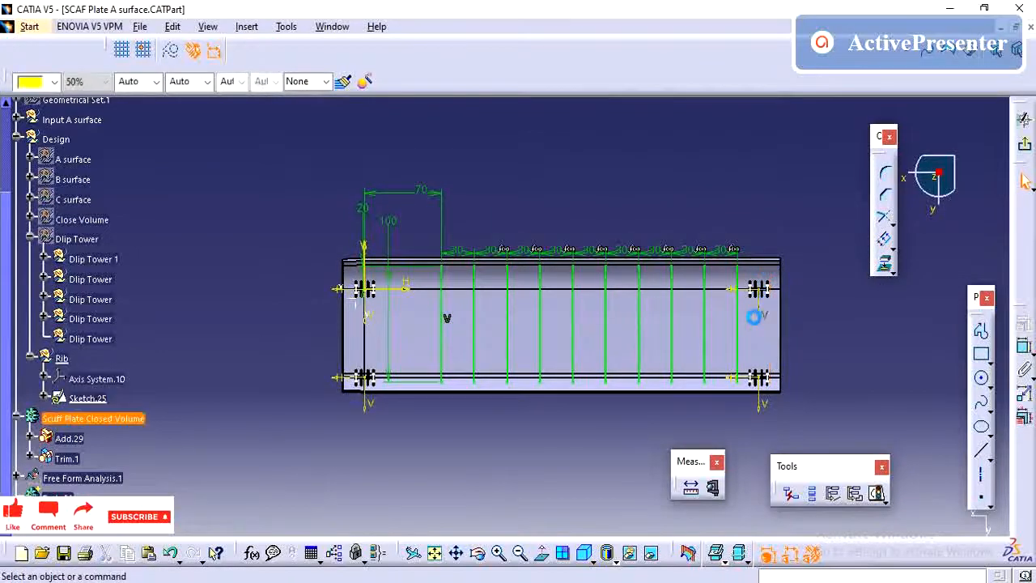
key("Delete")
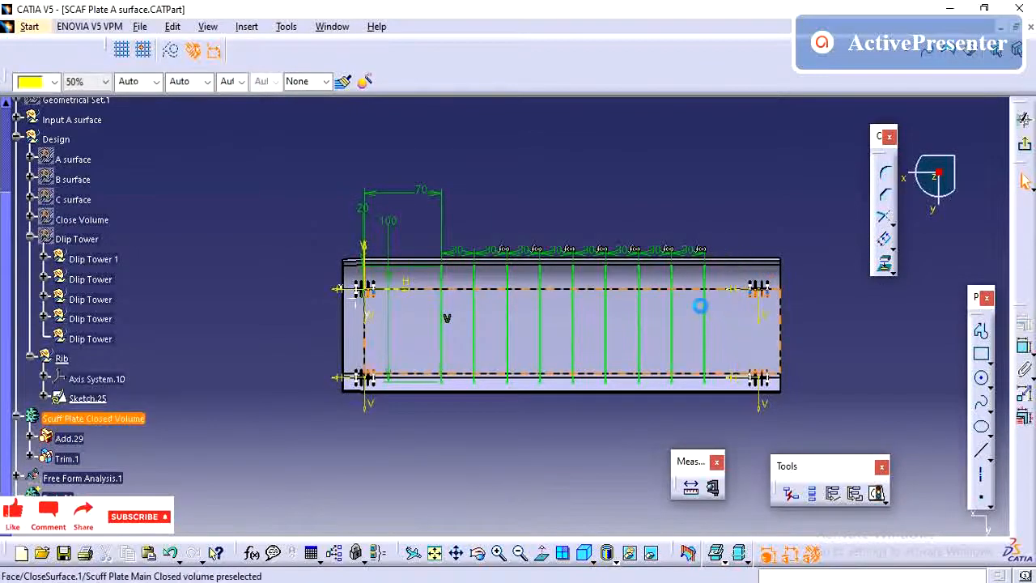
left_click(704, 302)
key("Delete")
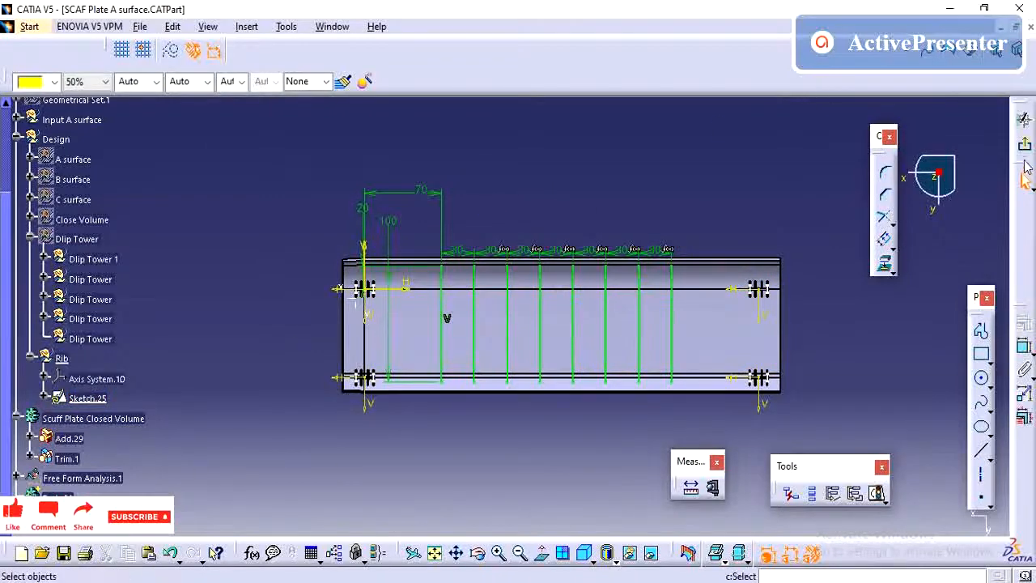
Exit the rib line sketch and try to start a Pad while the Rib geometrical set is the in-work object.
left_click(1024, 143)
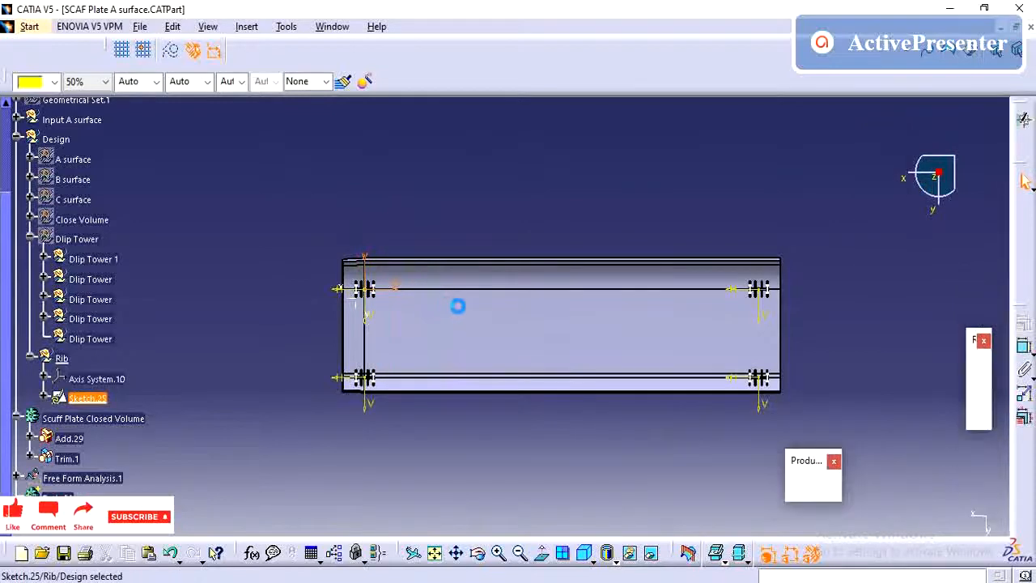
left_click(396, 280)
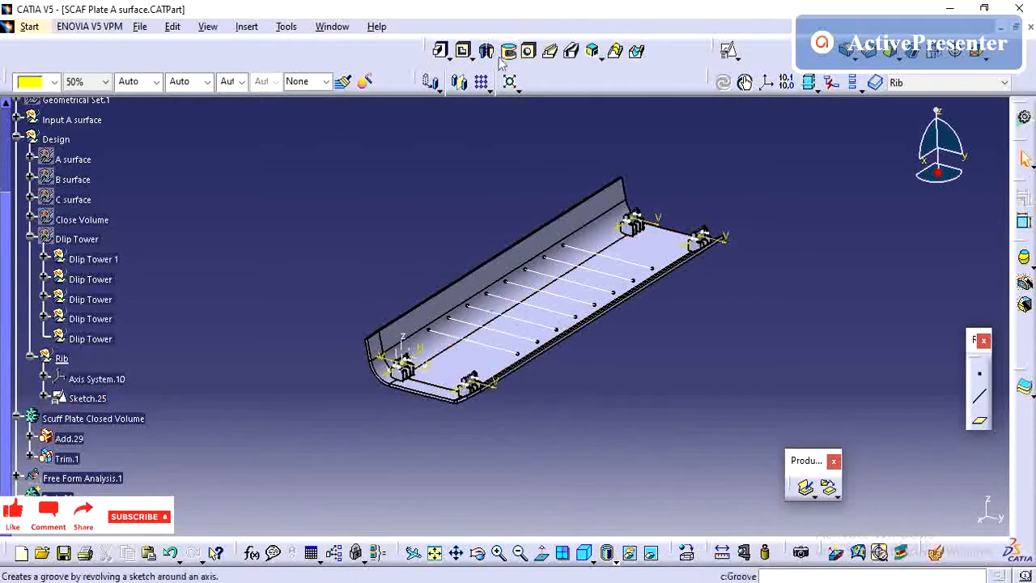
left_click(442, 52)
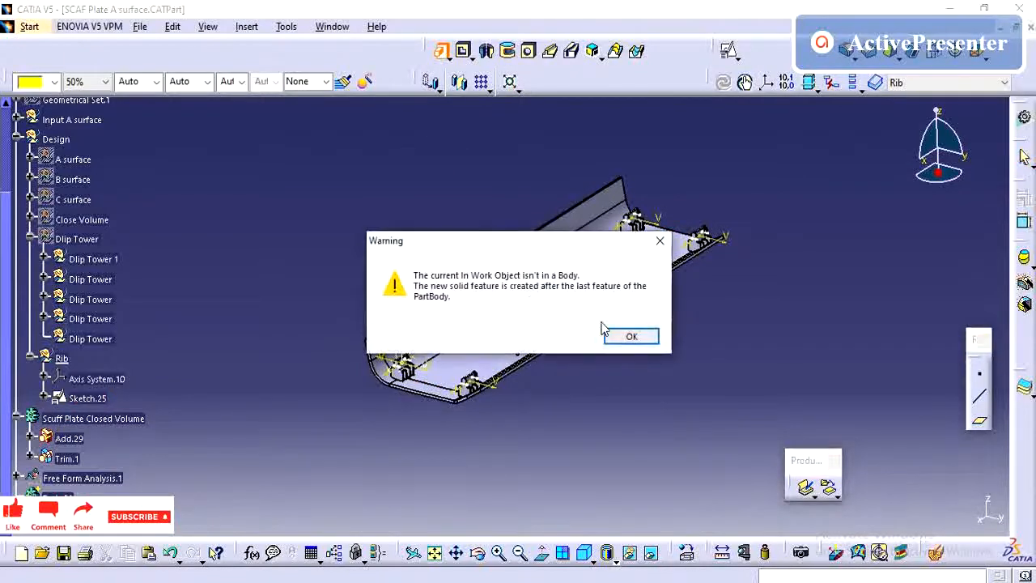
left_click(625, 334)
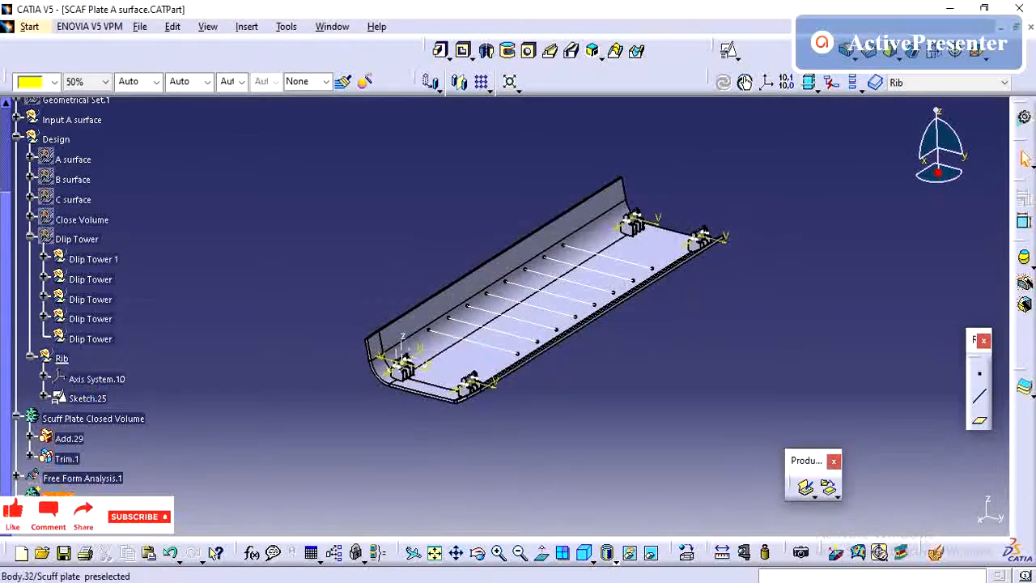
Rename Body.32 as Rib in its feature properties.
right_click(56, 491)
left_click(98, 238)
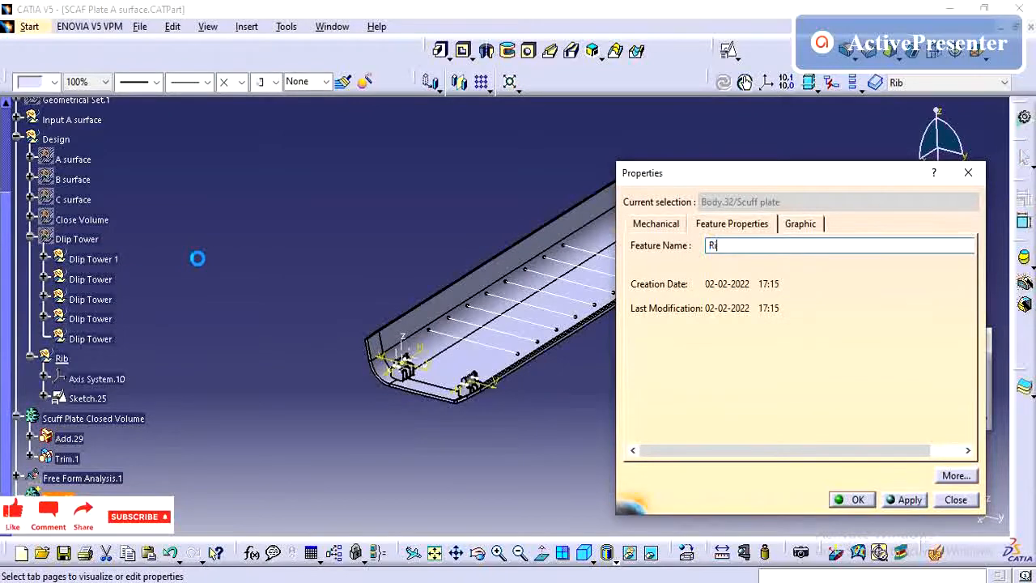
key("Return")
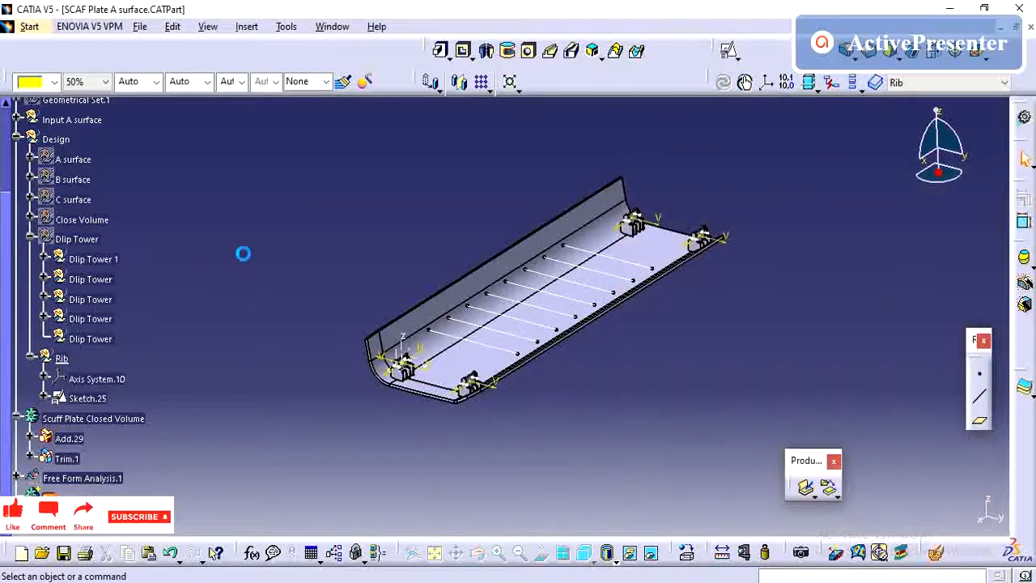
left_click(440, 50)
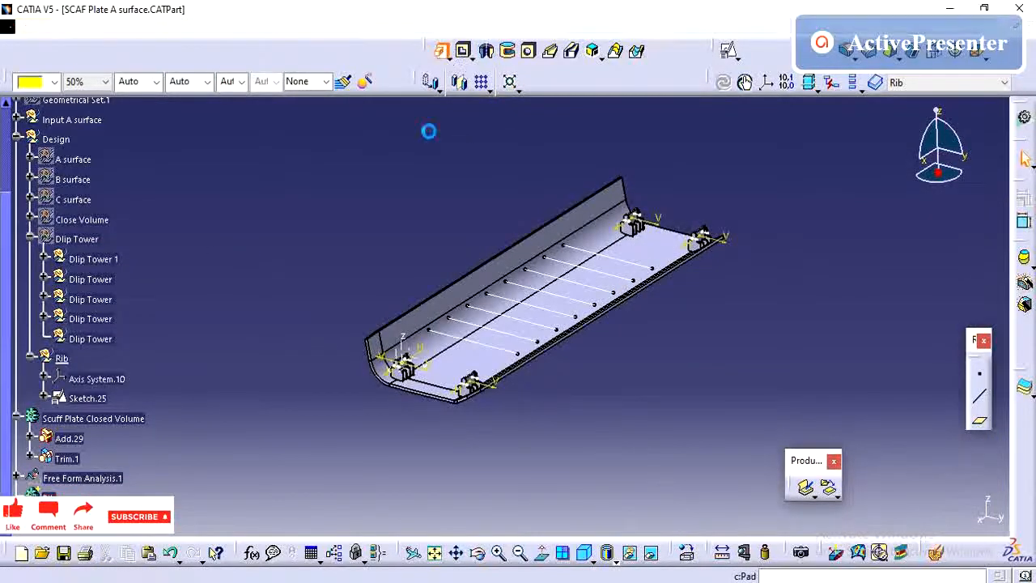
key("Return")
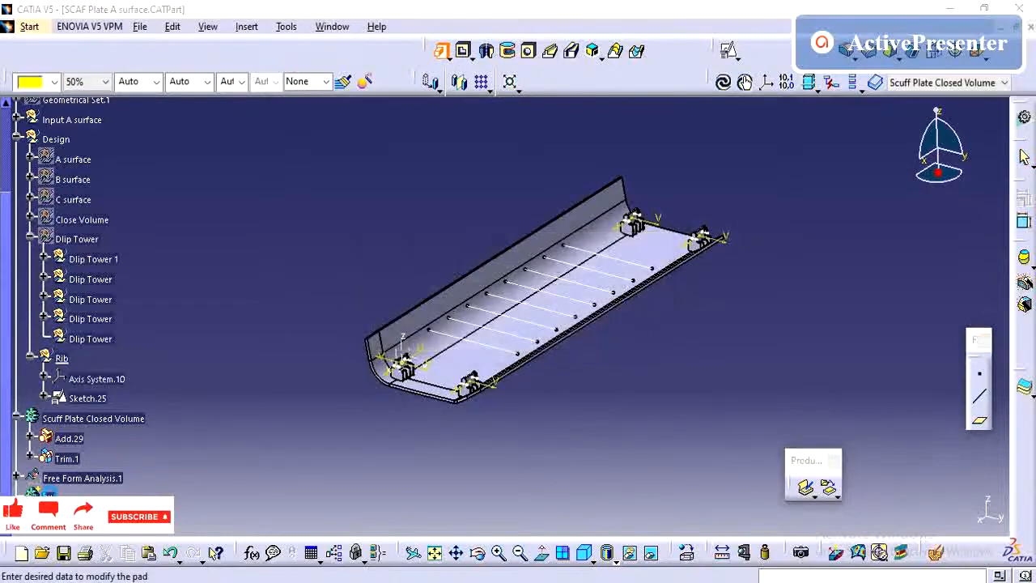
right_click(51, 491)
left_click(209, 502)
key("Escape")
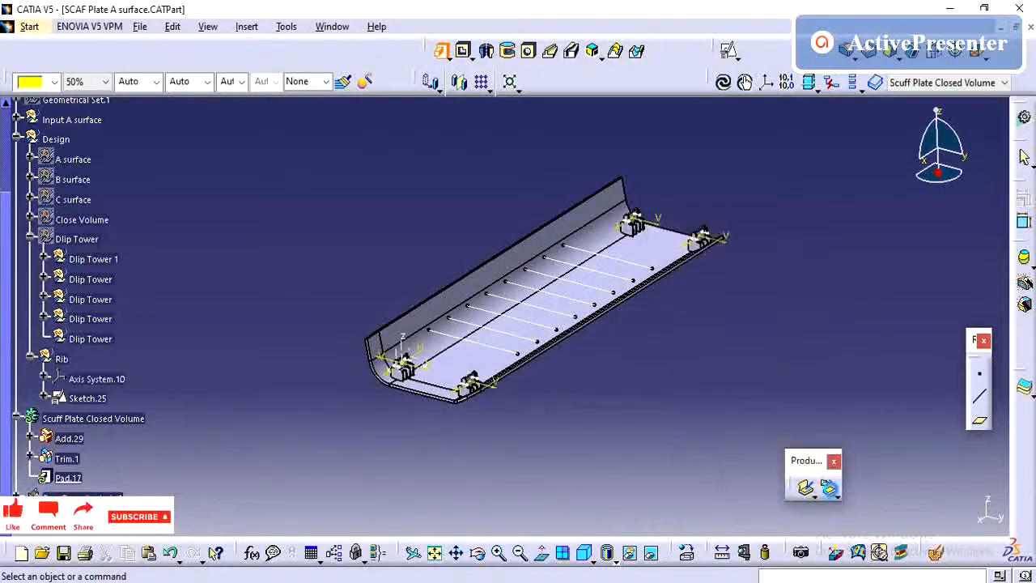
Make the Rib body the in-work object and start a thick Pad from Sketch.25, accepting its several open profiles.
right_click(53, 494)
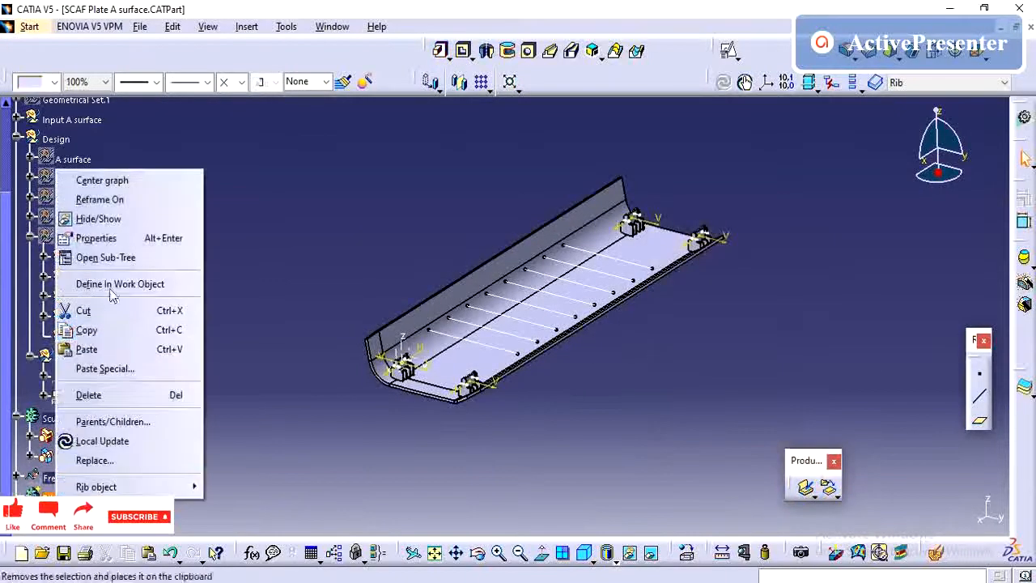
left_click(133, 283)
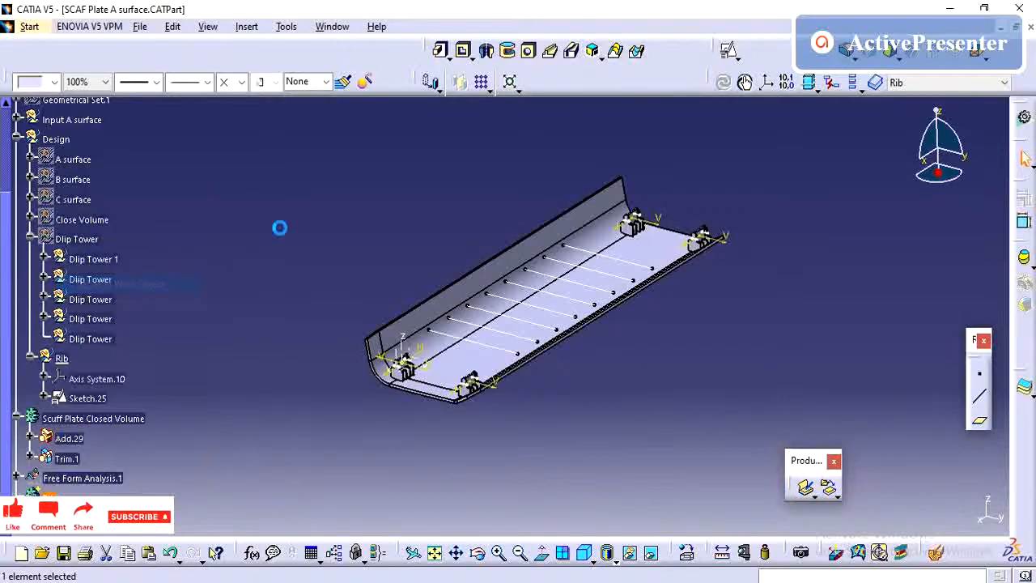
left_click(439, 51)
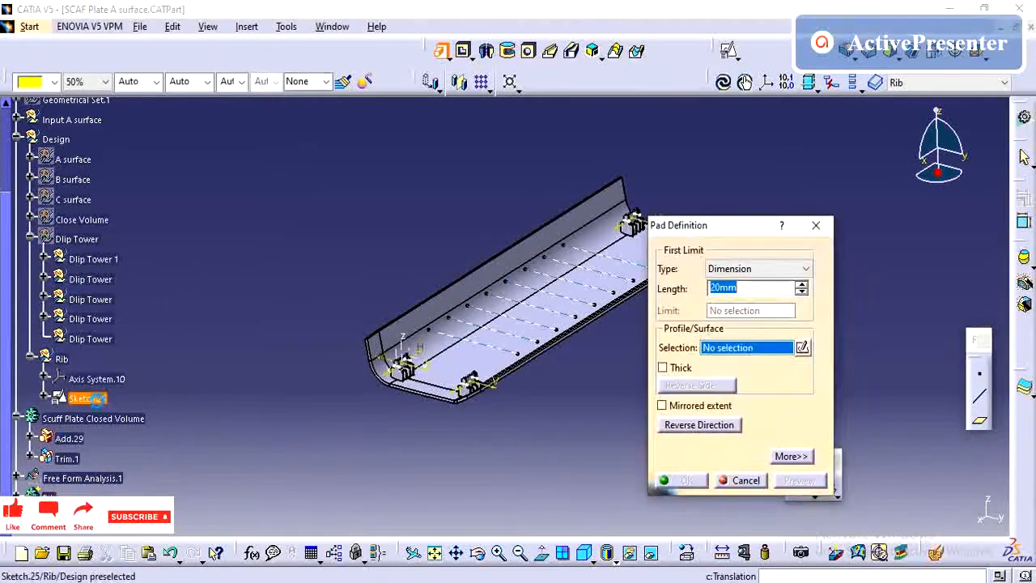
left_click(89, 397)
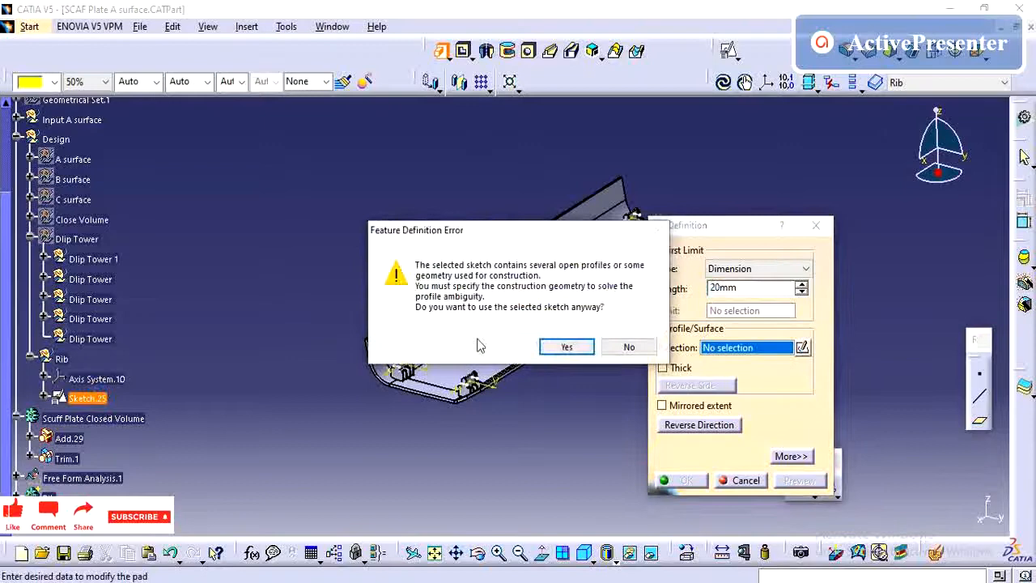
left_click(566, 346)
left_click(695, 369)
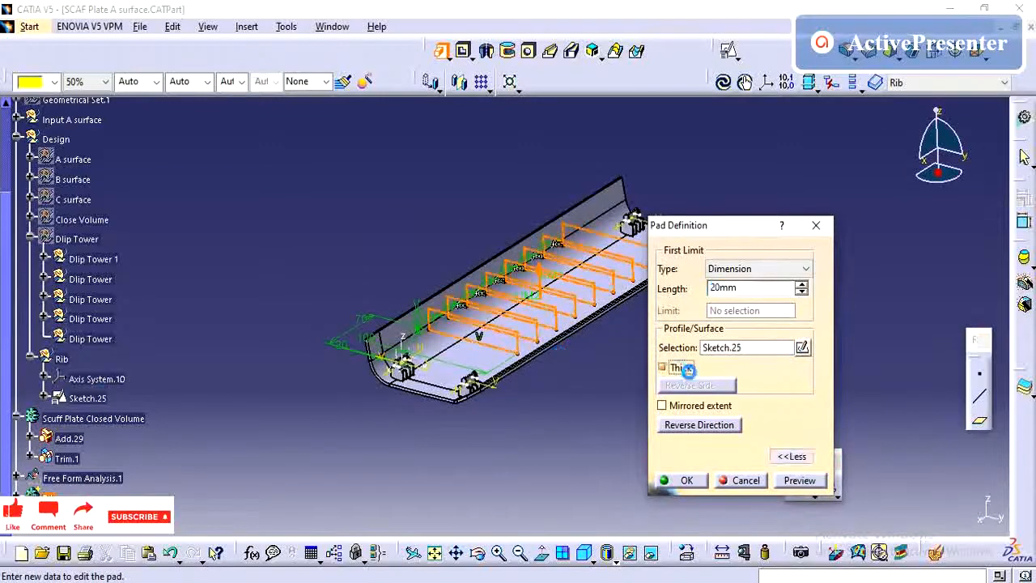
mouse_move(558, 417)
middle_mouse_down()
mouse_move(485, 411)
mouse_move(573, 413)
middle_mouse_up()
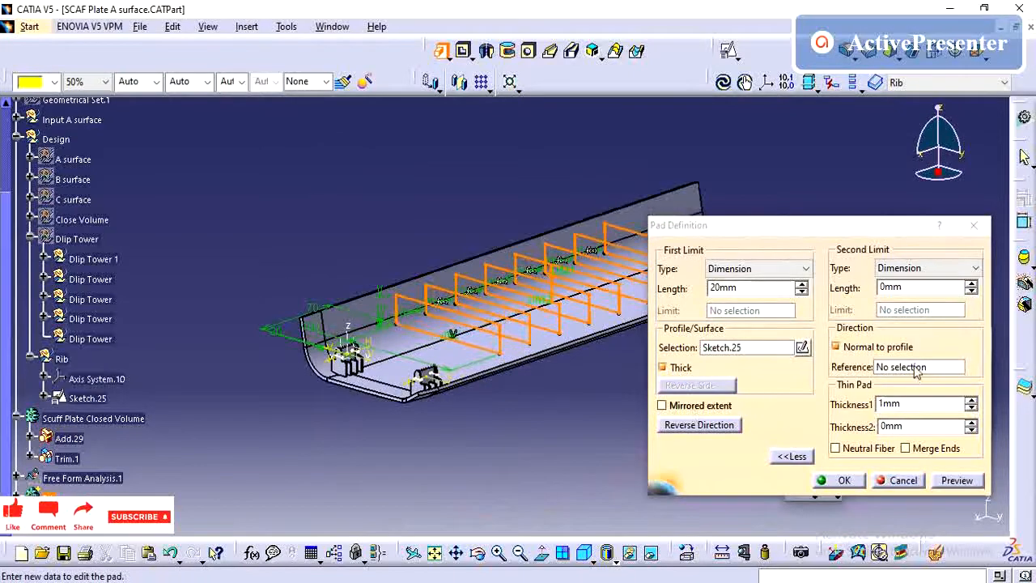
Reverse the 20 mm rib pad's direction, enable Neutral Fiber, set Thickness1 to 2.5*.4 and create the pad.
left_click(747, 289)
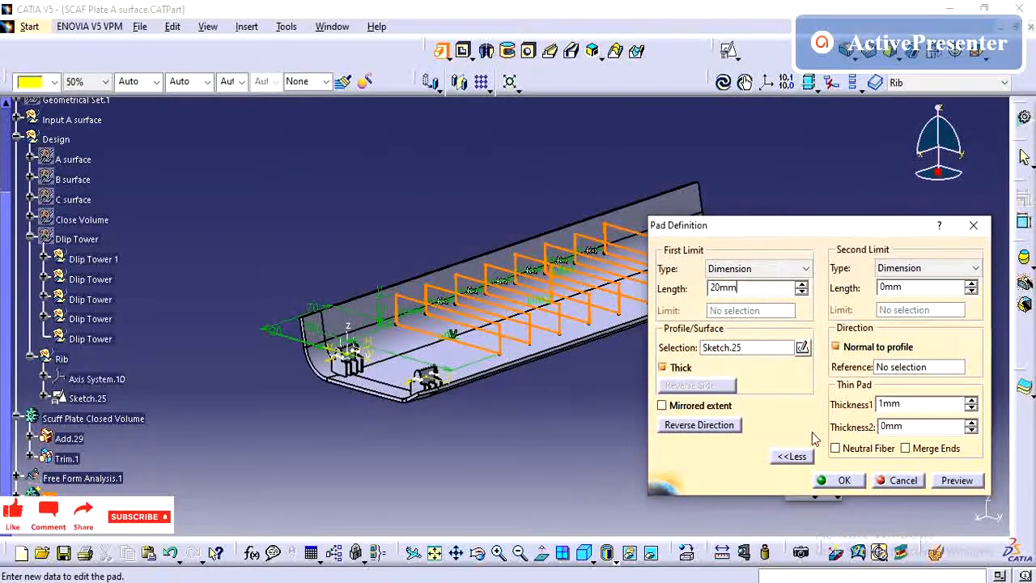
left_click(710, 426)
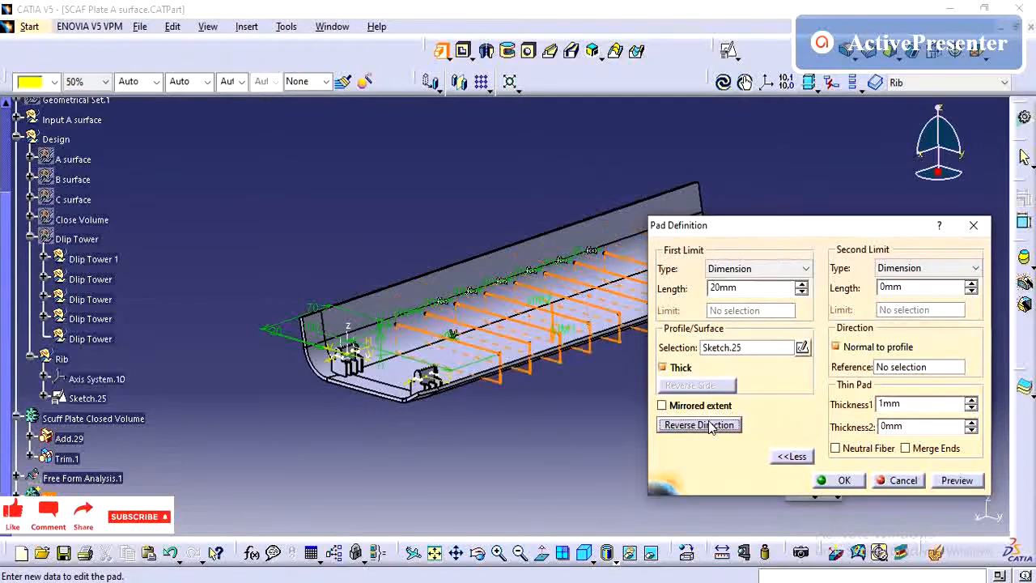
middle_click_drag(414, 425, 561, 433)
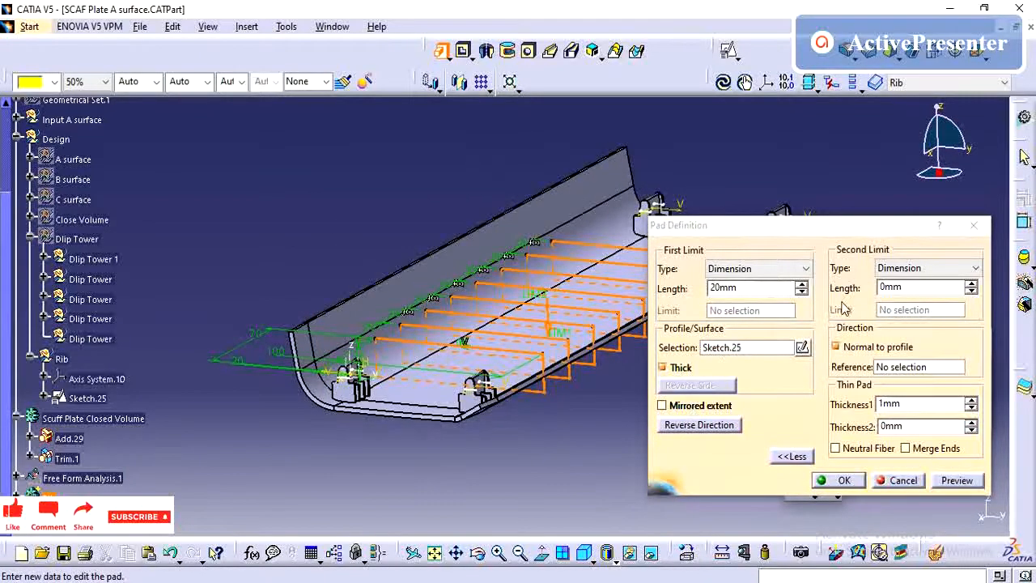
left_click(874, 454)
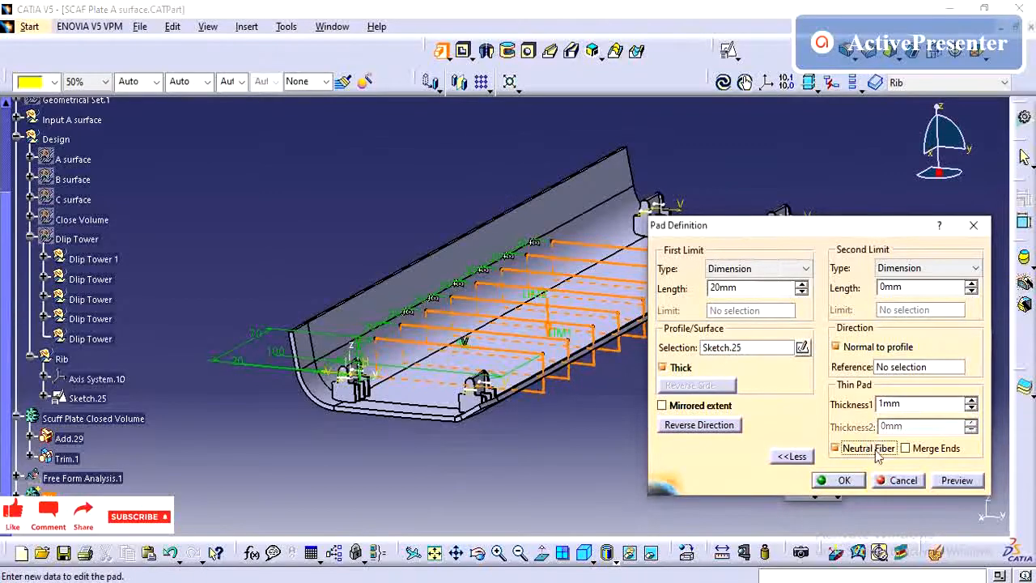
double_click(913, 404)
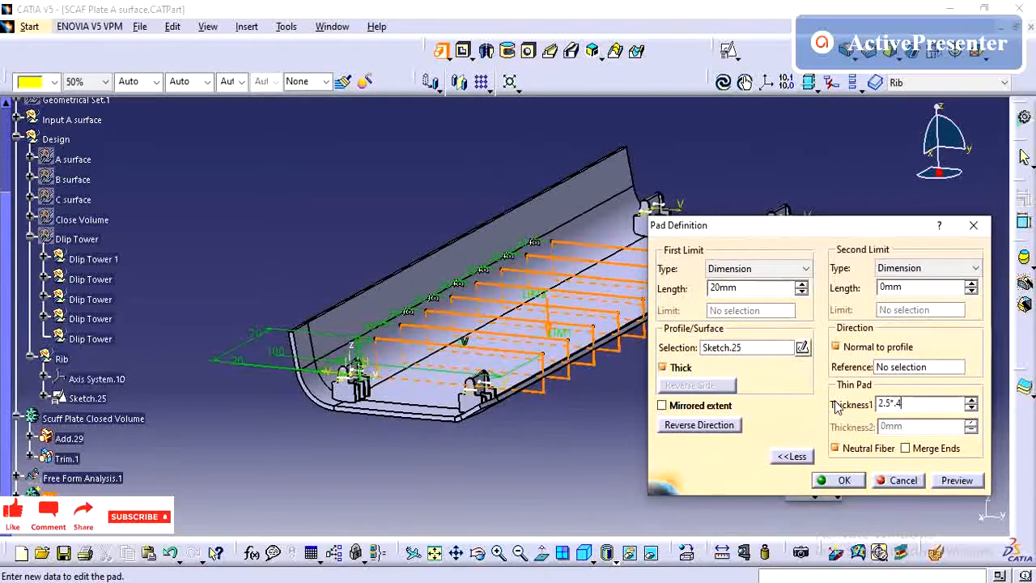
key("Return")
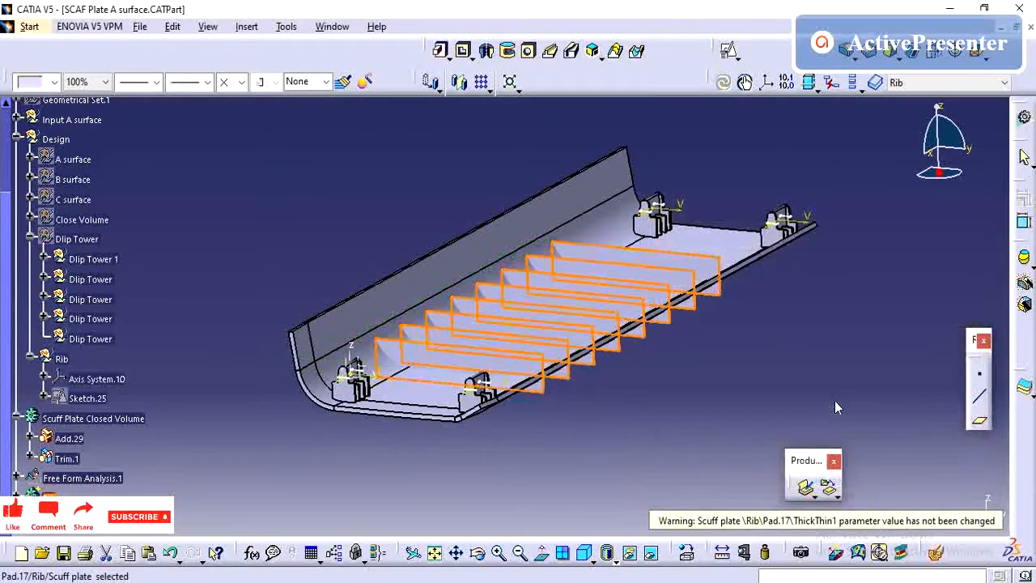
left_click(661, 443)
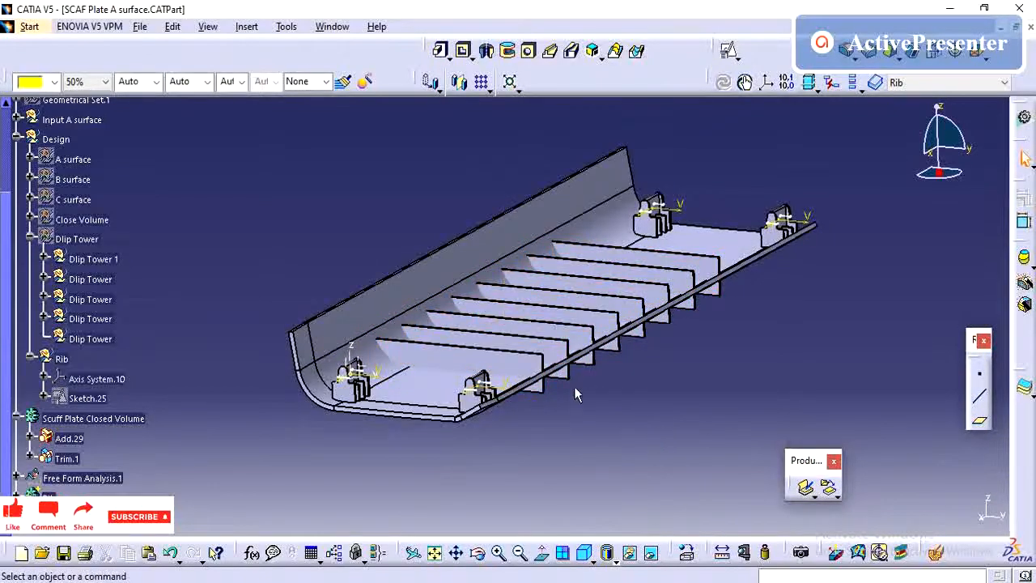
Show Sketch.25 again and set its rib line length constraint to 130 mm, updating the rib pad.
middle_click_drag(574, 386, 641, 368)
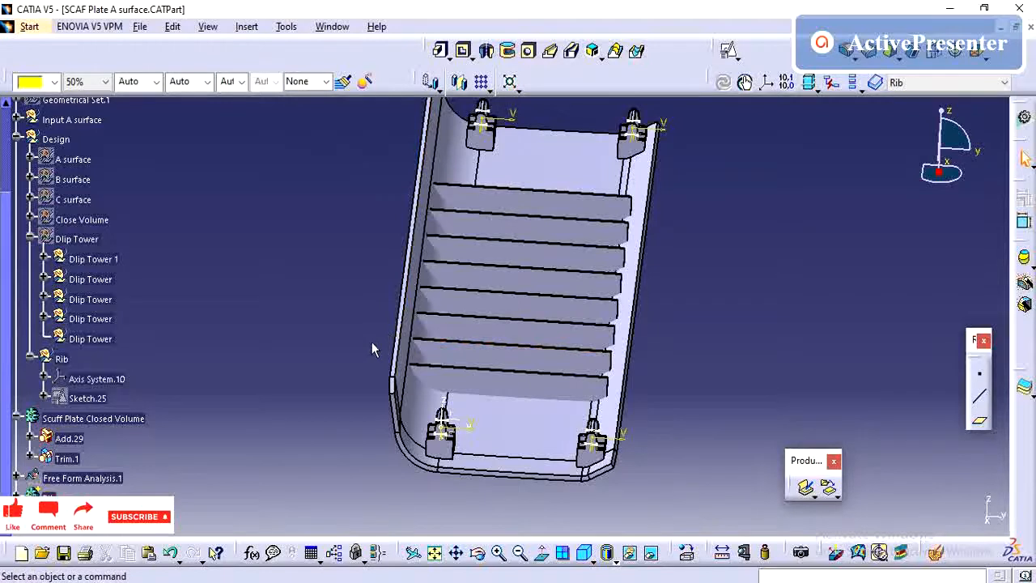
right_click(95, 402)
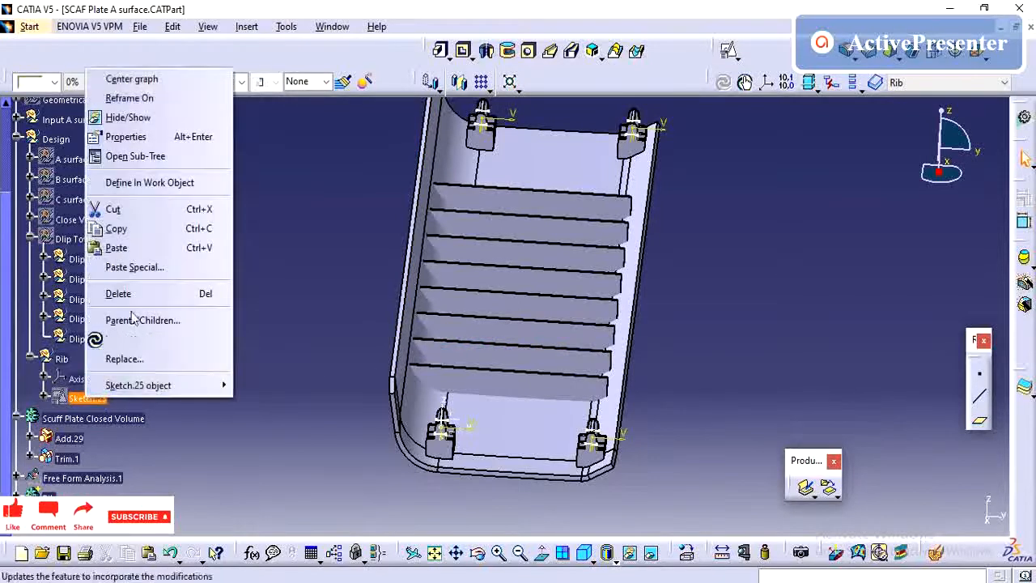
left_click(145, 120)
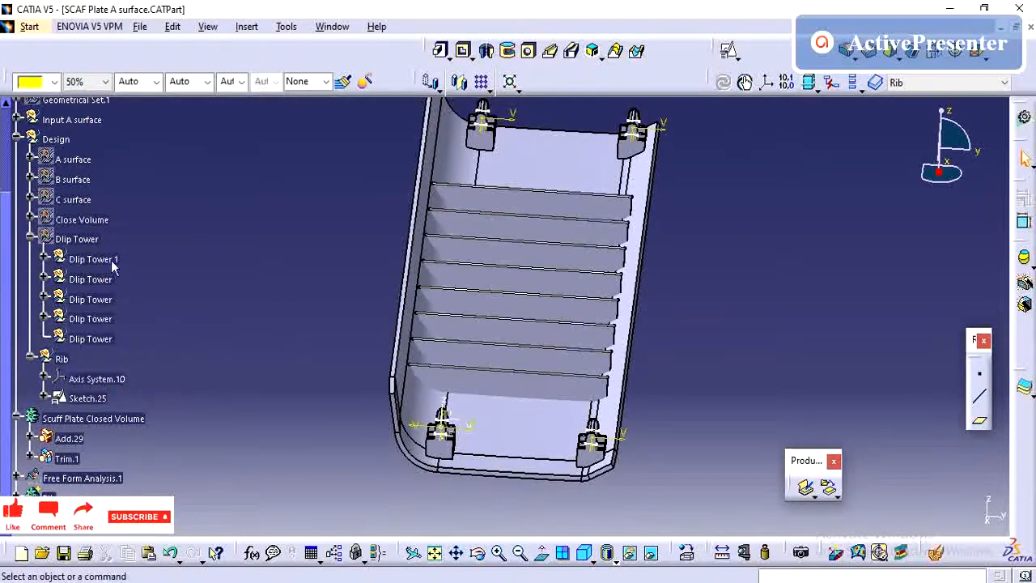
double_click(83, 397)
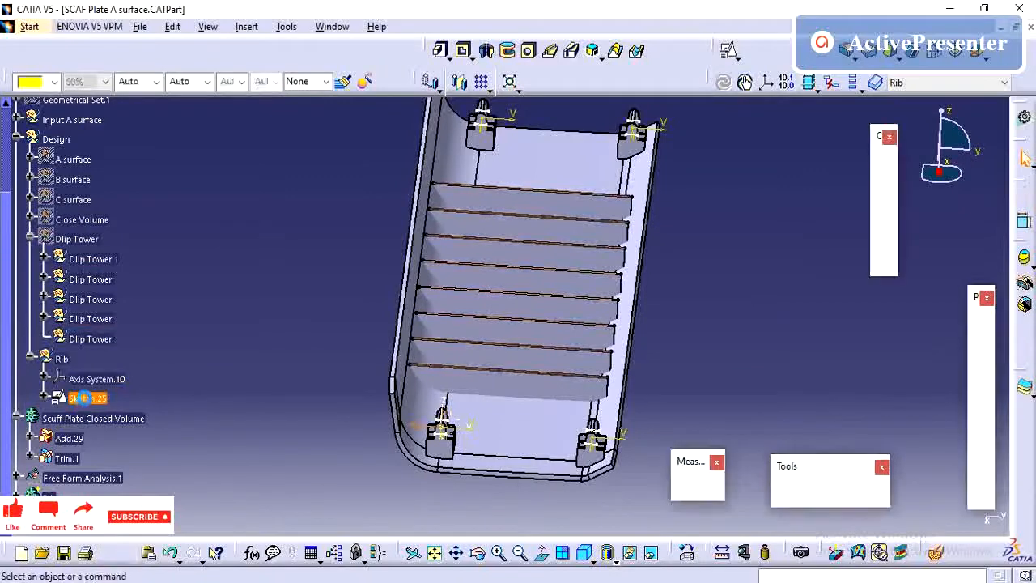
middle_click_drag(200, 305, 332, 223)
double_click(354, 202)
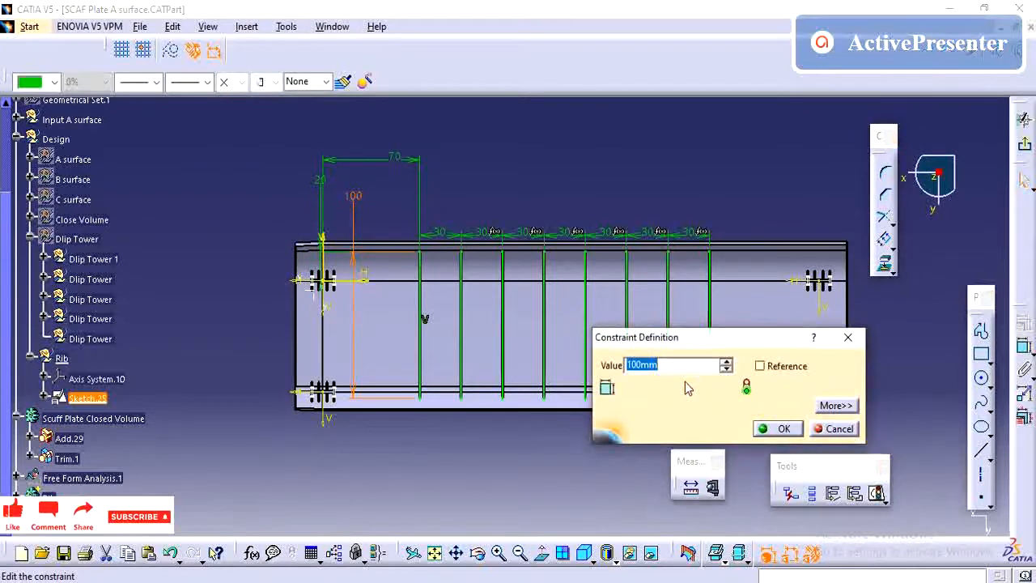
type("130")
key("Return")
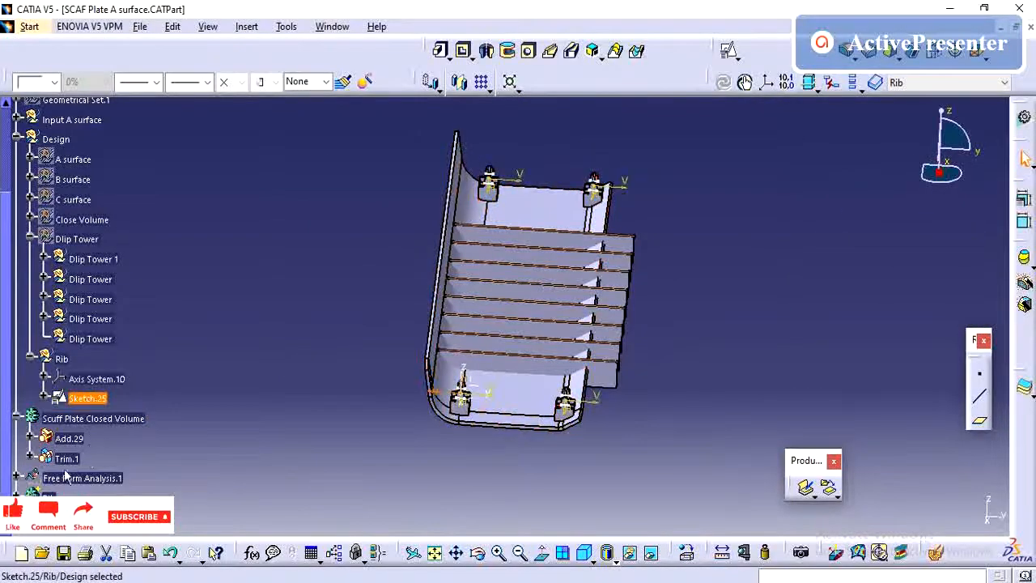
left_click(590, 417)
Make the Rib geometrical set the in-work object and switch to the Generative Shape Design workbench.
mouse_move(590, 416)
middle_mouse_down()
mouse_move(539, 440)
mouse_move(548, 412)
mouse_move(609, 357)
middle_mouse_up()
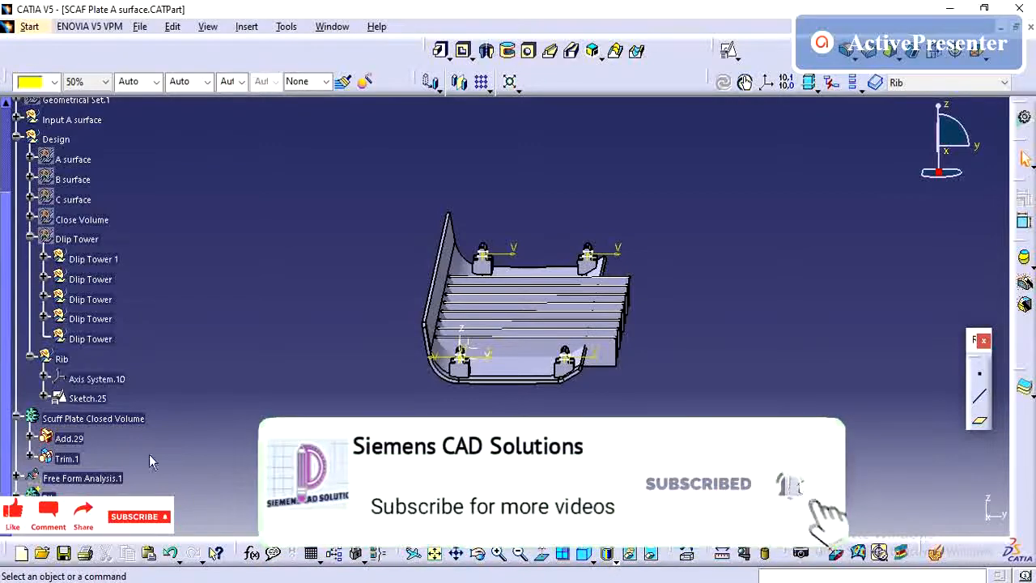
right_click(63, 361)
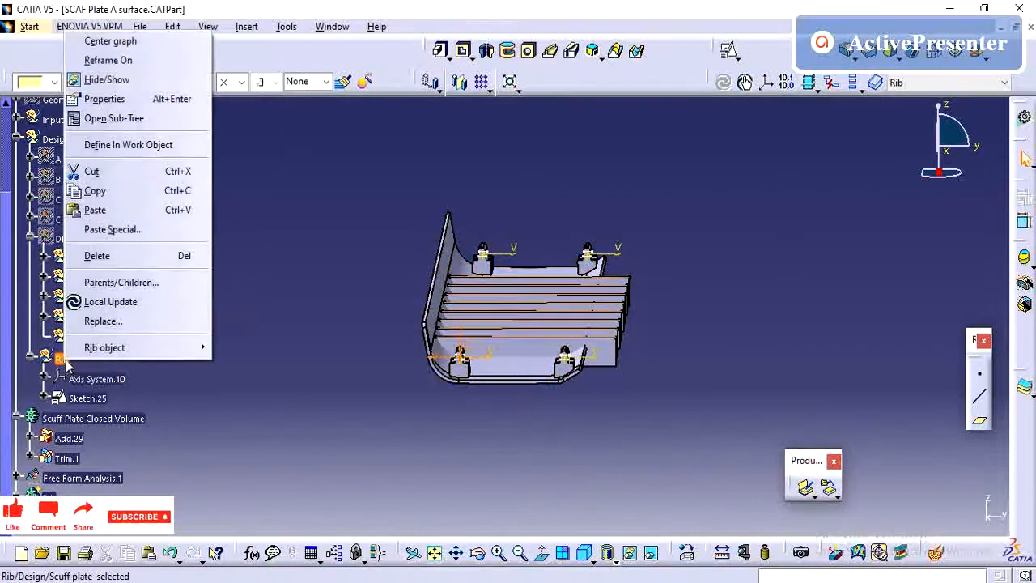
left_click(93, 144)
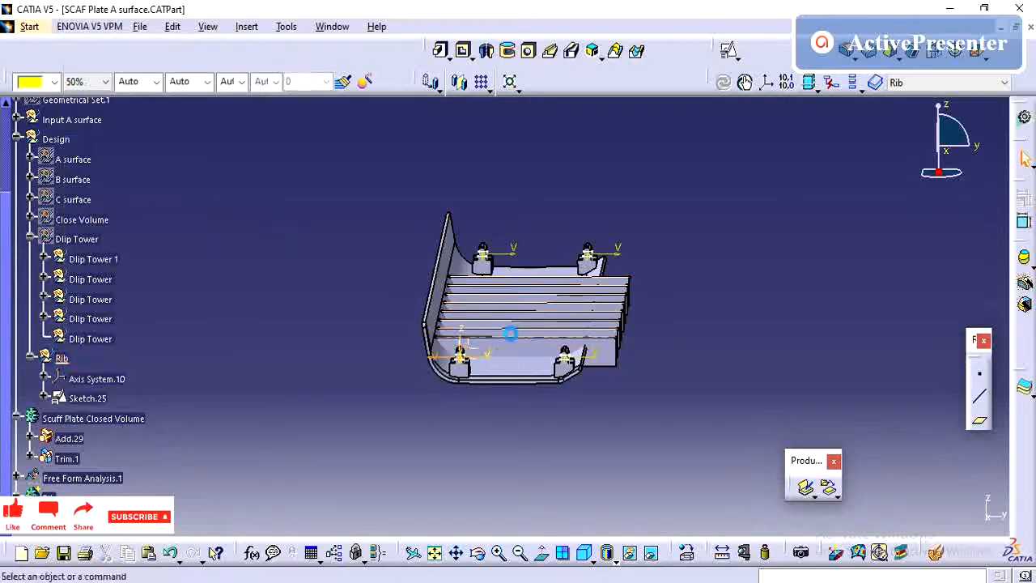
middle_click_drag(511, 333, 429, 353)
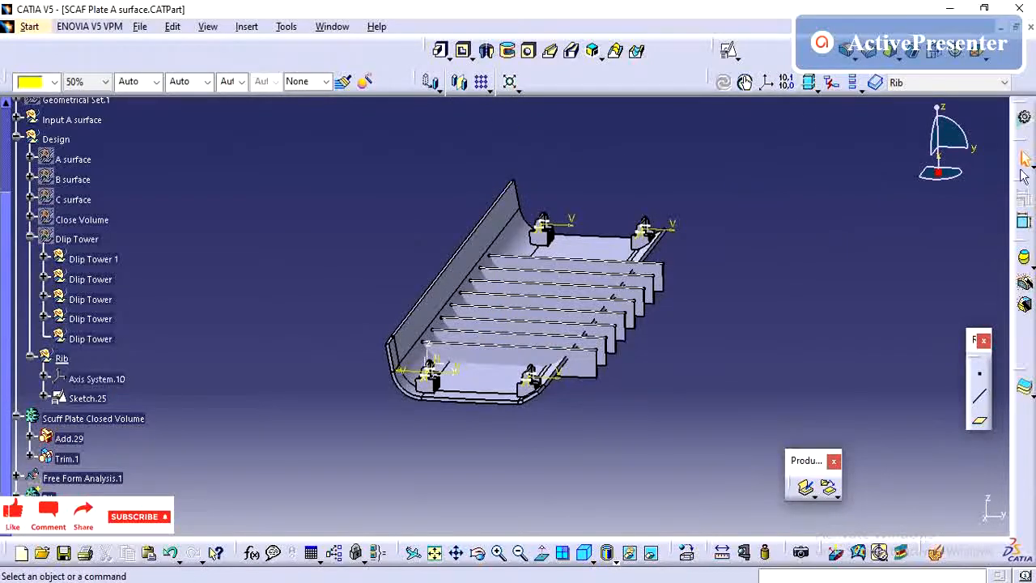
left_click(45, 28)
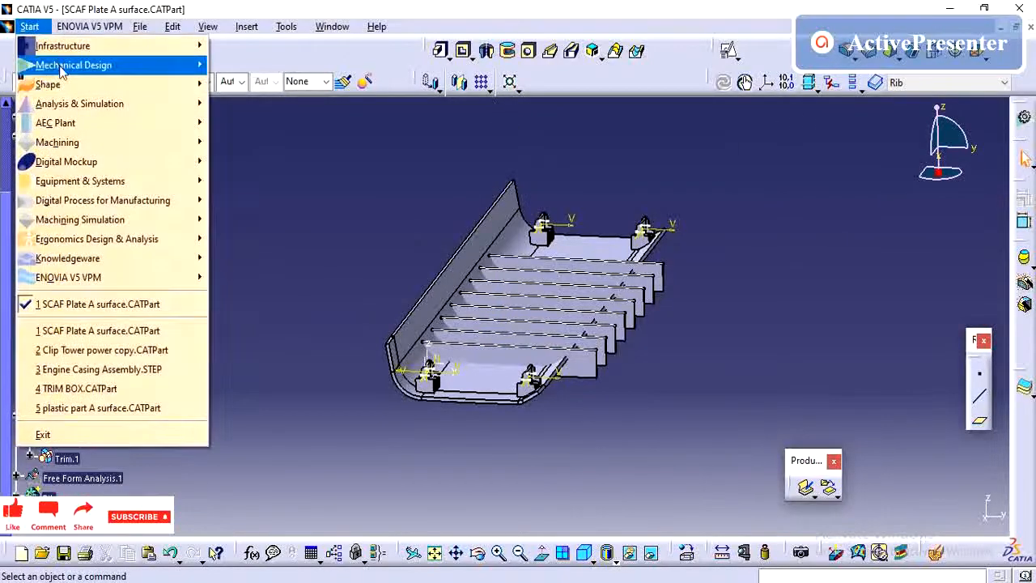
mouse_move(62, 70)
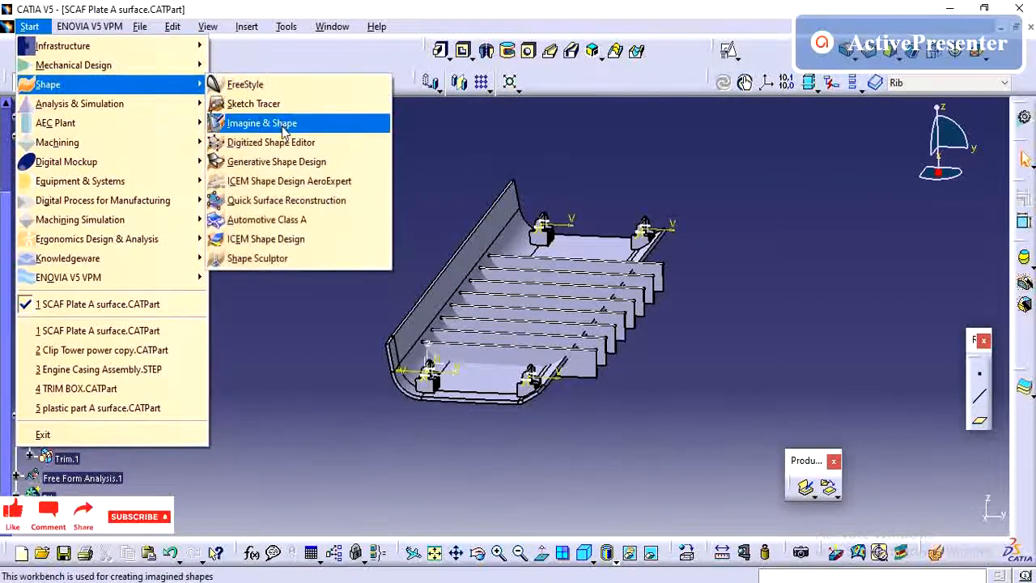
left_click(276, 162)
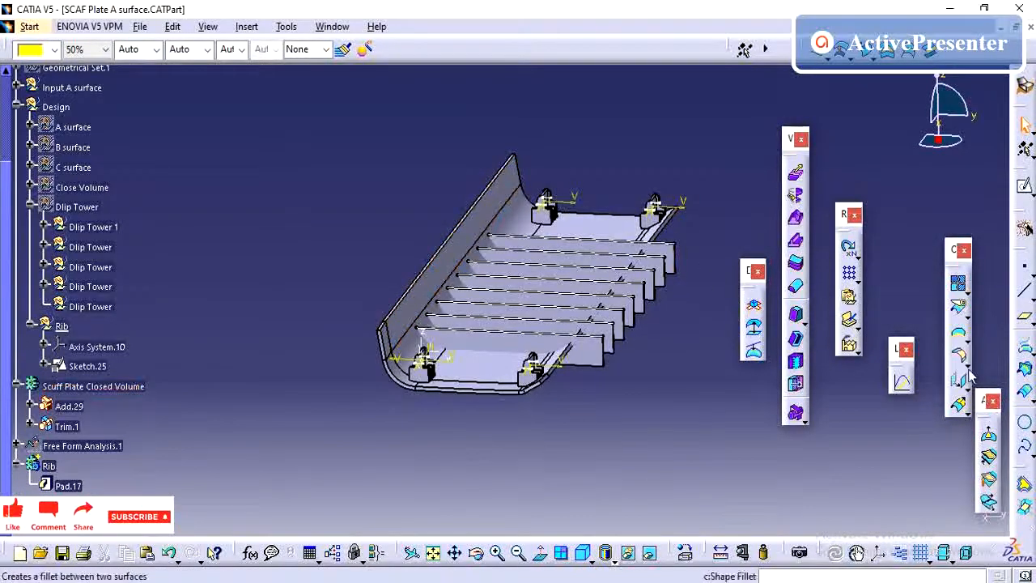
left_click(960, 332)
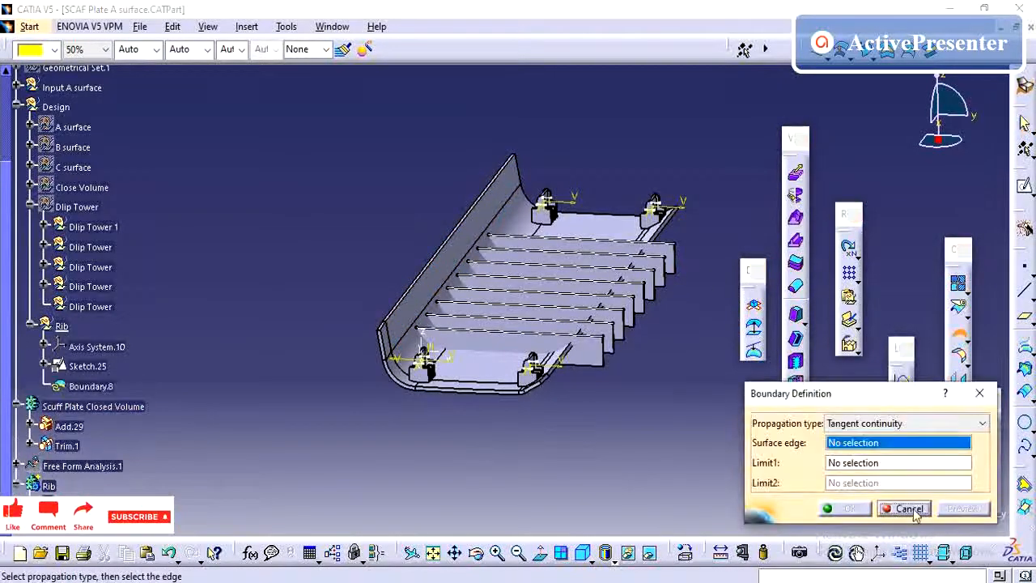
left_click(907, 508)
left_click(965, 339)
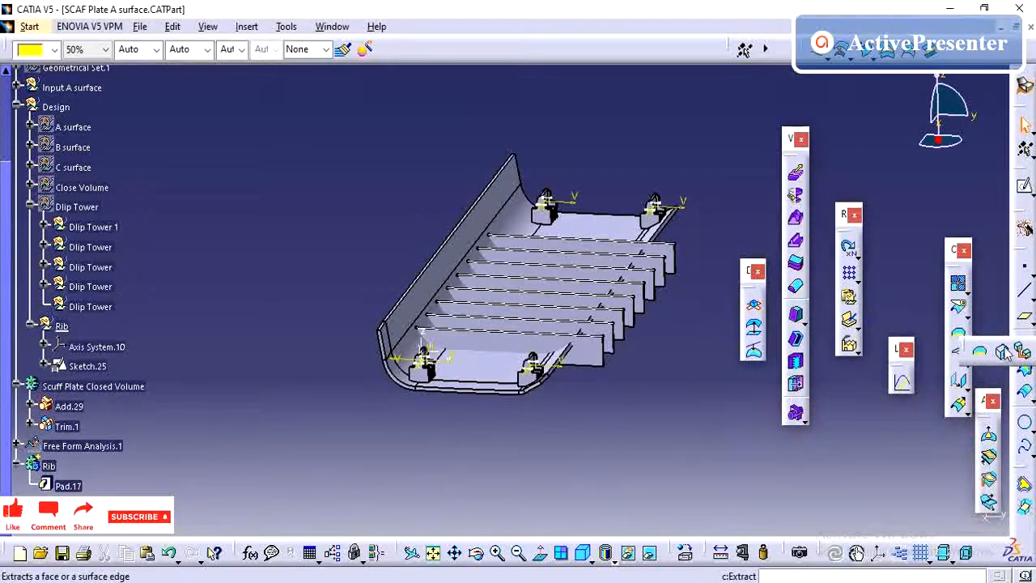
left_click(1003, 352)
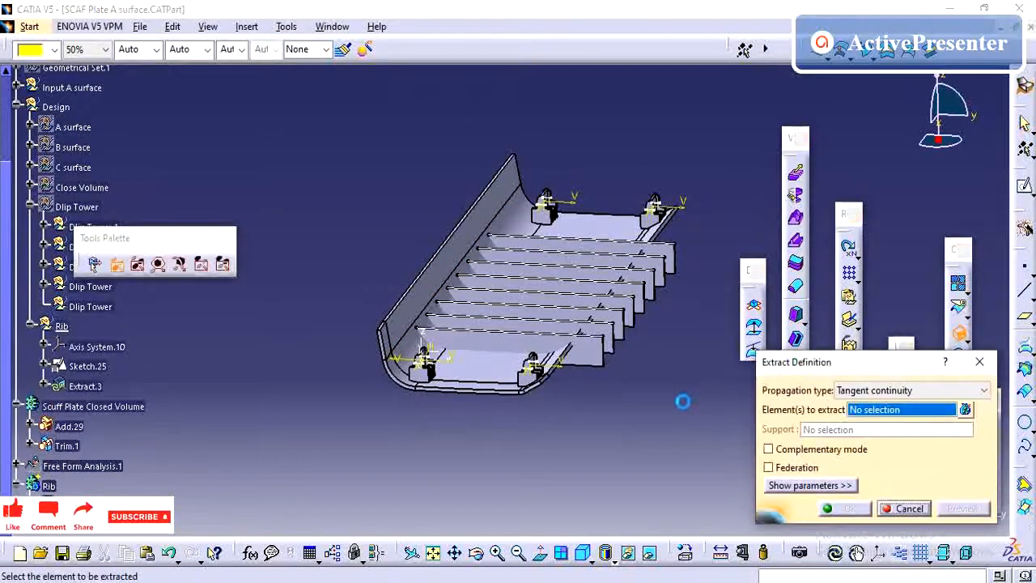
left_click(909, 509)
Create a Multiple Extract of the scuff plate's inner face using Tangent continuity propagation.
left_click(968, 339)
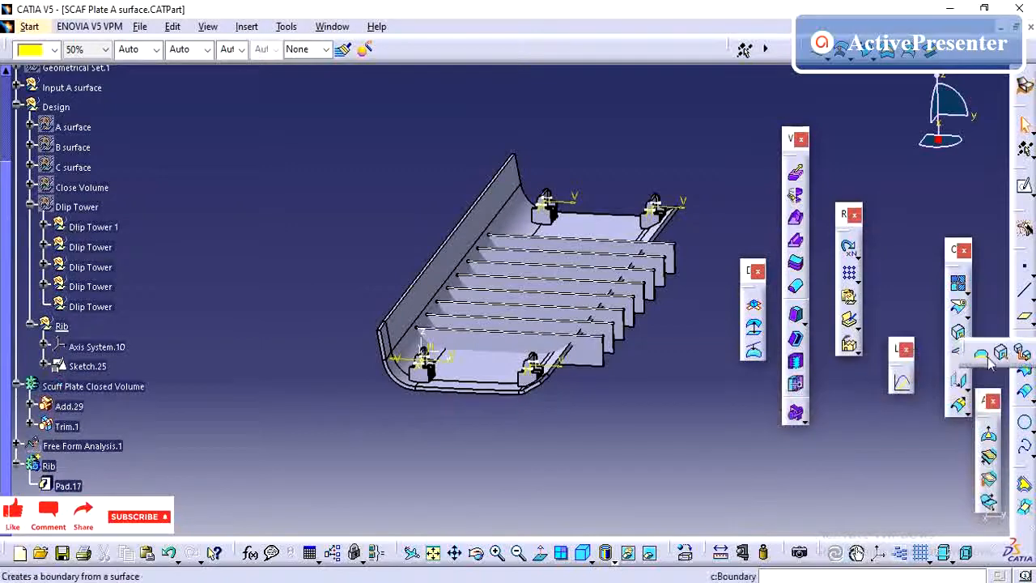
left_click(1025, 357)
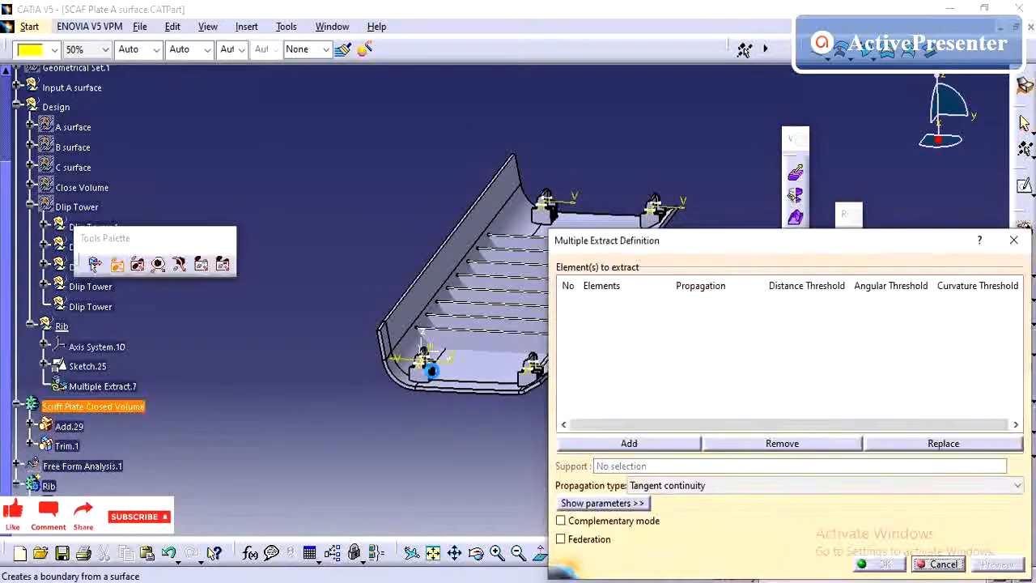
middle_click_drag(378, 383, 403, 372)
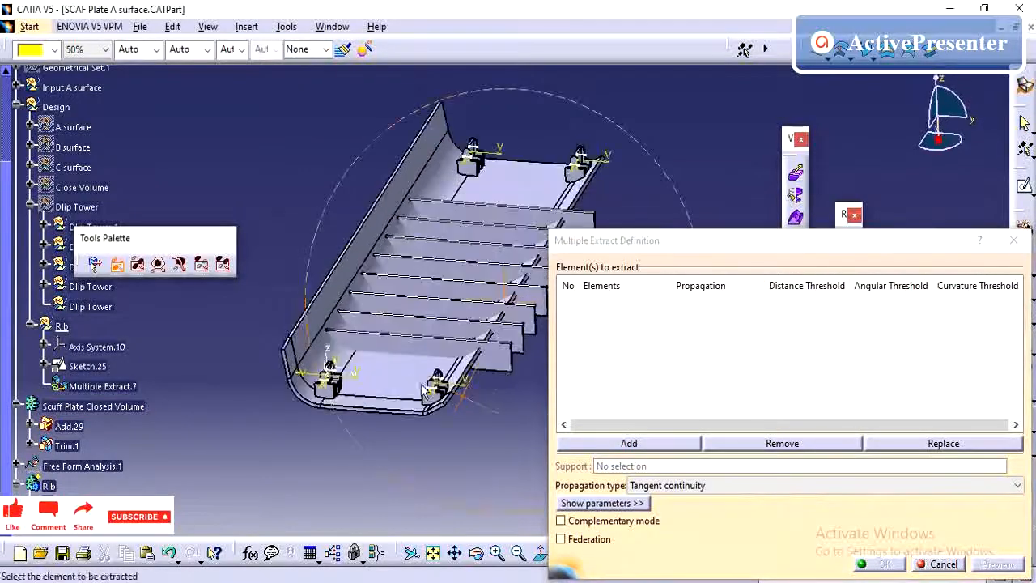
left_click(332, 359)
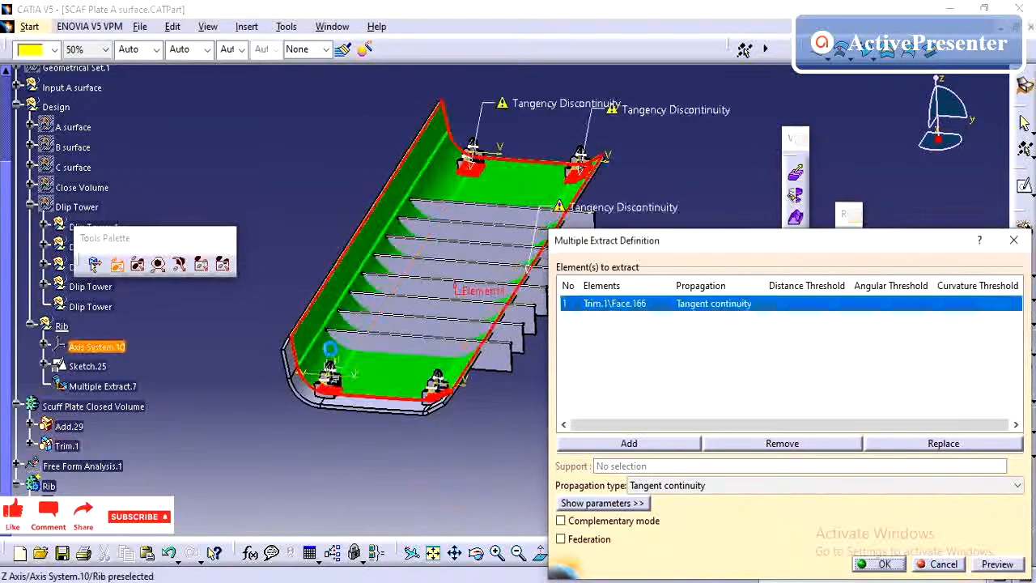
middle_click_drag(444, 419, 478, 426)
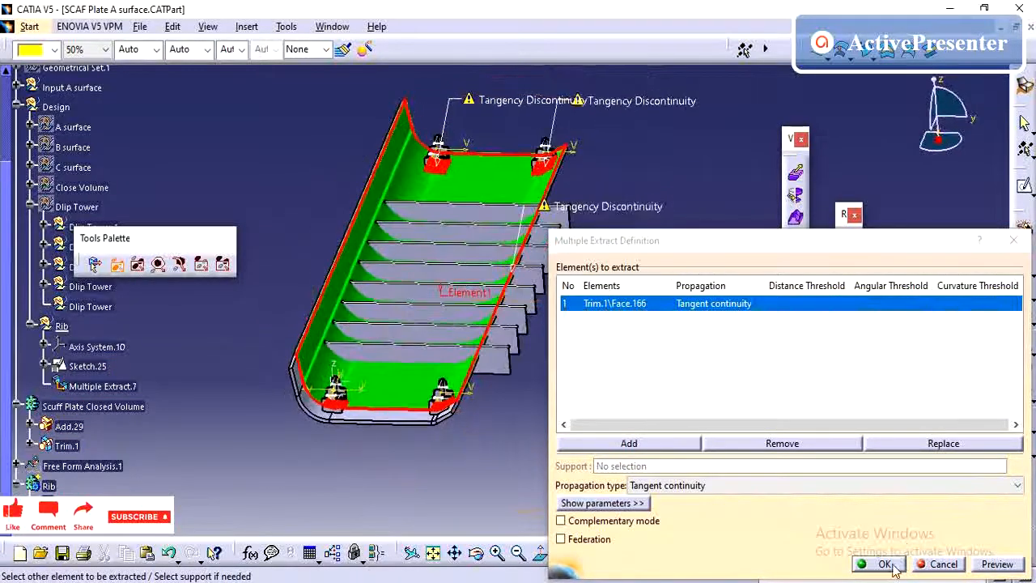
left_click(877, 565)
Try to untrim the Multiple Extract.7 surface.
left_click(122, 388)
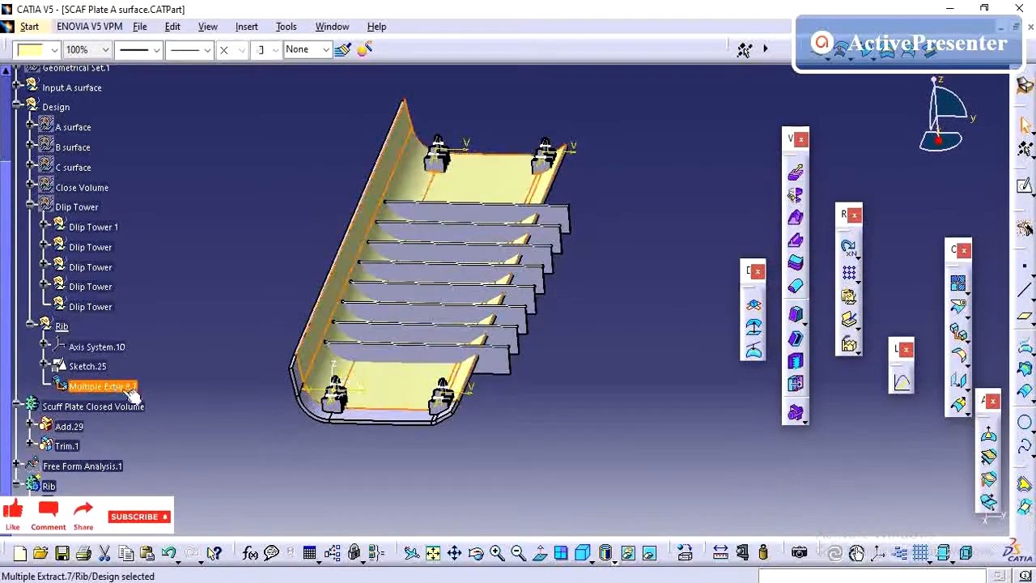
right_click(117, 390)
left_click(109, 389)
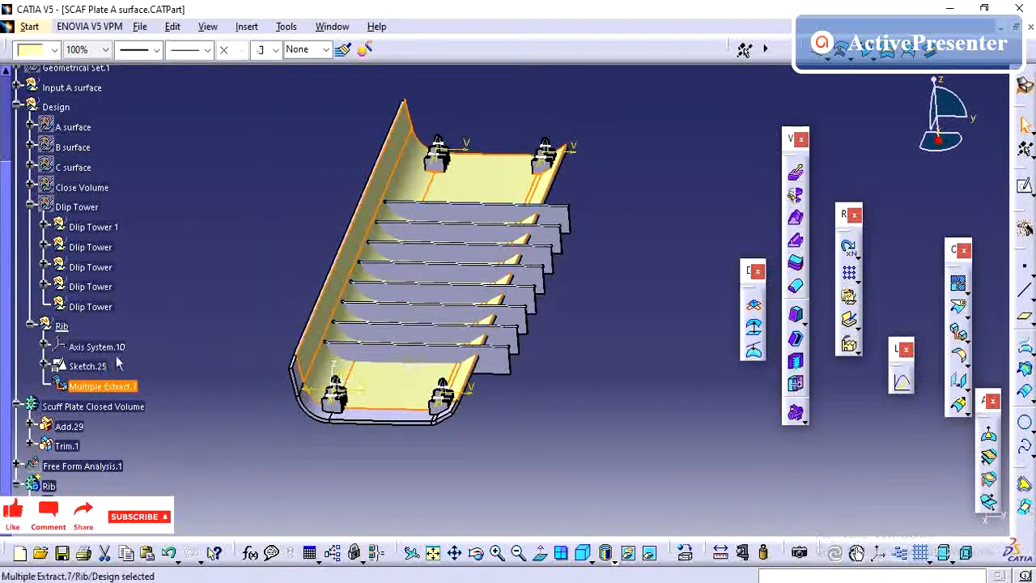
left_click(967, 291)
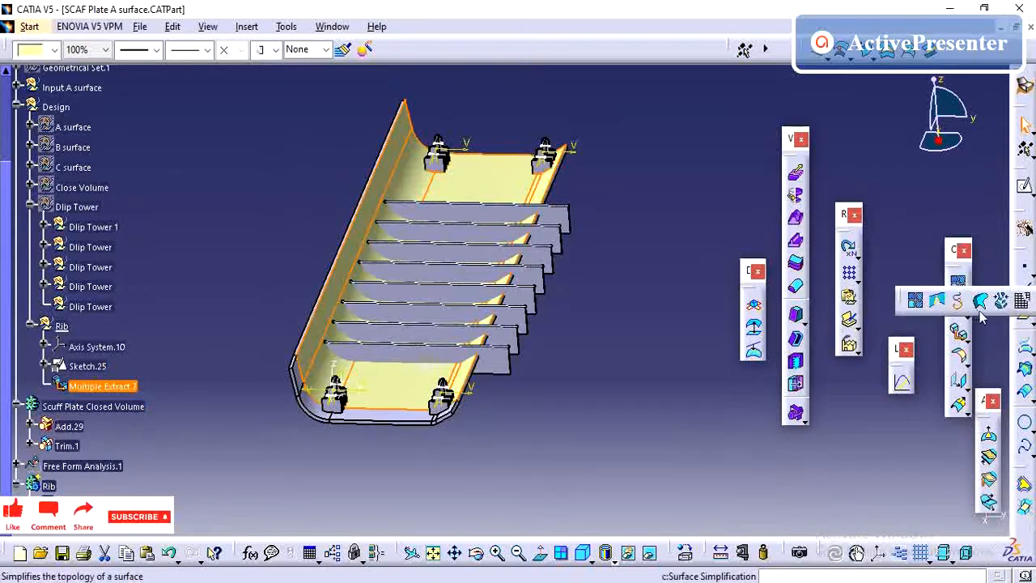
left_click(1017, 303)
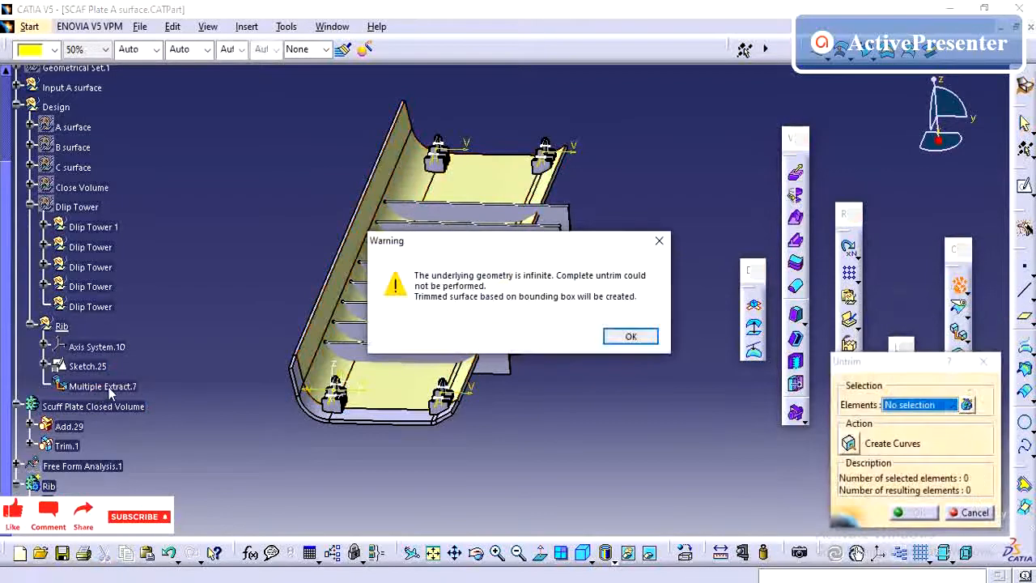
left_click(623, 337)
left_click(126, 386)
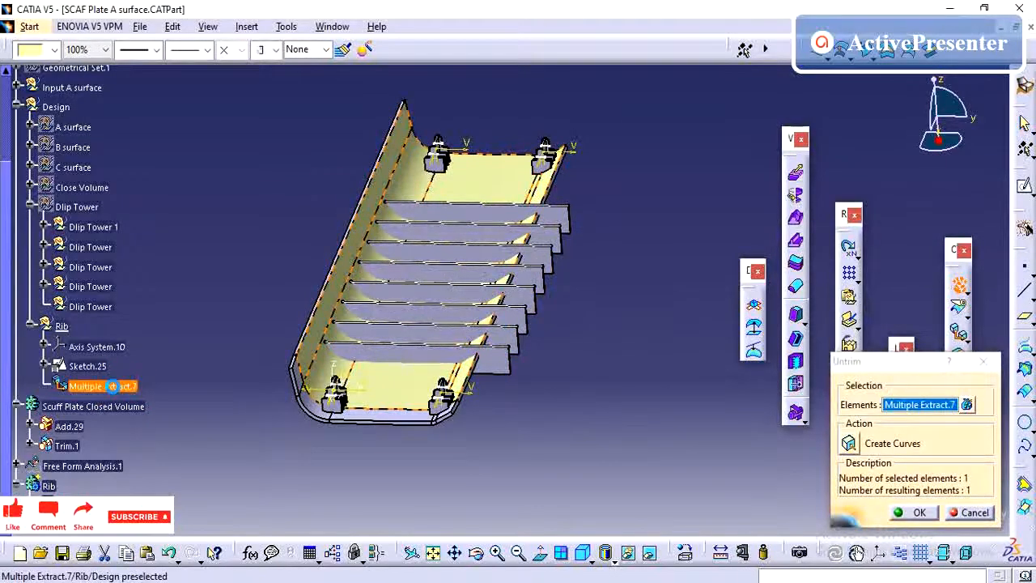
left_click(913, 512)
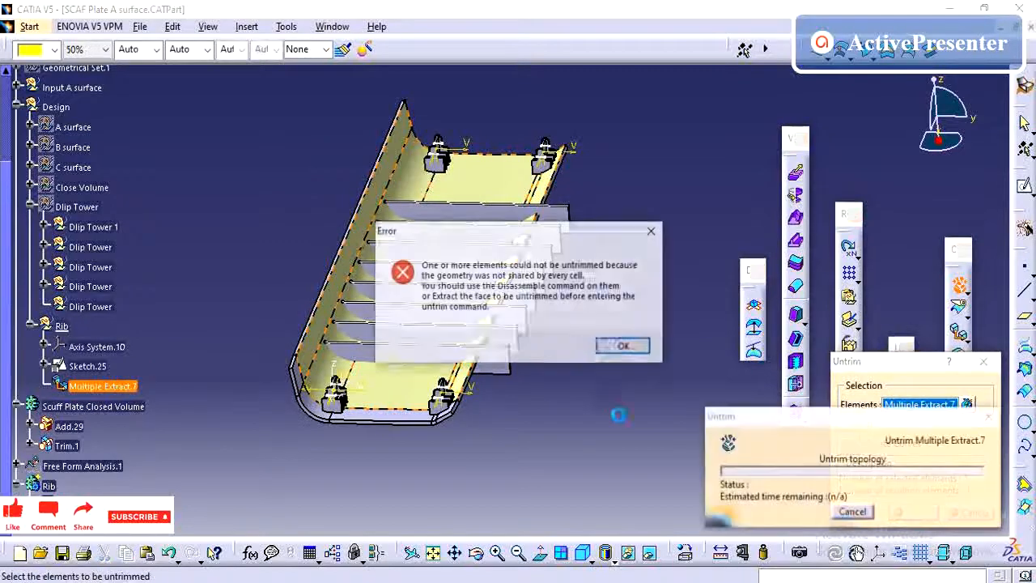
left_click(630, 350)
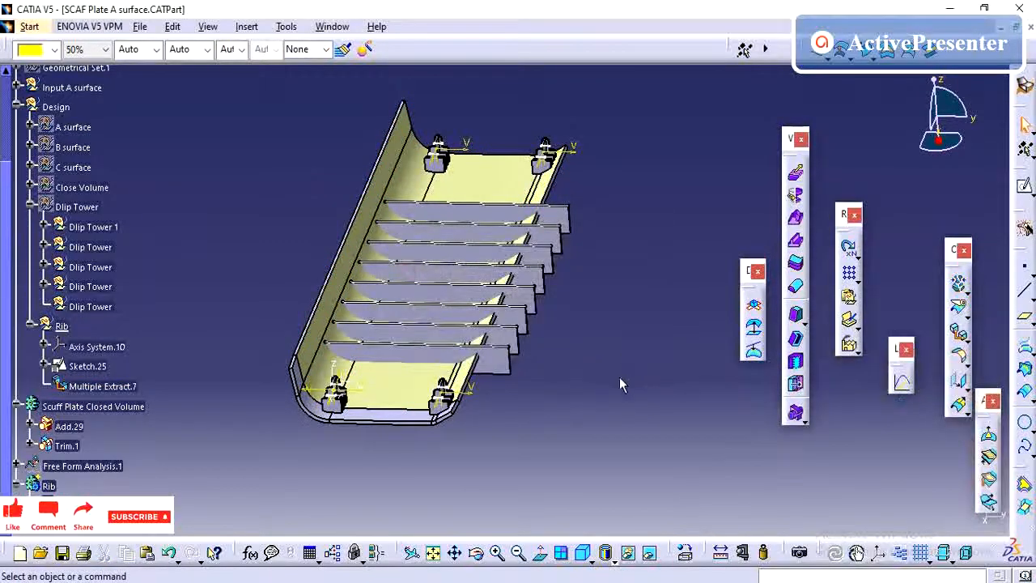
Hide the Scuff Plate Closed Volume body, leaving the extracted surface and the ribs displayed.
left_click(103, 386)
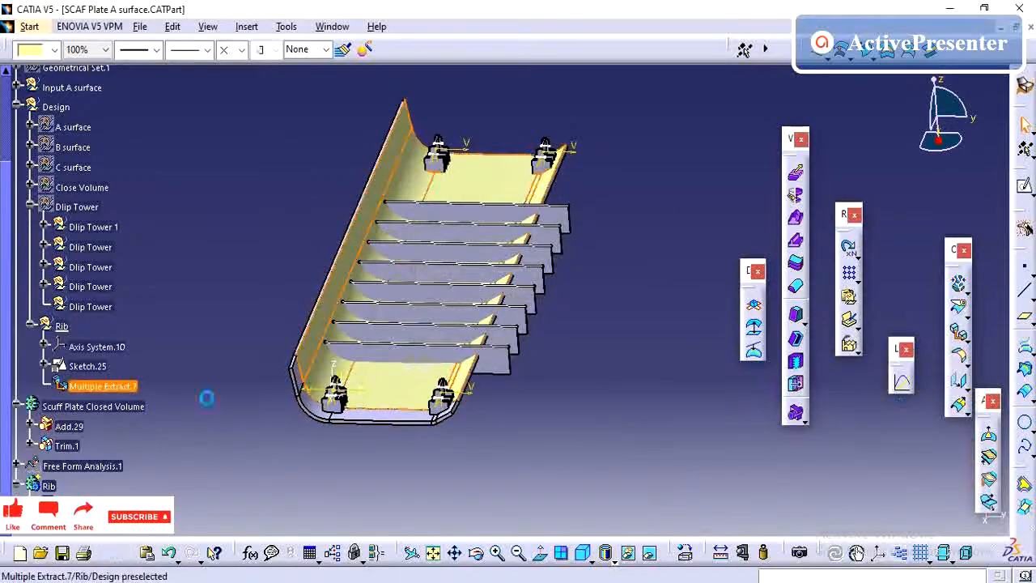
middle_click_drag(394, 431, 430, 456)
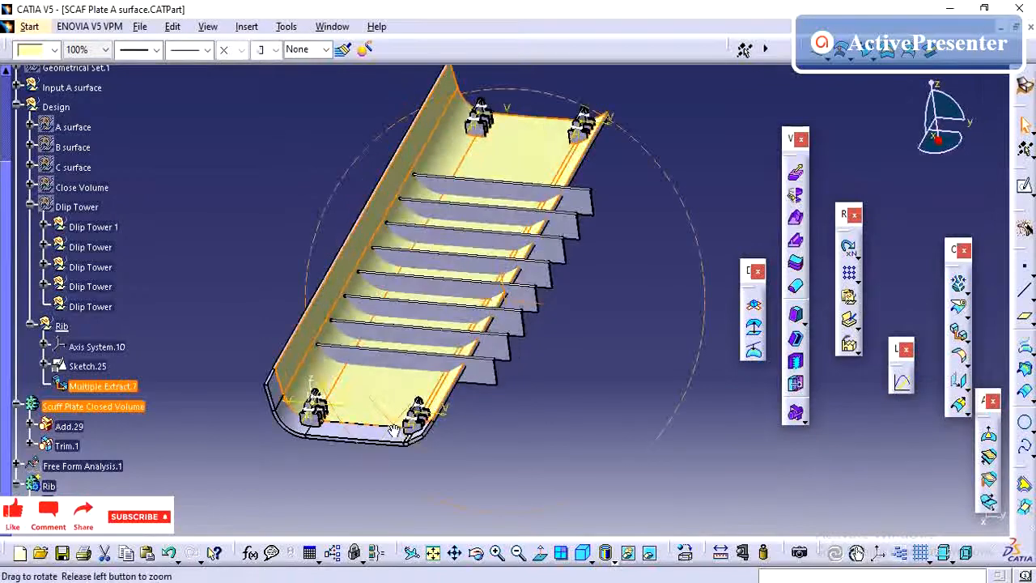
left_click(430, 456)
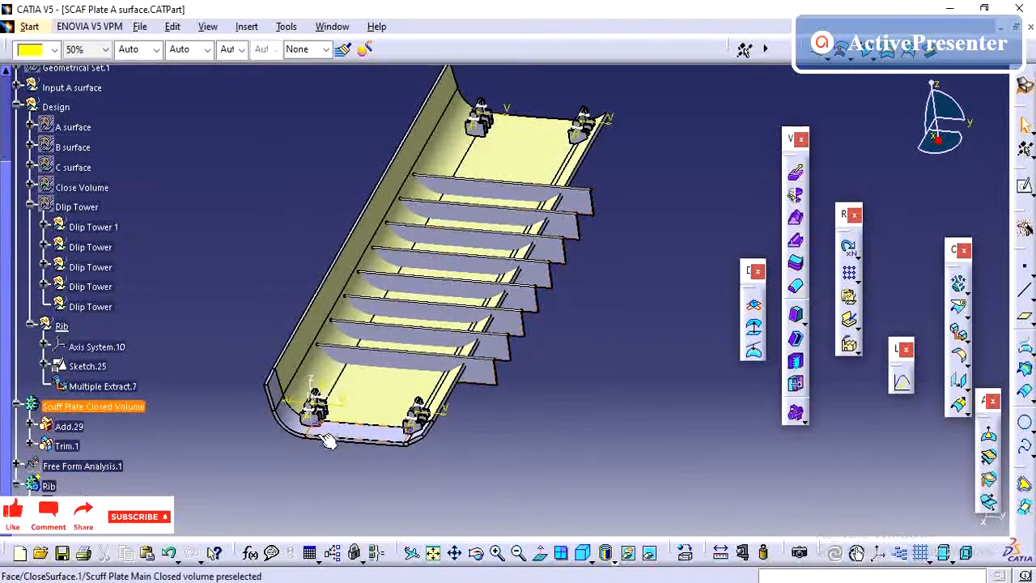
right_click(98, 409)
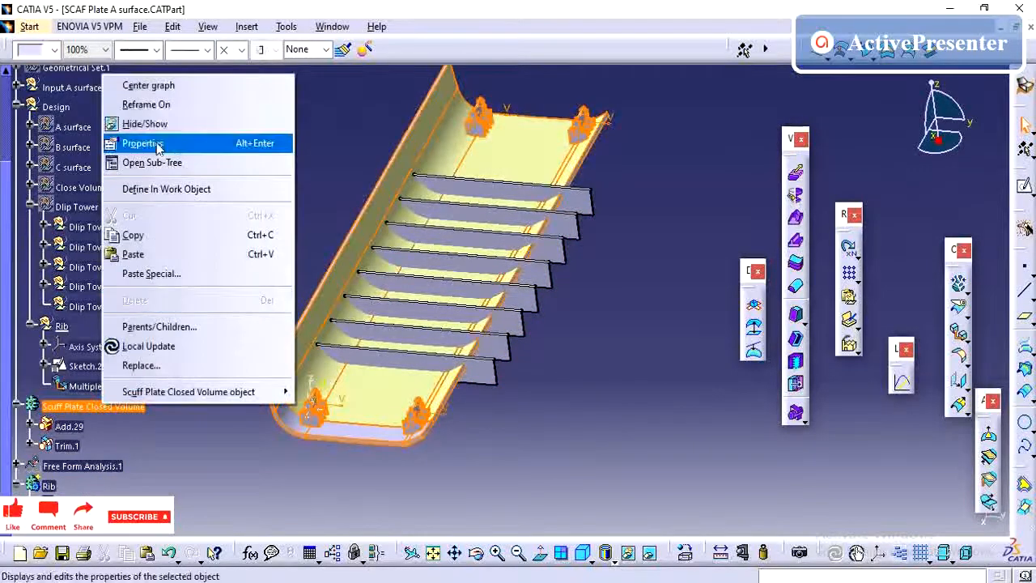
left_click(158, 128)
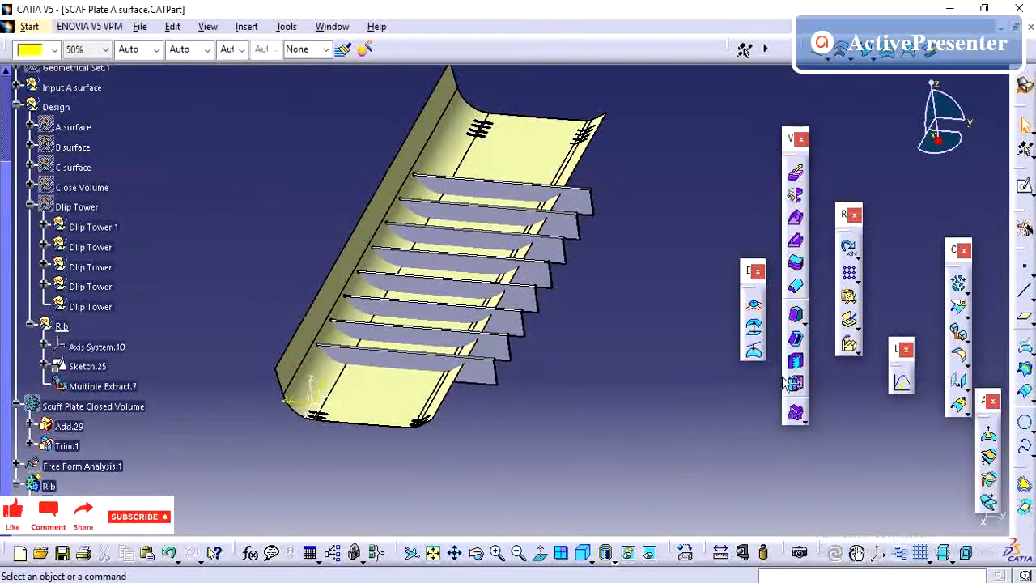
Retry untrimming Multiple Extract.7 with the closed volume body hidden.
left_click(959, 402)
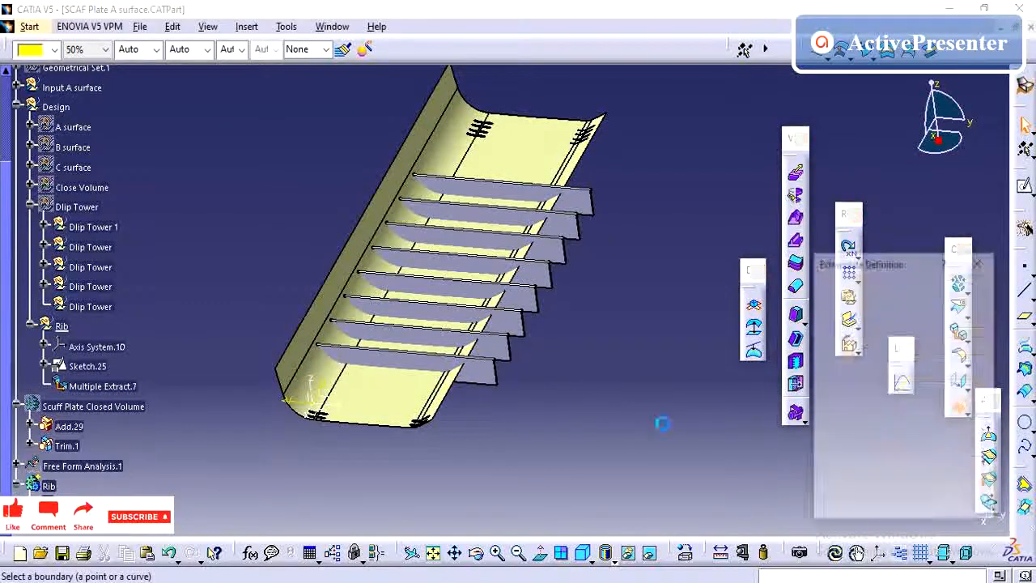
left_click(922, 508)
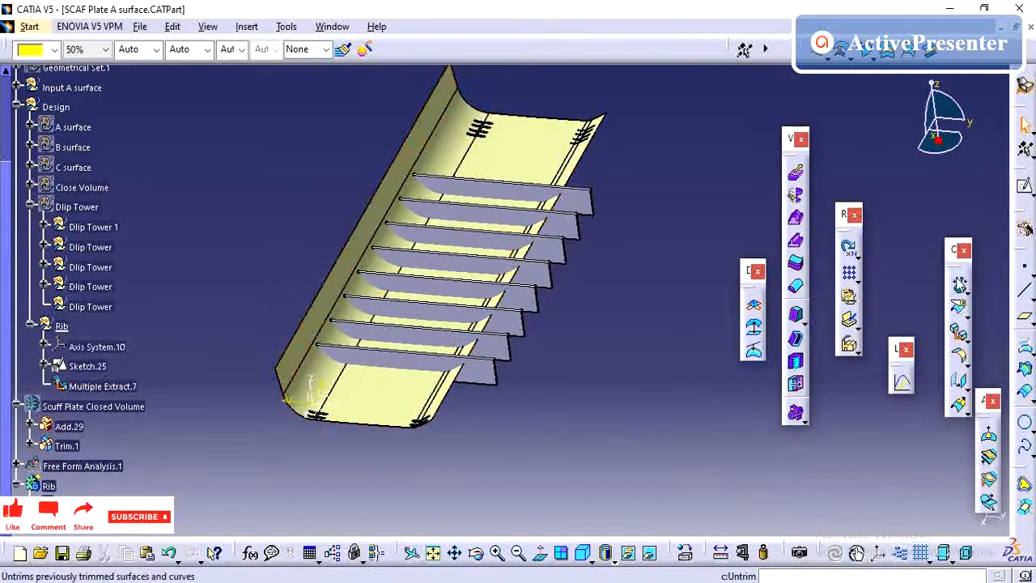
left_click(959, 284)
left_click(101, 387)
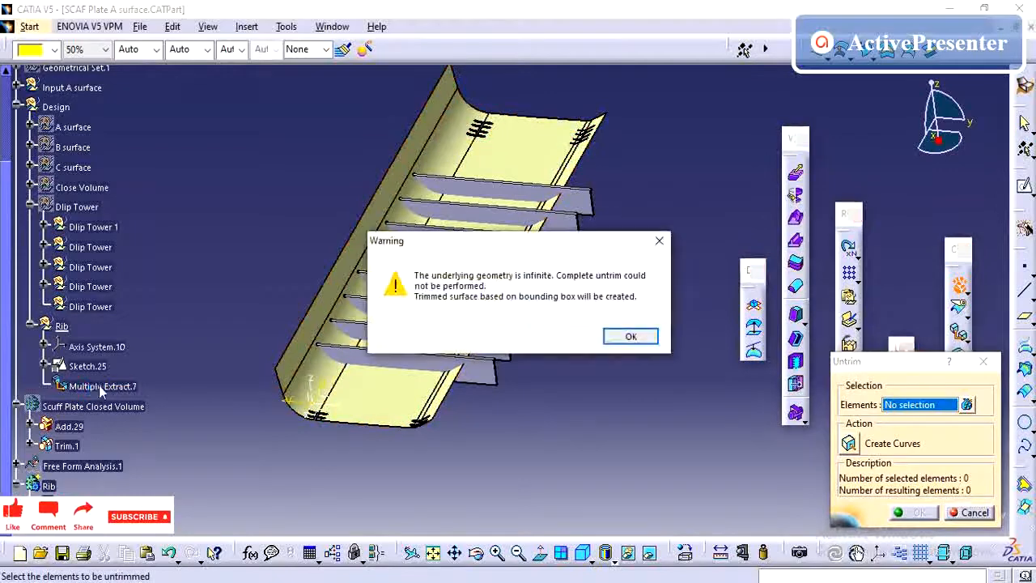
left_click(630, 336)
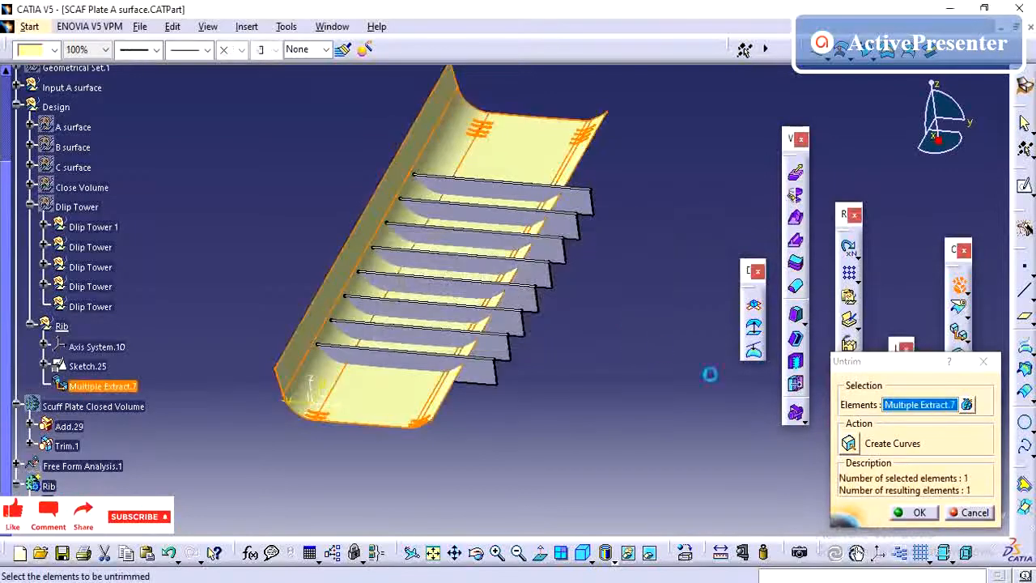
left_click(917, 513)
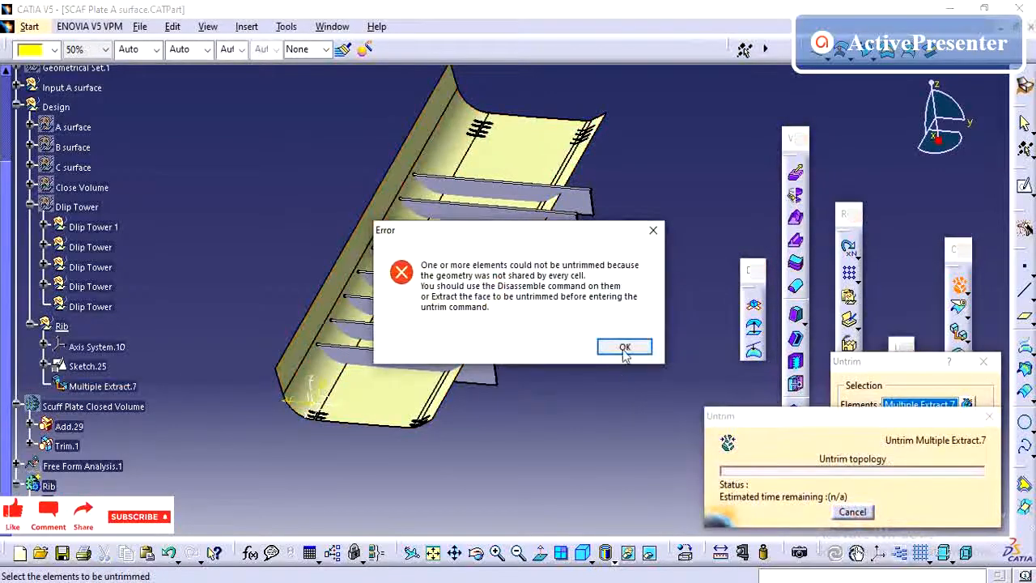
left_click(624, 348)
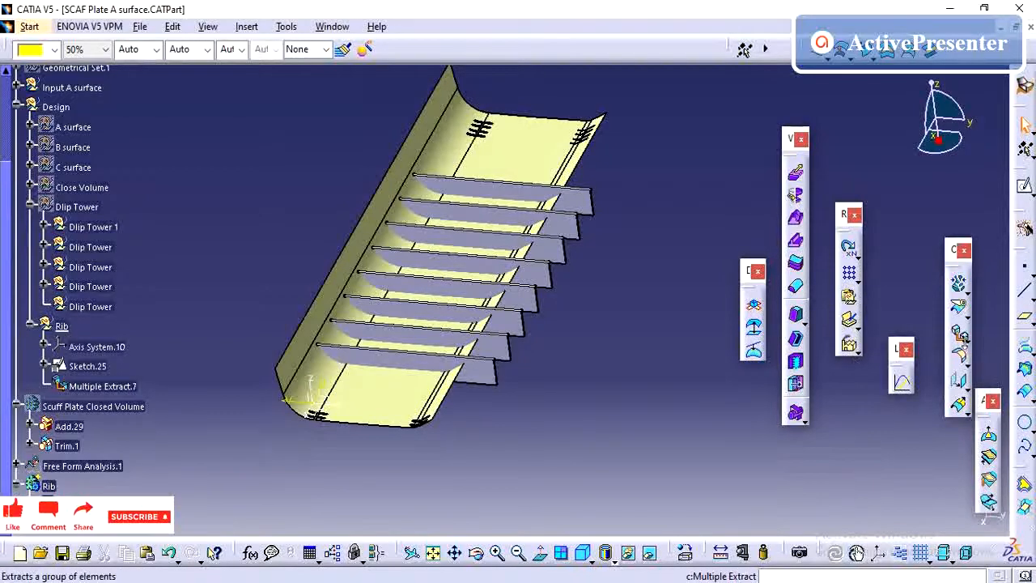
Offset Multiple Extract.7 by 3 mm and reverse the direction of the offset surface.
left_click(842, 51)
left_click(388, 395)
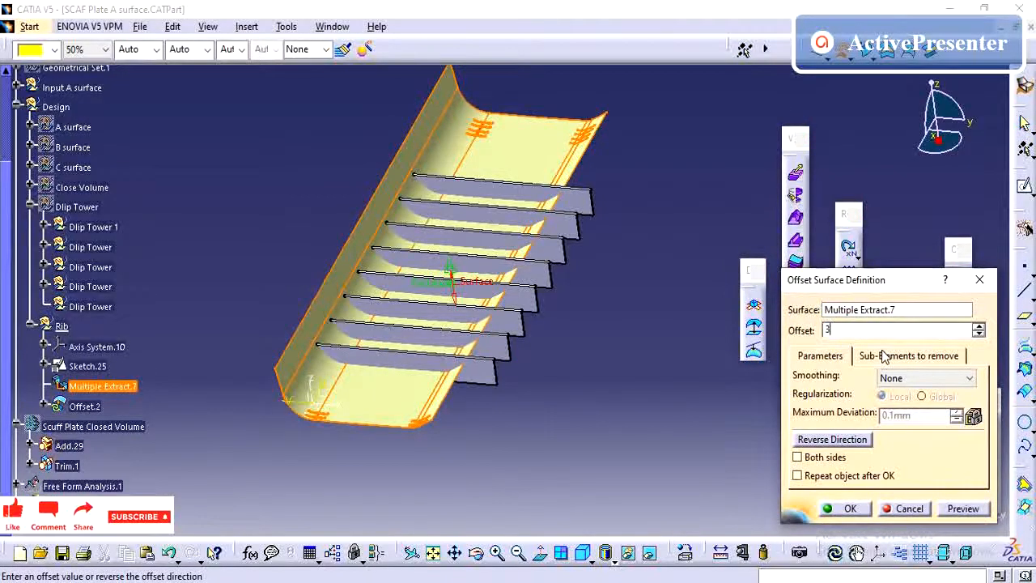
key("Escape")
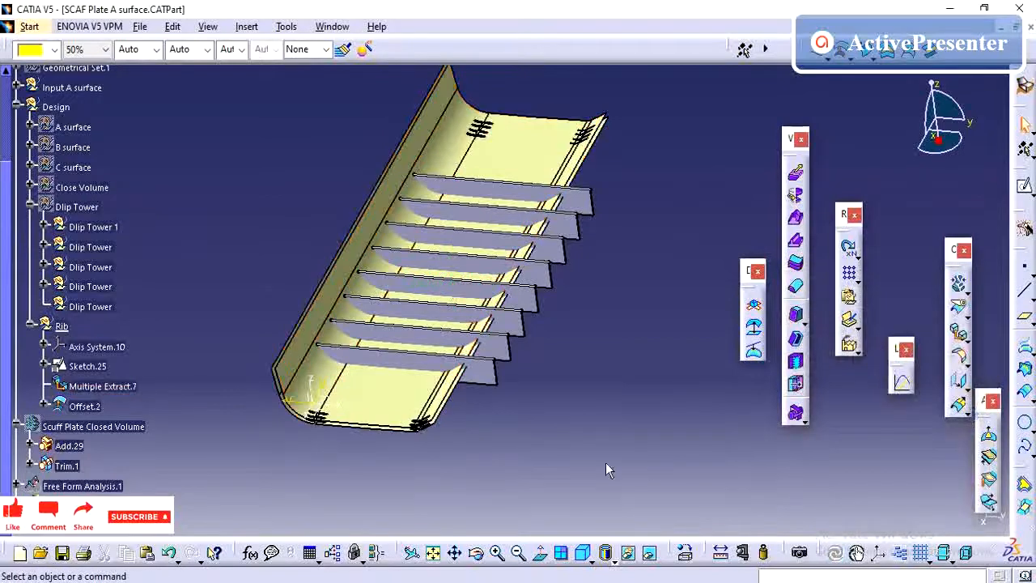
double_click(84, 405)
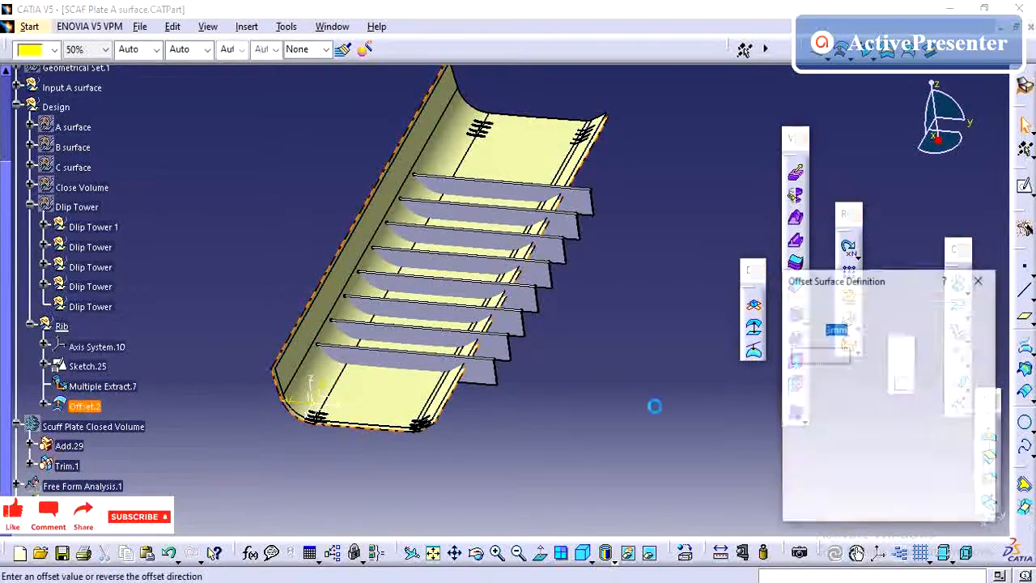
left_click(818, 444)
left_click(834, 509)
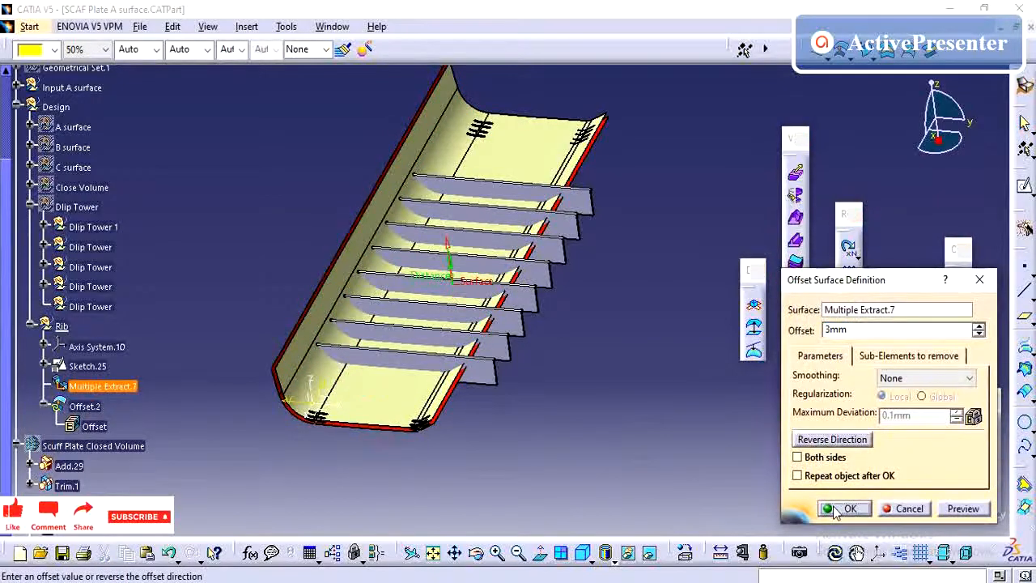
Start an Extrapolate operation for the offset surface.
middle_click_drag(541, 447, 528, 433)
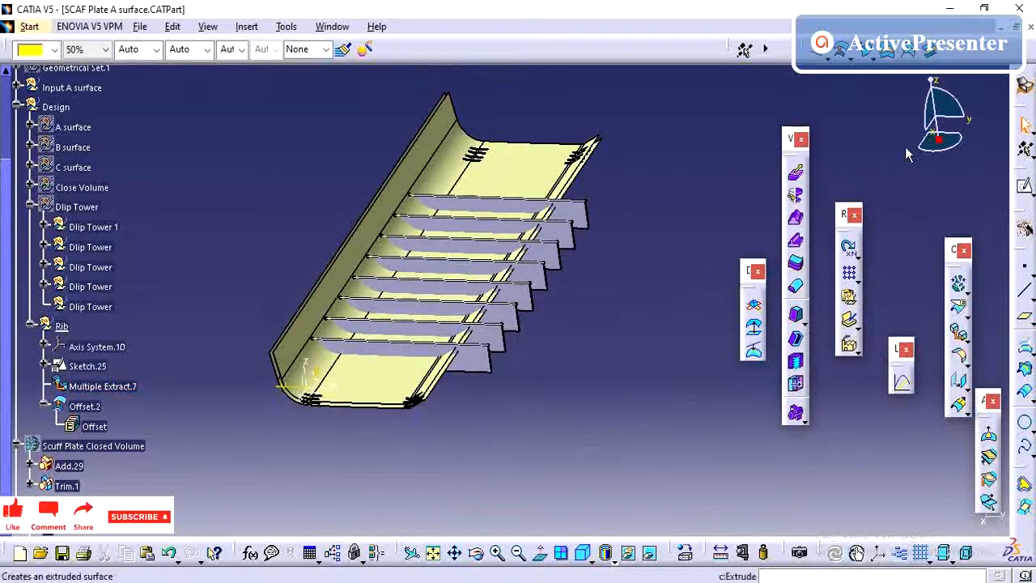
left_click(959, 405)
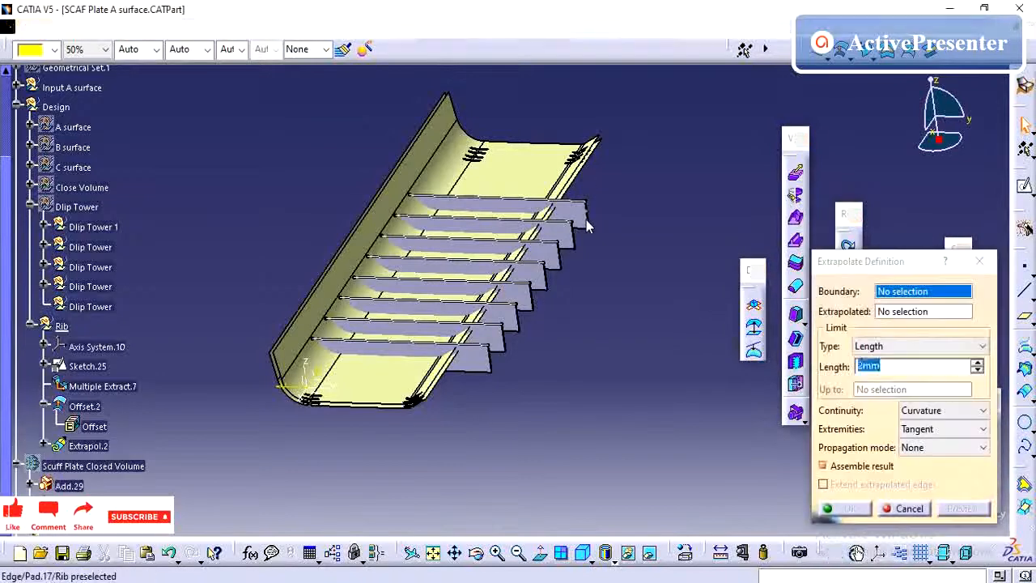
middle_click_drag(588, 220, 609, 271)
left_click(937, 292)
right_click(938, 293)
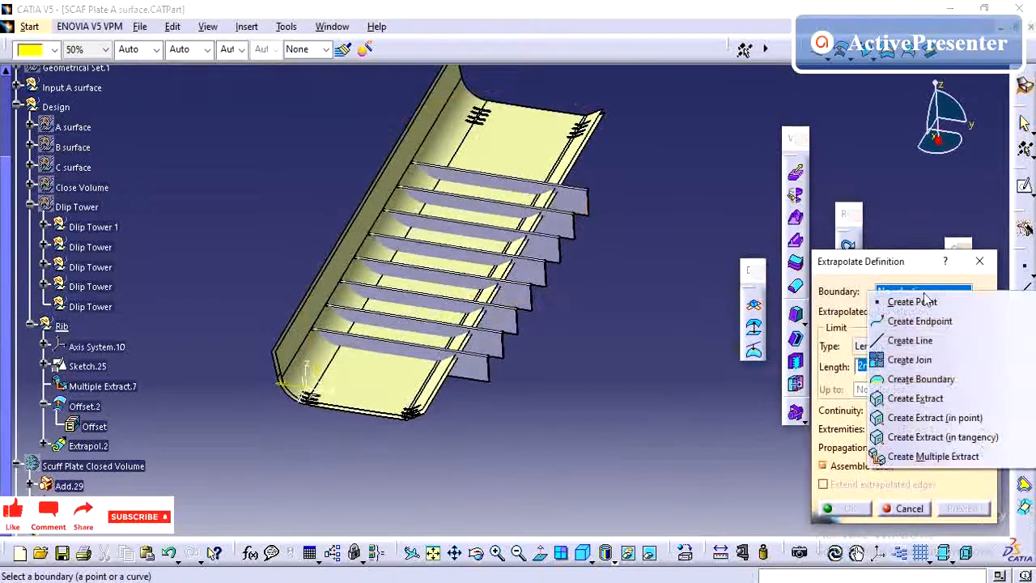
left_click(899, 301)
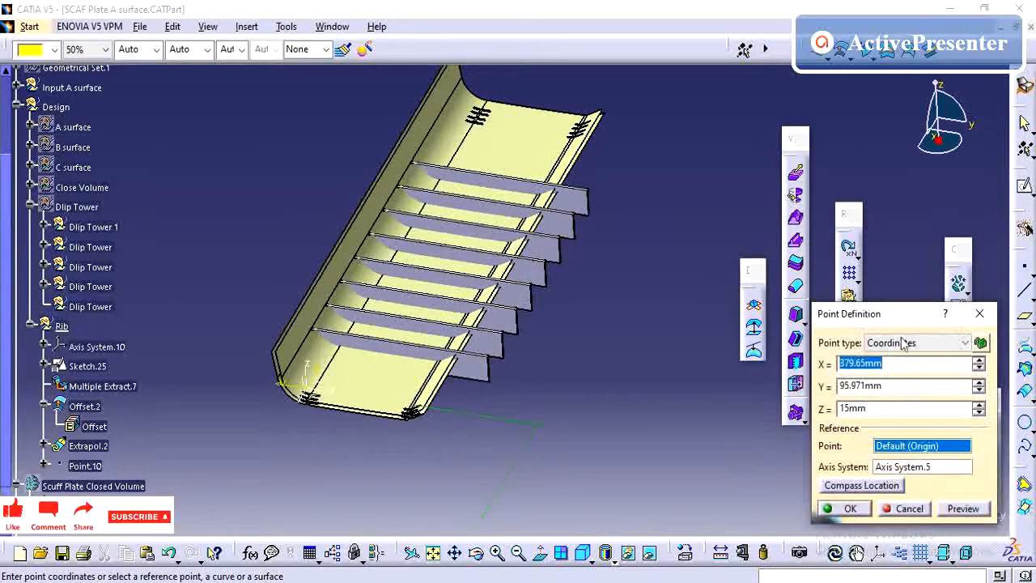
left_click(909, 509)
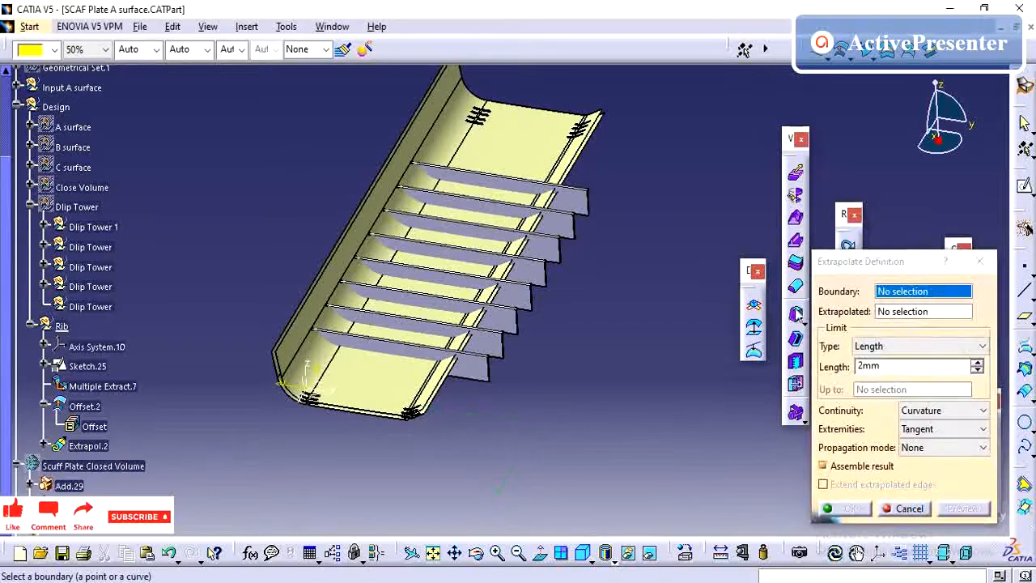
Extrapolate Offset.2 by 10 mm from its long edge on the open rib side, with Curvature continuity and Tangent extremities.
left_click(578, 165)
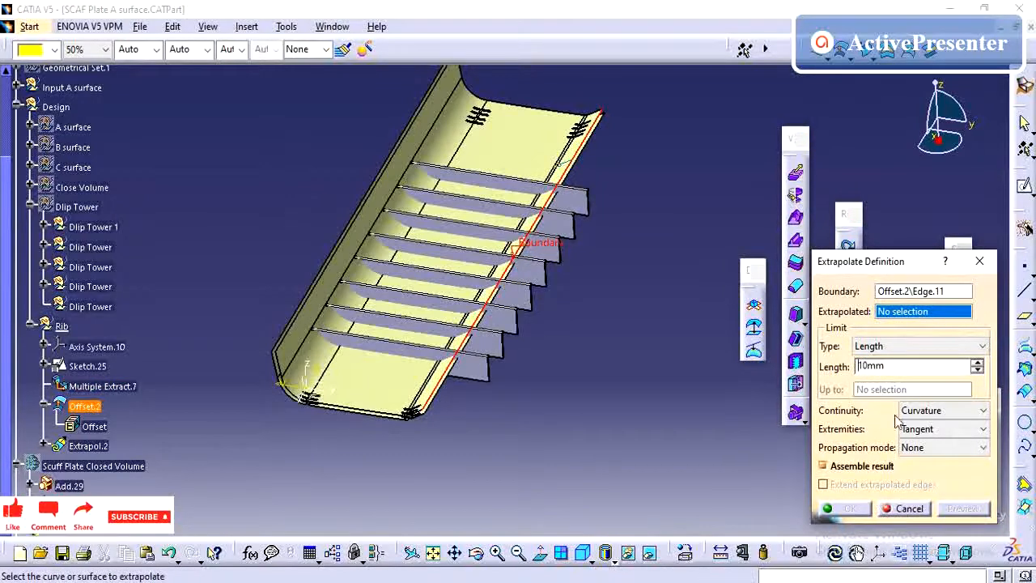
left_click(366, 397)
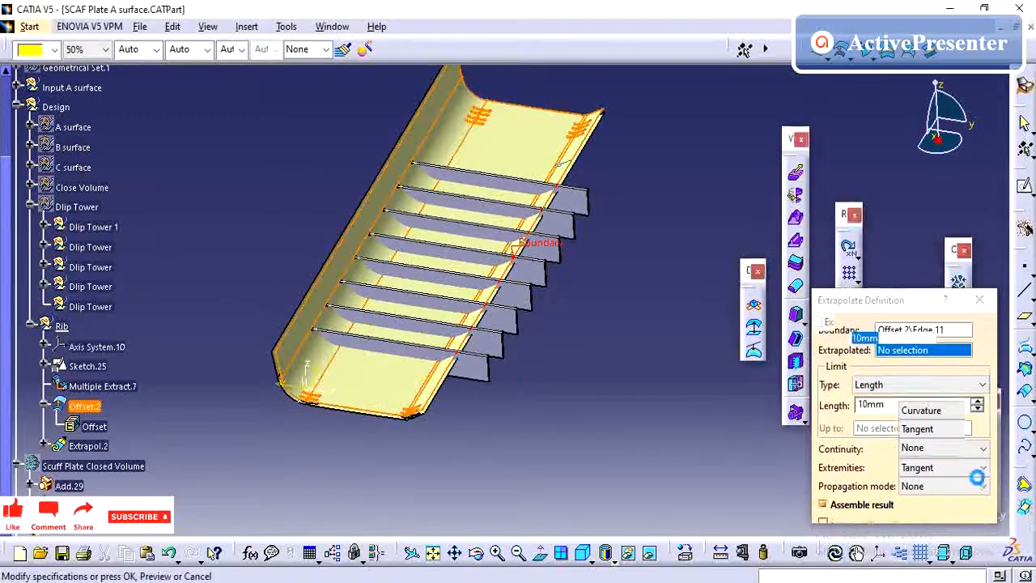
middle_click_drag(439, 336, 551, 355)
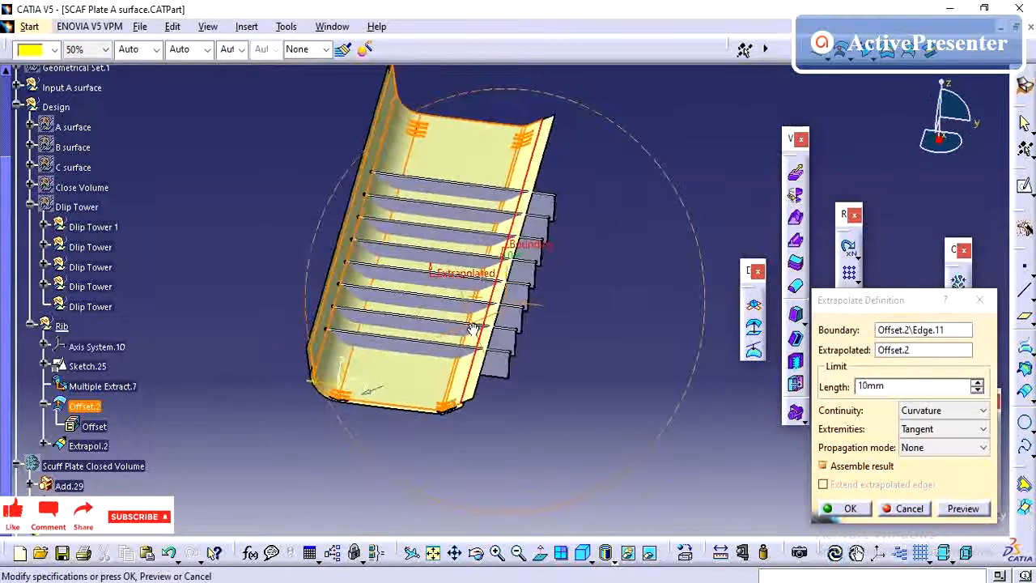
left_click(846, 509)
middle_click_drag(578, 376, 422, 400)
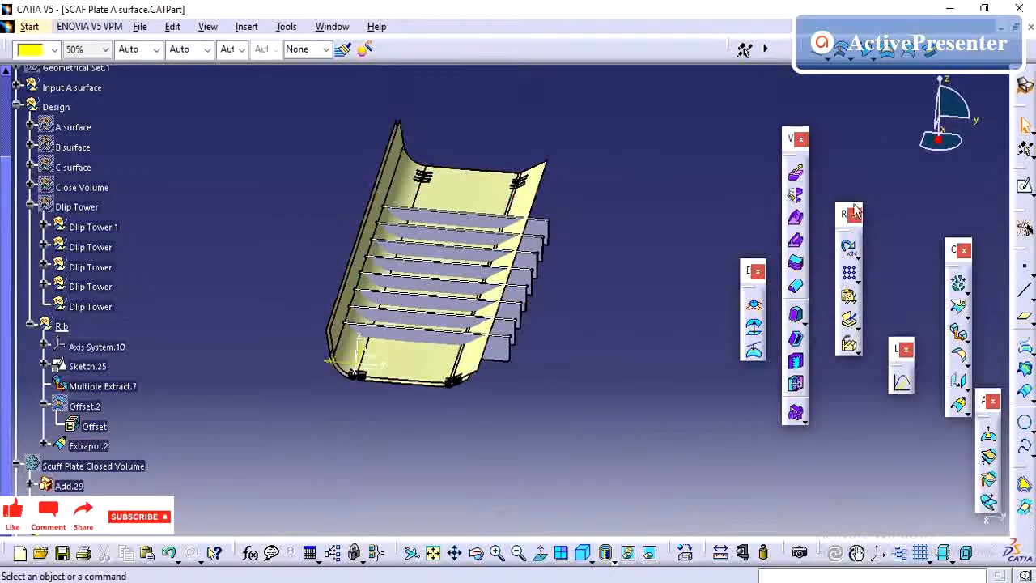
Create a Join containing the extrapolated surface Extrapol.2, keeping the 0.001 mm merging distance.
left_click(967, 291)
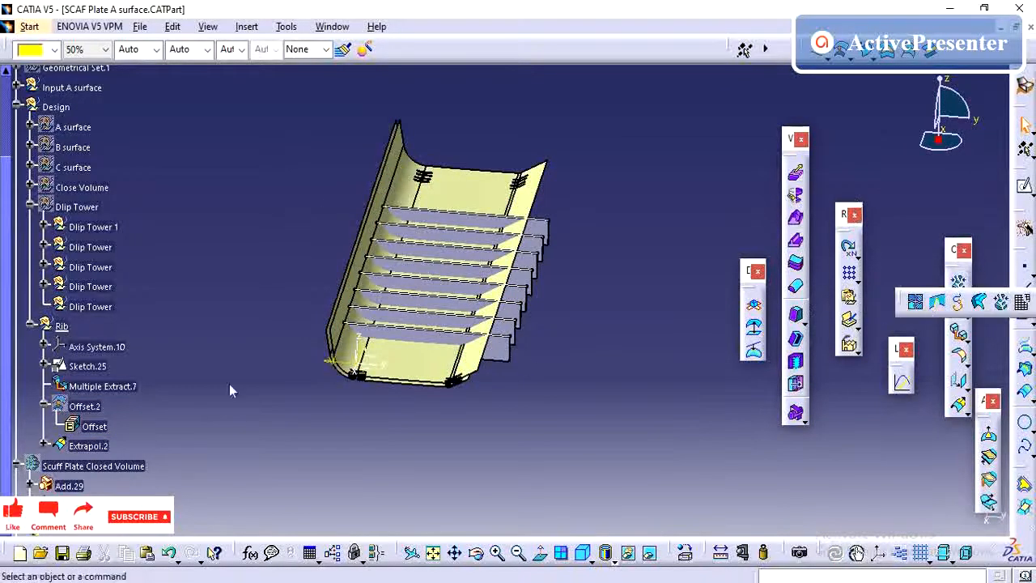
left_click(918, 303)
left_click(89, 446)
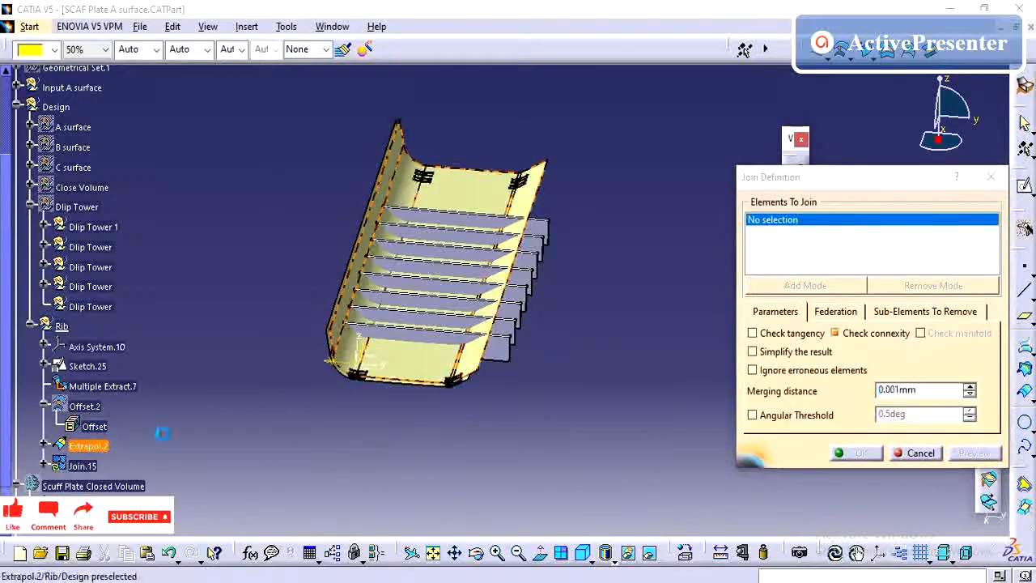
left_click(856, 452)
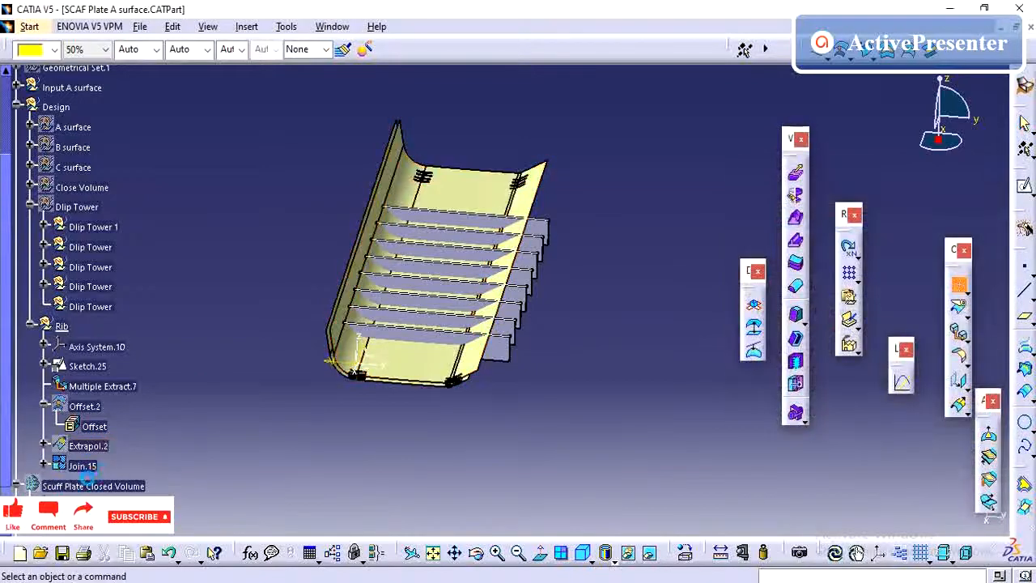
Rename the new join feature as Rib Split surface.
right_click(82, 464)
left_click(145, 200)
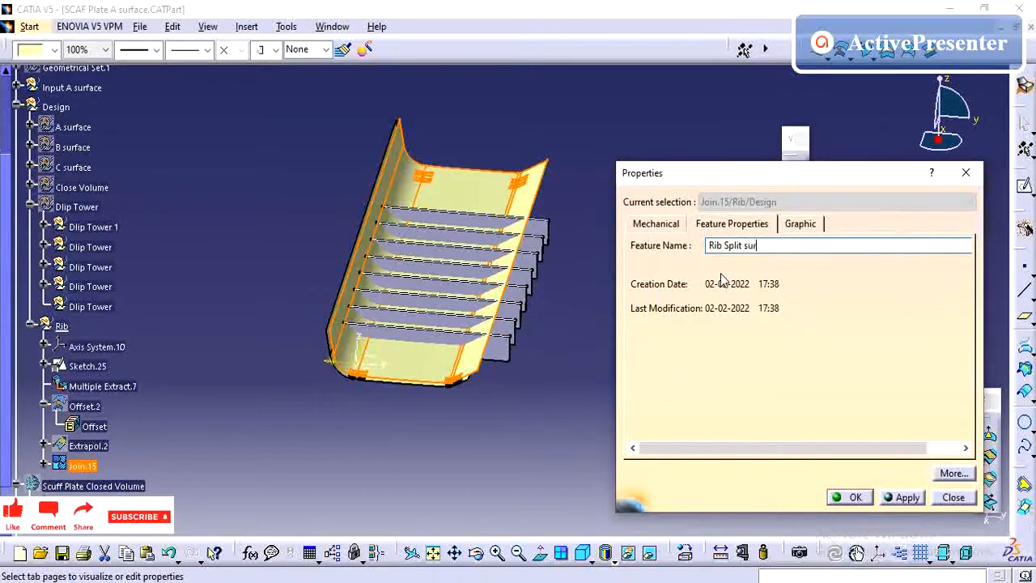
type("e")
key("Return")
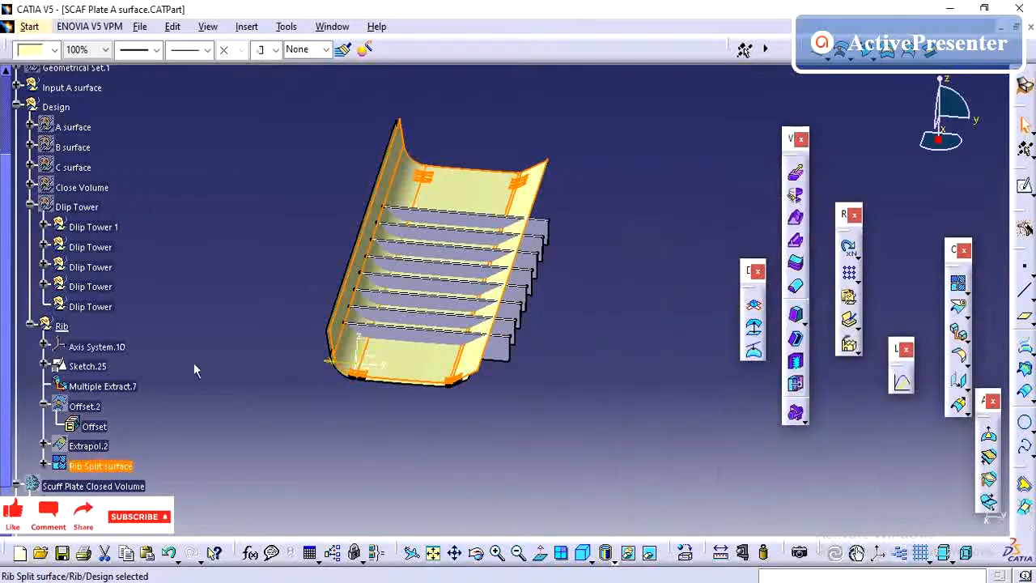
Define Pad.17 of the Rib body as the in-work object and switch to the Part Design workbench.
left_click(185, 353)
scroll(183, 364, "down", 3)
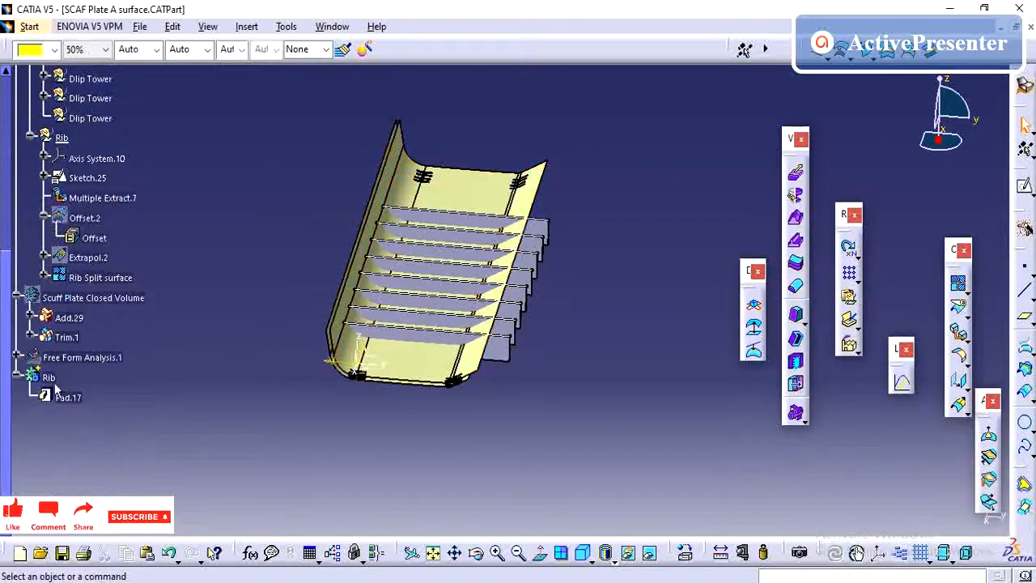
right_click(61, 395)
left_click(162, 177)
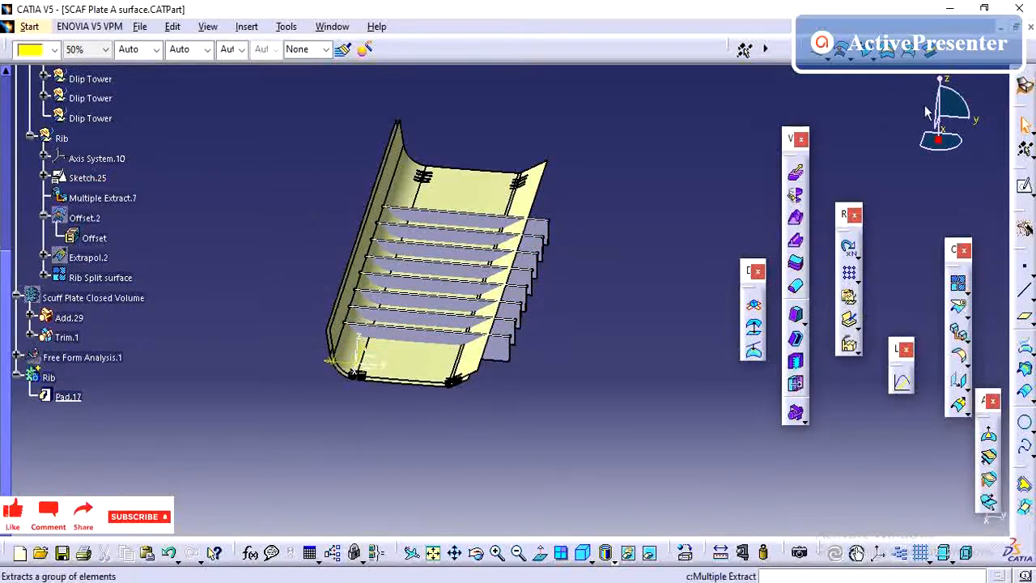
left_click(29, 26)
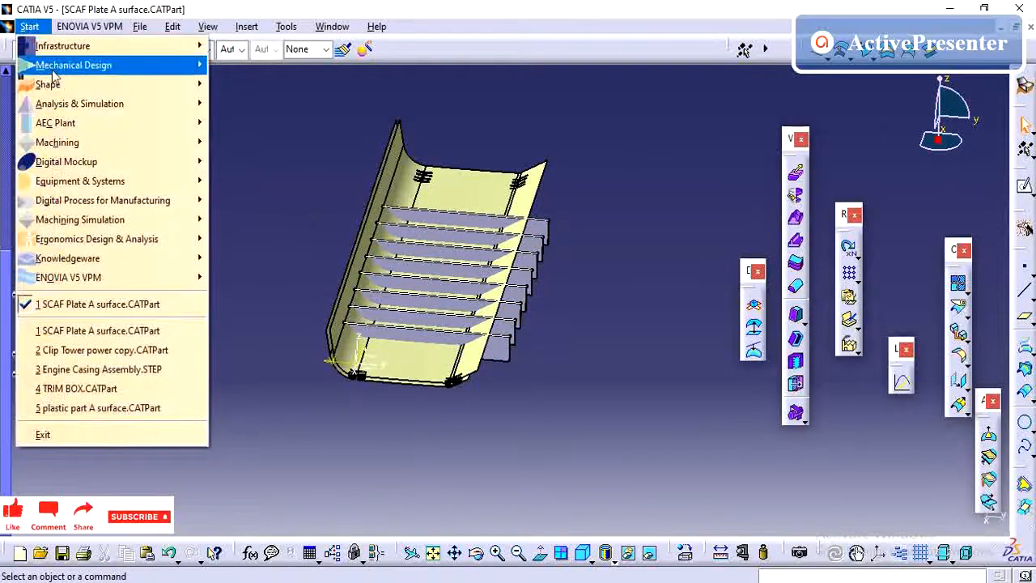
mouse_move(50, 66)
left_click(251, 65)
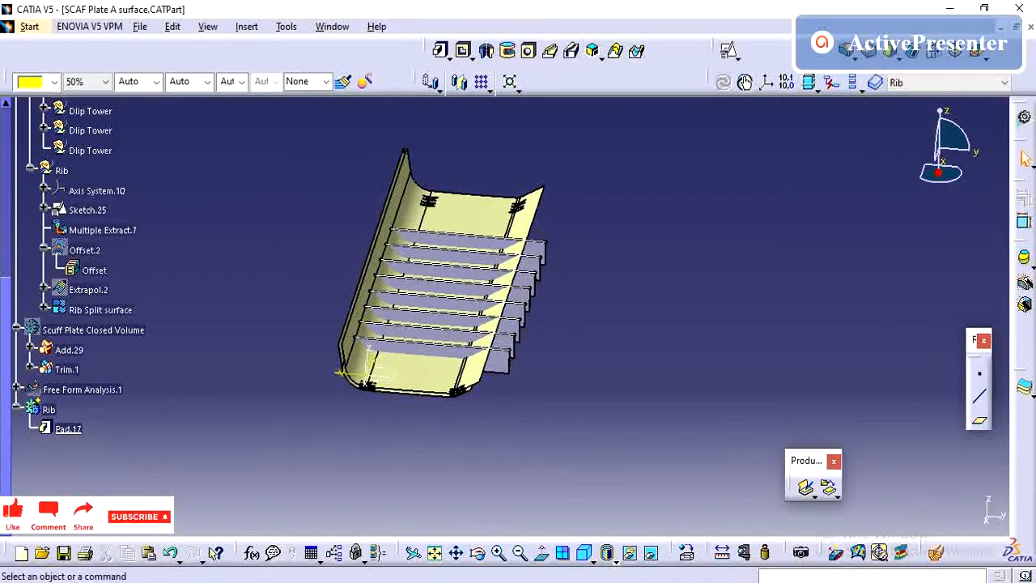
Split the rib pad with Rib Split surface, accepting the default split direction.
left_click(1027, 389)
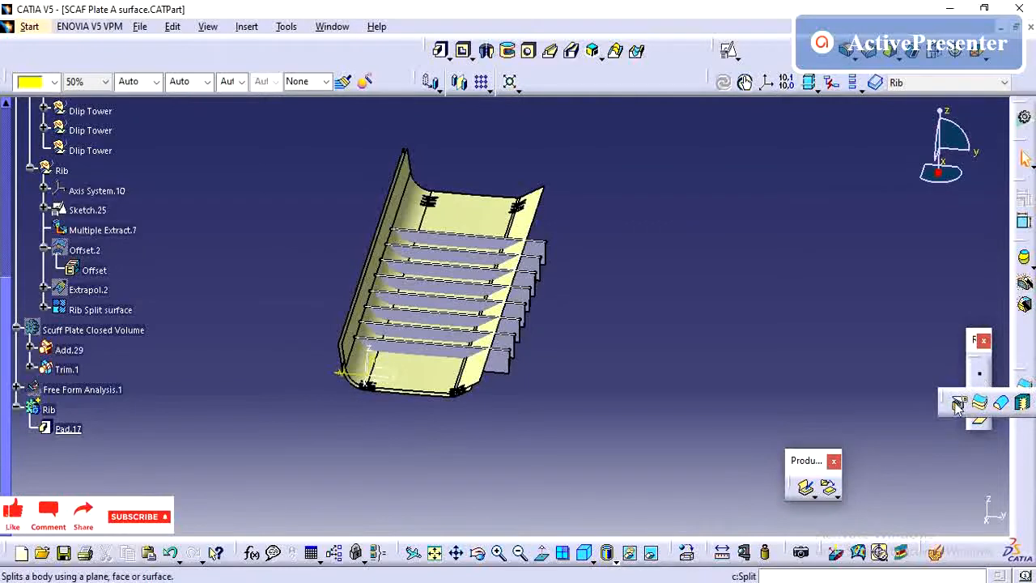
left_click(957, 405)
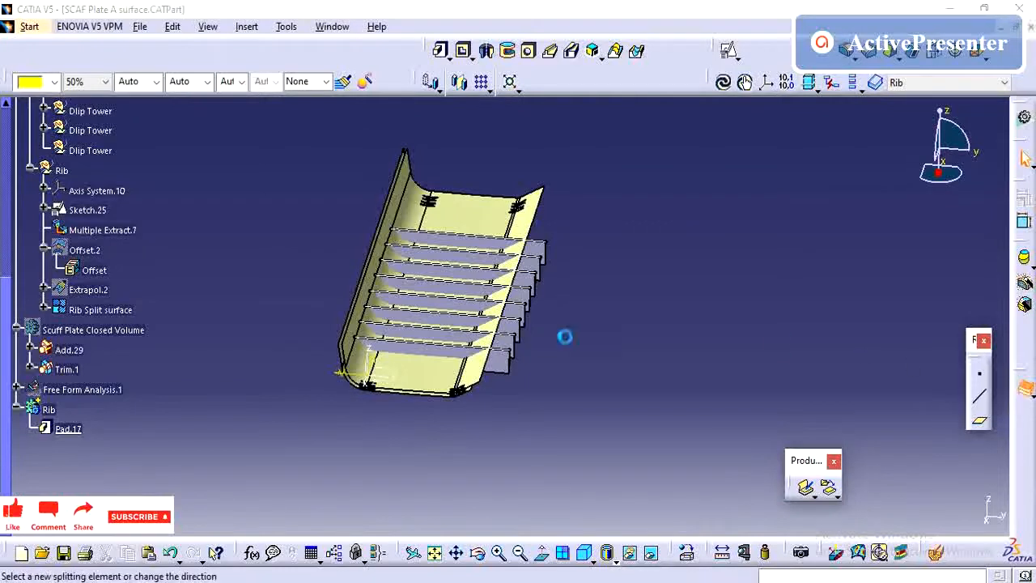
left_click(424, 375)
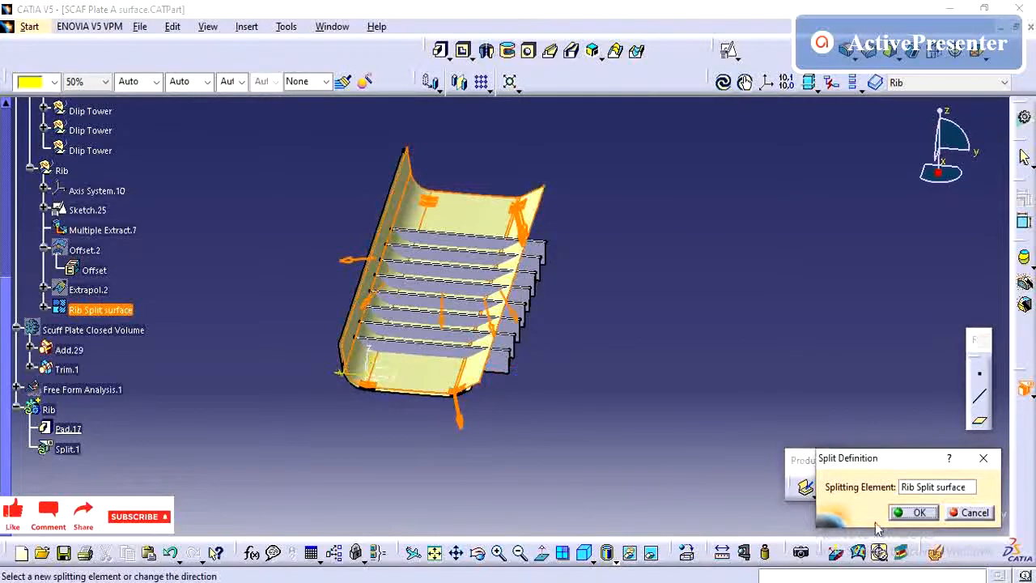
left_click(899, 512)
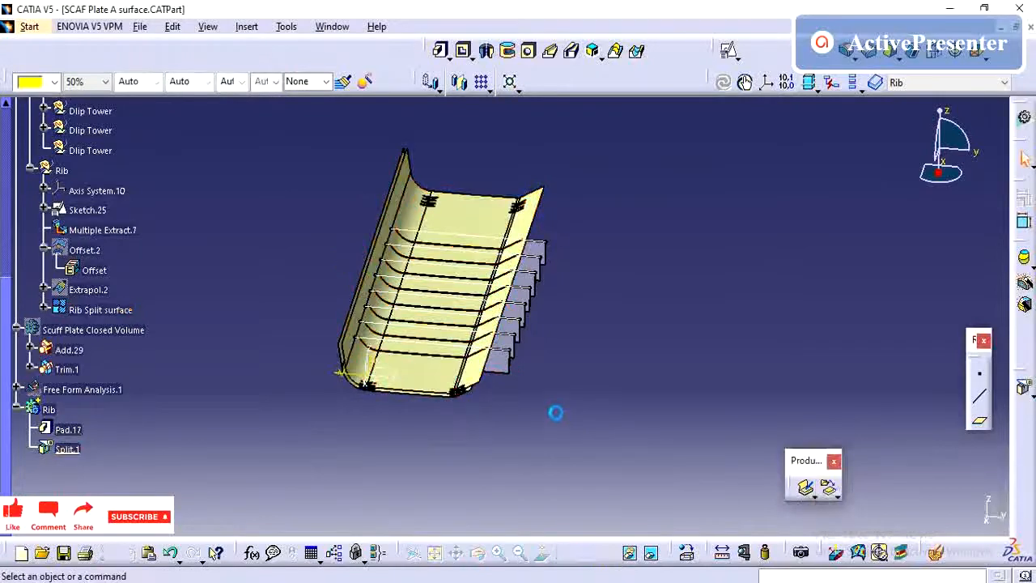
Define the Rib body as the in-work object and hide the Rib geometrical set.
right_click(48, 410)
left_click(116, 194)
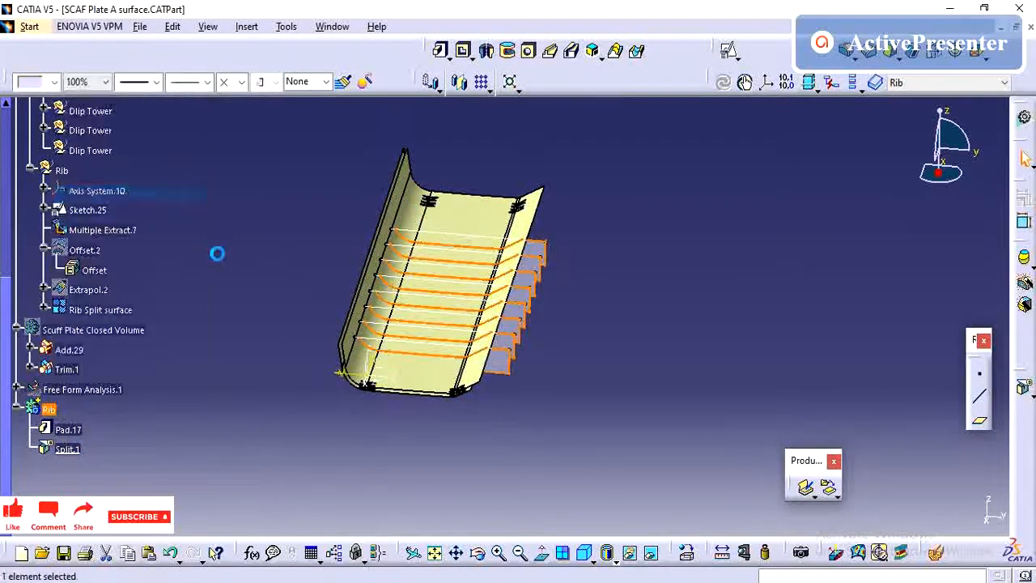
right_click(62, 171)
left_click(58, 184)
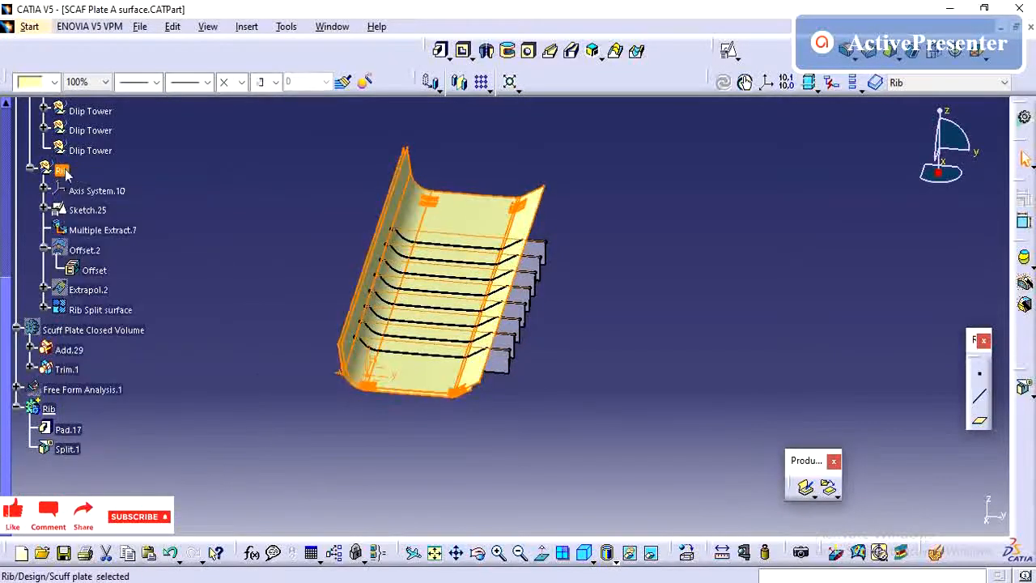
right_click(64, 170)
left_click(130, 219)
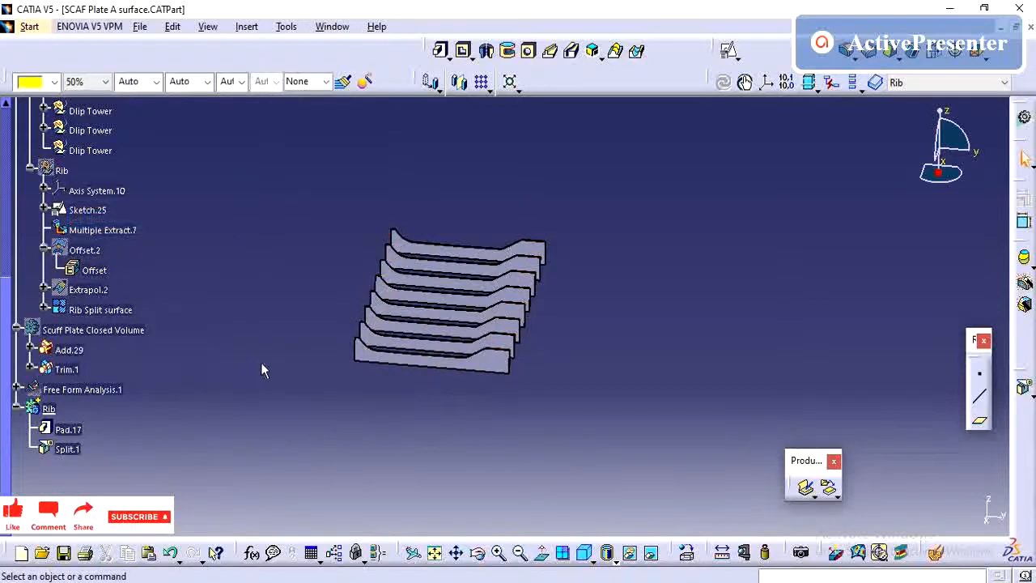
Show the Scuff Plate Closed Volume body again together with the split ribs.
middle_click_drag(260, 362, 322, 306)
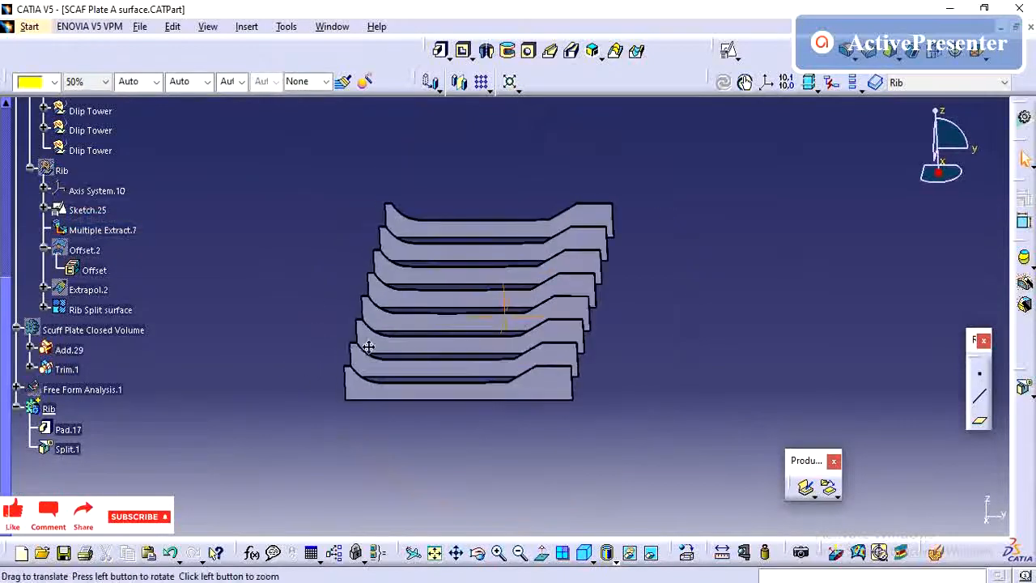
middle_click_drag(368, 346, 365, 352)
mouse_move(475, 363)
middle_mouse_down()
mouse_move(470, 344)
mouse_move(481, 352)
middle_mouse_up()
right_click(96, 337)
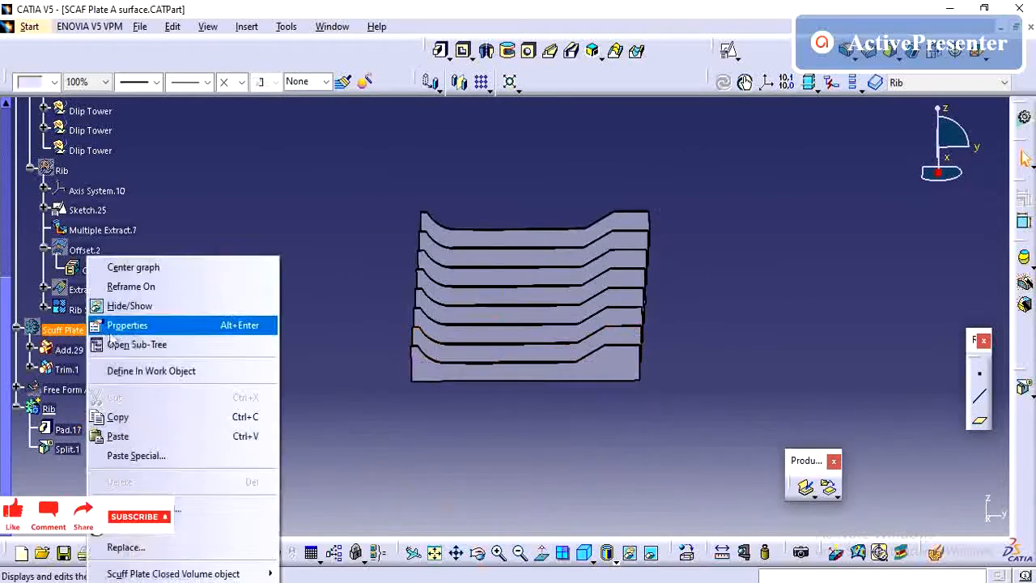
left_click(143, 307)
middle_click_drag(476, 377, 372, 360)
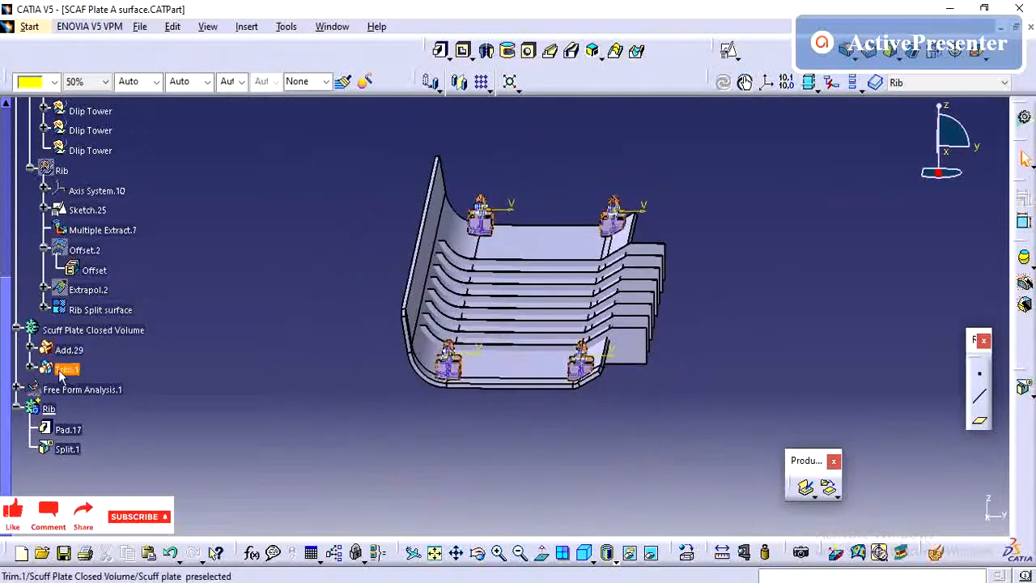
Define Trim.1 of the Scuff Plate Closed Volume body as the in-work object and inspect the ribs on the plate.
right_click(66, 369)
left_click(135, 153)
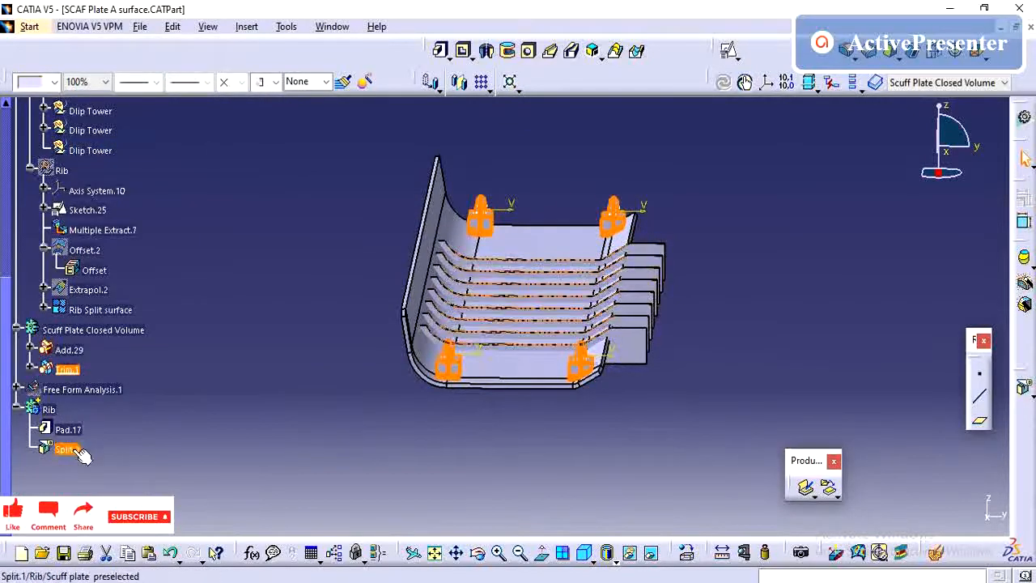
middle_click_drag(467, 392, 413, 421)
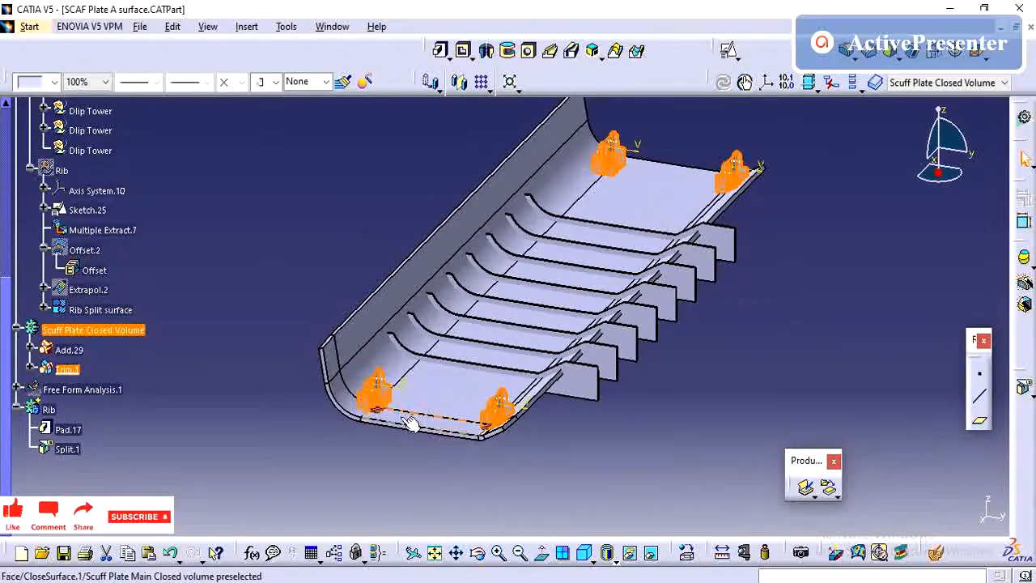
middle_click_drag(501, 369, 489, 376)
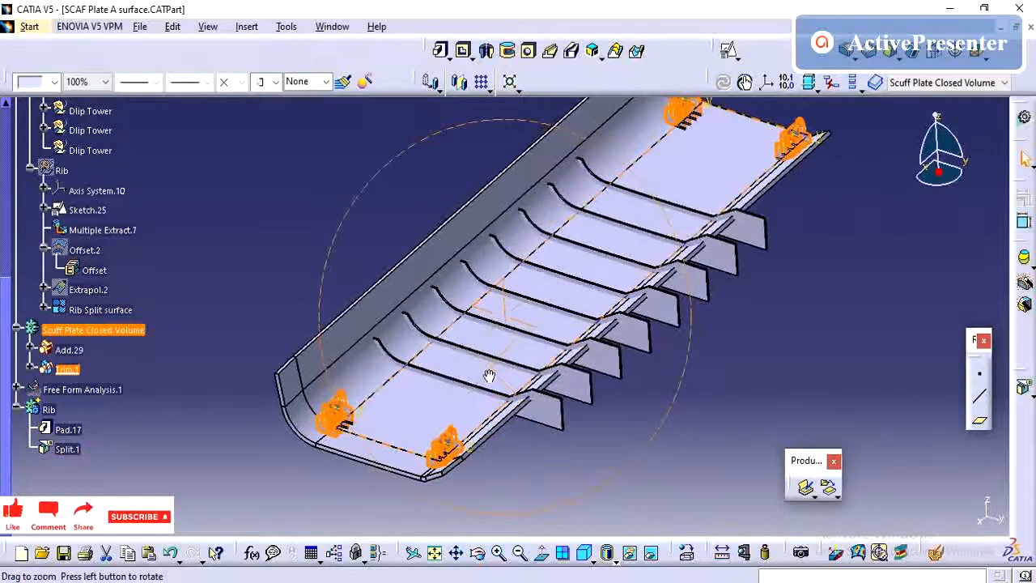
left_click(509, 493)
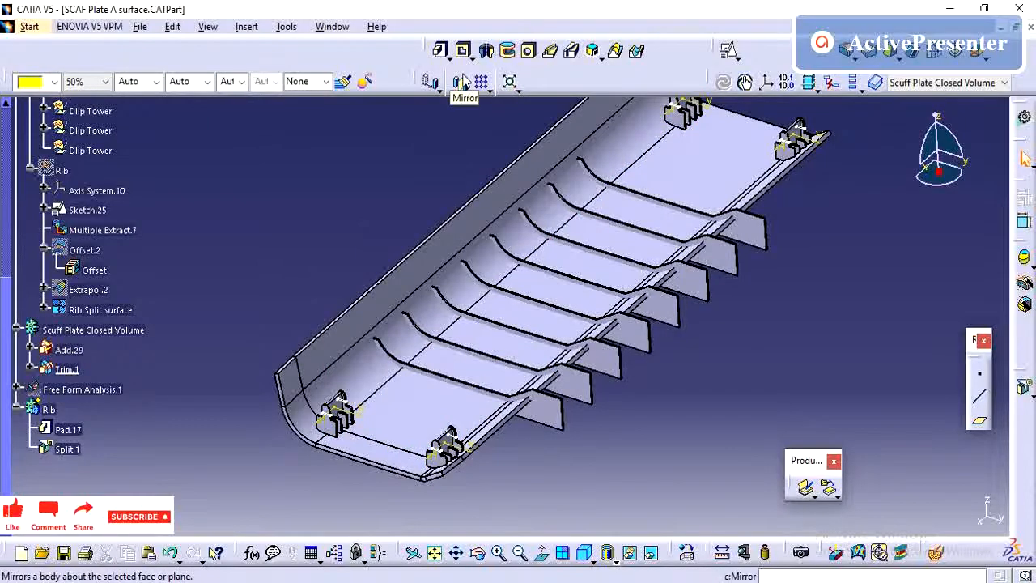
Define Split.1 of the Rib body as the in-work object.
left_click(68, 449)
right_click(68, 448)
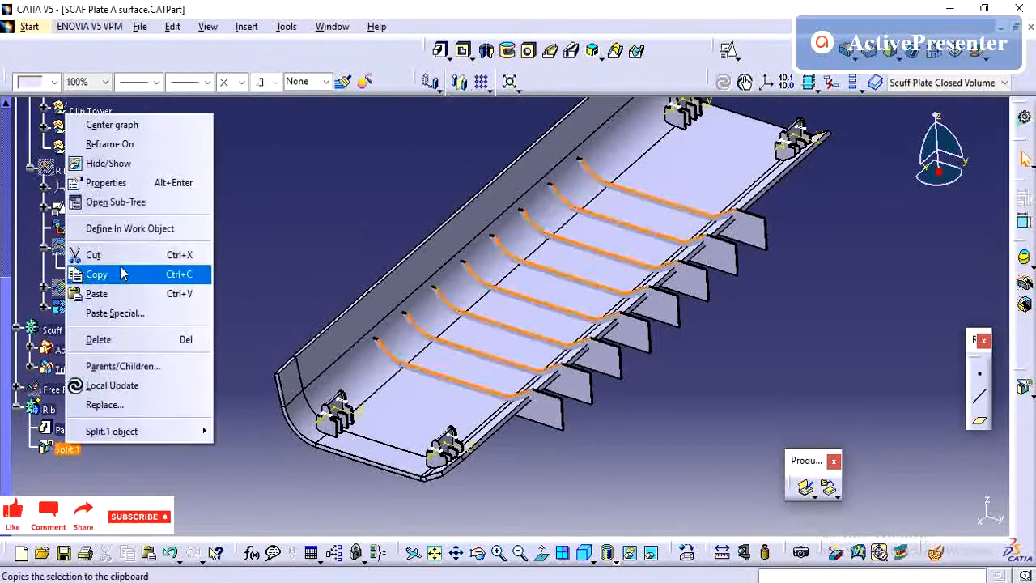
left_click(162, 229)
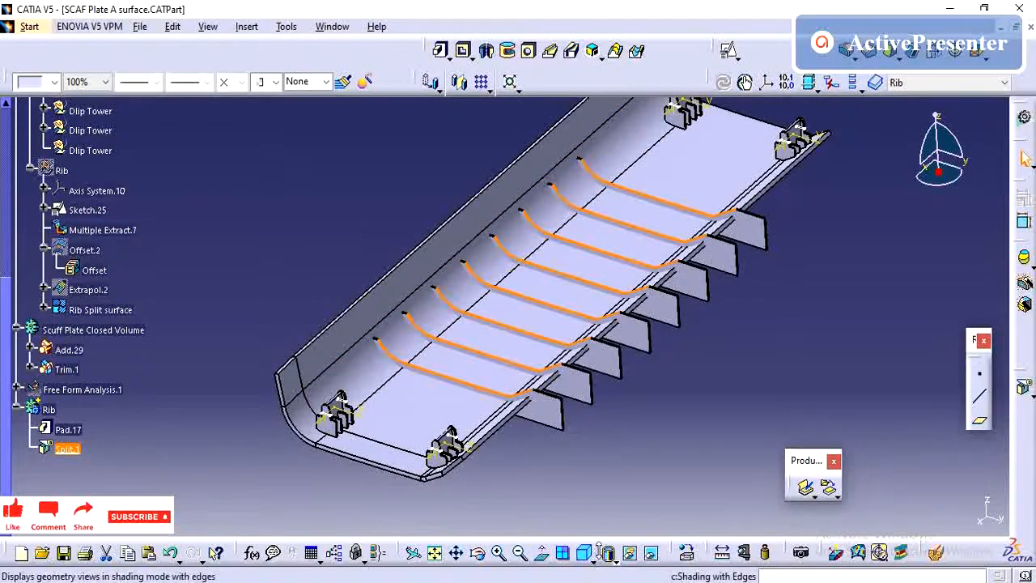
middle_click_drag(763, 370, 631, 442)
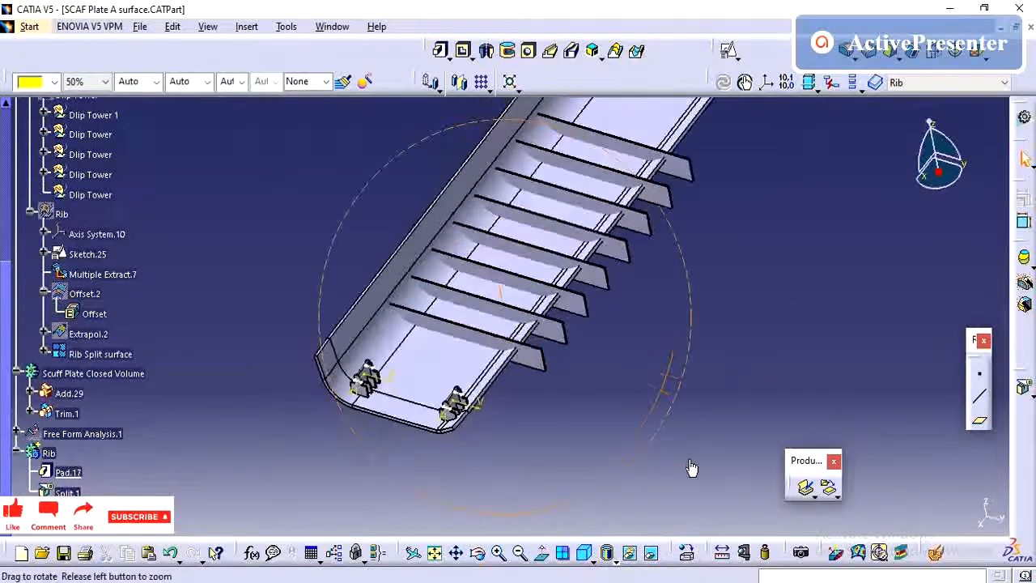
middle_click_drag(758, 150, 737, 210)
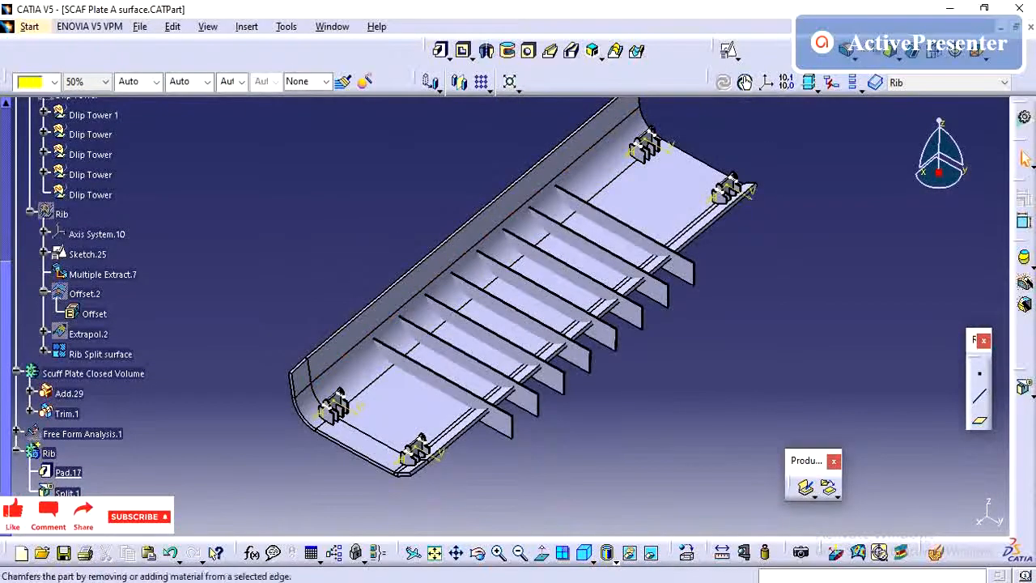
left_click(884, 51)
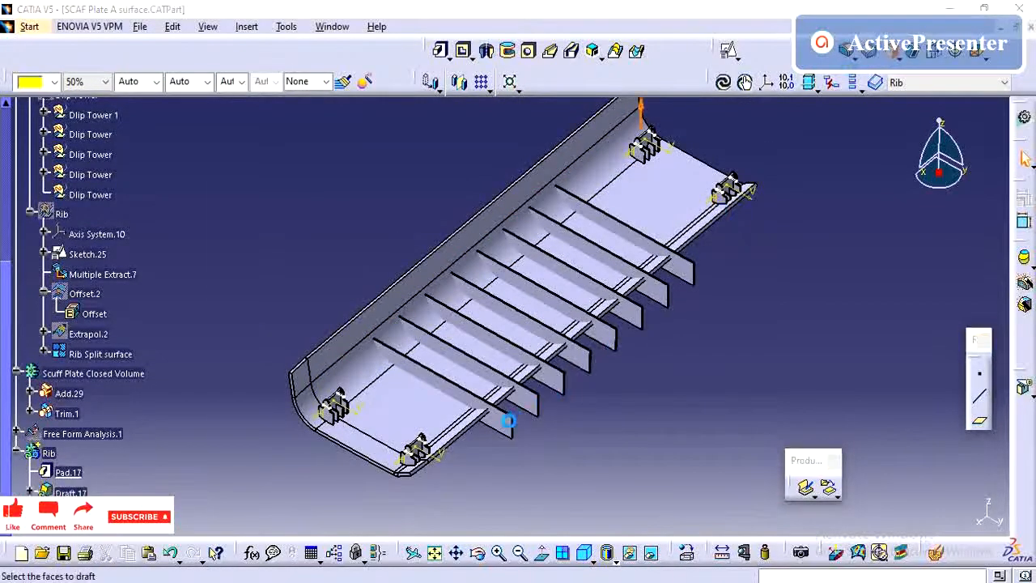
left_click(508, 414)
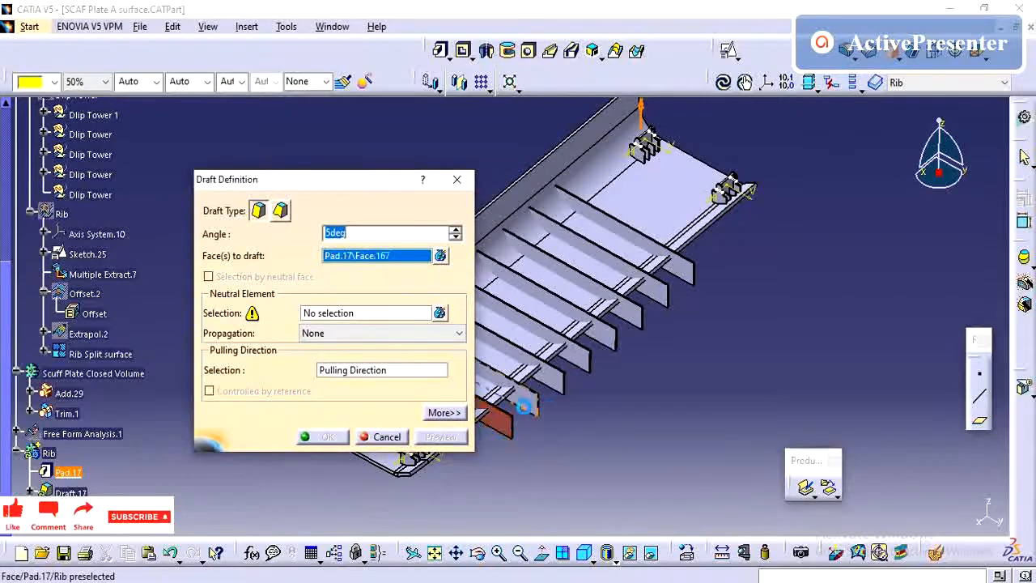
left_click(549, 377)
left_click(549, 377)
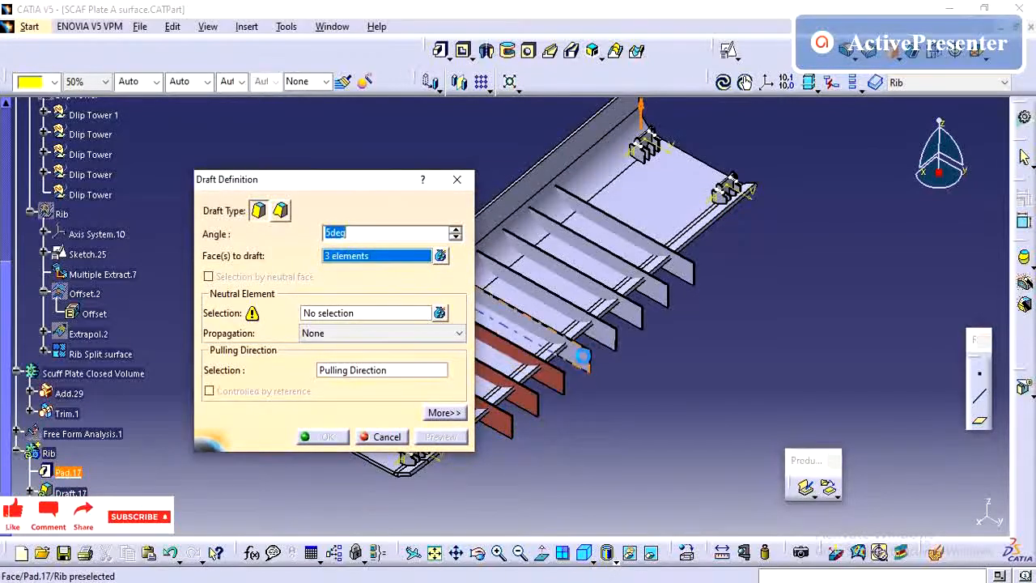
left_click(604, 333)
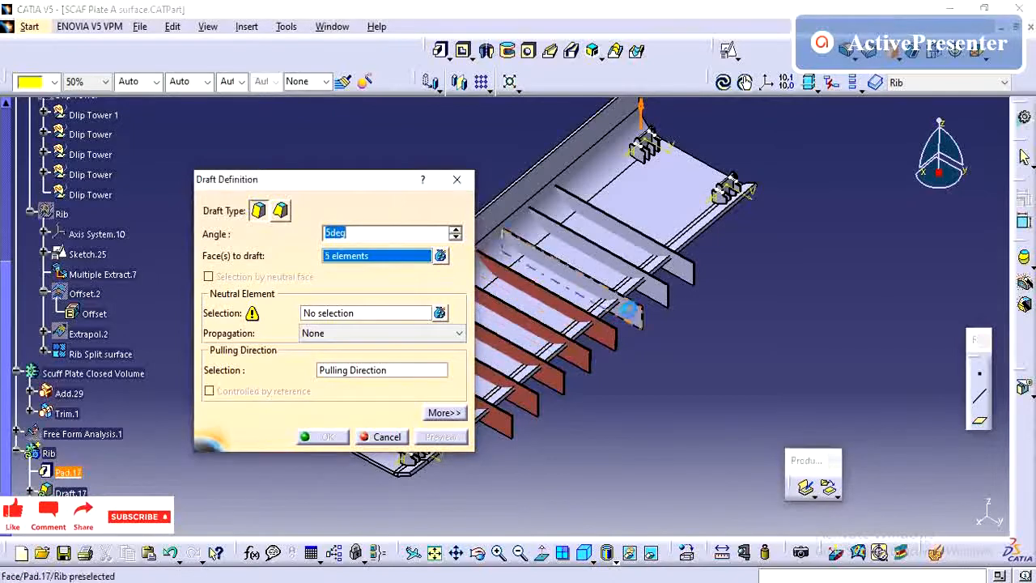
left_click(622, 321)
left_click(648, 318)
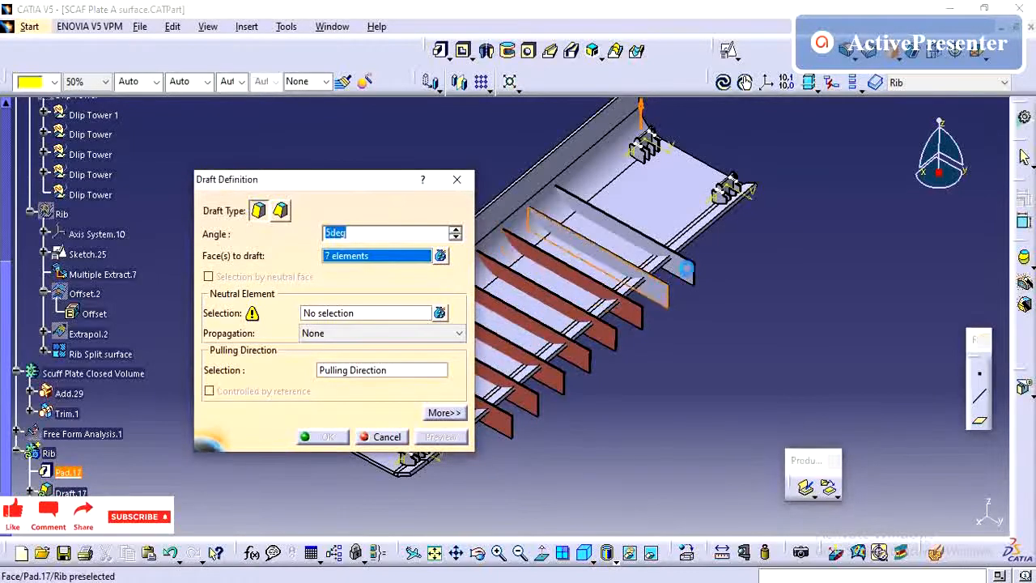
left_click(660, 294)
left_click(690, 271)
middle_click_drag(579, 381, 643, 315)
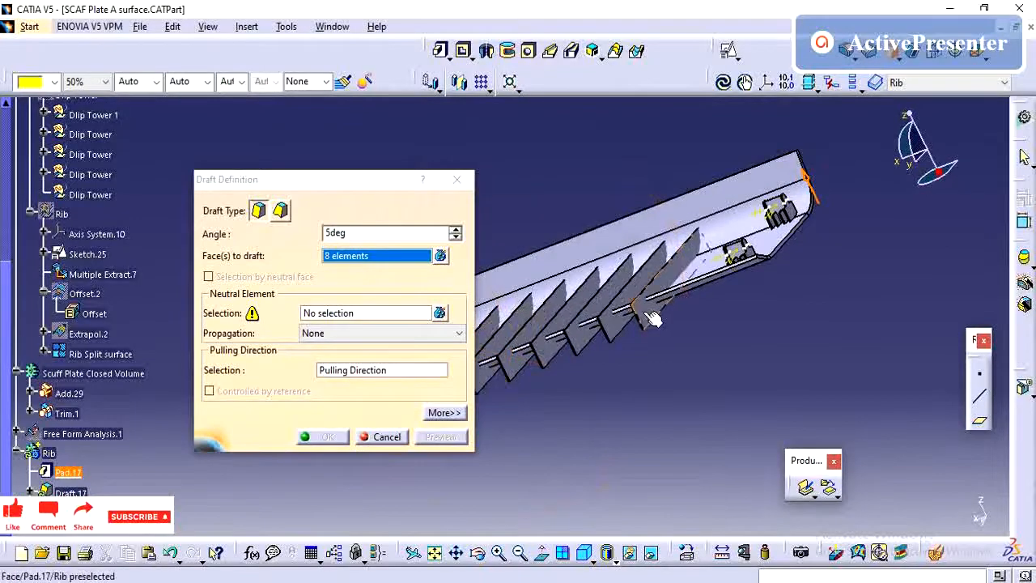
left_click(648, 315)
left_click(617, 320)
left_click(587, 332)
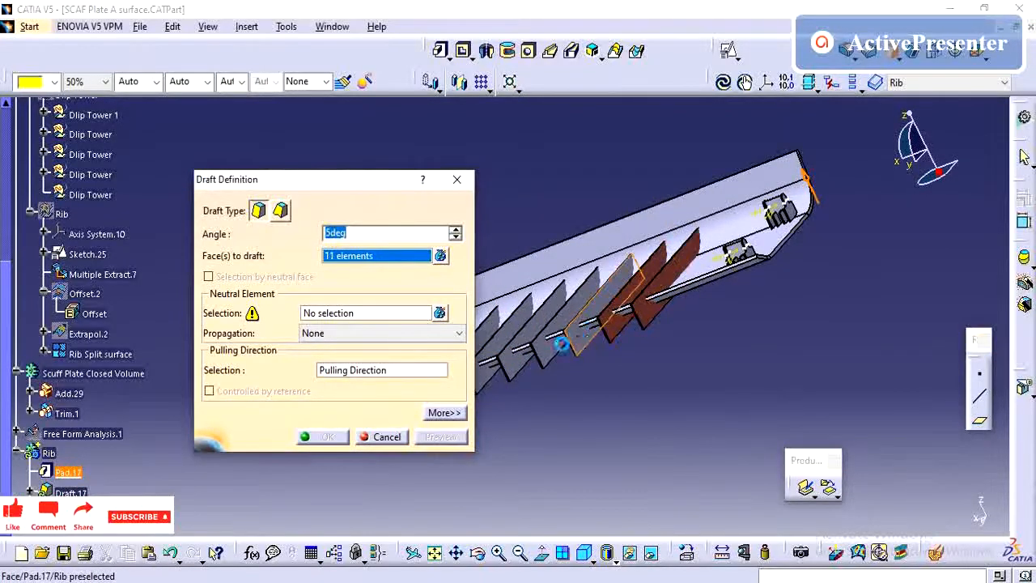
left_click(561, 344)
middle_click_drag(664, 331, 595, 356)
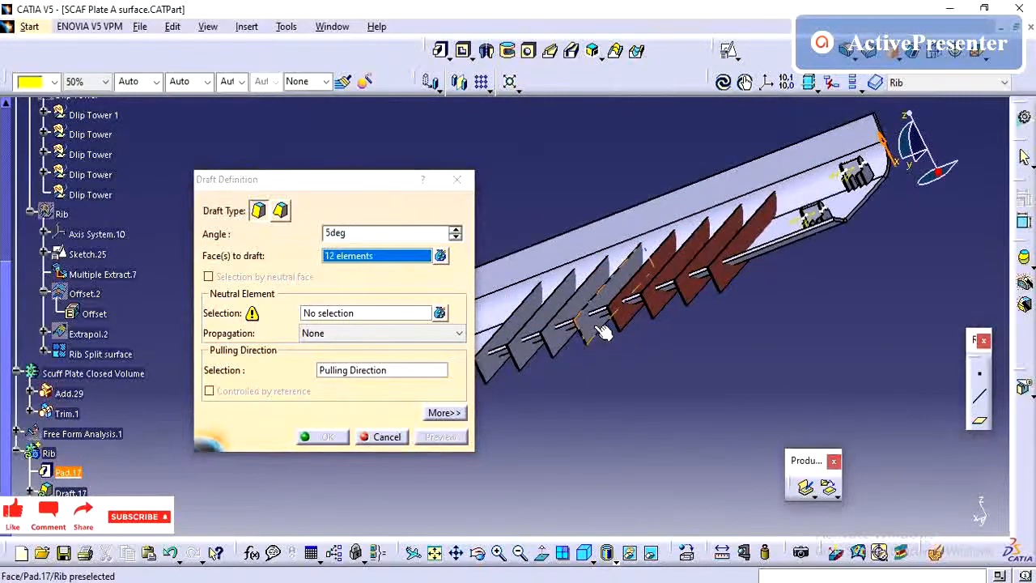
left_click(601, 330)
left_click(567, 342)
left_click(525, 353)
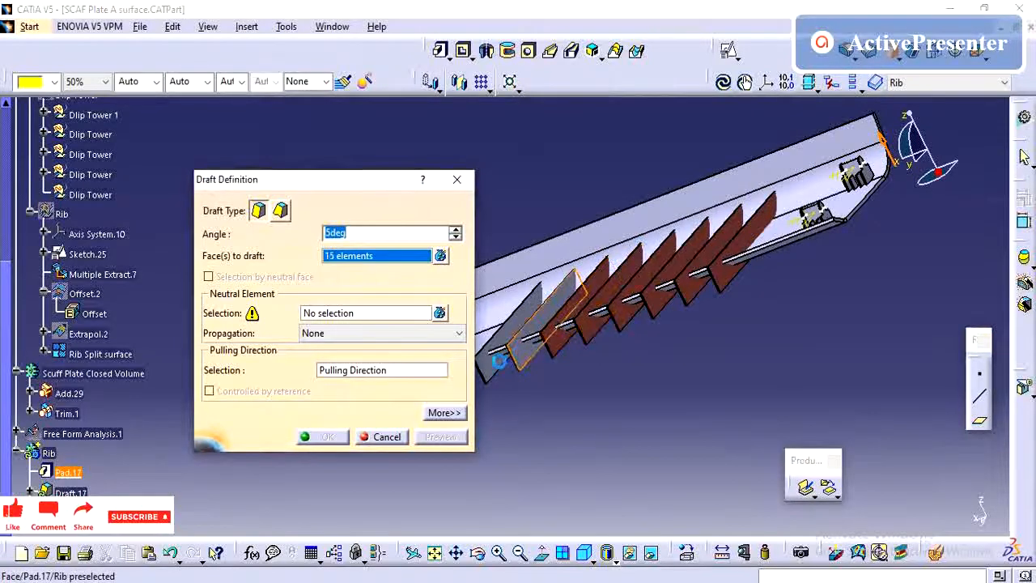
left_click(499, 362)
mouse_move(729, 315)
middle_mouse_down()
mouse_move(782, 303)
mouse_move(713, 320)
middle_mouse_up()
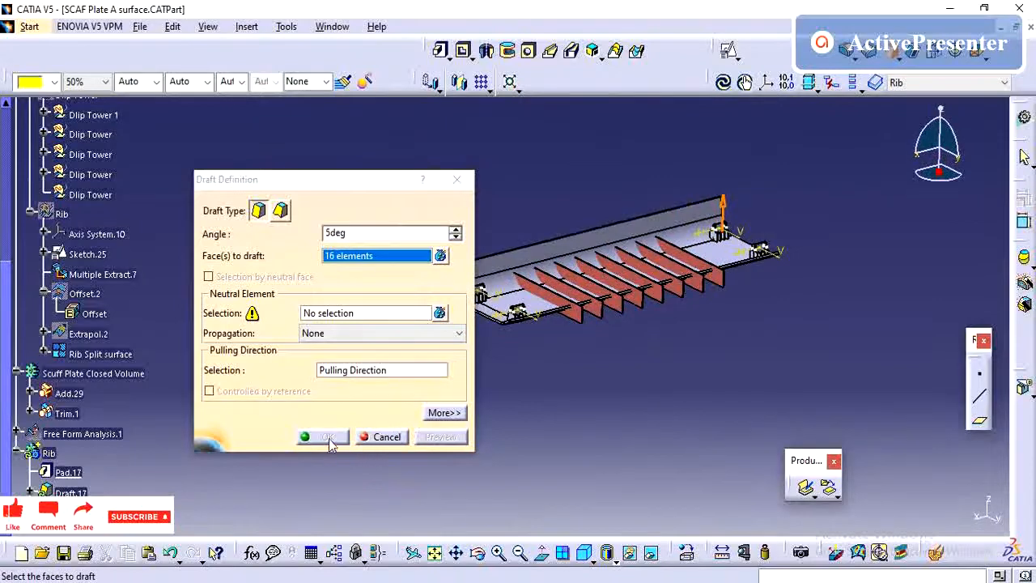
left_click(358, 314)
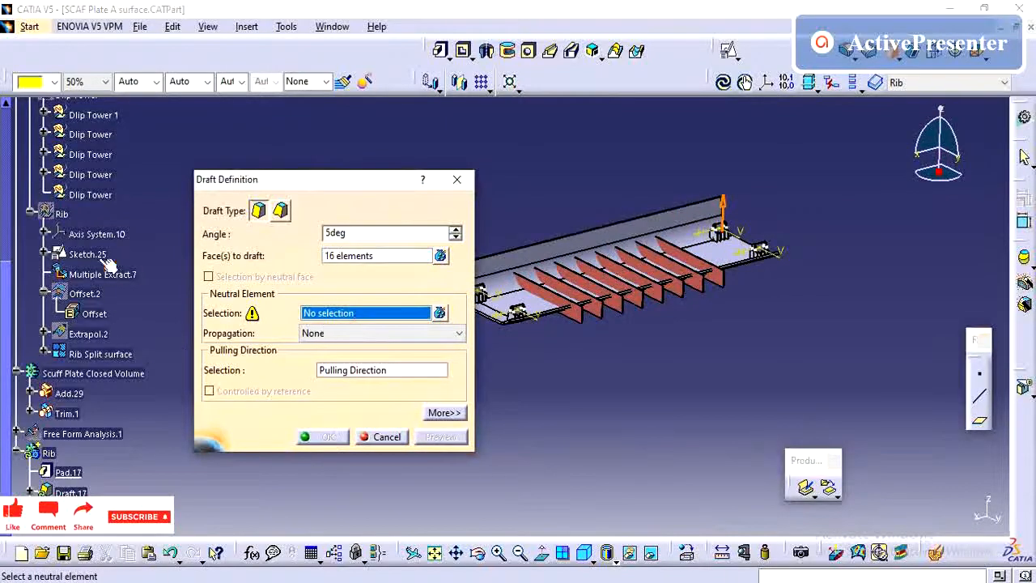
right_click(57, 214)
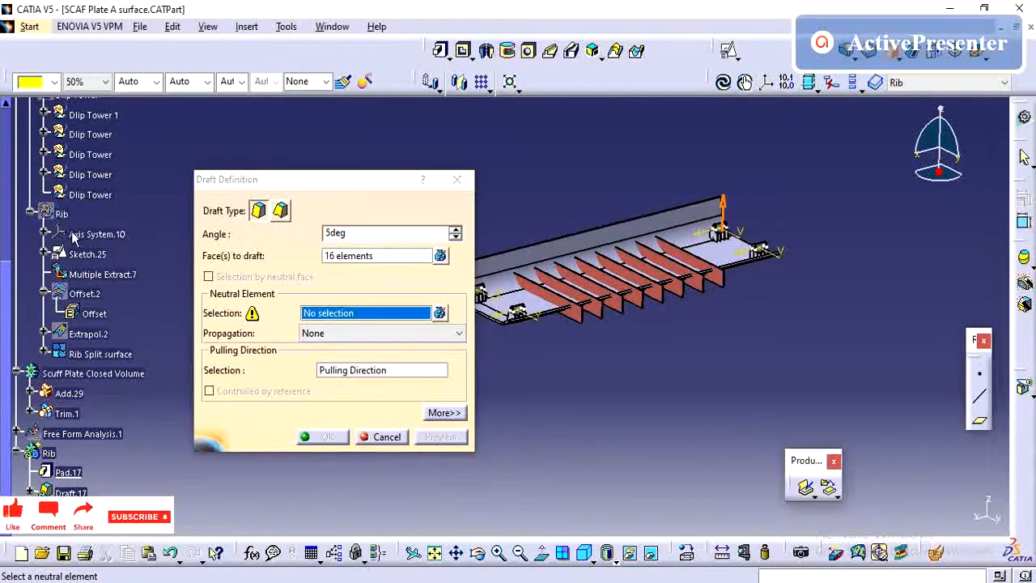
left_click(104, 267)
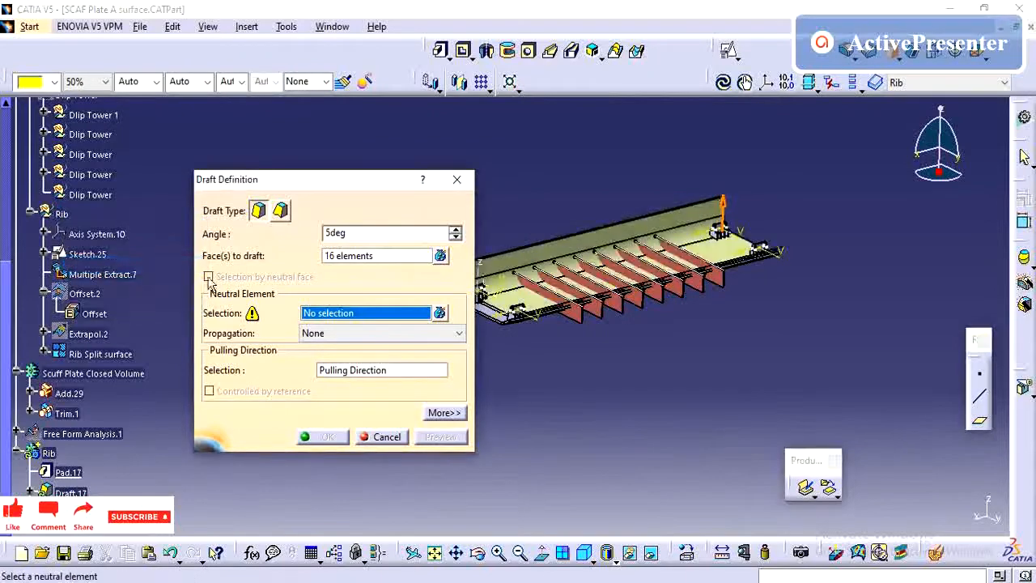
middle_click_drag(644, 363, 777, 311)
scroll(87, 359, "up", 3)
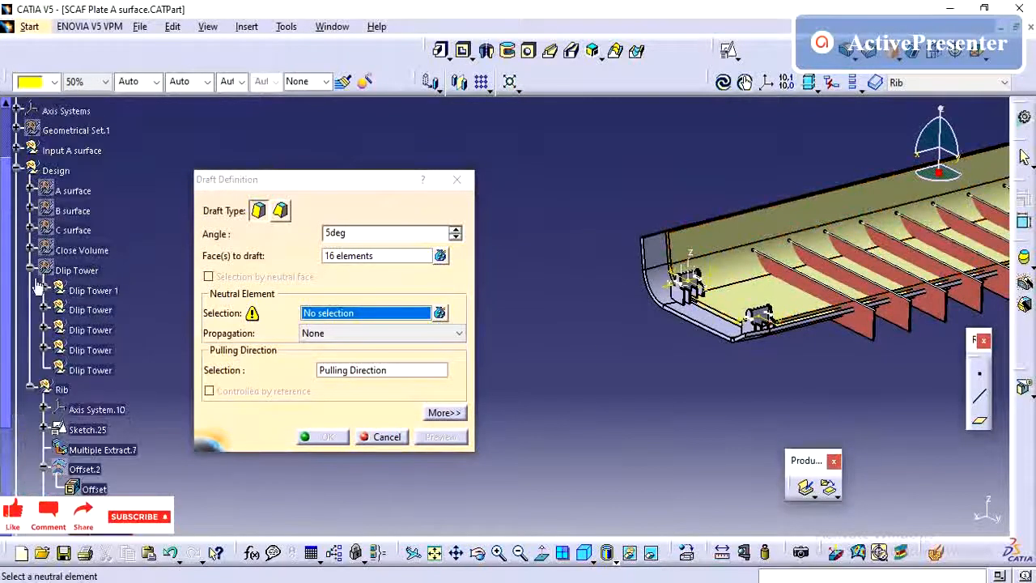
left_click(30, 270)
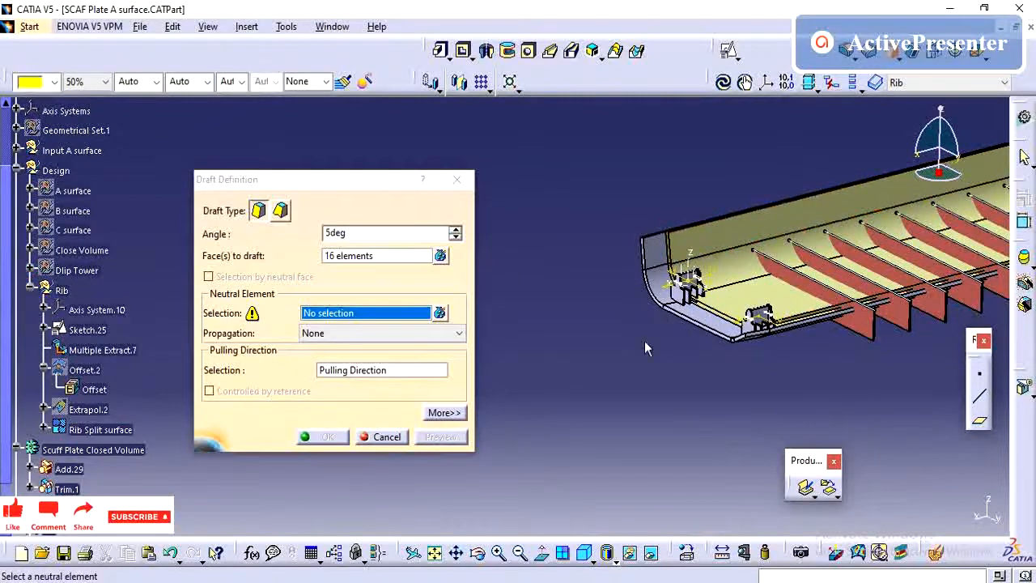
middle_click_drag(699, 377, 536, 384)
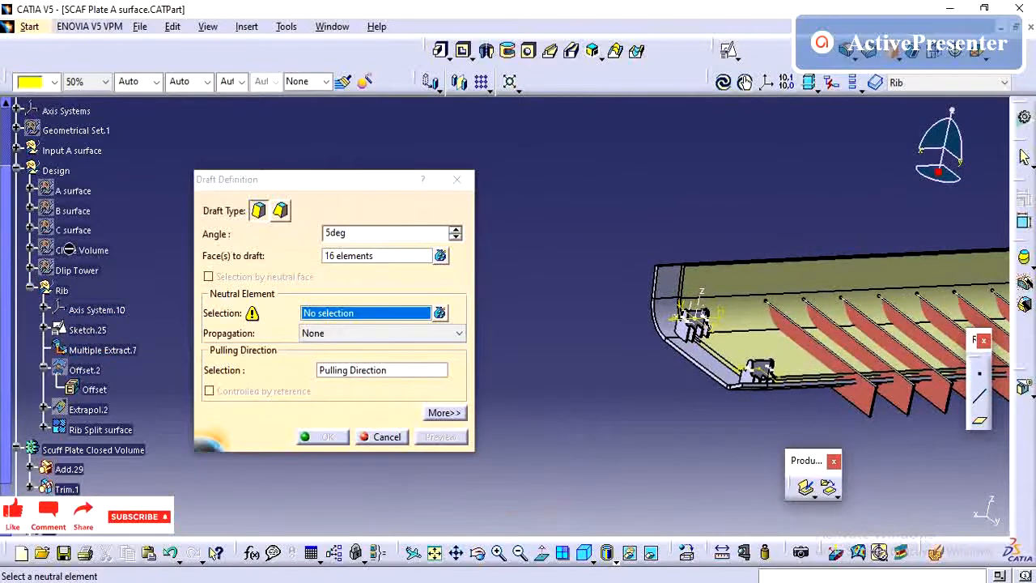
scroll(59, 380, "down", 2)
scroll(78, 416, "down", 2)
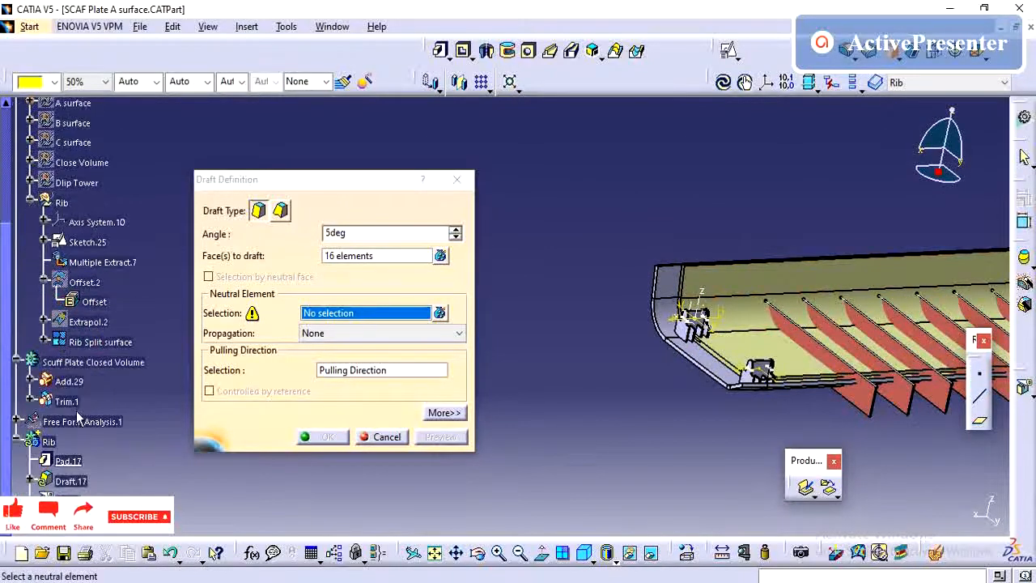
middle_click_drag(603, 402, 616, 296)
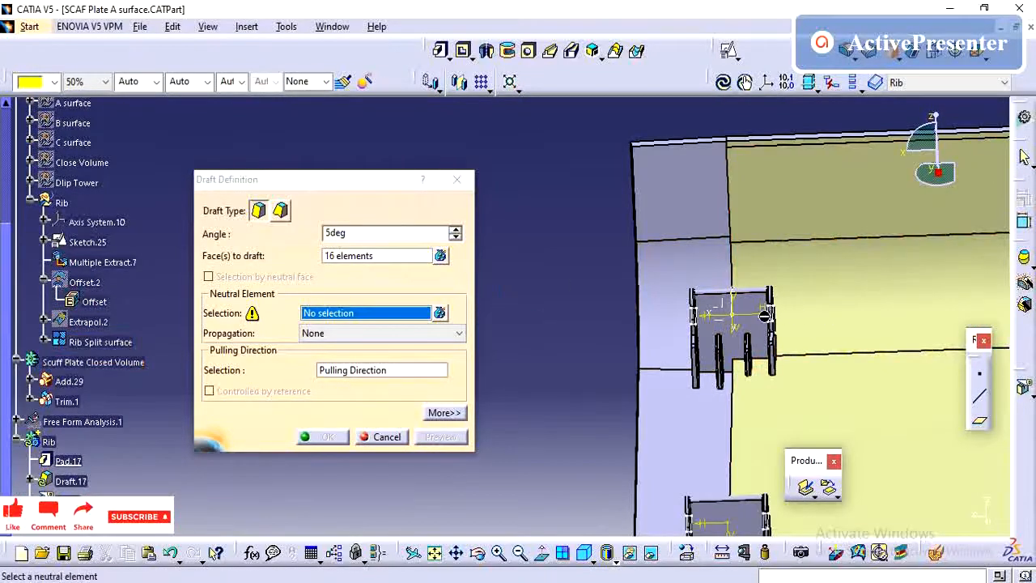
scroll(29, 324, "up", 5)
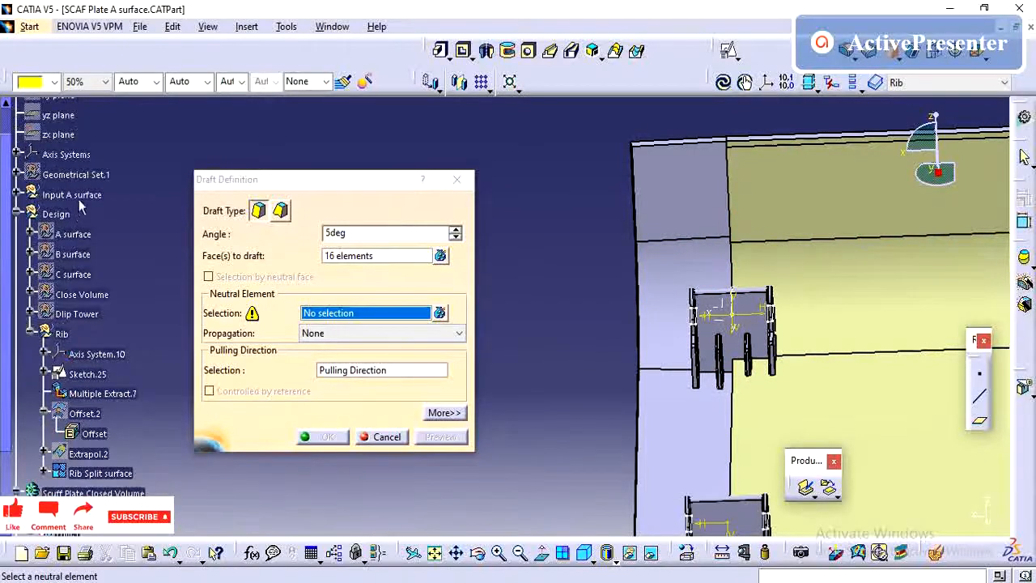
right_click(81, 197)
left_click(115, 246)
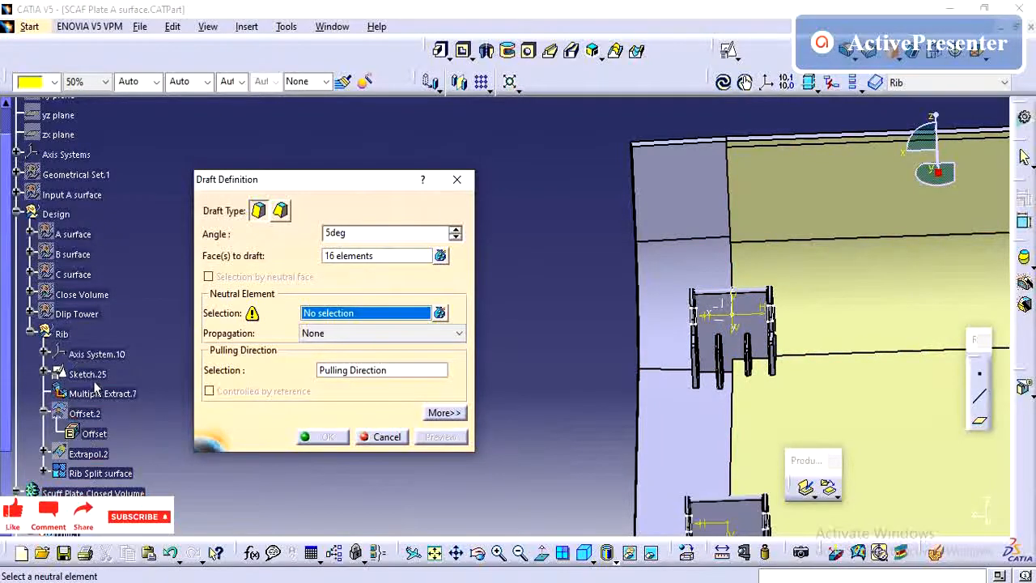
scroll(95, 388, "up", 3)
scroll(95, 387, "down", 3)
middle_click_drag(587, 383, 599, 518)
middle_click_drag(484, 386, 257, 386)
middle_click_drag(853, 388, 423, 382)
middle_click_drag(719, 392, 758, 366)
middle_click_drag(683, 402, 660, 435)
left_click(387, 438)
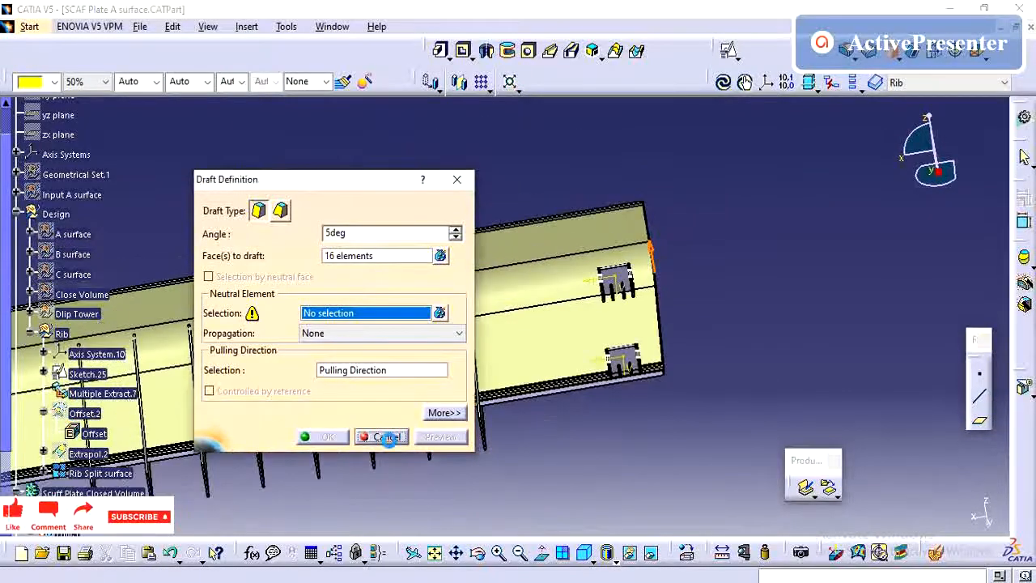
Show the Rib geometrical set and locate Axis System.10 on the clip tower at the plate's end.
middle_click_drag(338, 489, 656, 359)
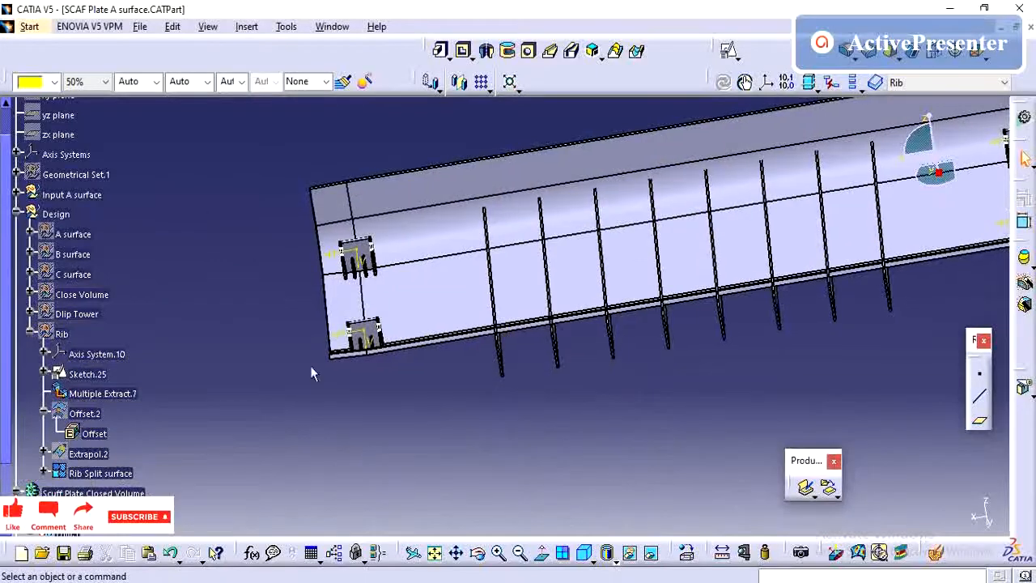
right_click(61, 334)
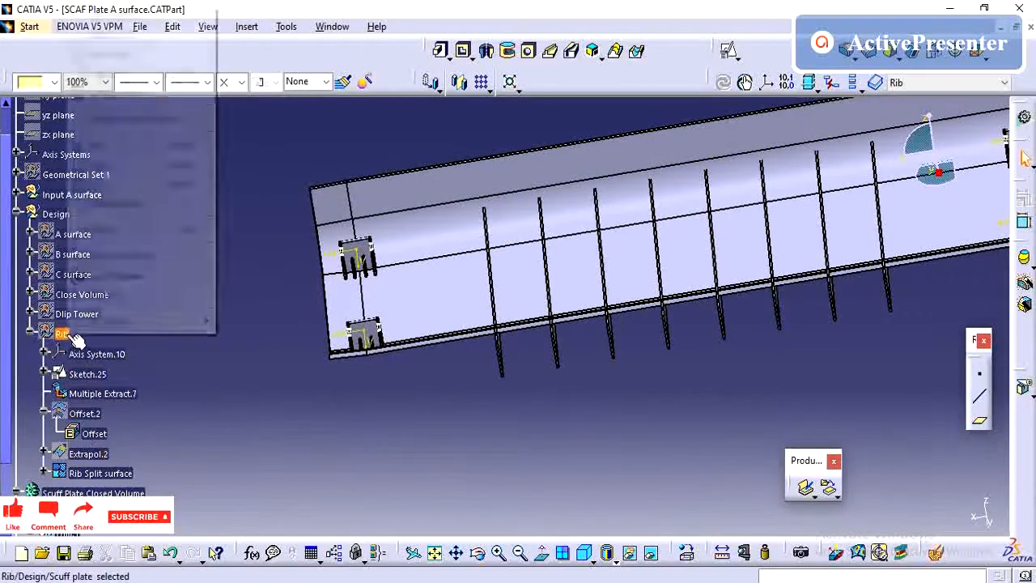
left_click(104, 51)
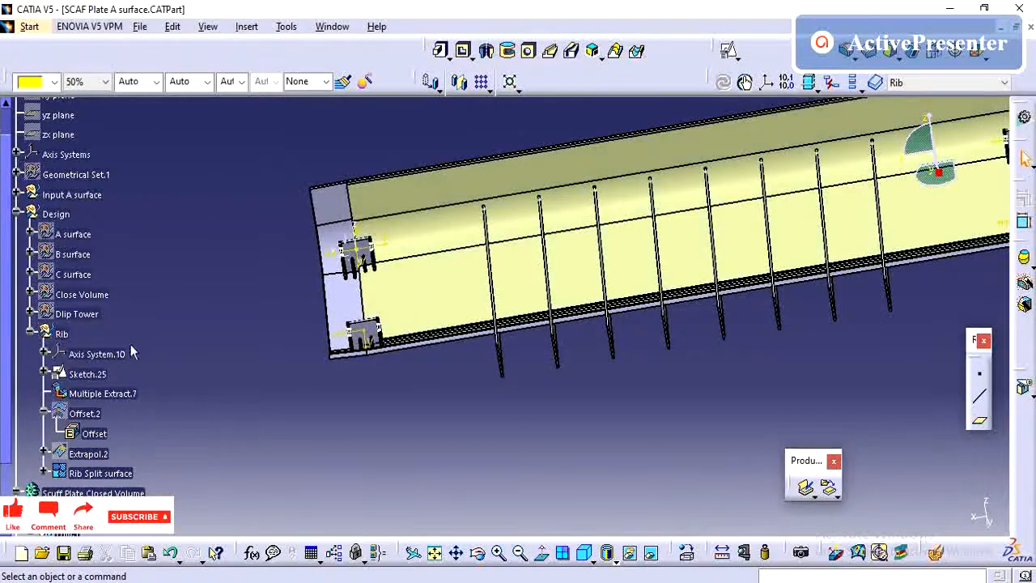
left_click(103, 359)
middle_click_drag(379, 359, 464, 323)
middle_click_drag(469, 386, 546, 278)
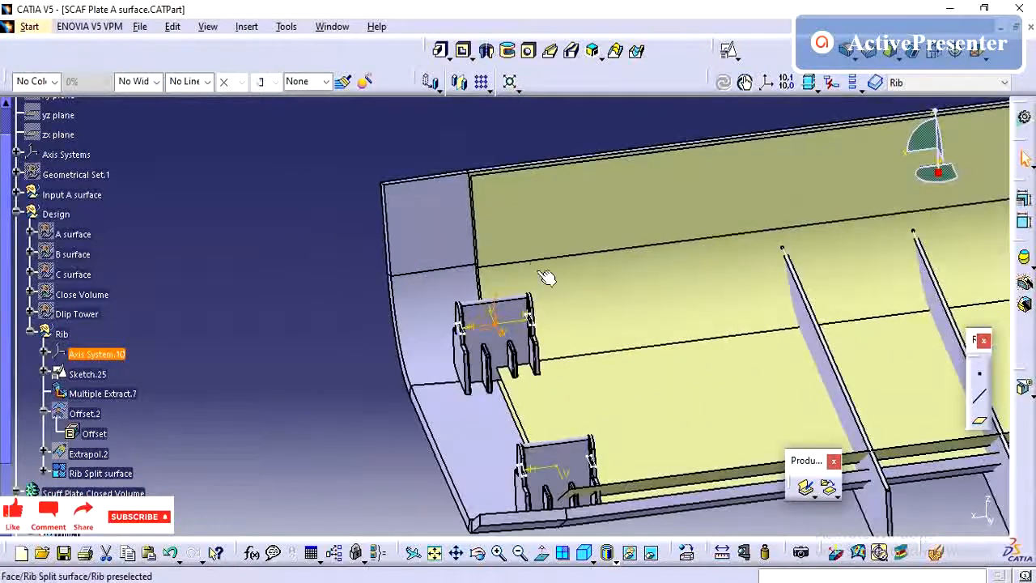
Locate Sketch.5 of the clip tower's Outer Ribs in the tree, hide it, and collapse the Scuff Plate Closed Volume branch.
right_click(536, 328)
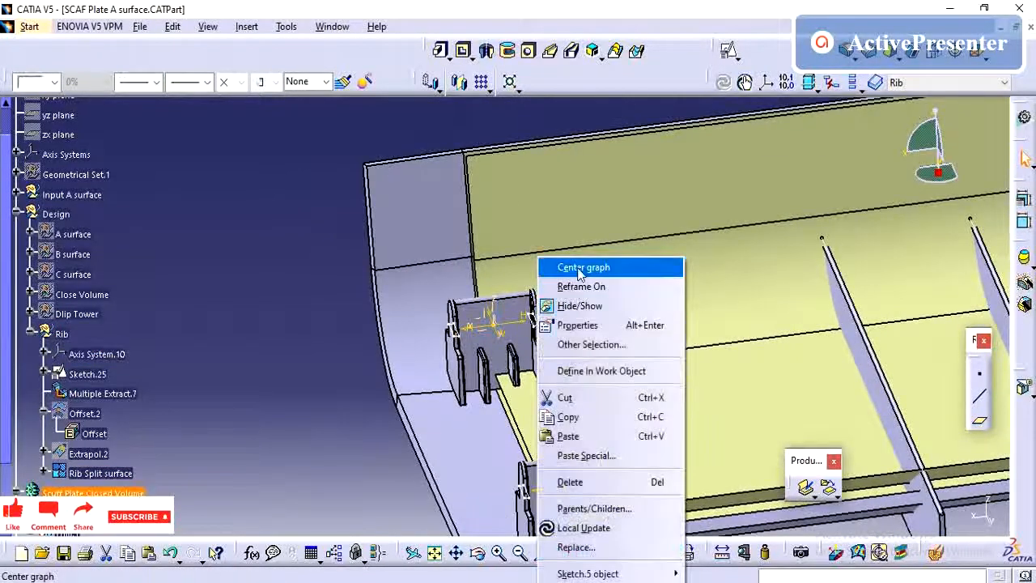
left_click(572, 268)
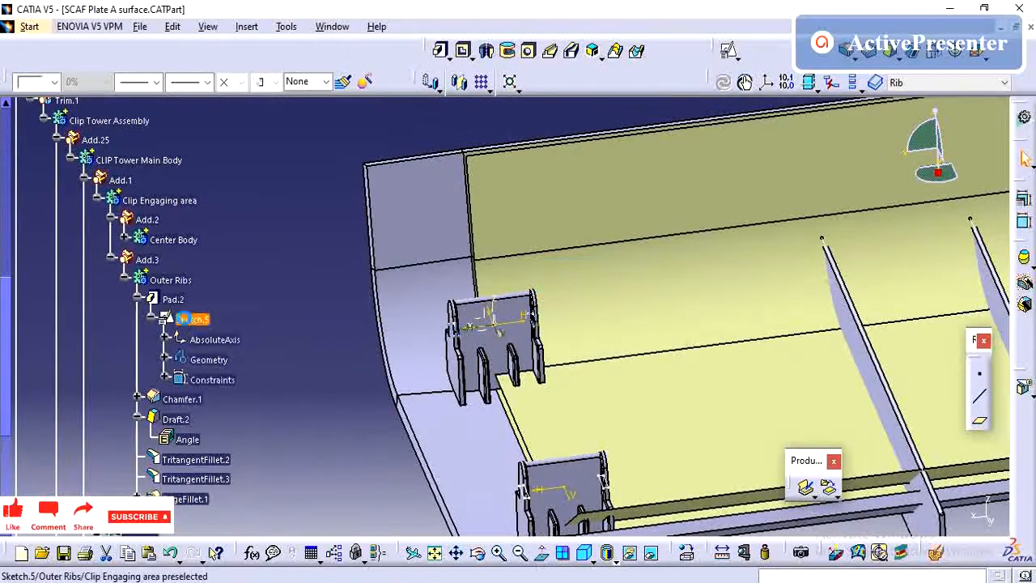
right_click(183, 319)
left_click(233, 303)
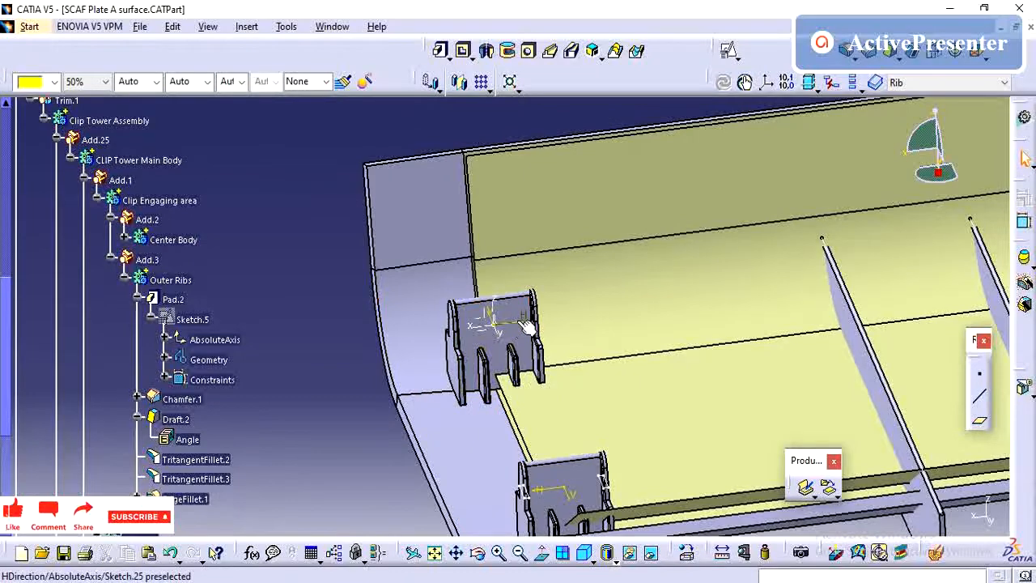
middle_click_drag(446, 336, 478, 356)
scroll(337, 352, "up", 5)
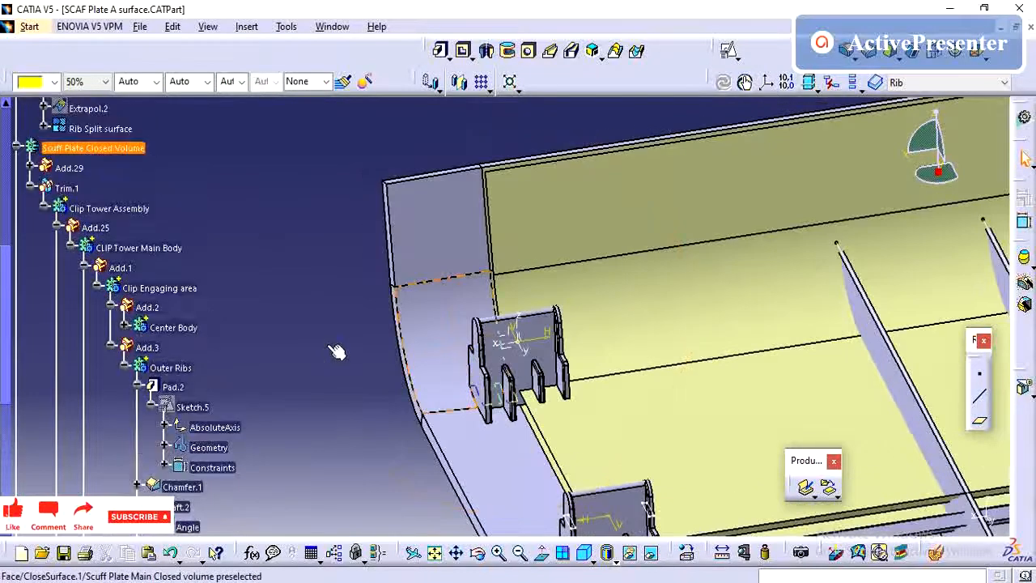
scroll(81, 269, "up", 2)
left_click(16, 323)
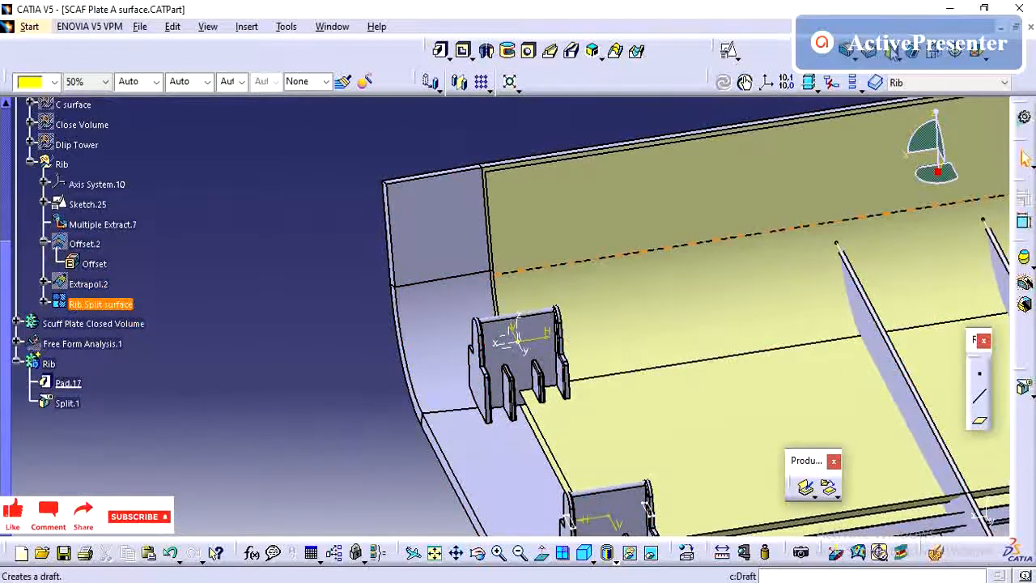
Start a draft in the Rib body and select the same-side face of each of the eight ribs as faces to draft.
left_click(891, 52)
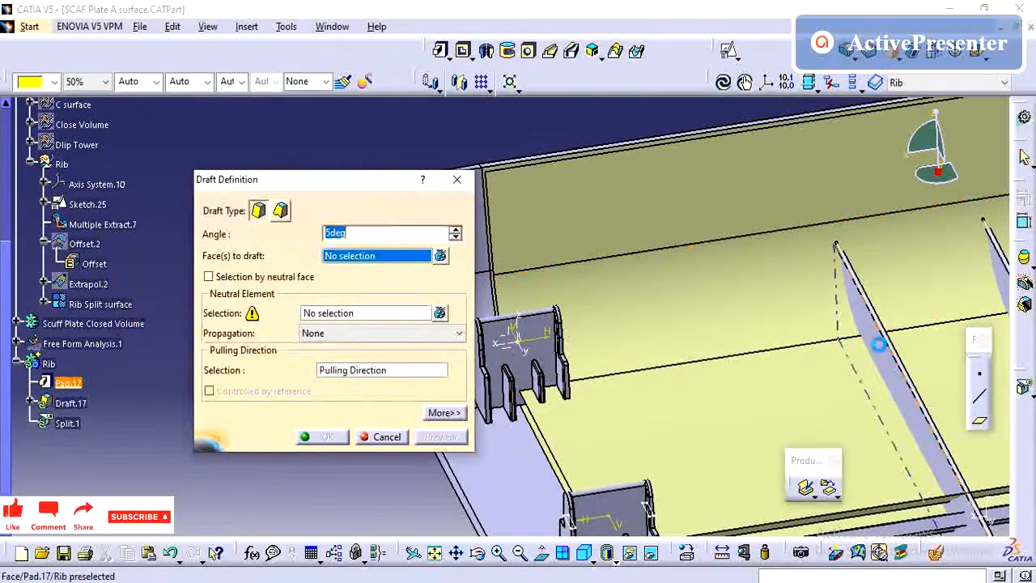
left_click(879, 344)
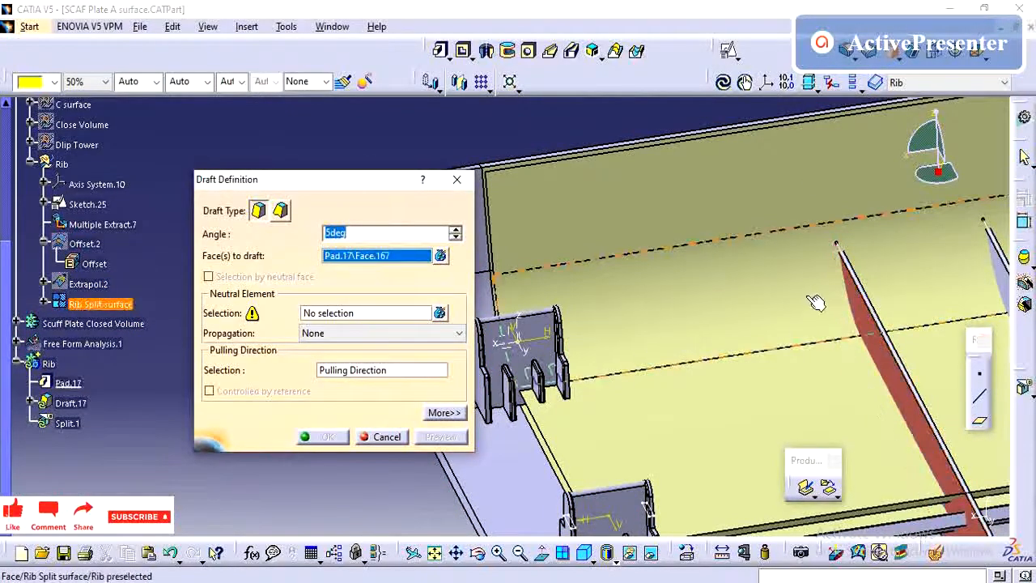
middle_click_drag(816, 303, 718, 365)
middle_click_drag(819, 409, 713, 403)
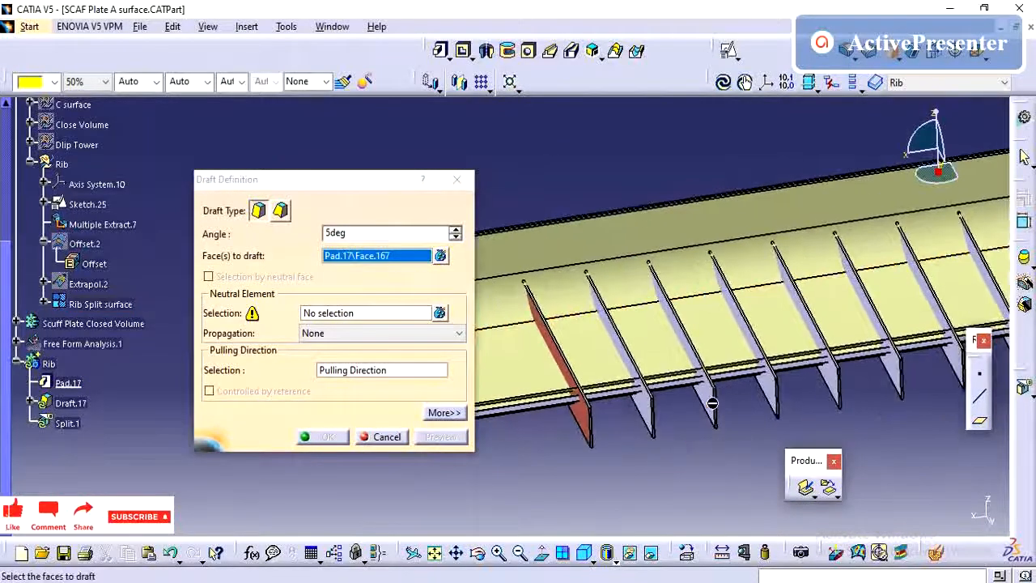
left_click(713, 405)
left_click(652, 420)
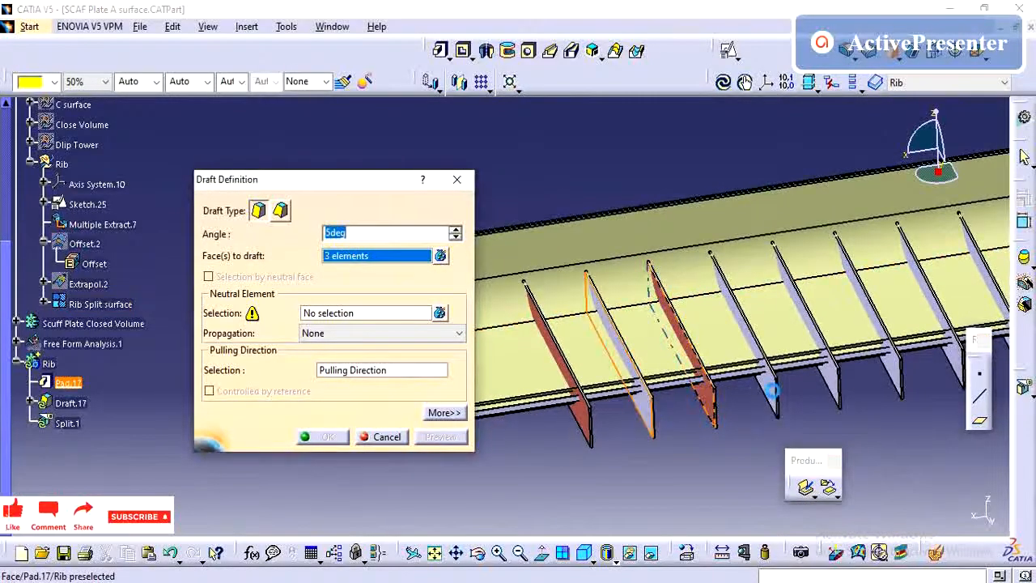
left_click(770, 388)
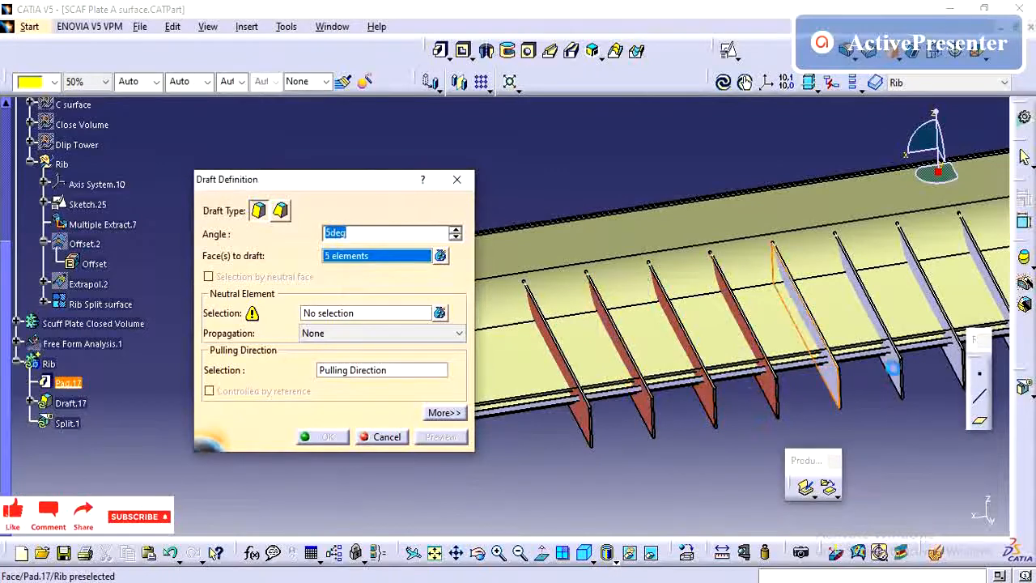
left_click(832, 379)
left_click(891, 375)
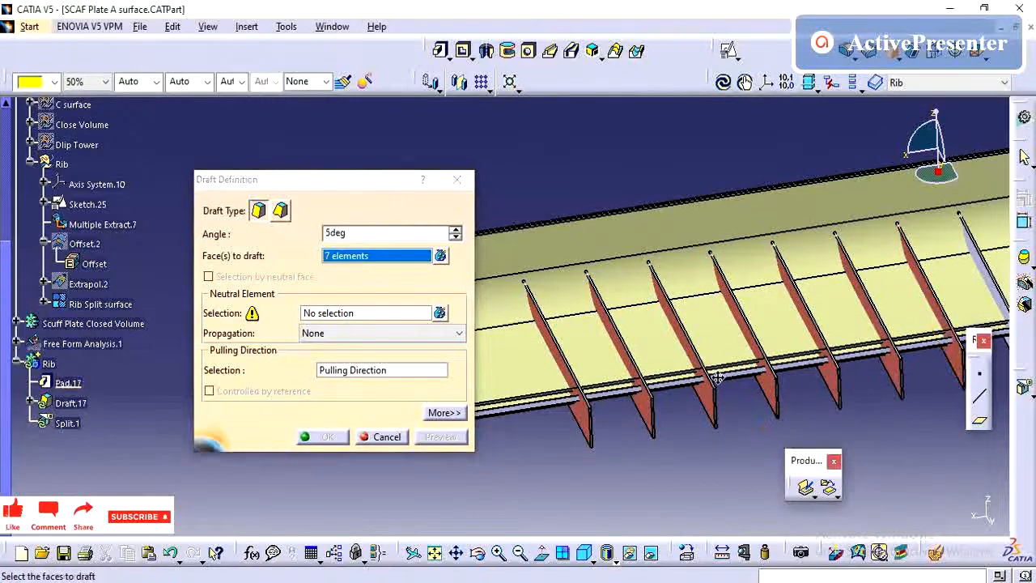
middle_click_drag(889, 376, 716, 341)
left_click(845, 349)
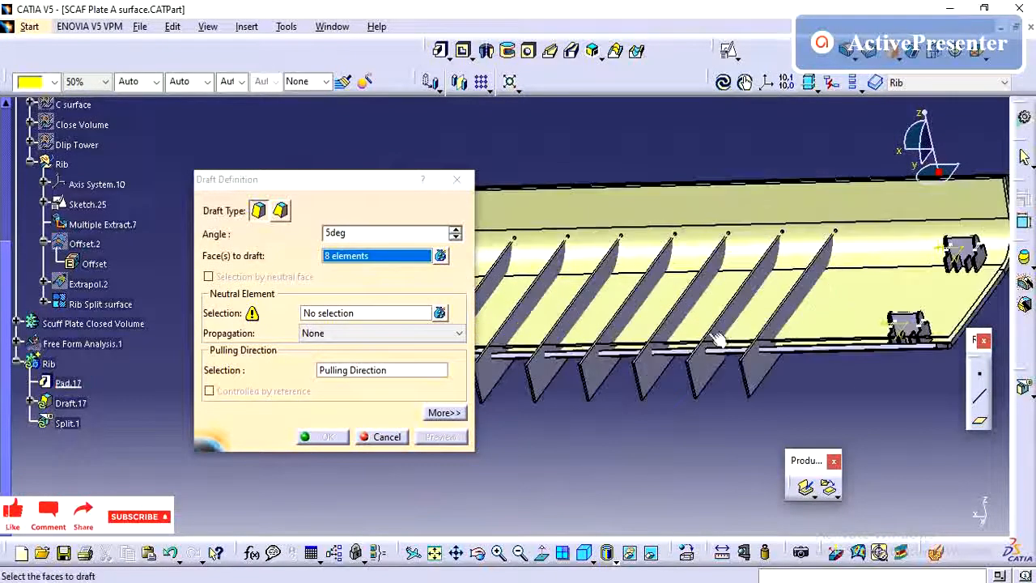
Add the opposite side faces of all eight ribs to the draft's face selection.
left_click(757, 377)
left_click(704, 374)
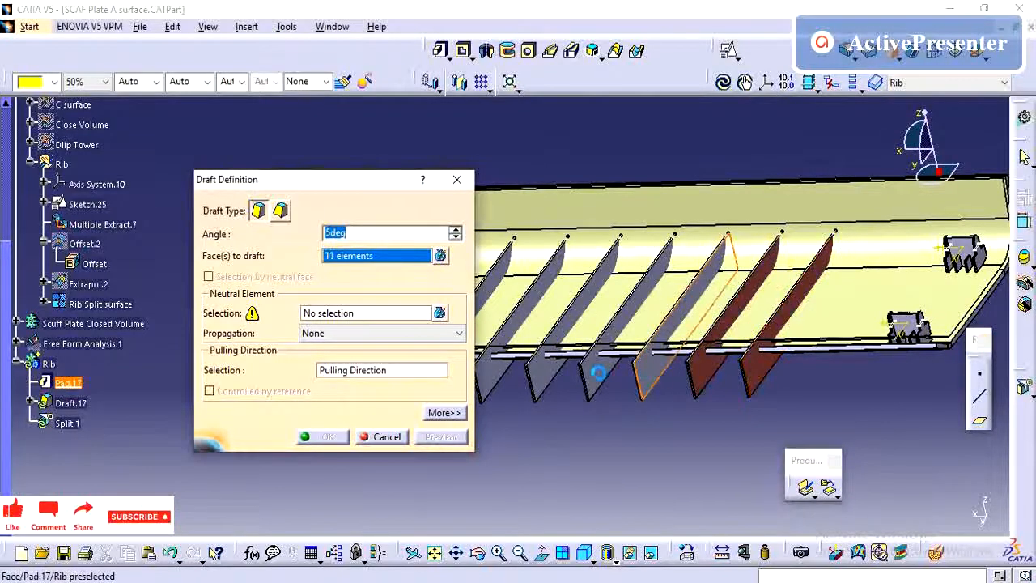
left_click(651, 380)
left_click(595, 380)
left_click(539, 373)
left_click(538, 372)
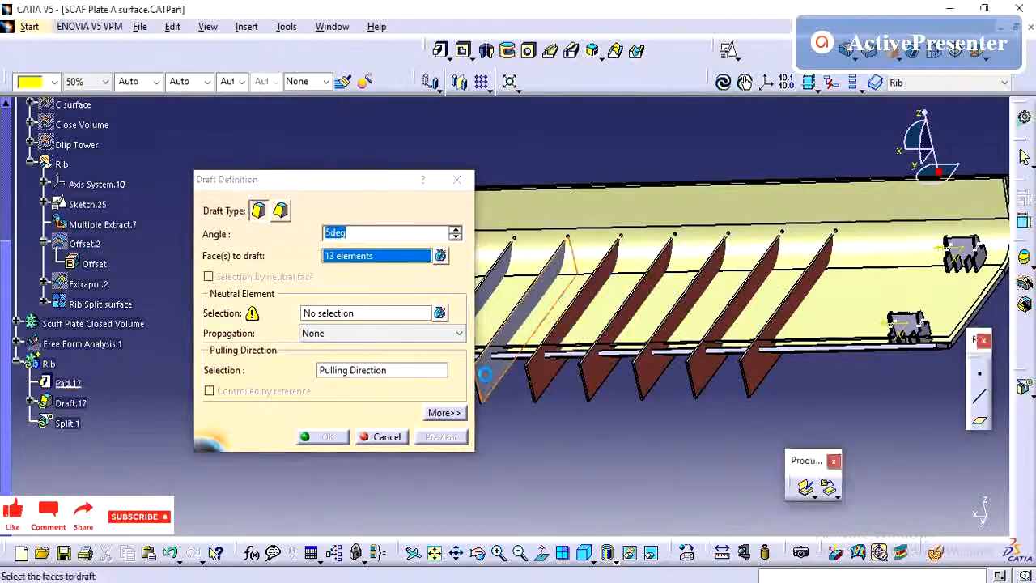
middle_click_drag(538, 372, 600, 372)
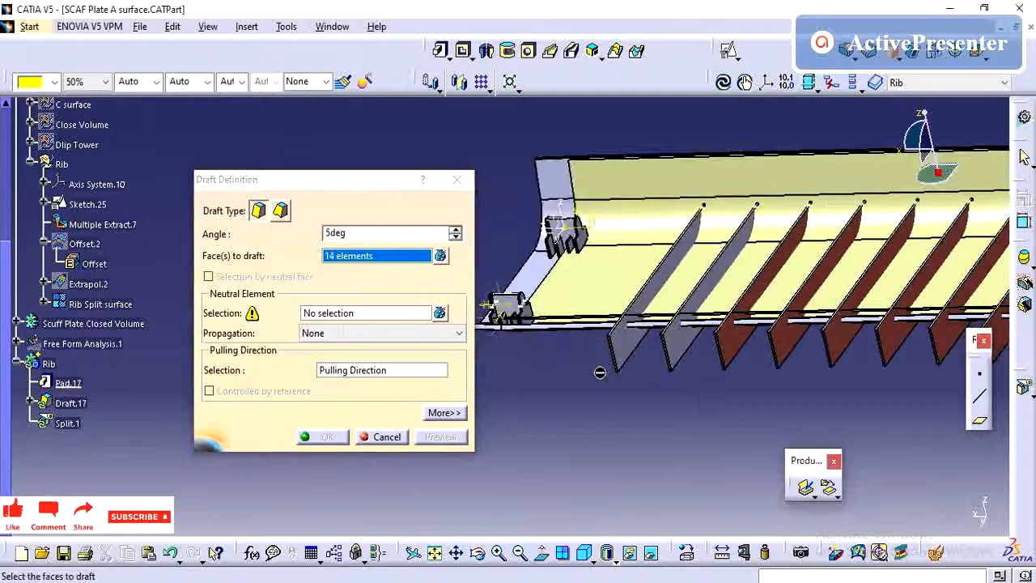
left_click(680, 348)
left_click(622, 348)
middle_click_drag(667, 353, 652, 315)
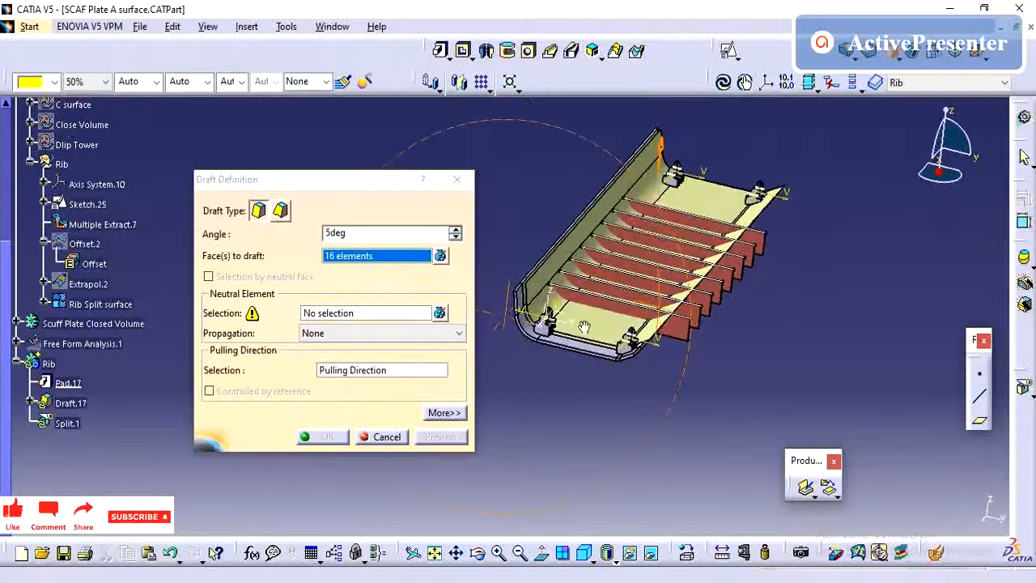
Use the XY plane of Axis System.10 as the draft's neutral element and set the draft angle to 0.5 deg.
left_click(382, 312)
middle_click_drag(522, 400, 571, 320)
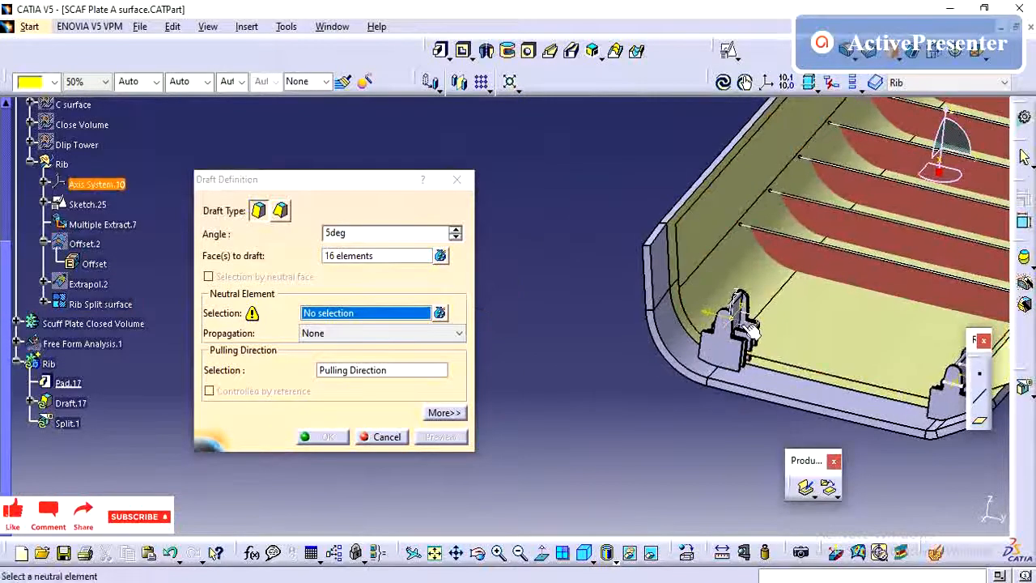
left_click(743, 317)
middle_click_drag(642, 434, 642, 478)
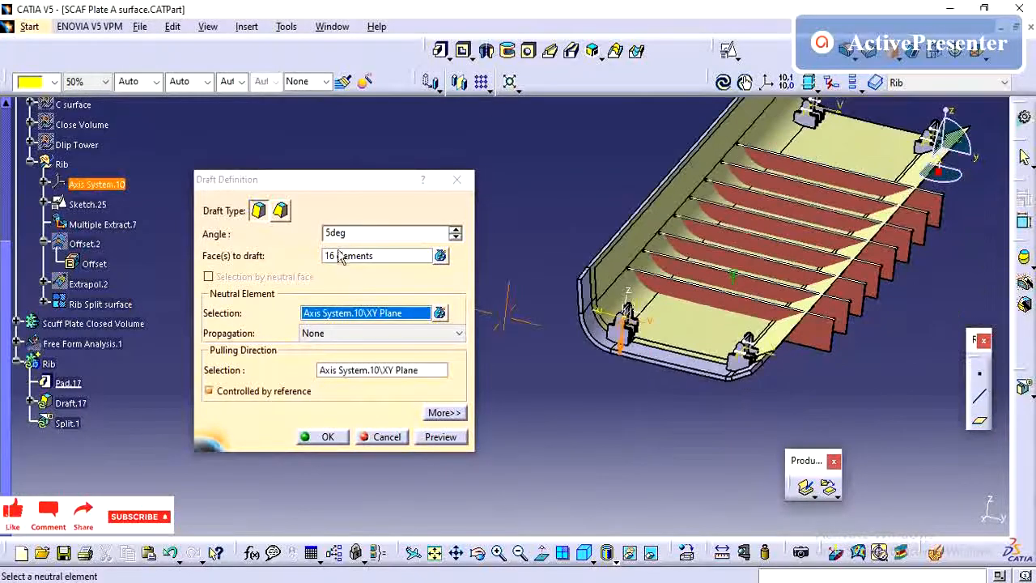
double_click(330, 238)
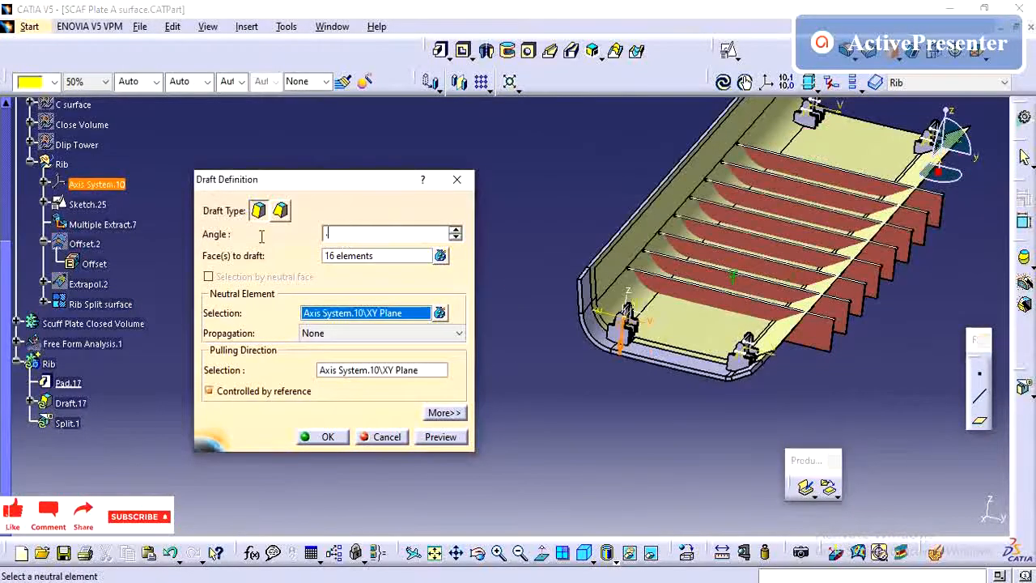
type(".5")
left_click(368, 255)
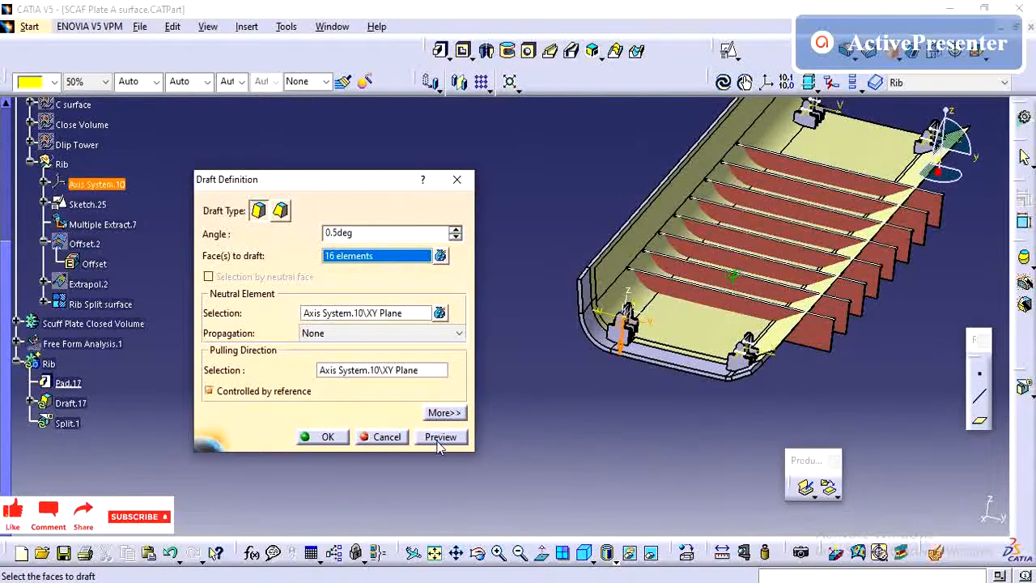
Preview the draft on the ribs, reverse its pulling direction, and apply it to the rib side faces.
middle_click_drag(668, 391, 561, 384)
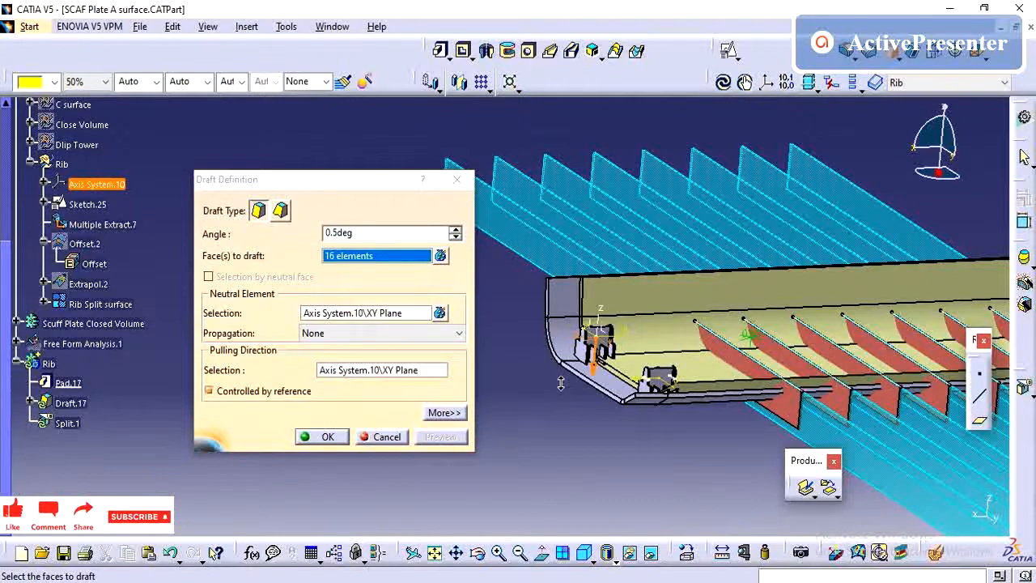
middle_click_drag(769, 308, 628, 301)
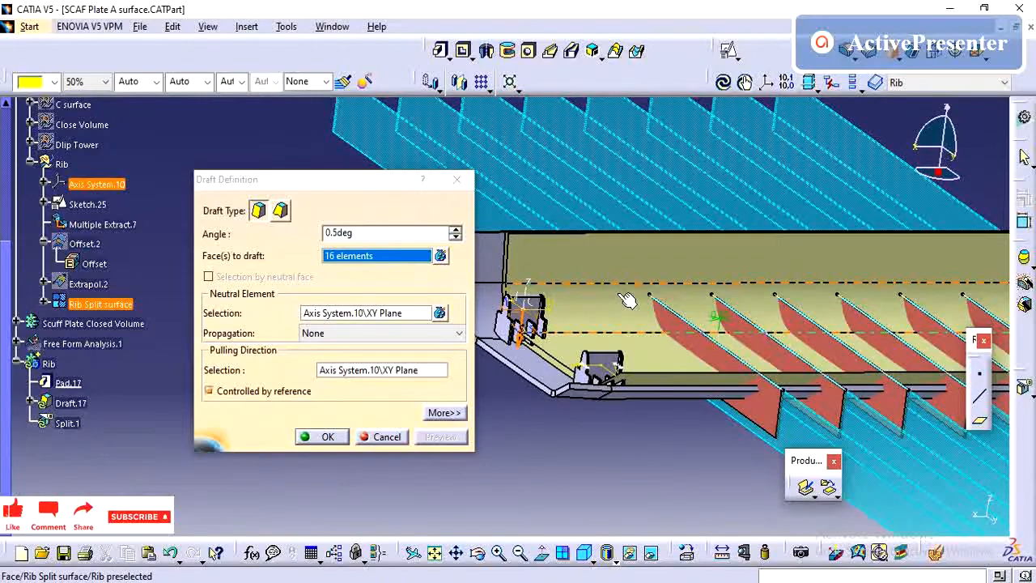
middle_click_drag(703, 325, 632, 288)
middle_click_drag(658, 358, 671, 337)
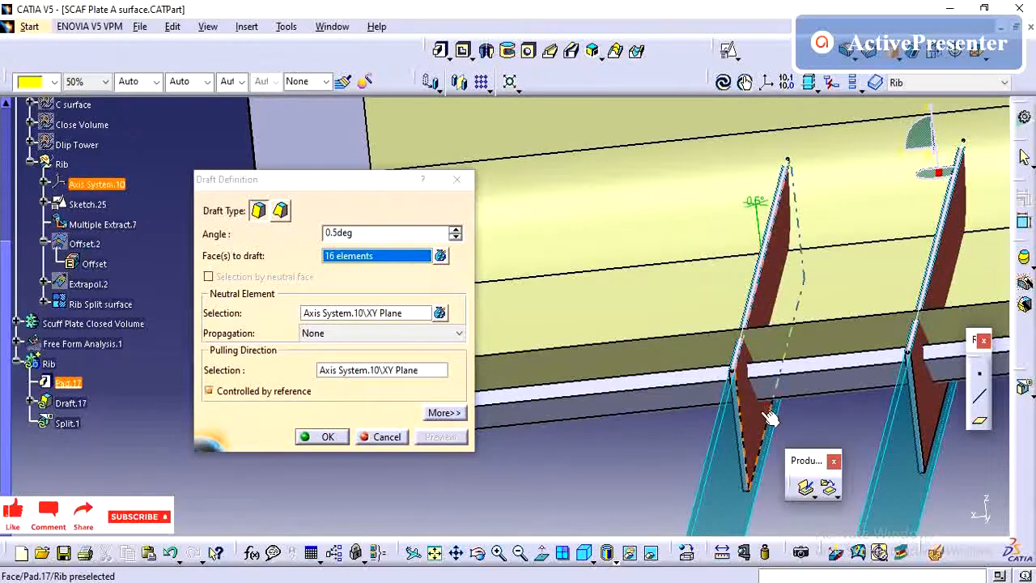
middle_click_drag(769, 411, 639, 403)
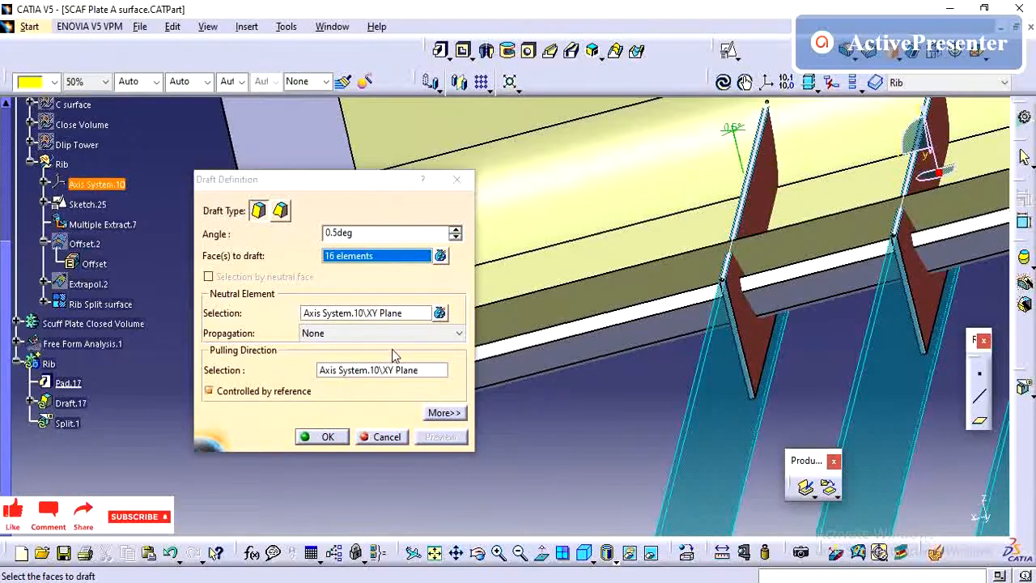
middle_click_drag(670, 366, 593, 394)
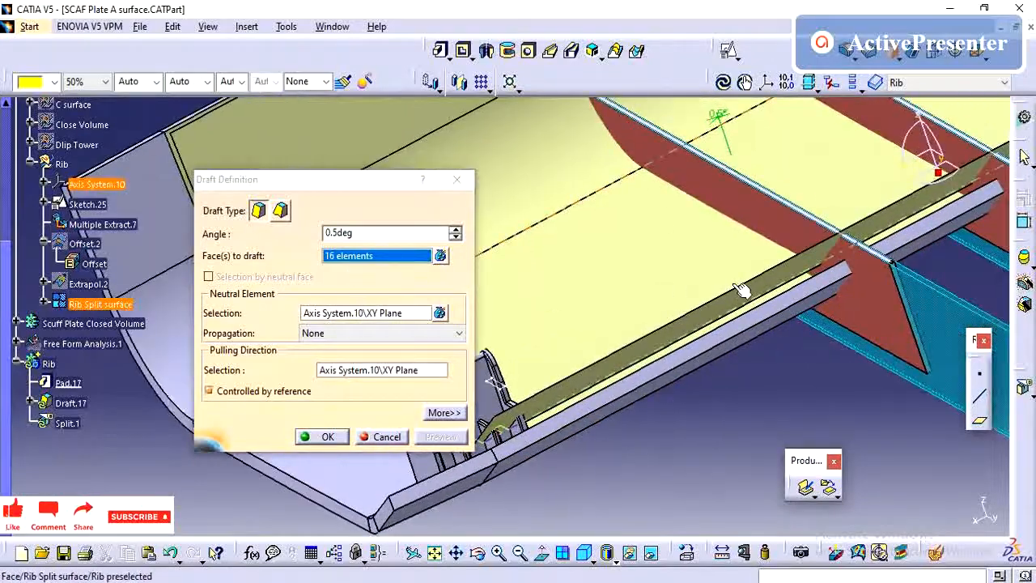
middle_click_drag(741, 292, 789, 387)
middle_click_drag(734, 324, 761, 332)
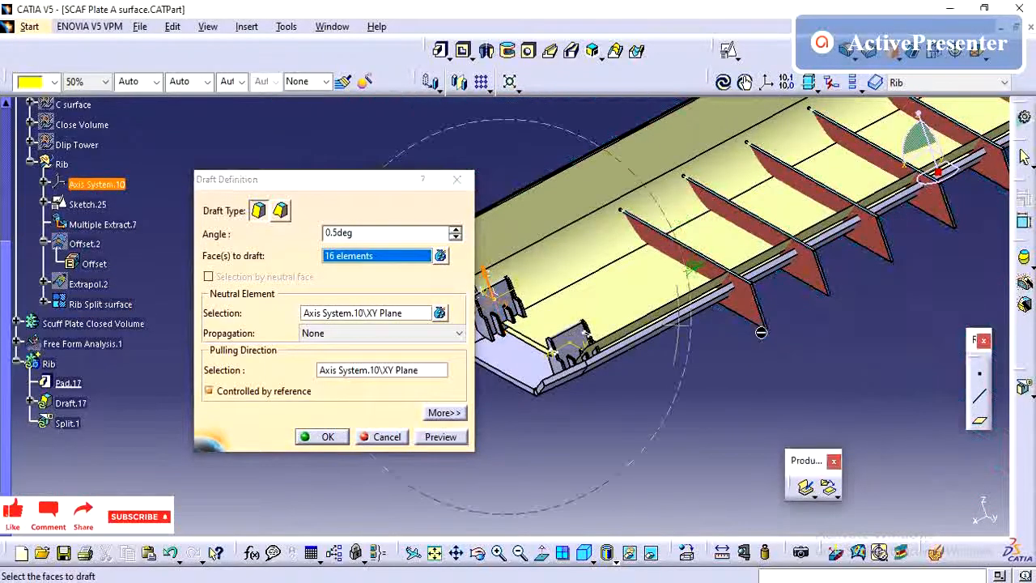
middle_click_drag(571, 413, 458, 430)
left_click(438, 436)
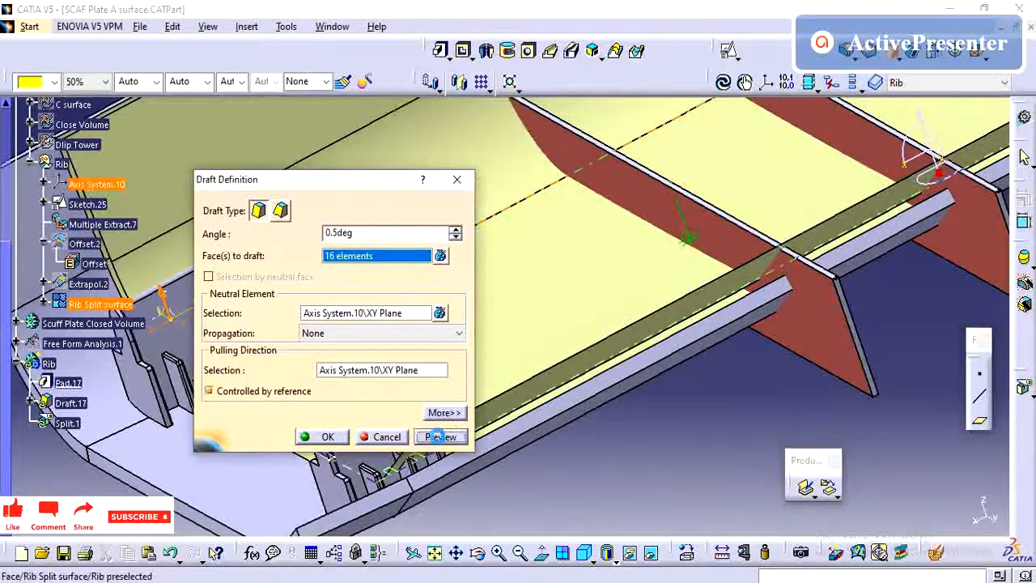
left_click(322, 437)
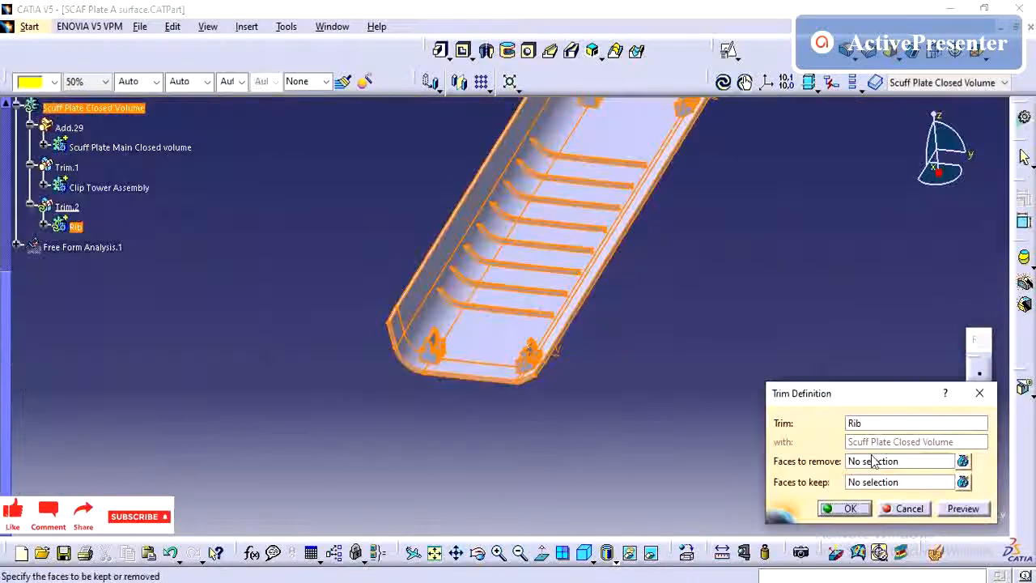
Try to union-trim the Rib body with Scuff Plate Closed Volume, removing the protruding outer face of each of the eight ribs.
left_click(881, 470)
middle_click_drag(666, 433, 569, 314)
left_click(478, 353)
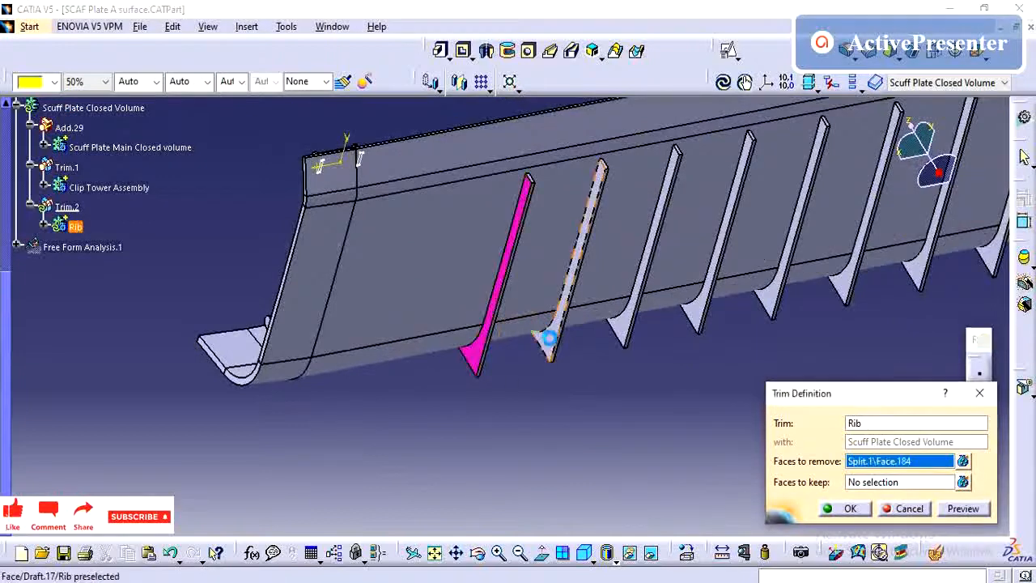
left_click(620, 317)
left_click(640, 318)
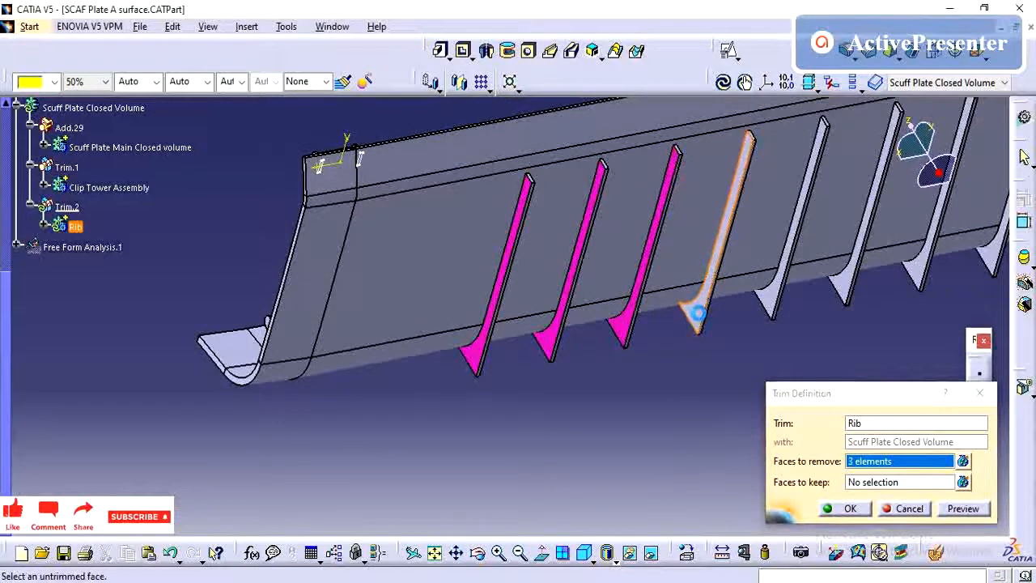
left_click(698, 308)
left_click(780, 302)
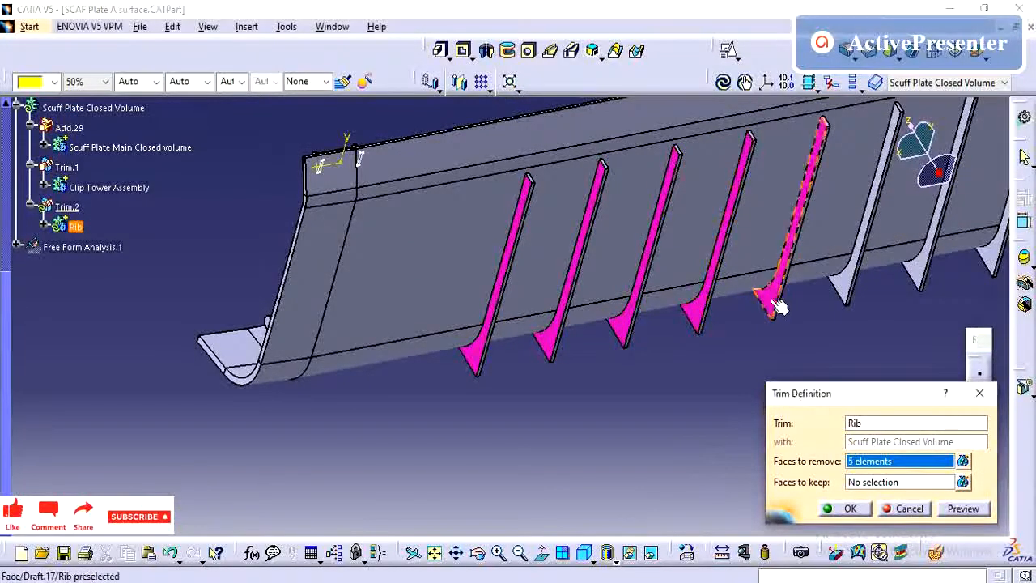
left_click(847, 282)
left_click(918, 277)
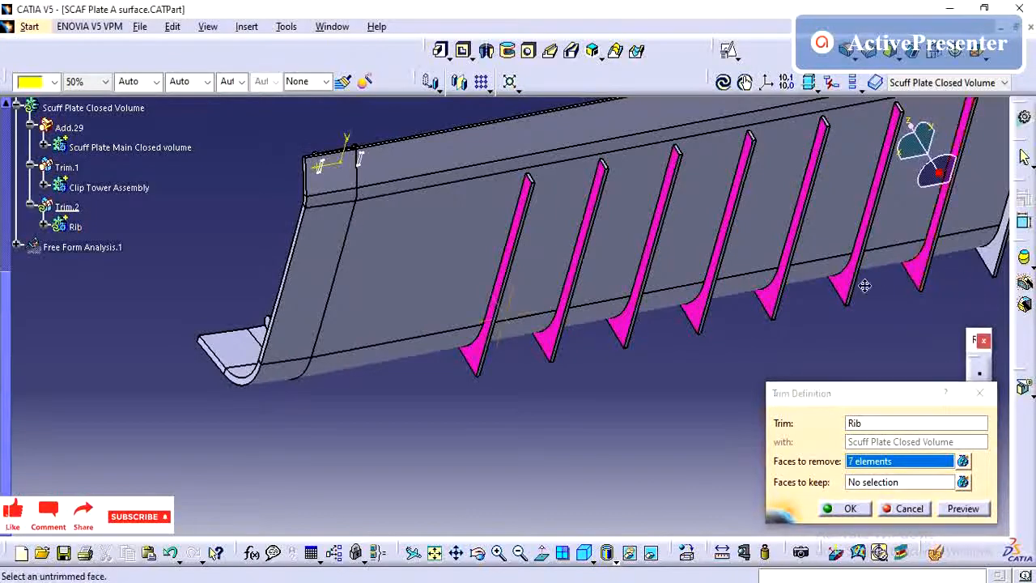
middle_click(763, 288)
left_click(733, 285)
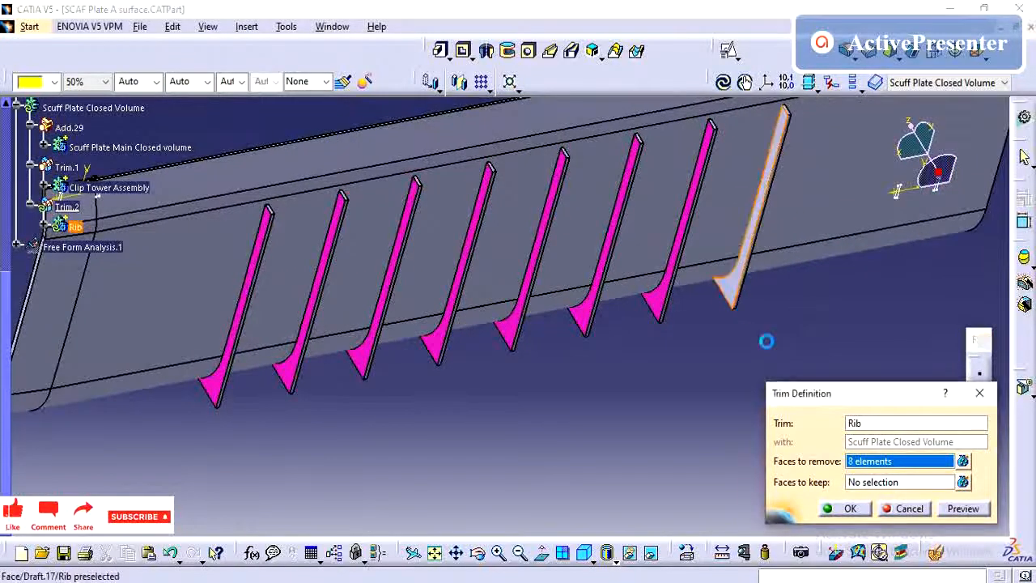
left_click(850, 509)
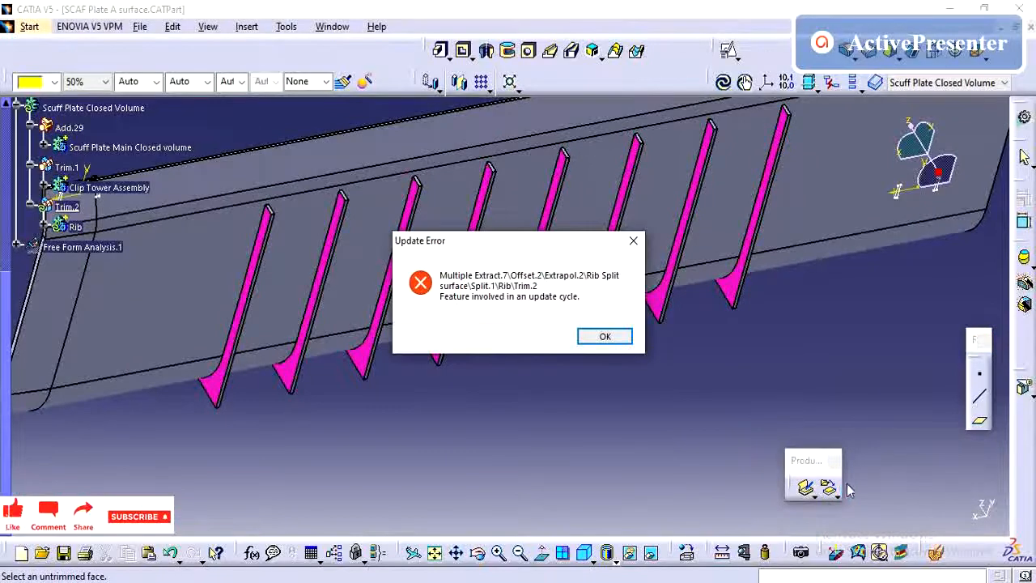
left_click(603, 343)
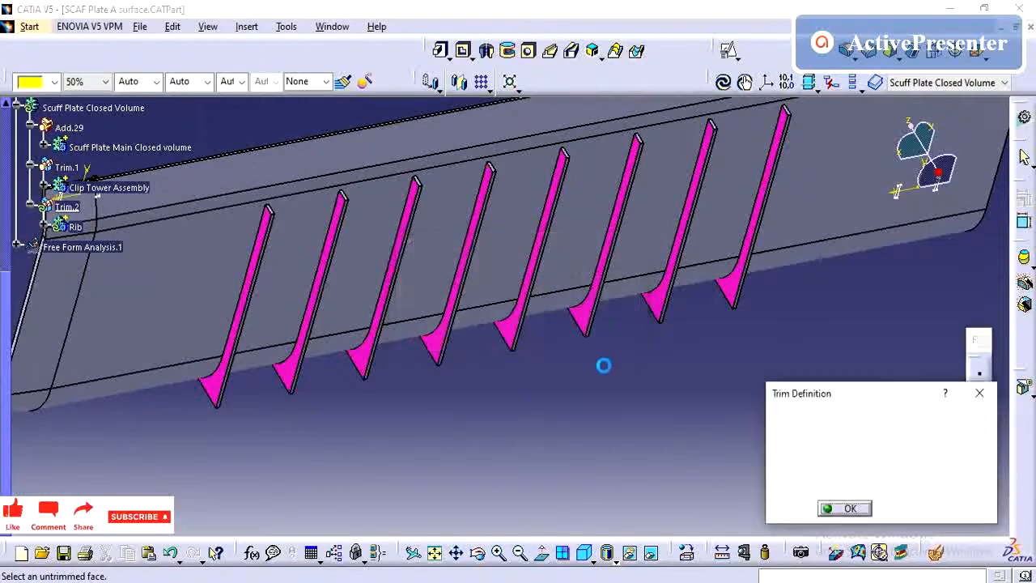
left_click(856, 510)
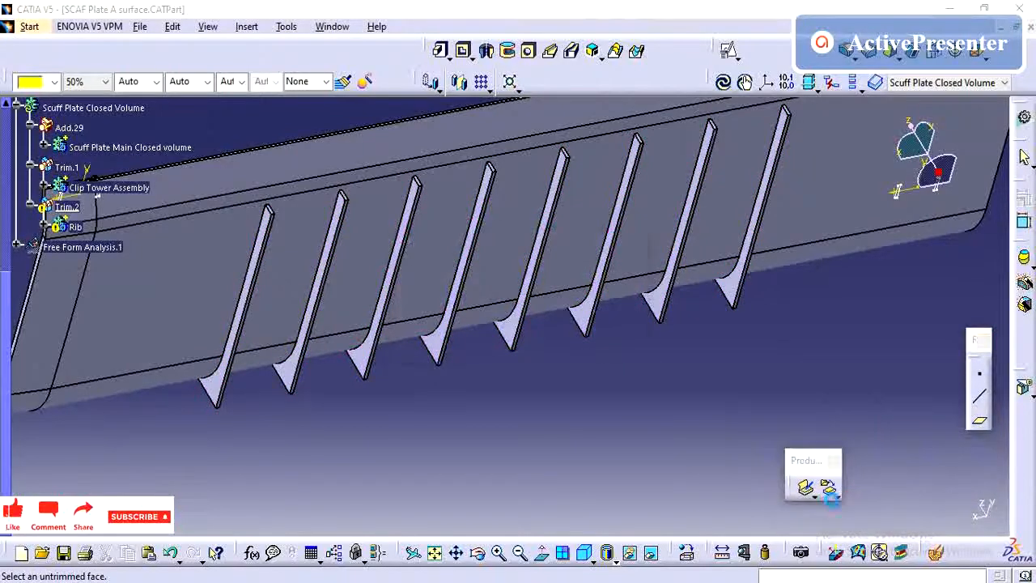
left_click(606, 343)
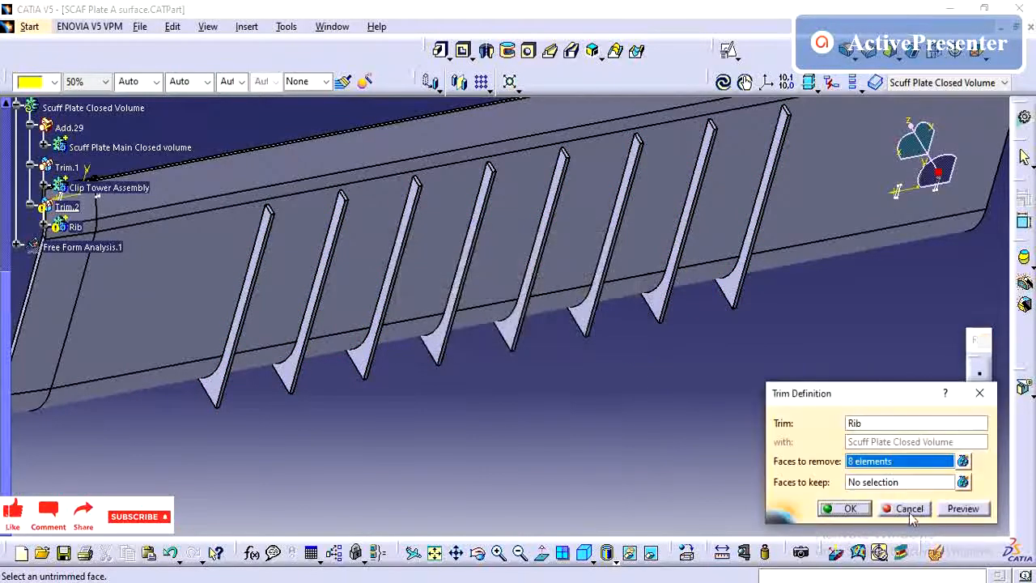
left_click(909, 512)
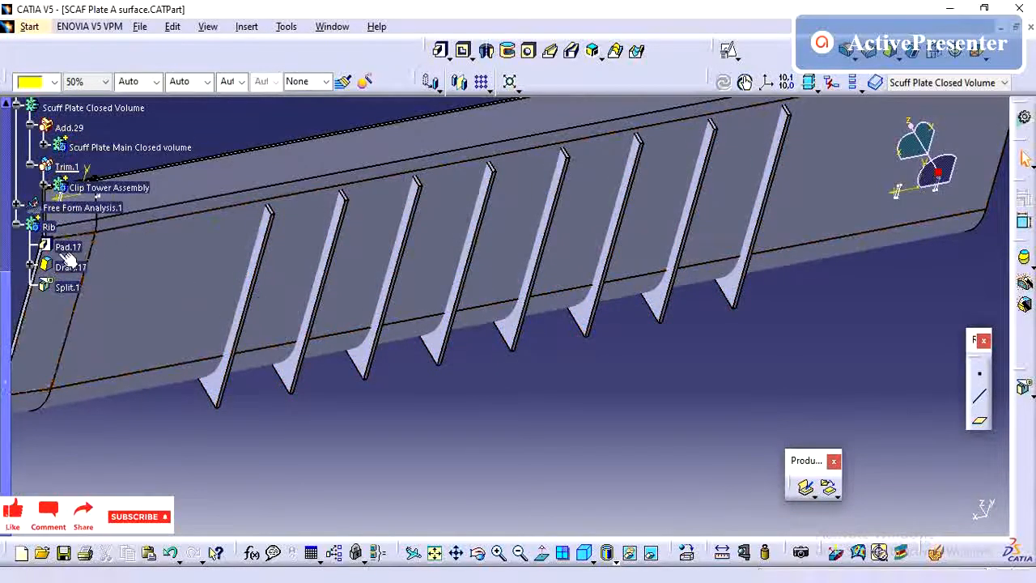
Isolate Multiple Extract.7 in the Rib geometrical set from its parent geometry.
scroll(74, 280, "up", 2)
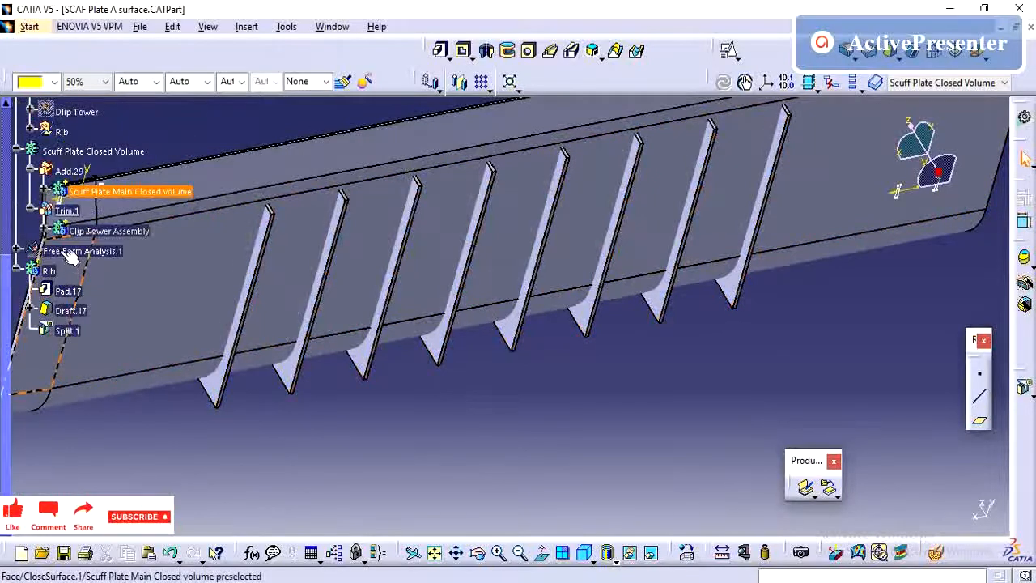
left_click(29, 175)
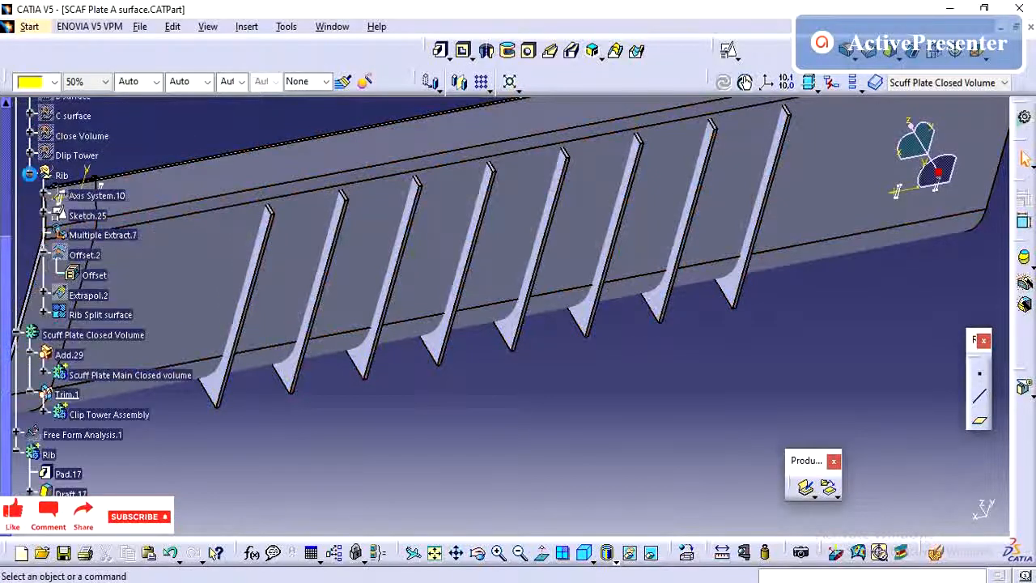
right_click(94, 236)
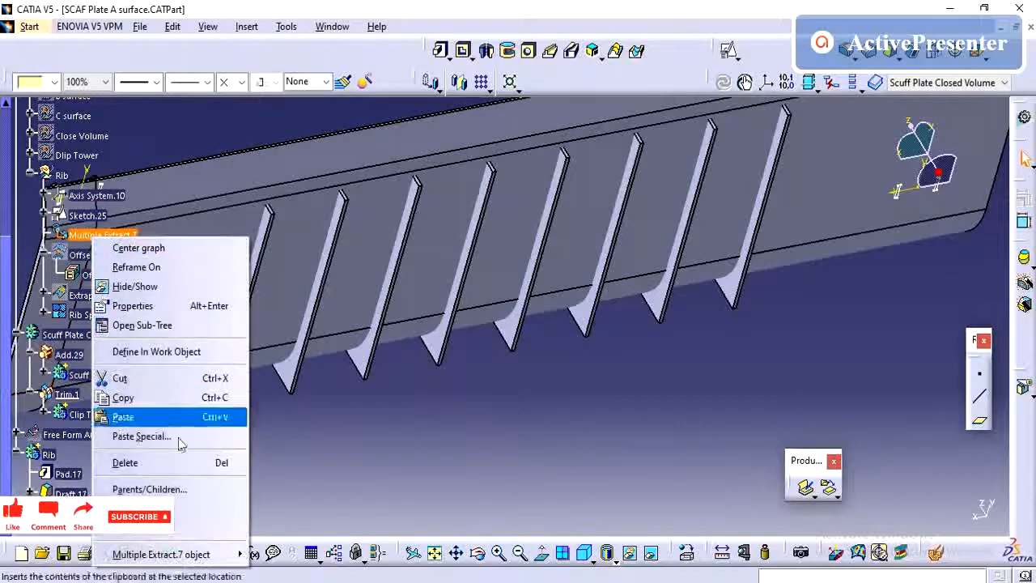
mouse_move(206, 555)
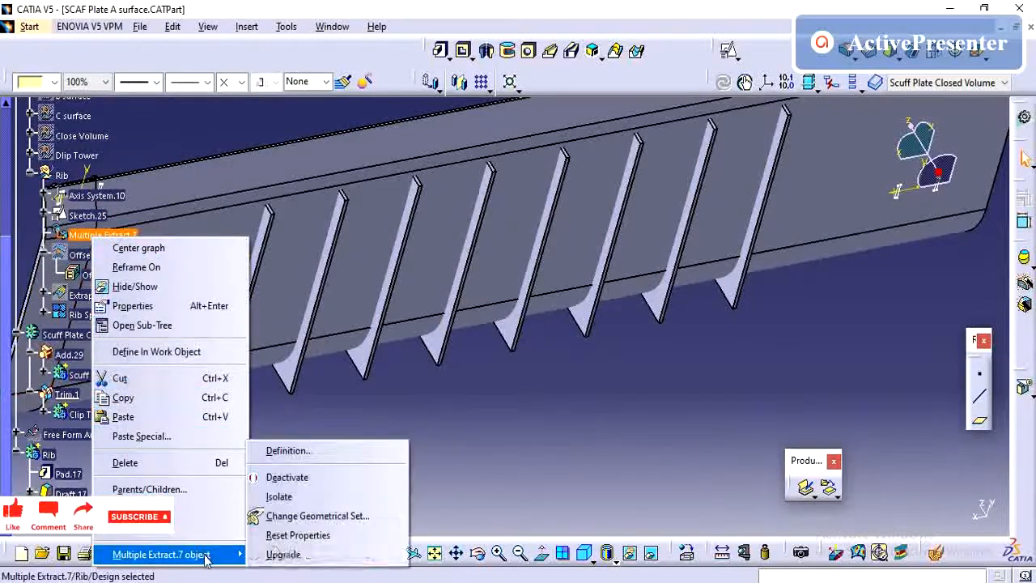
left_click(306, 499)
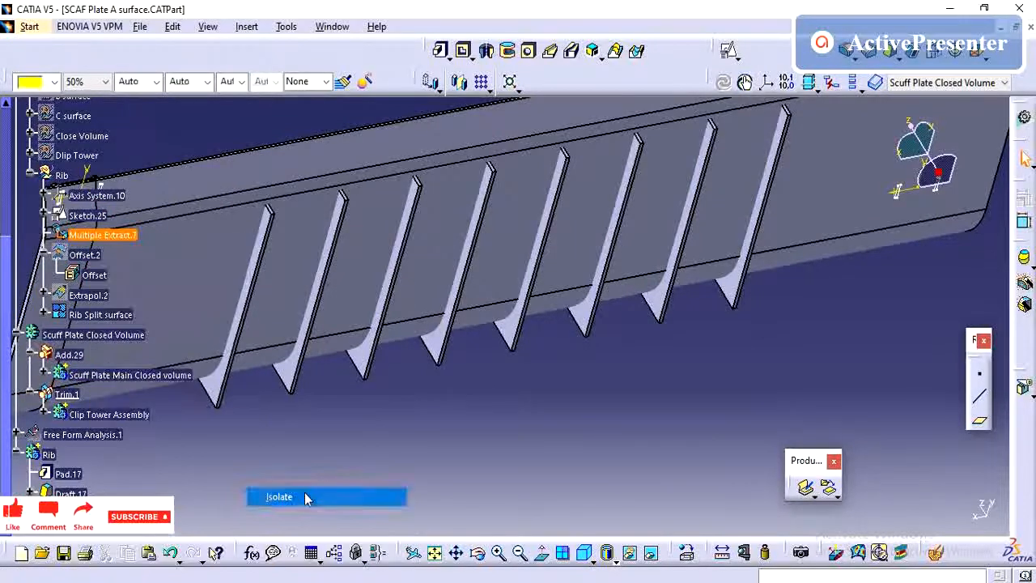
left_click(30, 173)
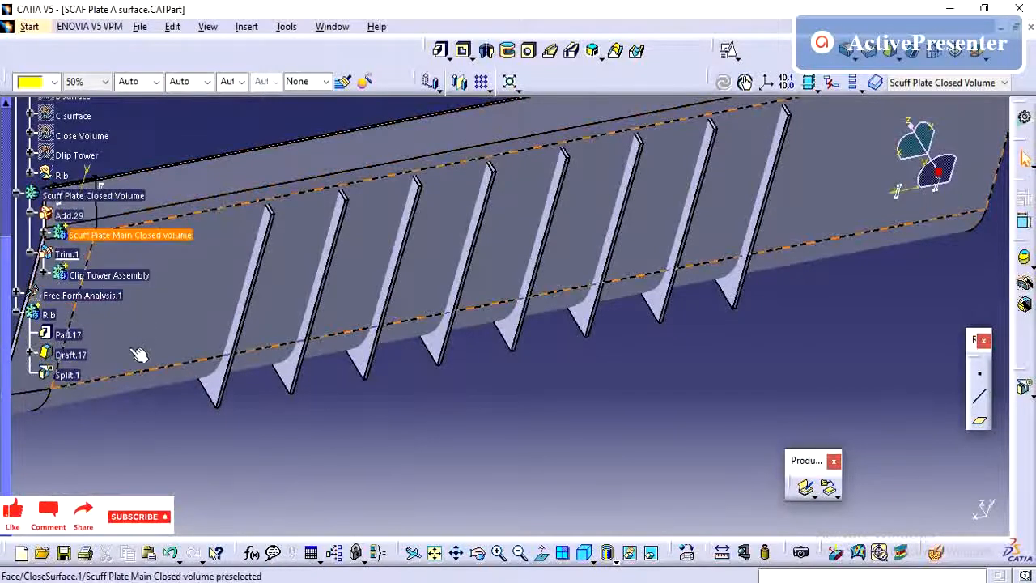
Union-trim the Rib body with Scuff Plate Closed Volume, removing the protruding outer face of each of the eight ribs.
right_click(50, 314)
mouse_move(174, 572)
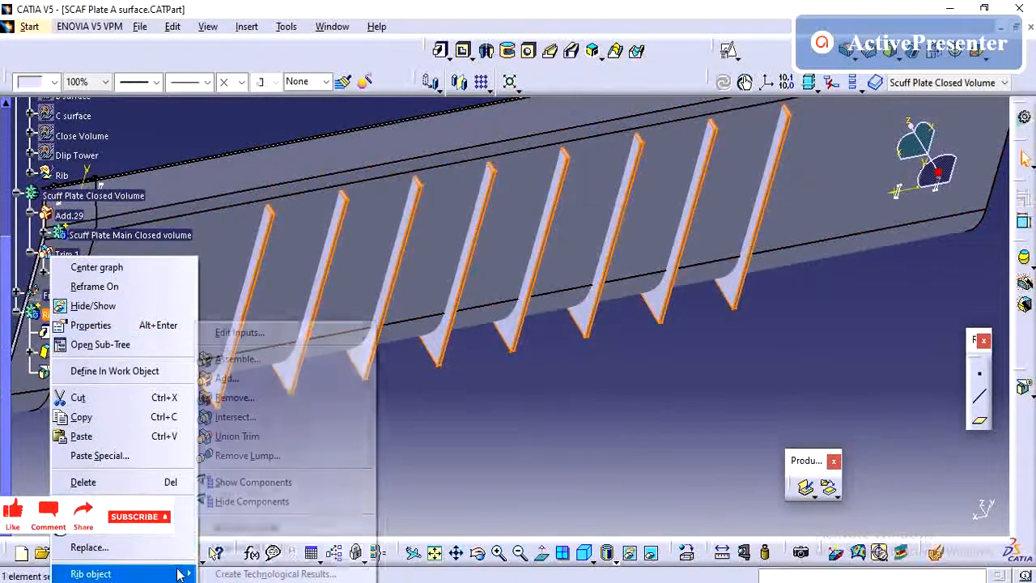
left_click(267, 435)
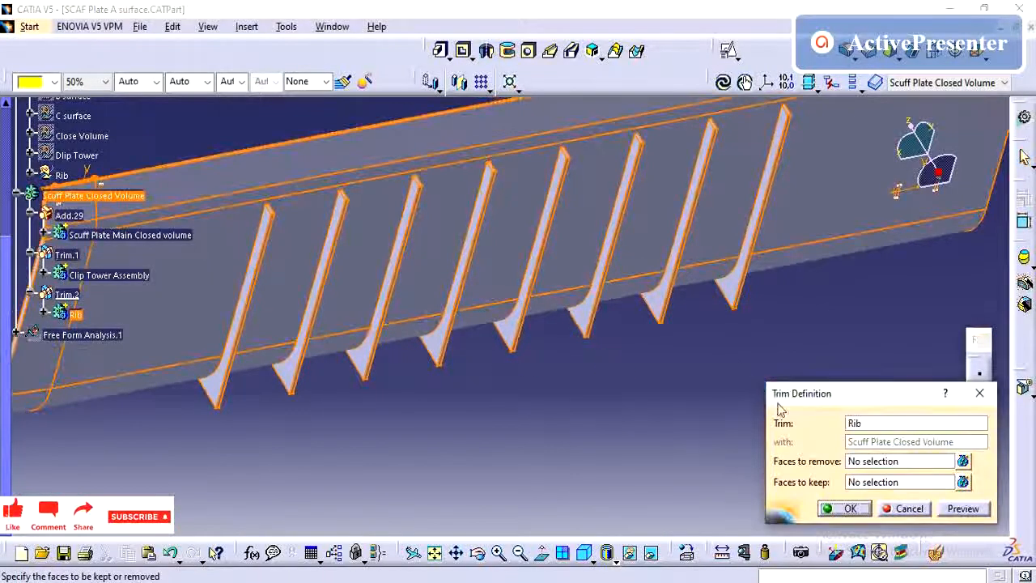
left_click(897, 462)
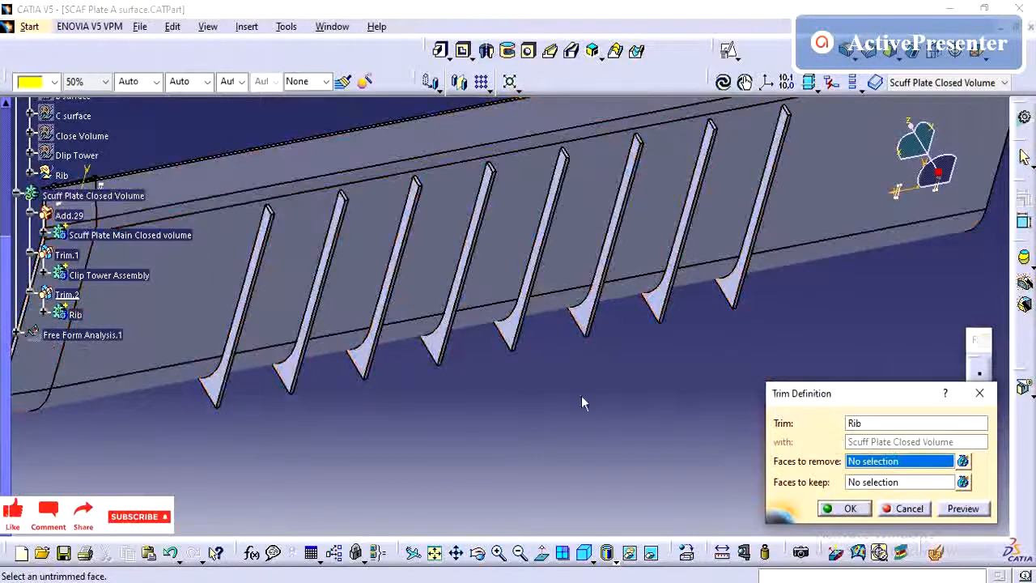
left_click(221, 385)
left_click(291, 371)
left_click(364, 353)
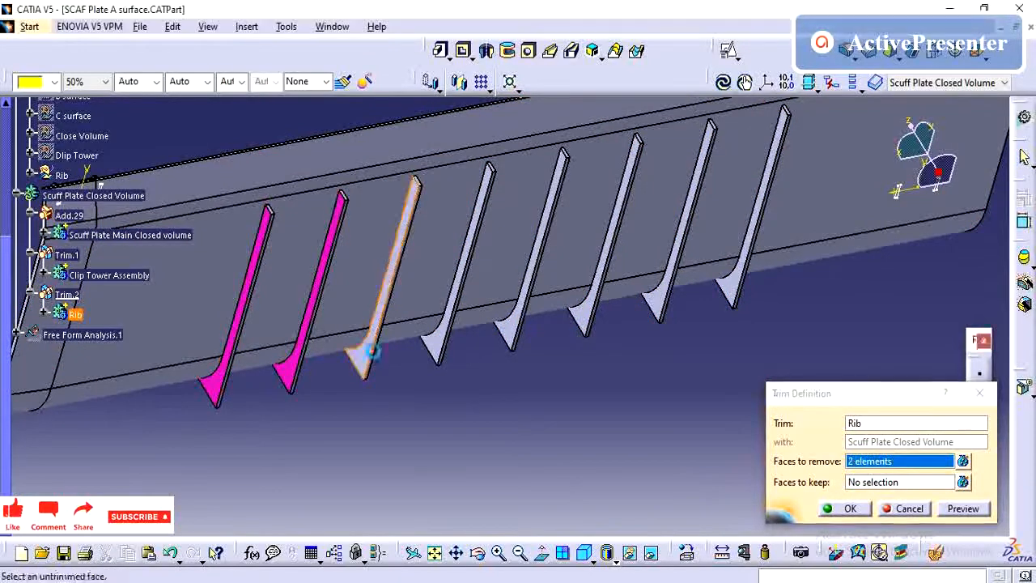
left_click(429, 345)
left_click(502, 332)
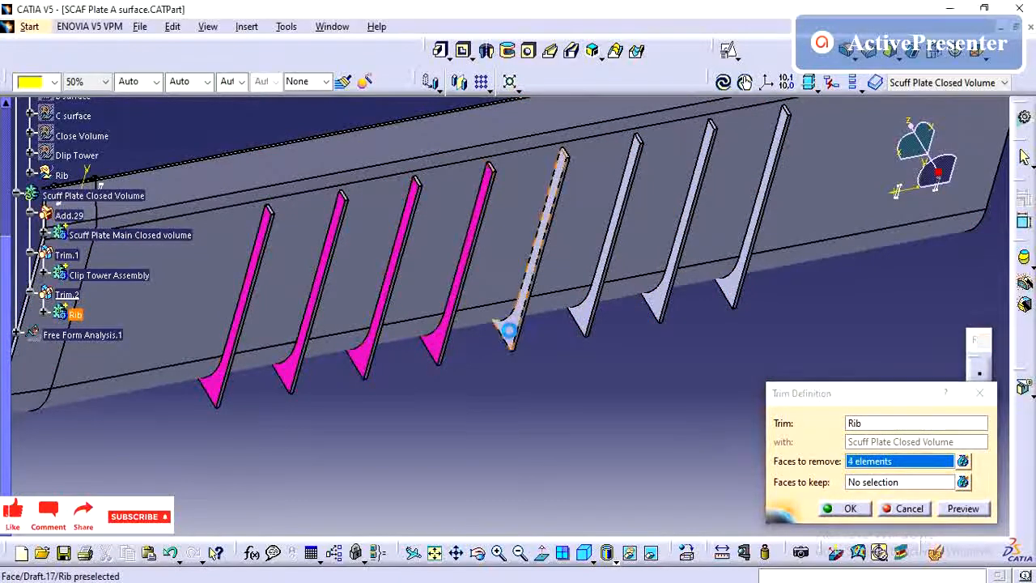
left_click(577, 319)
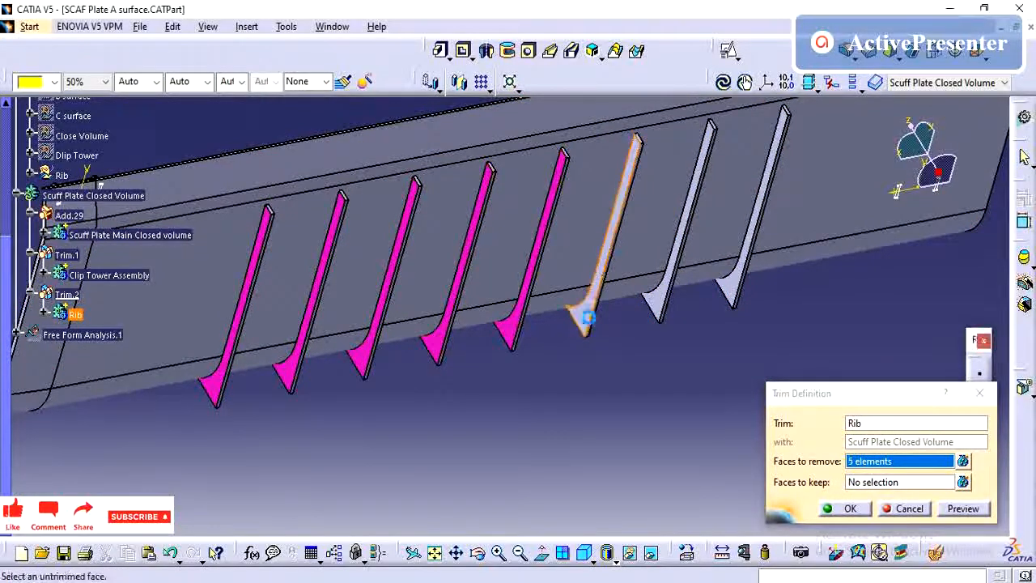
left_click(660, 310)
left_click(729, 288)
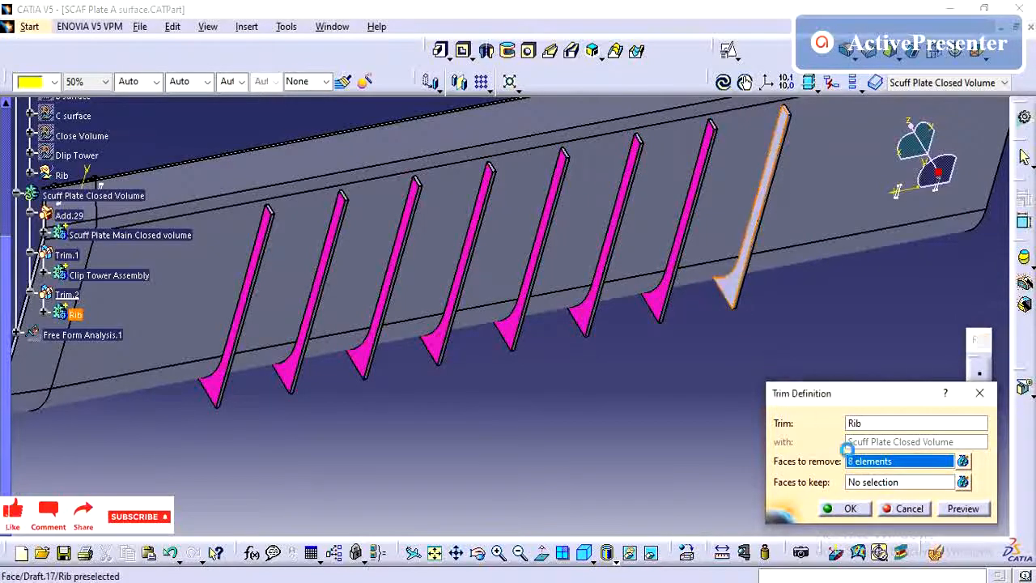
left_click(852, 510)
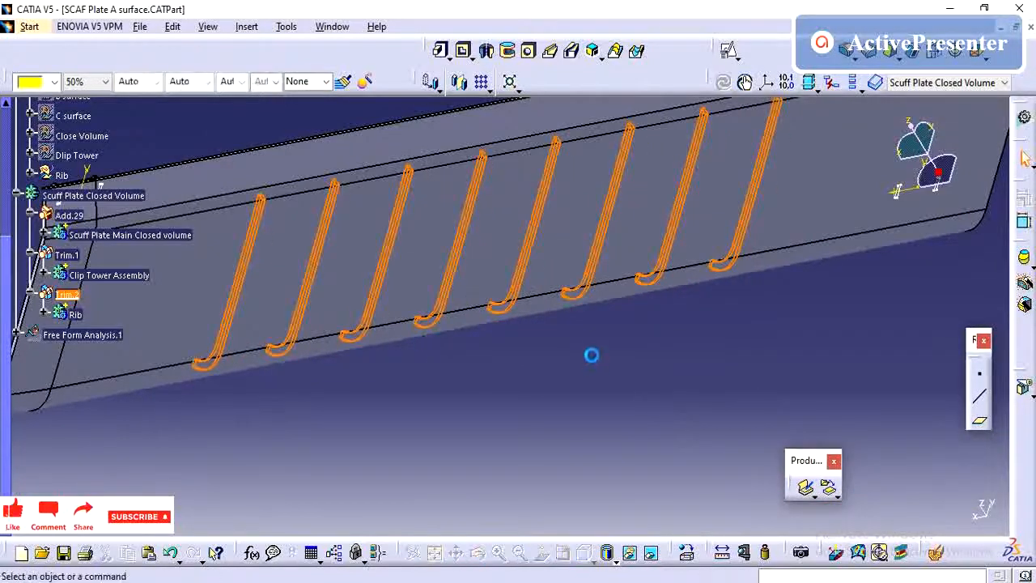
Change the fill colour of the Scuff Plate Closed Volume body to grey.
middle_click_drag(592, 355, 583, 397)
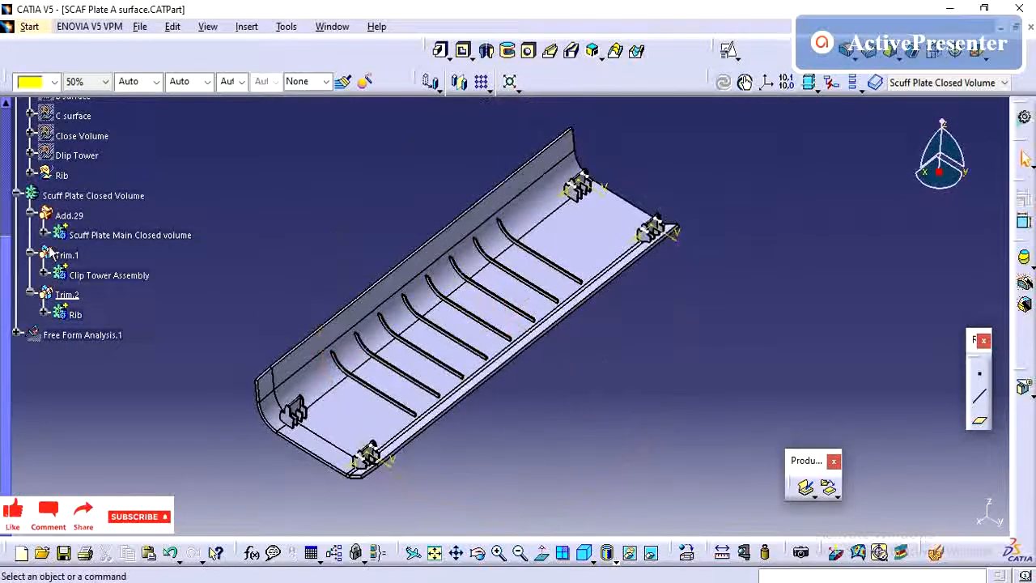
scroll(51, 252, "up", 2)
left_click(81, 239)
left_click(33, 81)
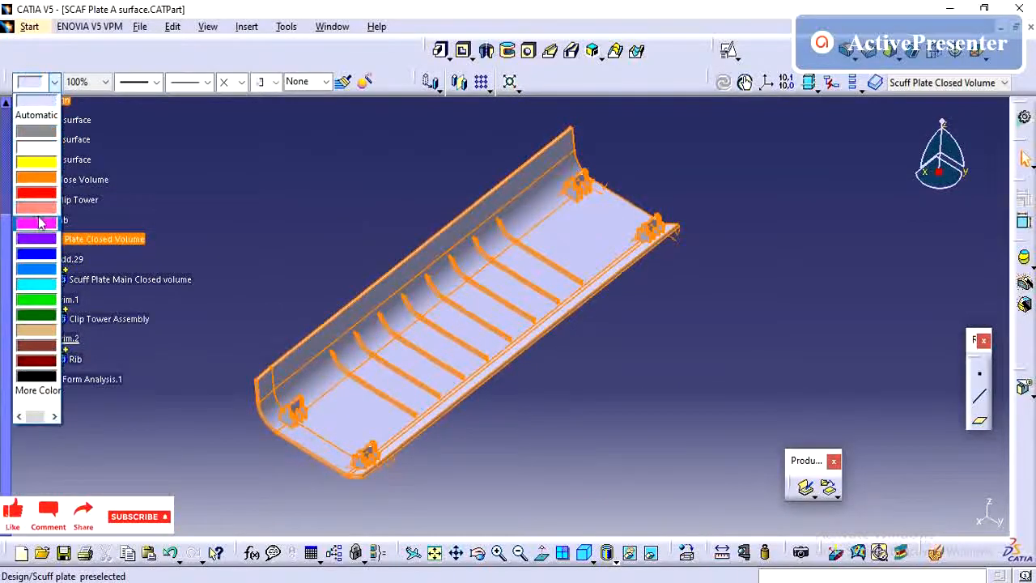
left_click(36, 134)
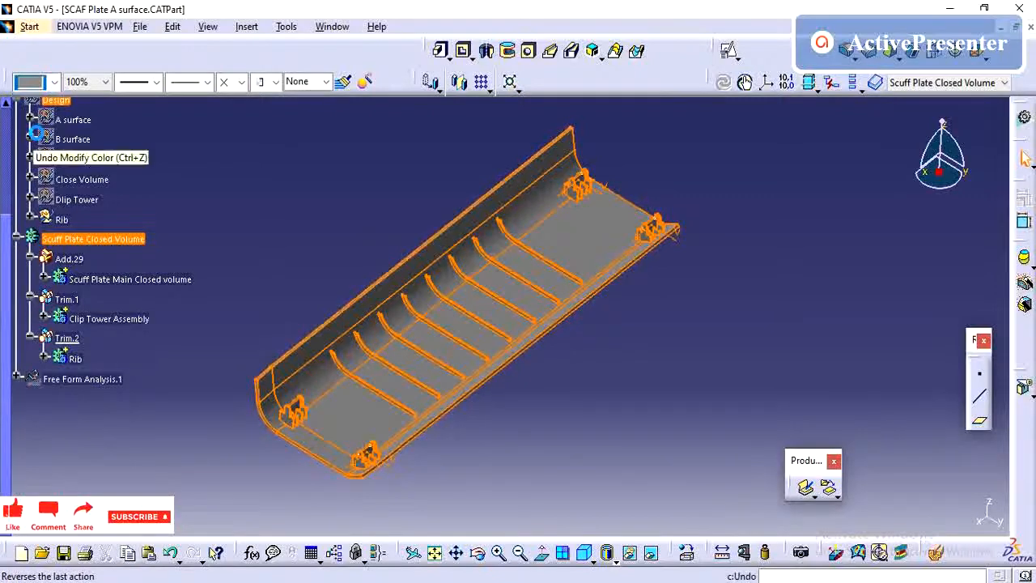
left_click(210, 191)
Hide Sketch.10 displayed on the scuff plate's clip towers.
scroll(204, 245, "up", 1)
middle_click_drag(203, 246, 296, 234)
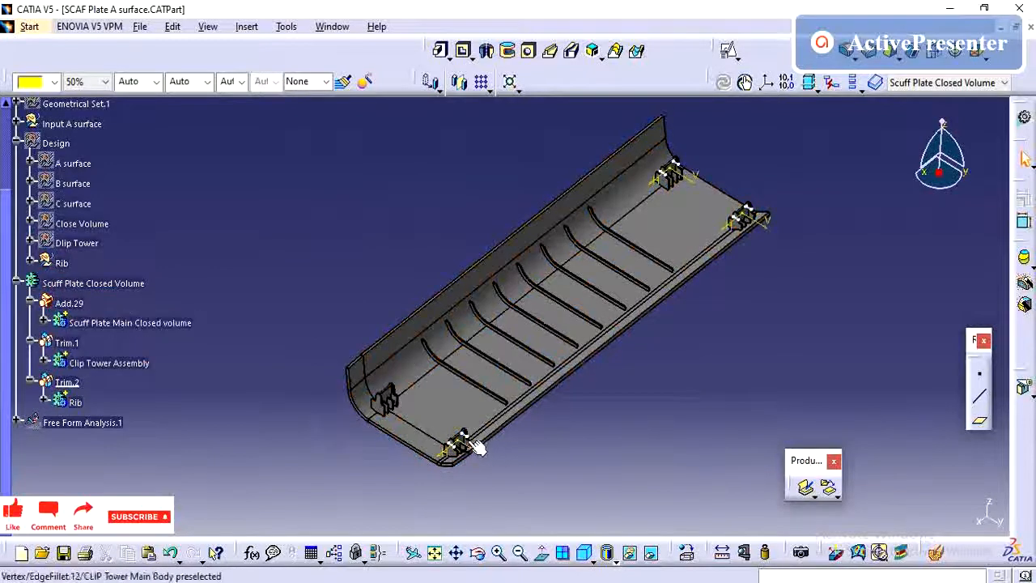
right_click(667, 173)
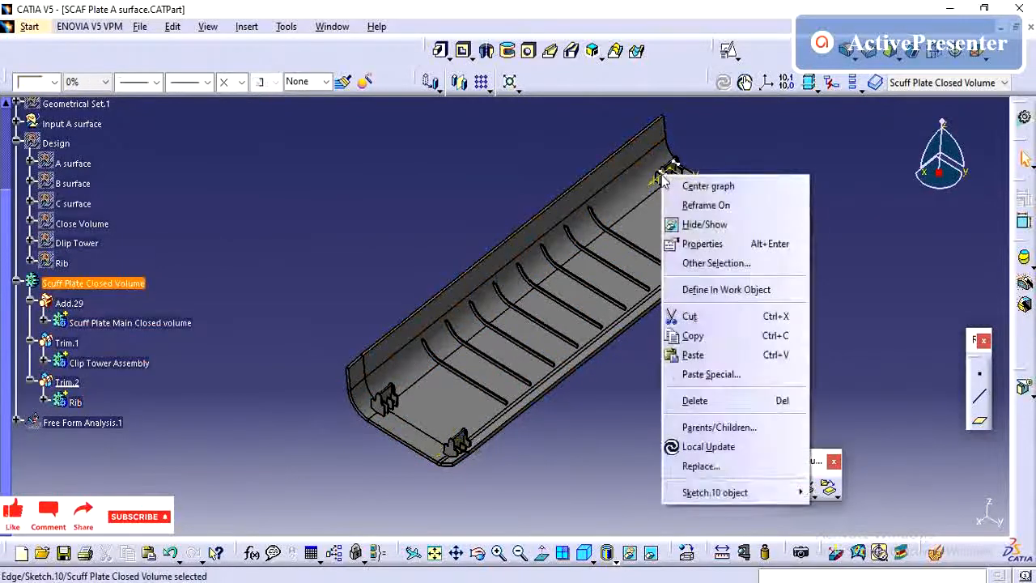
left_click(703, 224)
middle_click_drag(438, 241, 415, 250)
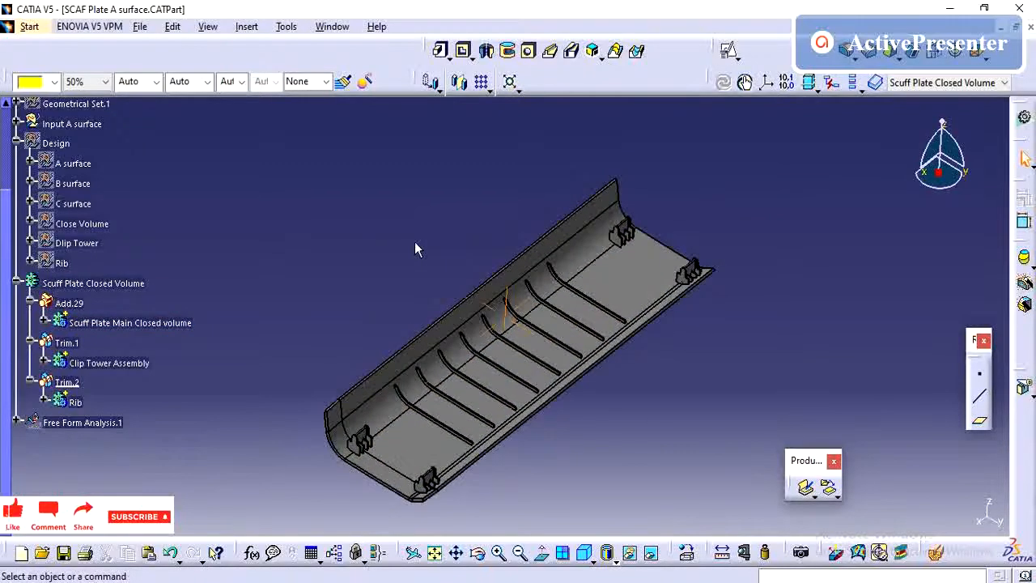